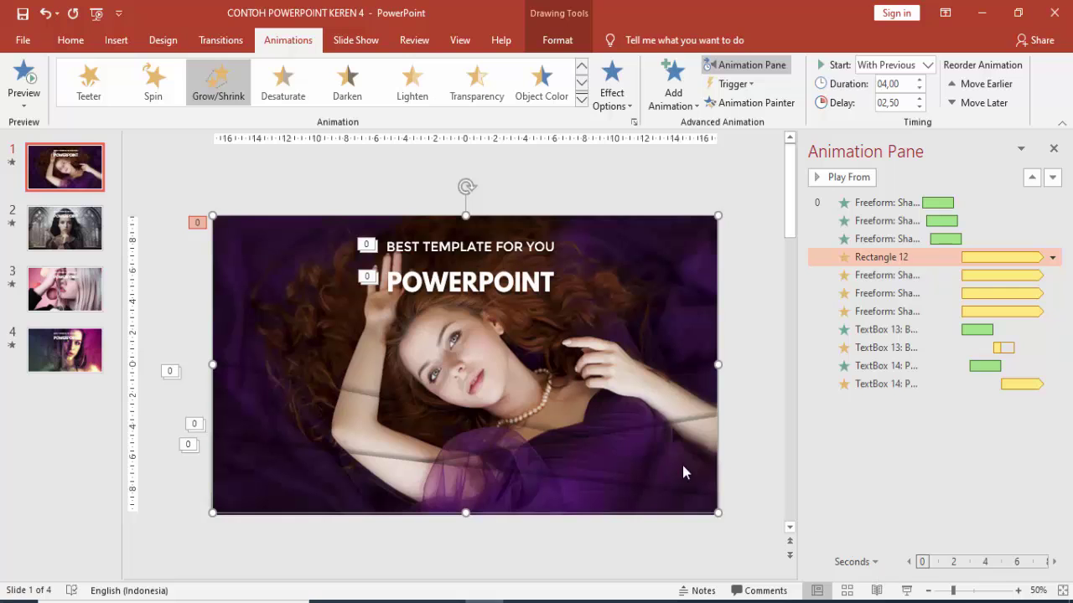
Step: Play the finished purple title slide as a full-screen show, then exit it
click(905, 591)
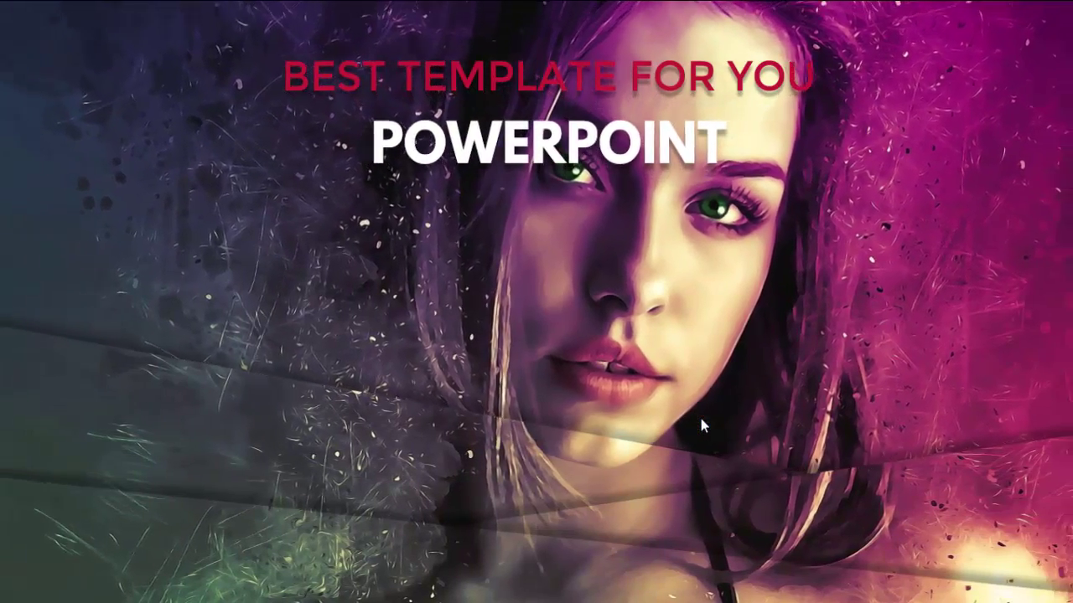
key(Escape)
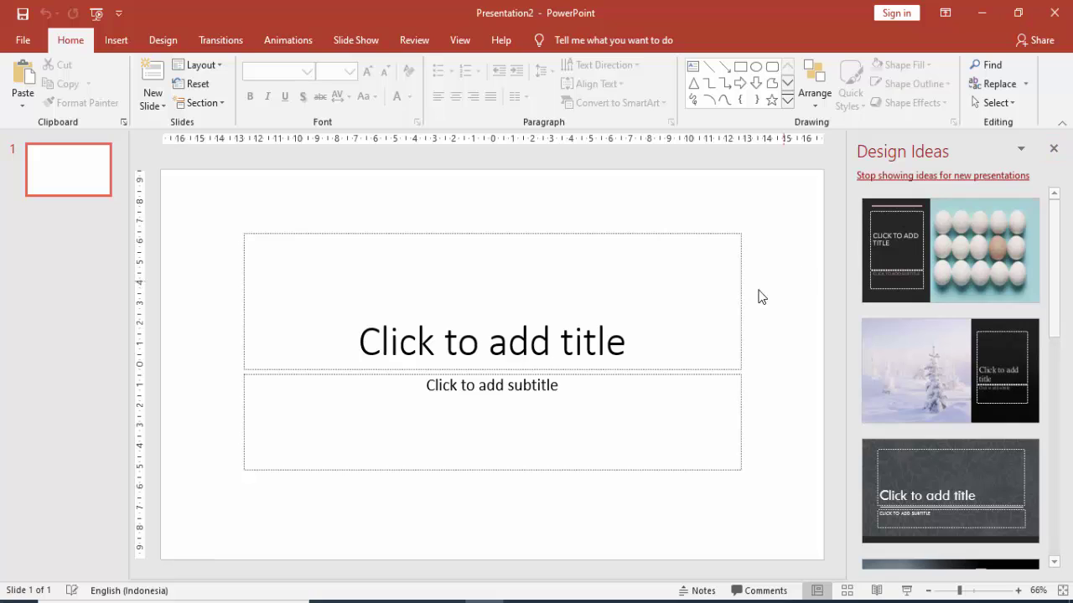
Step: Close Design Ideas and delete the title and subtitle placeholders
click(1053, 149)
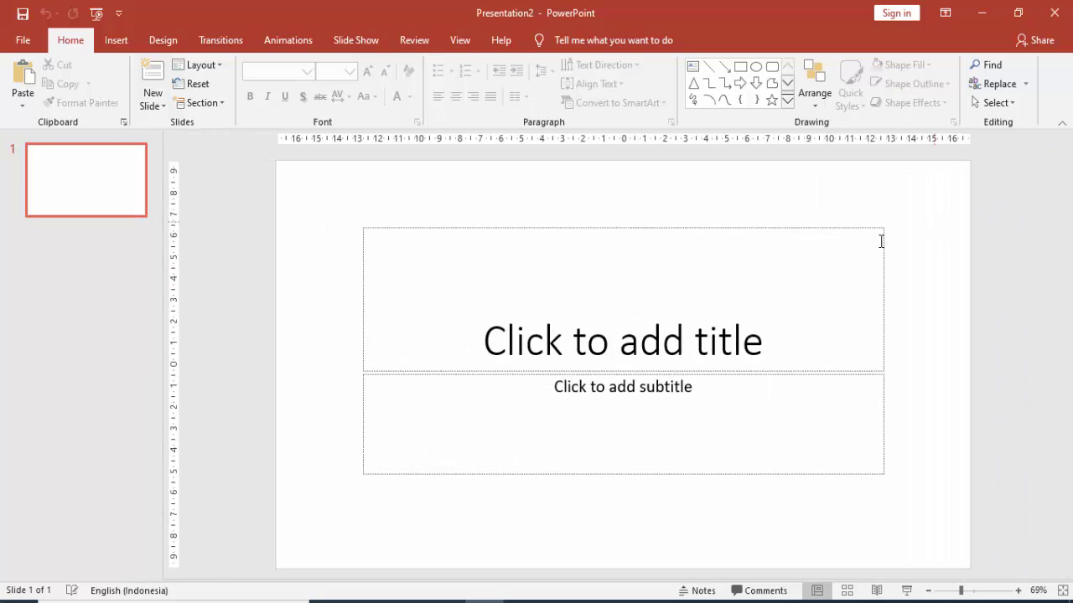
click(857, 224)
key(Delete)
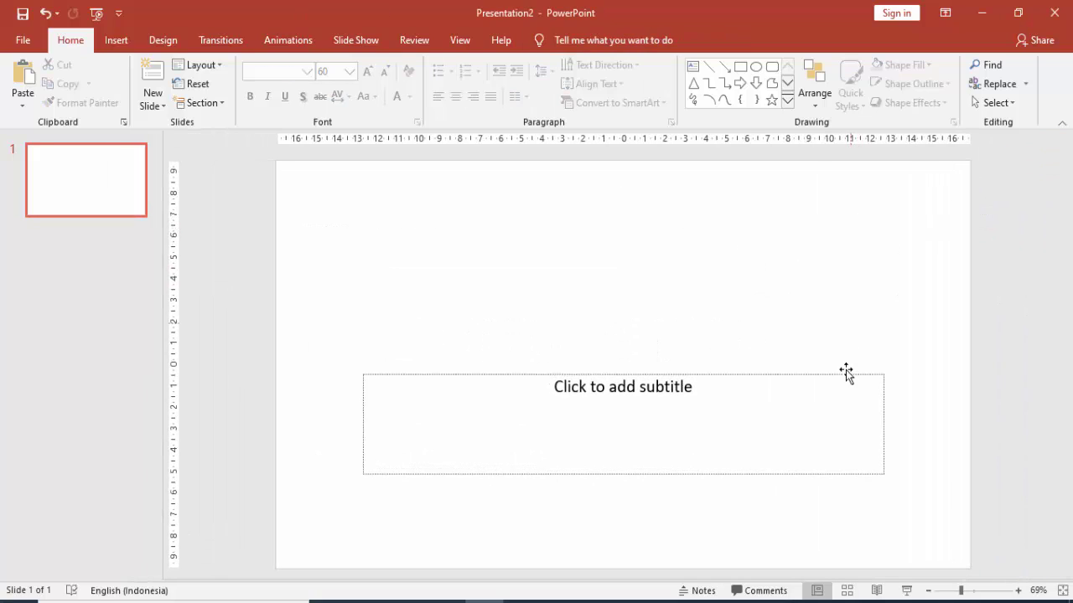
click(838, 374)
key(Delete)
ctrl+scroll(792, 370, down, 2)
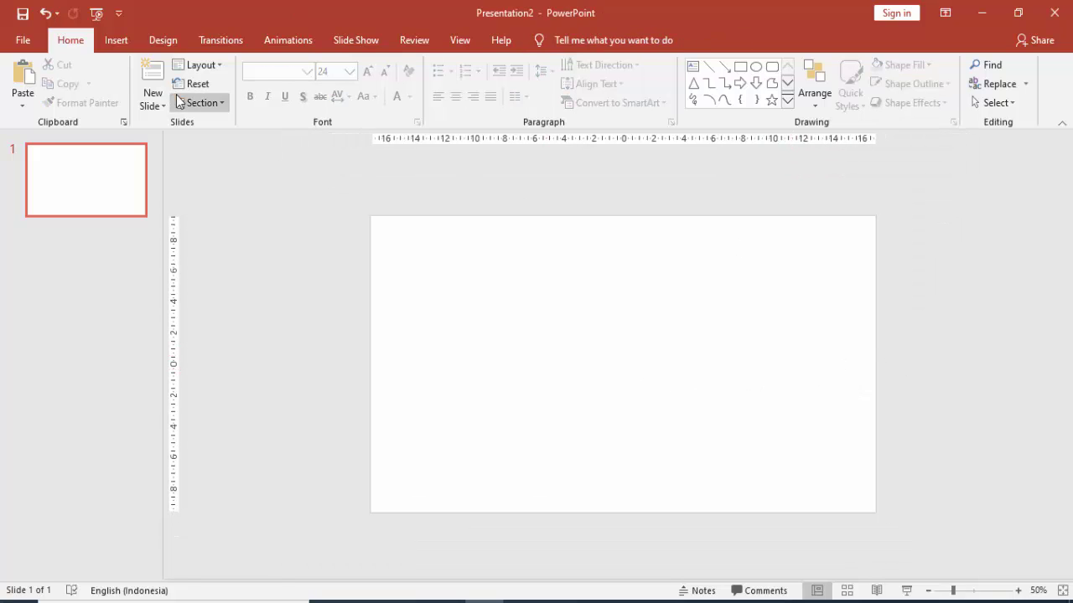
Step: Draw a wide rectangle across the lower slide, overhanging both edges
click(116, 40)
click(251, 79)
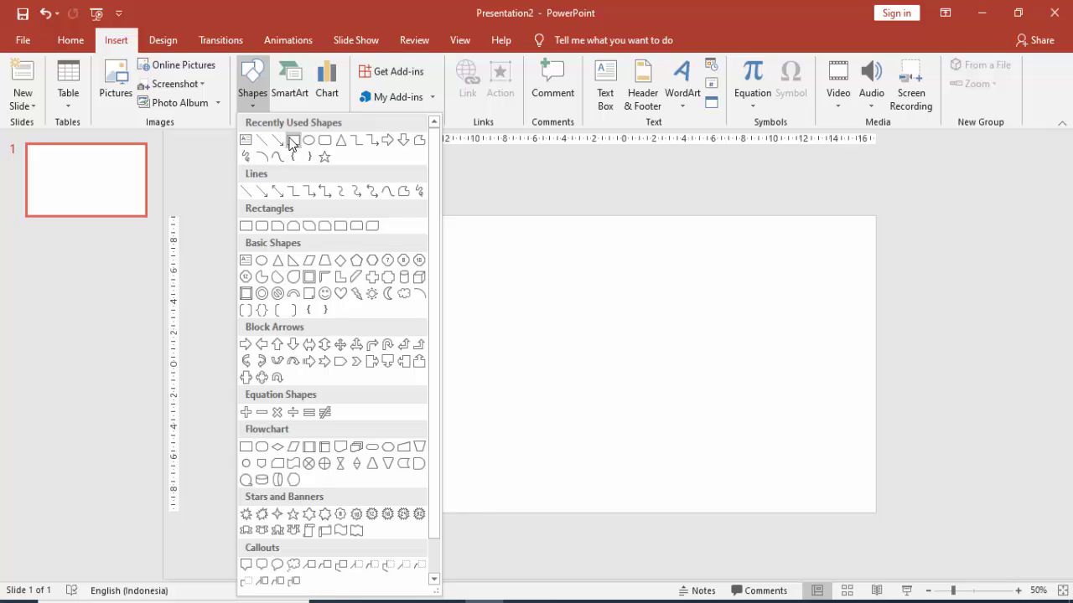
click(292, 140)
drag(278, 388, 989, 566)
ctrl+scroll(930, 549, down, 2)
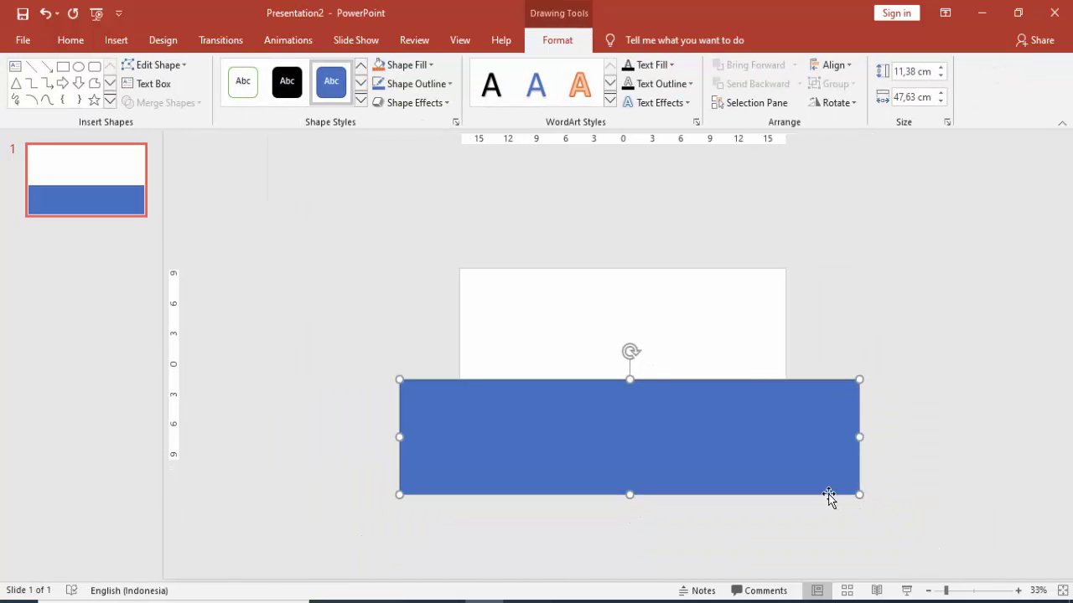
Step: Remove the rectangle's outline and set its fill transparency to 48%
right_click(756, 429)
click(785, 397)
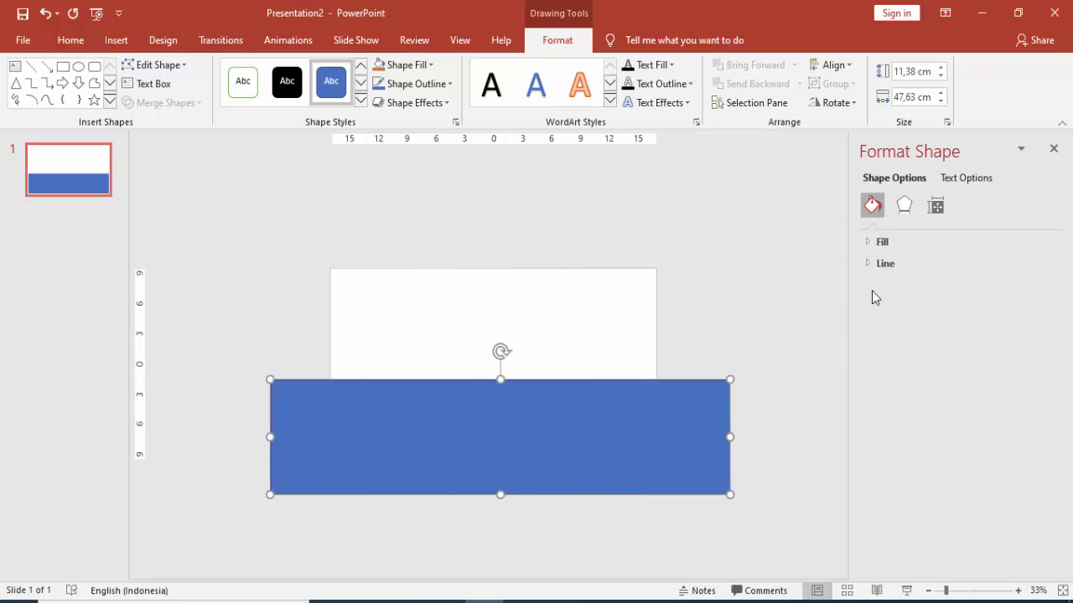
click(878, 263)
click(895, 288)
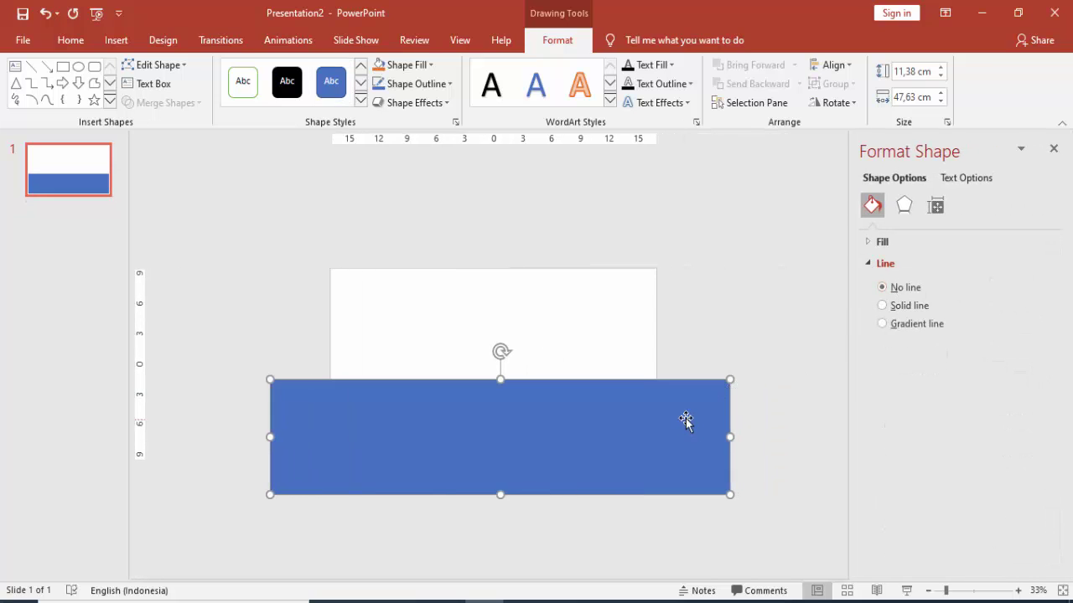
click(879, 242)
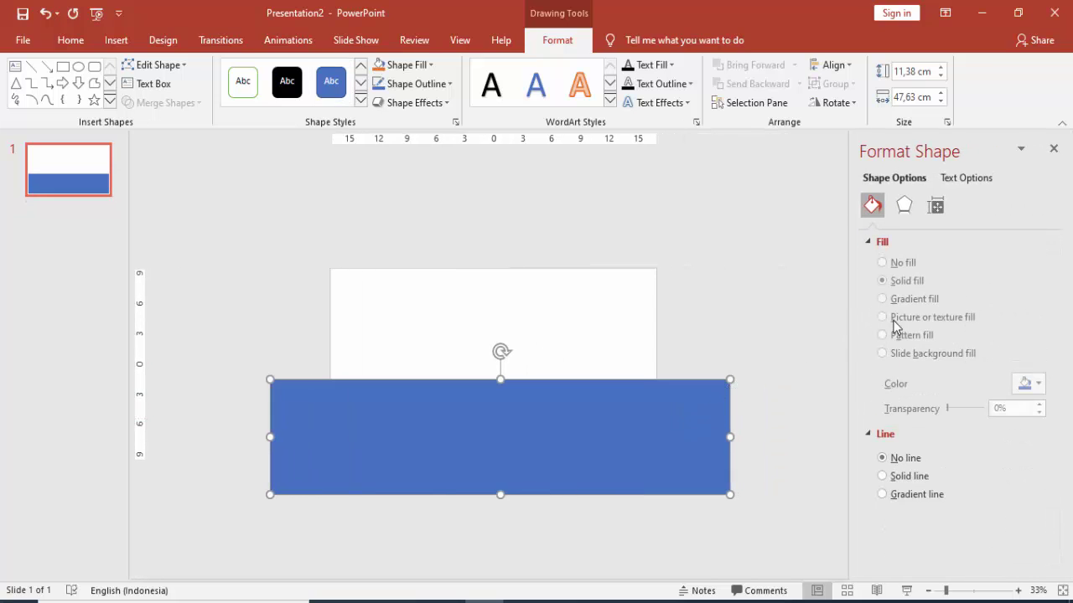
drag(948, 412, 964, 412)
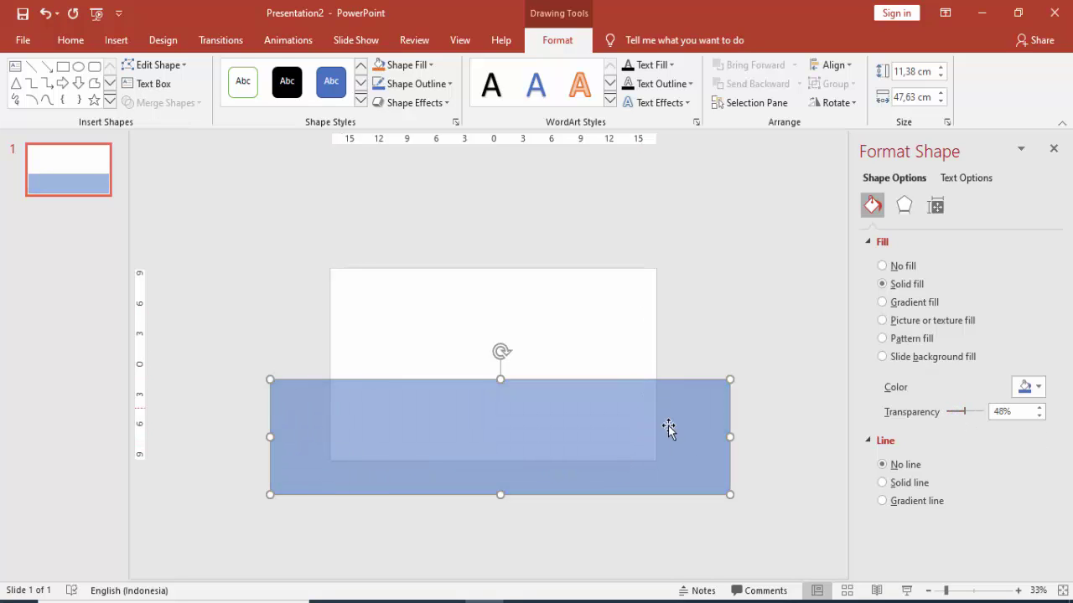
Step: Move the rectangle slightly lower and tilt it clockwise across the slide
drag(673, 425, 671, 433)
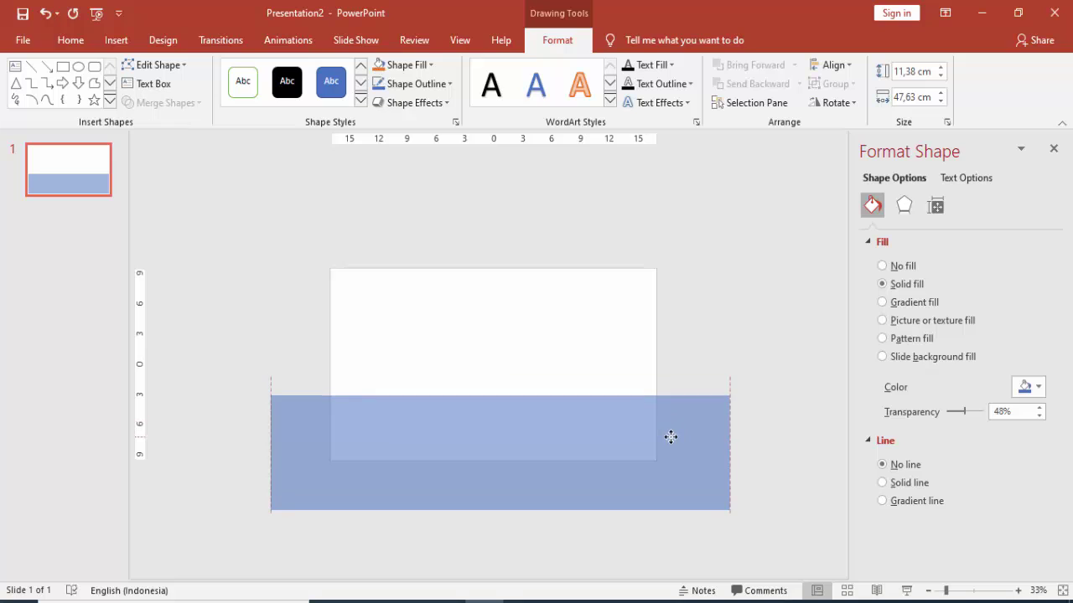
drag(496, 366, 513, 368)
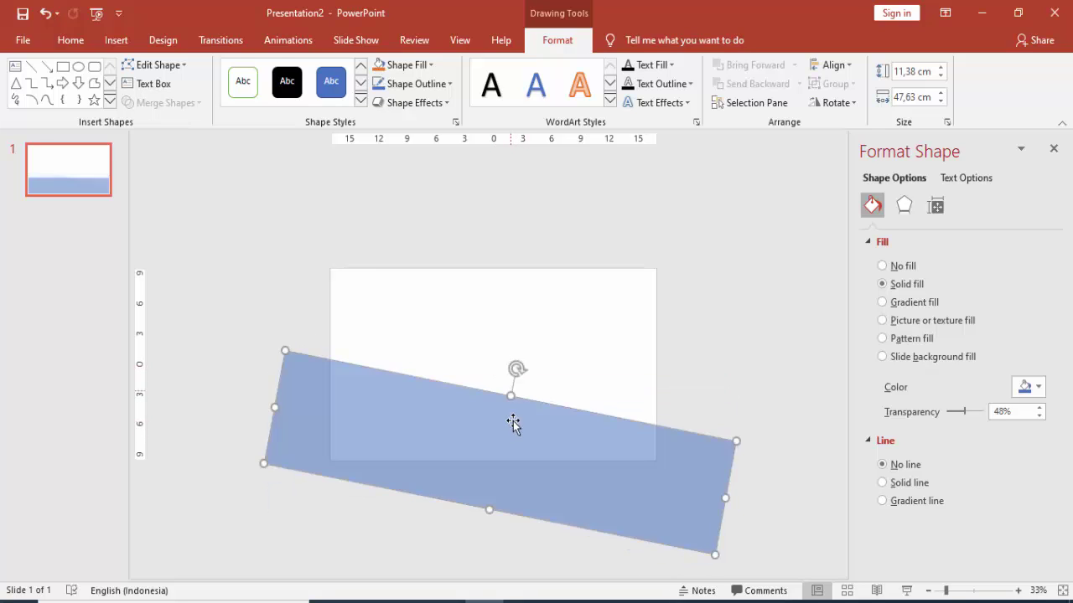
drag(514, 430, 508, 425)
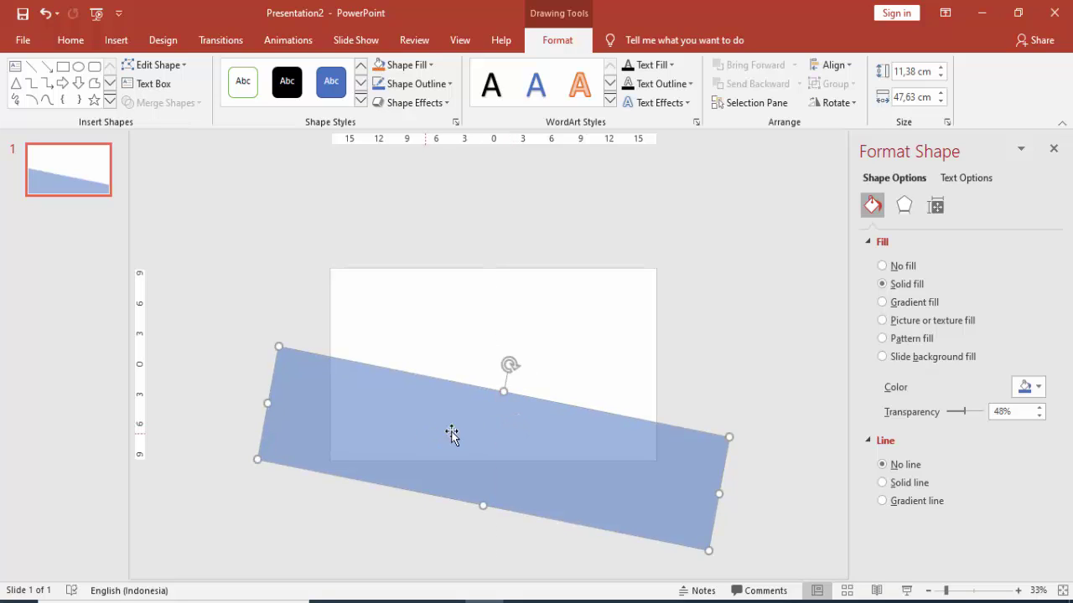
Step: Duplicate the blue strip, color the copy green, and move and tilt it to a new angle
key(ctrl+z)
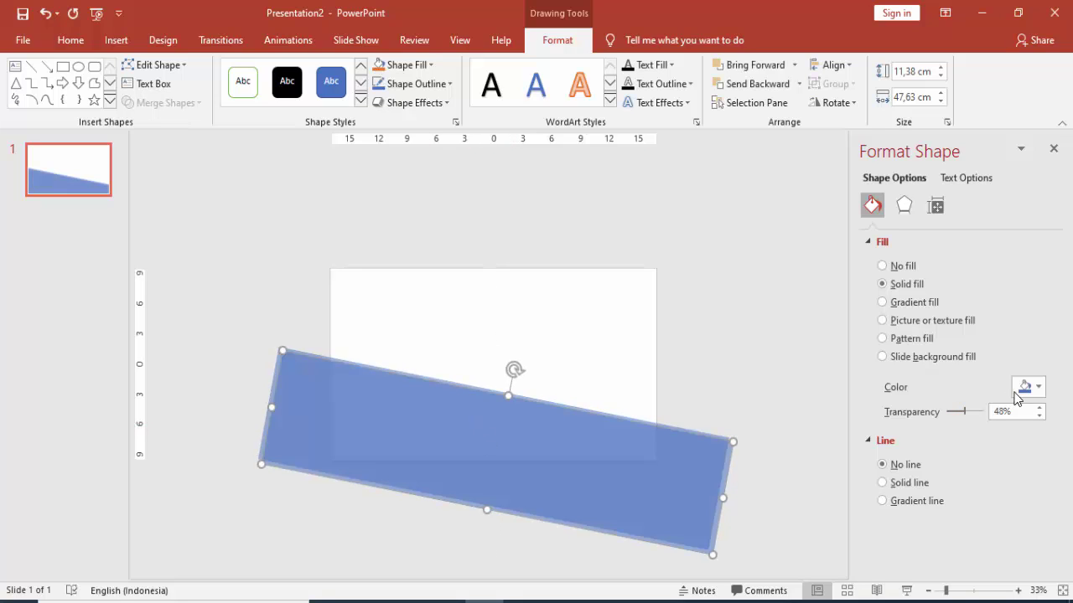
click(1026, 387)
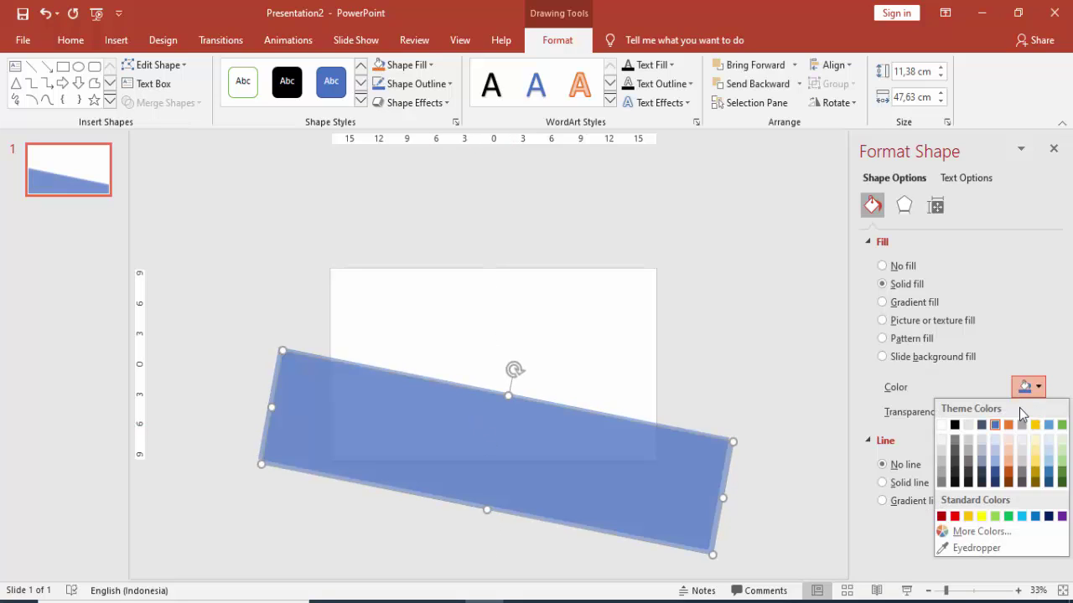
click(1006, 518)
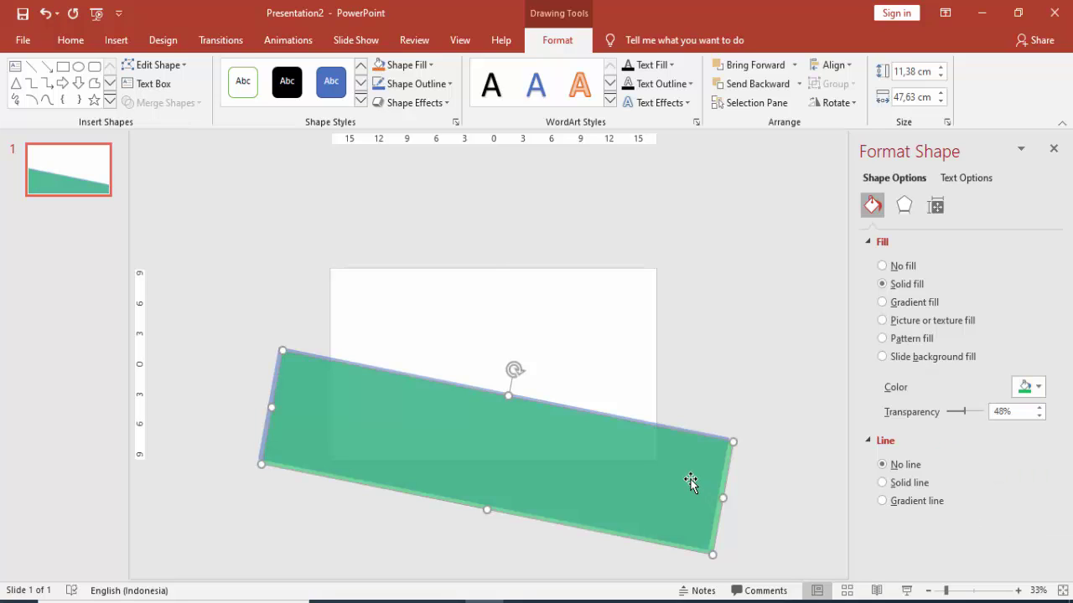
drag(689, 480, 678, 488)
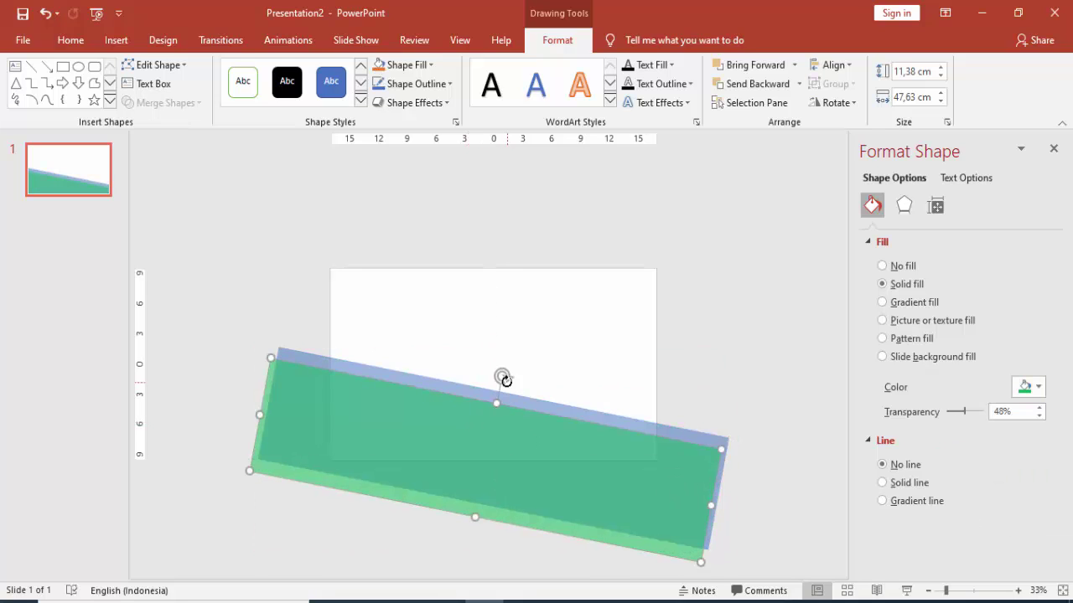
drag(503, 377, 503, 379)
drag(491, 433, 484, 443)
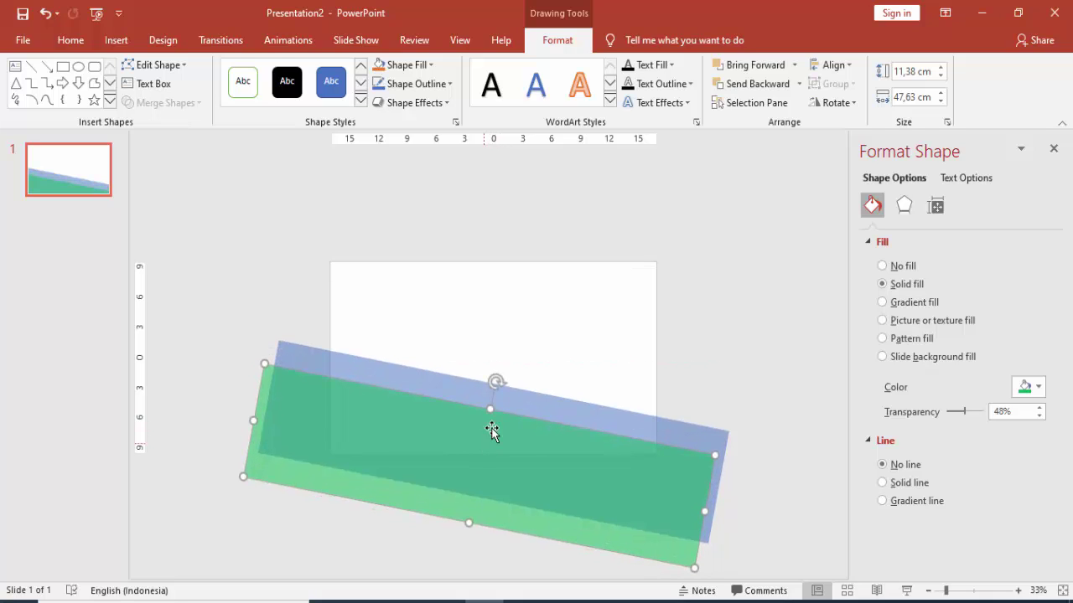
mouse_move(498, 381)
mouse_down()
mouse_move(509, 383)
mouse_move(483, 396)
mouse_up()
click(470, 439)
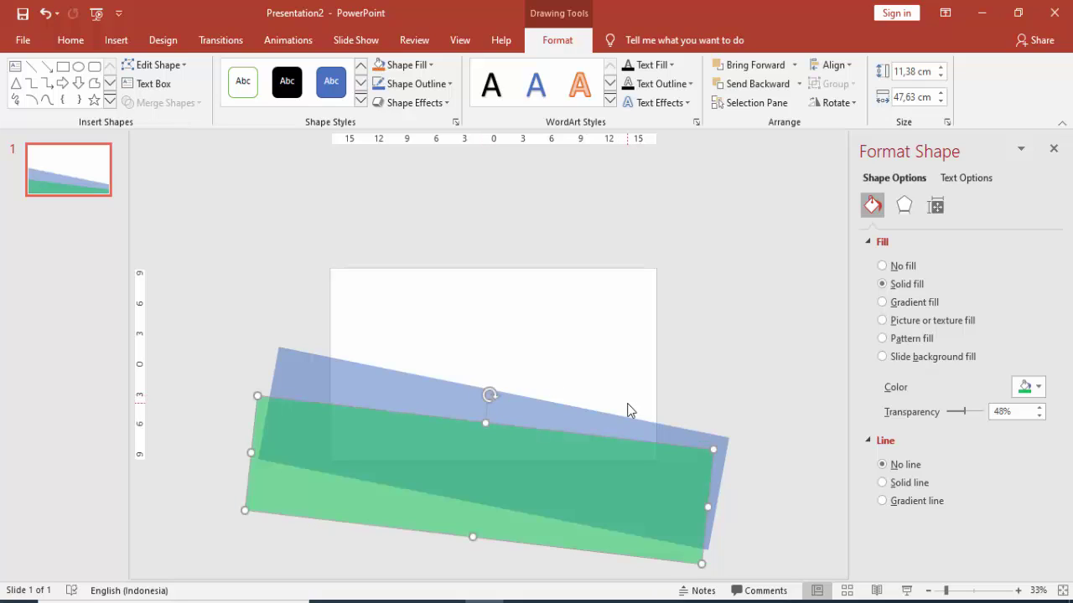
Step: Duplicate the green strip, color the copy yellow, tilt it the other way and shift it right
key(ctrl+d)
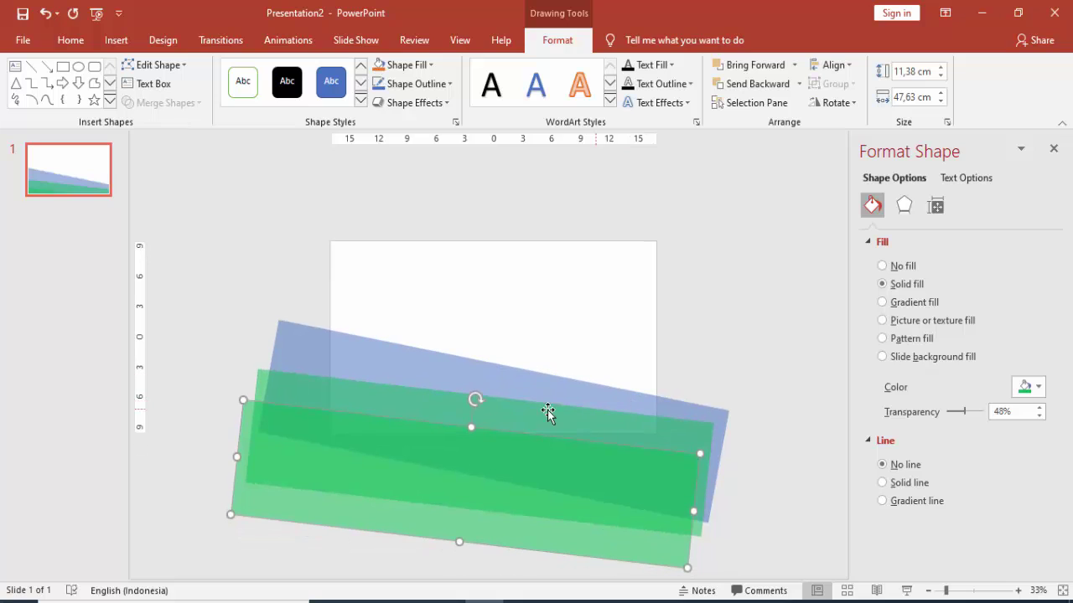
drag(477, 399, 443, 407)
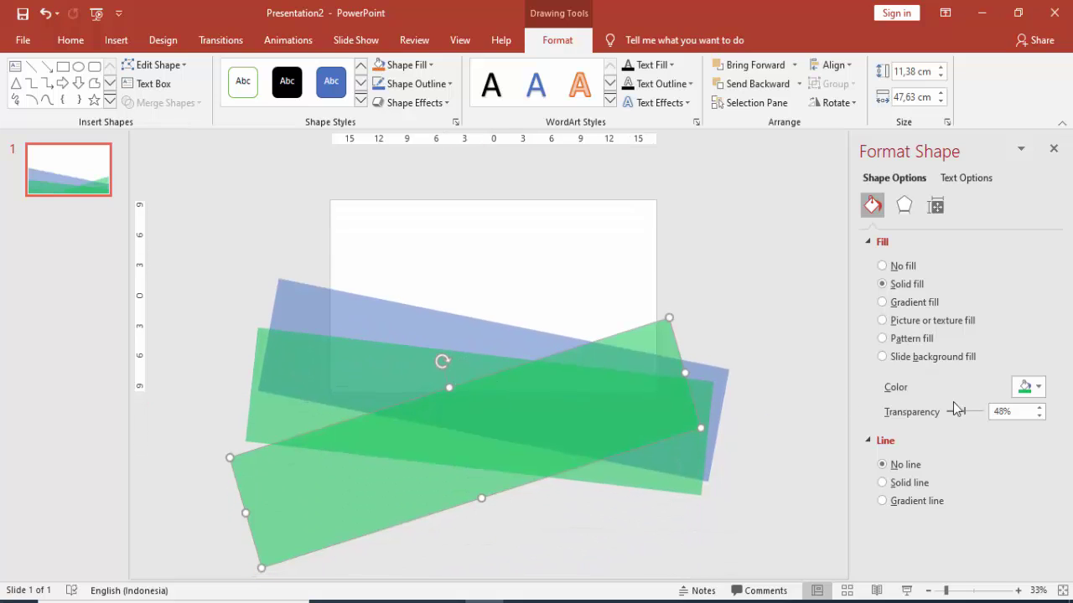
click(1028, 390)
click(982, 517)
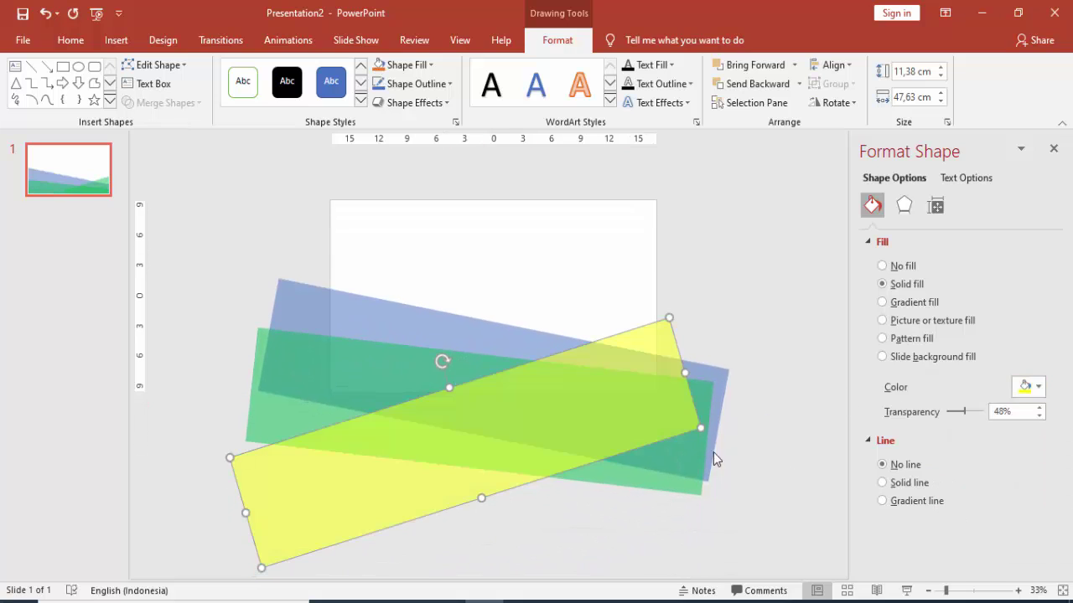
drag(675, 355, 737, 356)
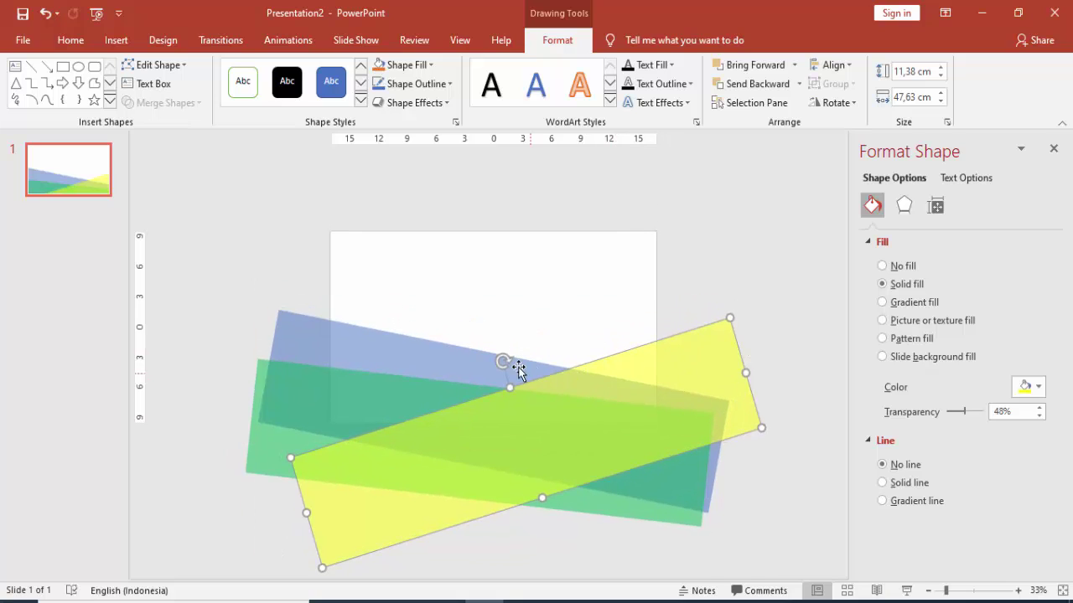
drag(503, 362, 518, 362)
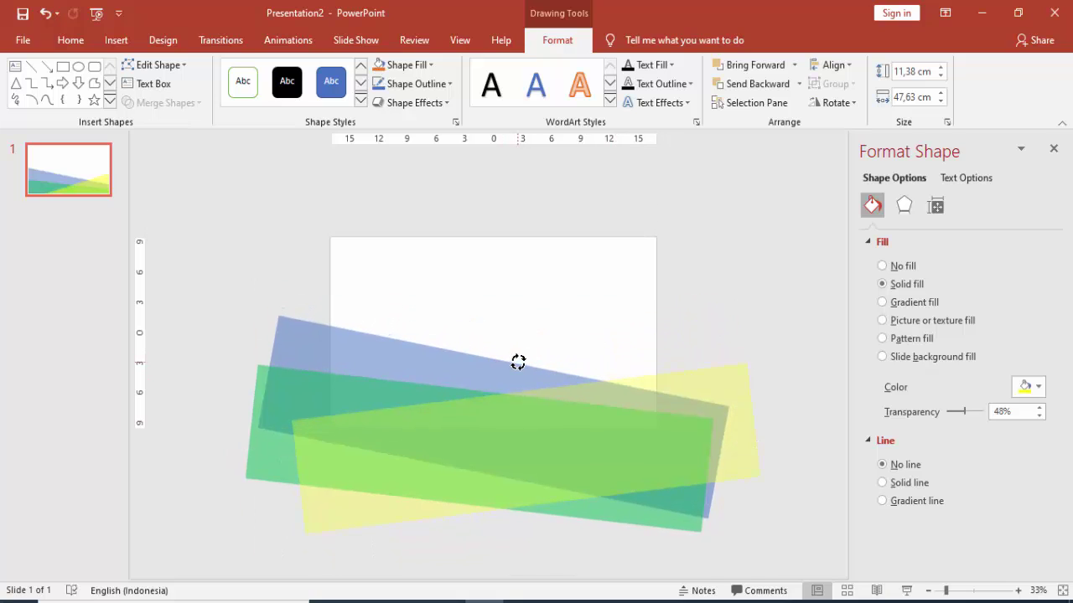
drag(518, 362, 514, 366)
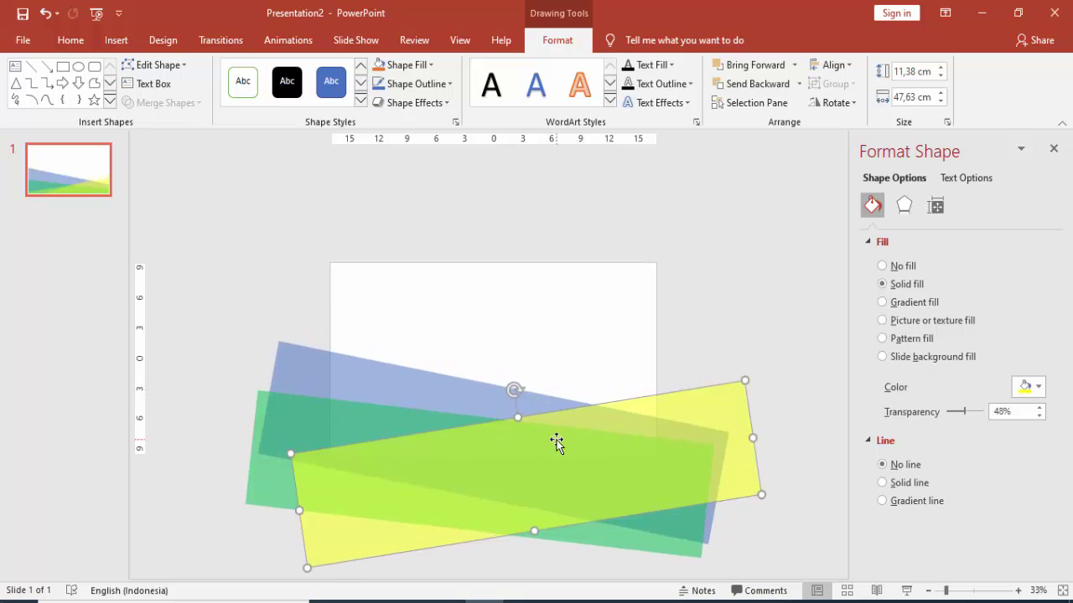
drag(556, 444, 556, 429)
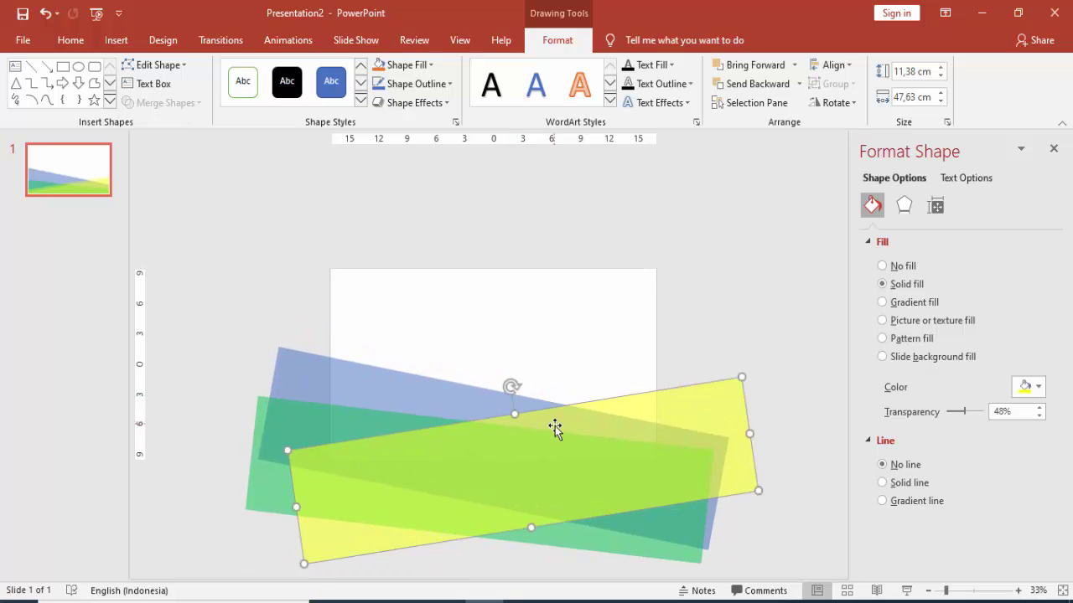
click(336, 424)
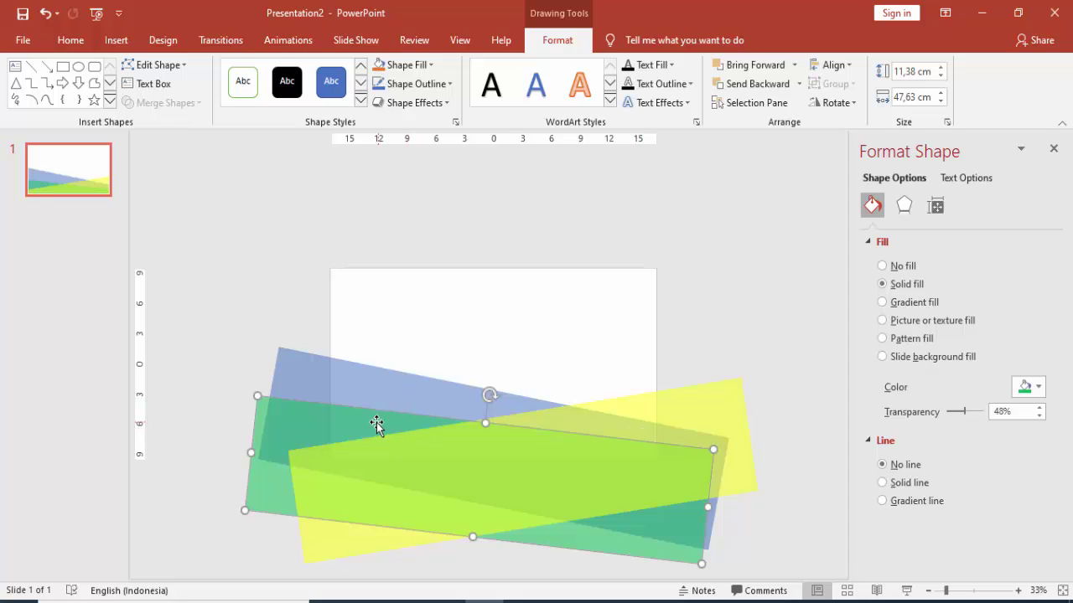
Step: Send the green strip behind the other strips
right_click(376, 425)
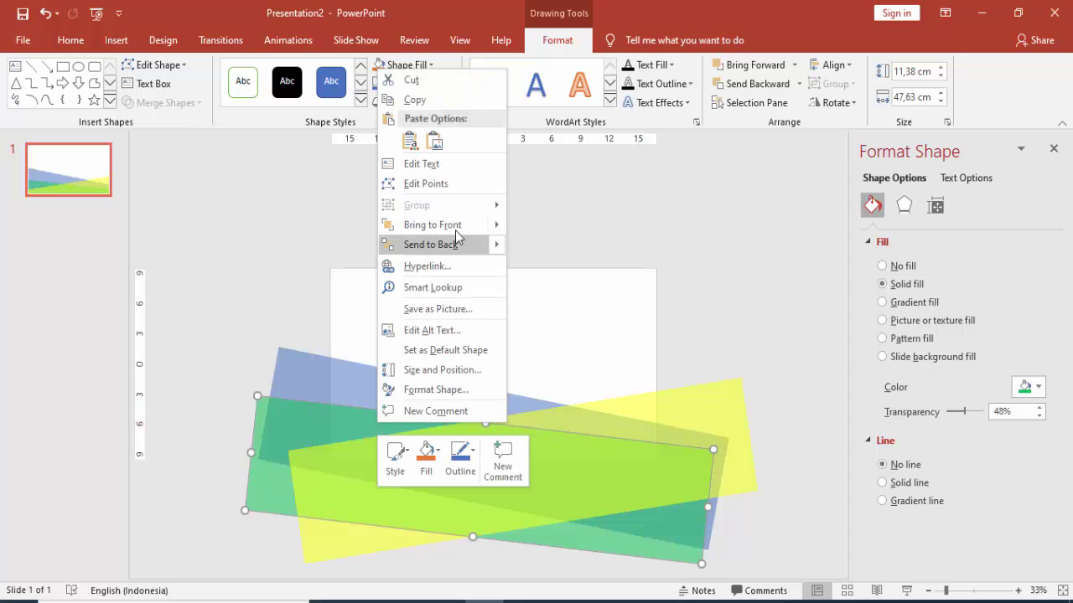
click(452, 244)
click(606, 345)
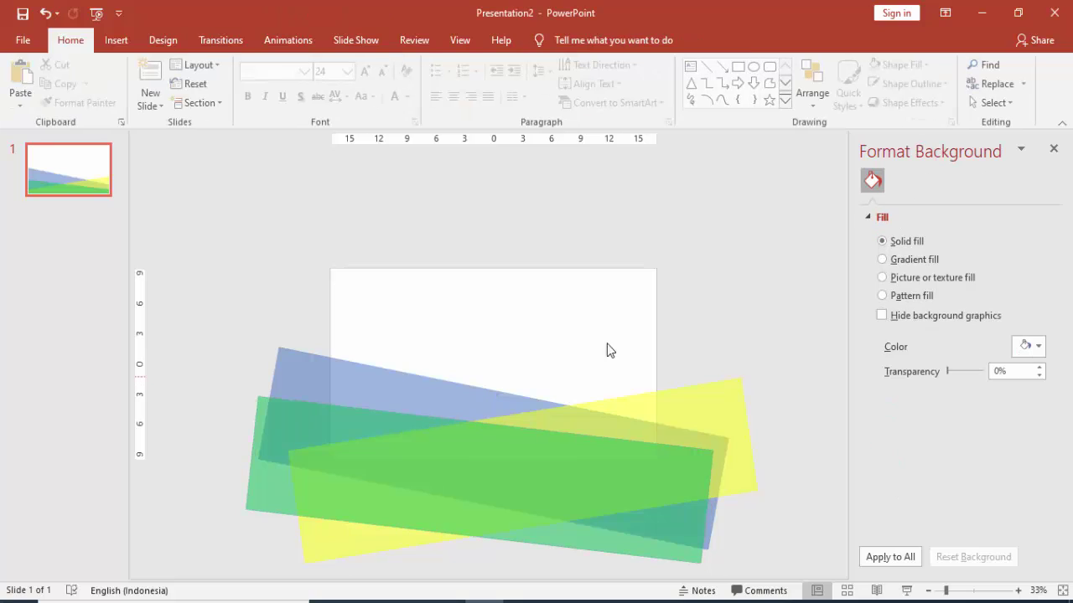
Step: Draw a slide-covering rectangle with no outline, dark grey fill at 34% transparency
click(116, 40)
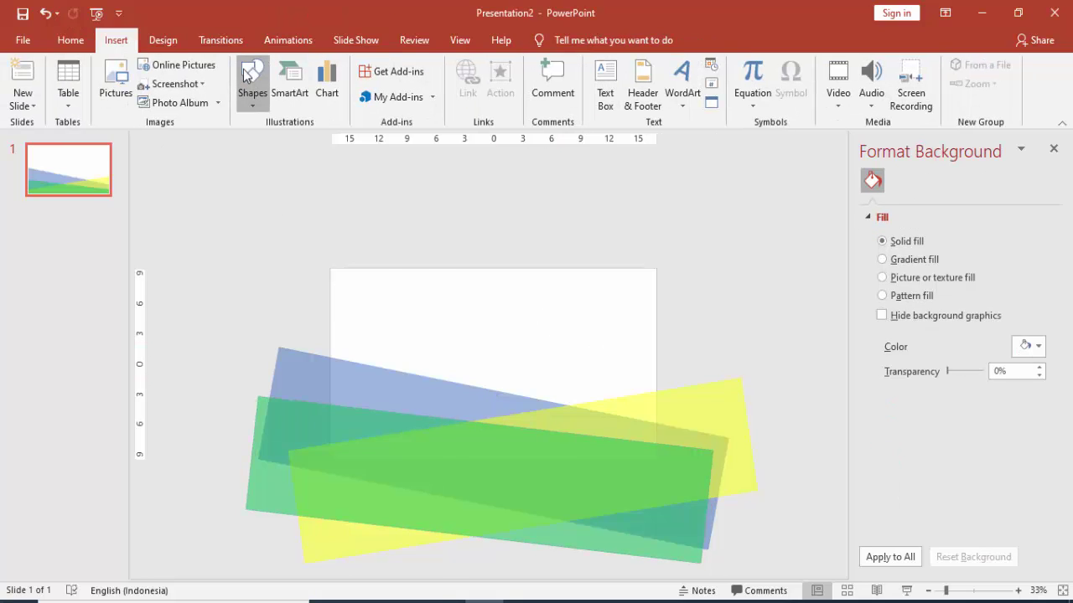
click(252, 84)
click(296, 142)
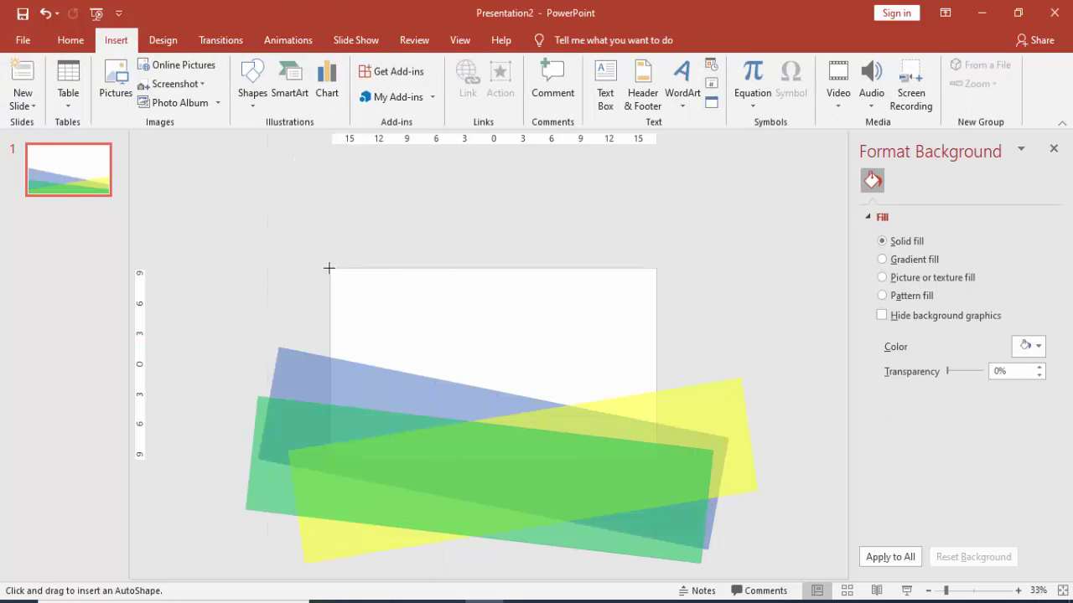
drag(329, 268, 656, 455)
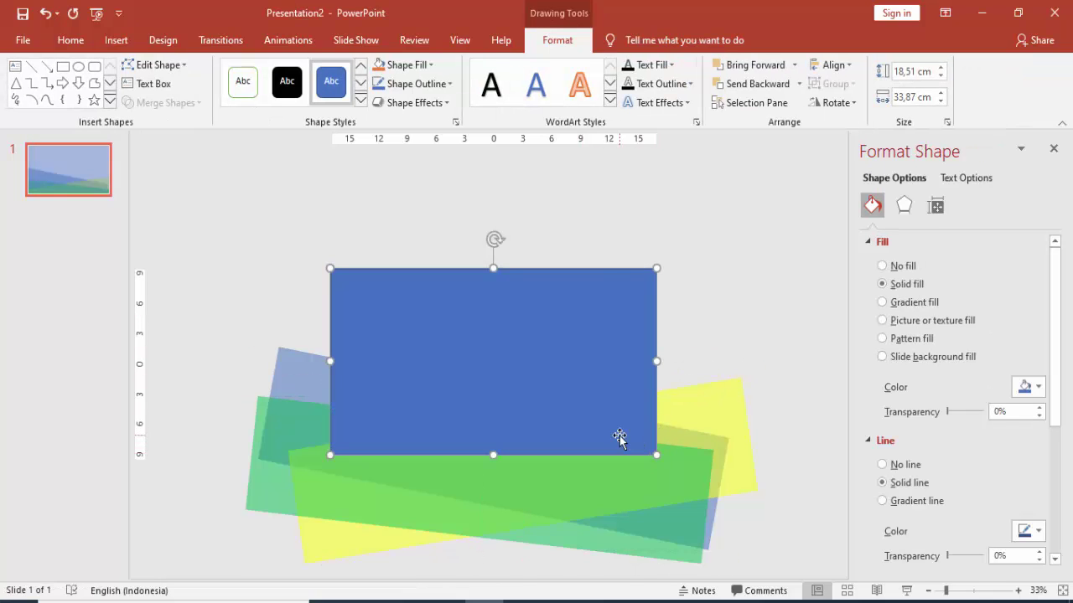
click(894, 467)
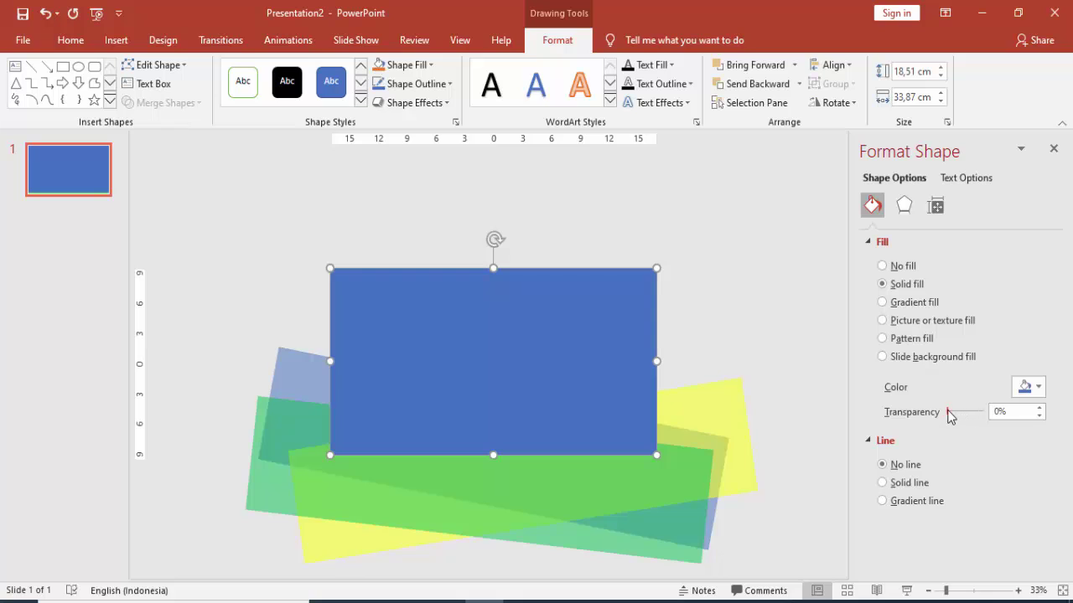
drag(951, 415, 960, 412)
click(1027, 387)
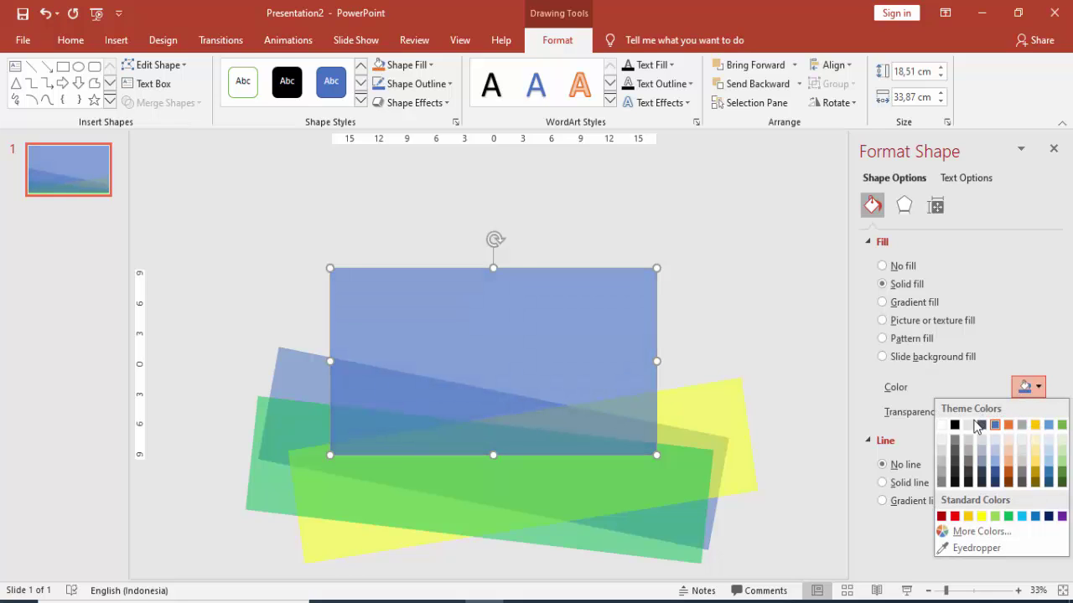
click(954, 426)
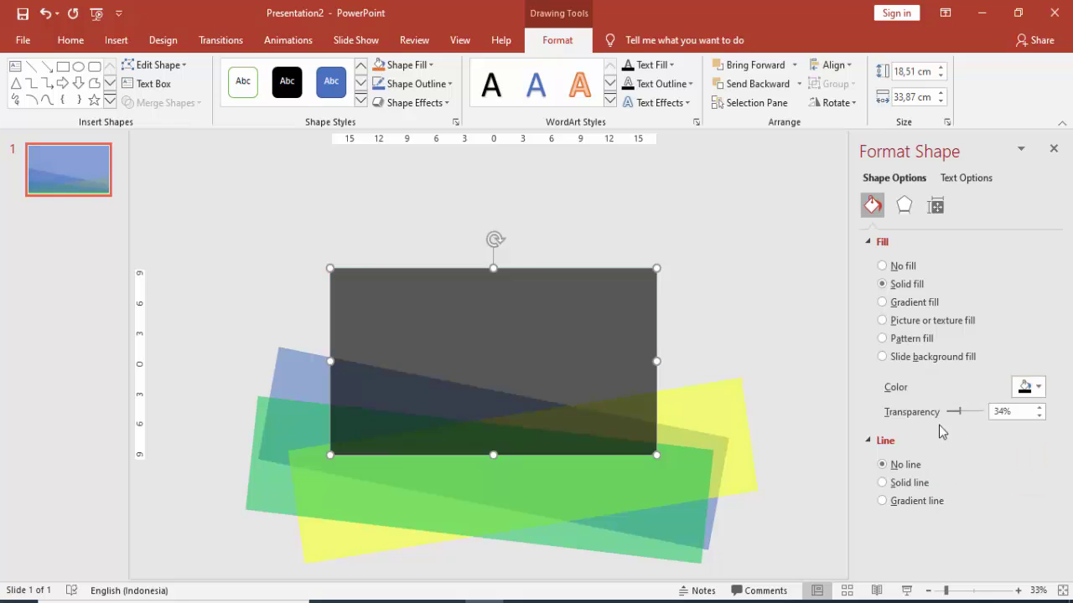
click(809, 375)
click(629, 341)
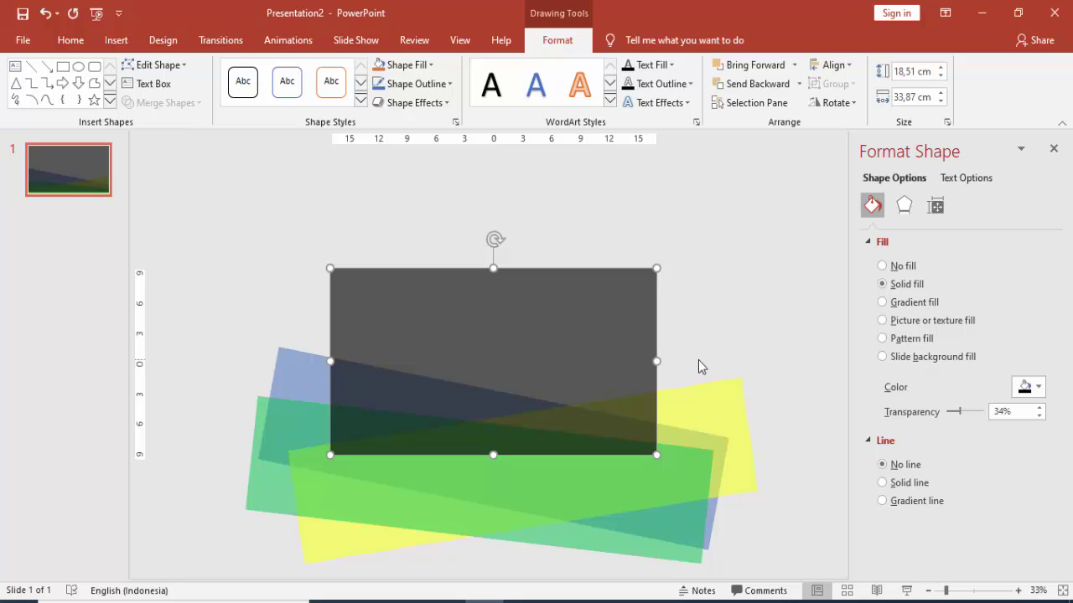
Step: Trim the blue strip to the slide area by intersecting it with the grey rectangle
click(743, 347)
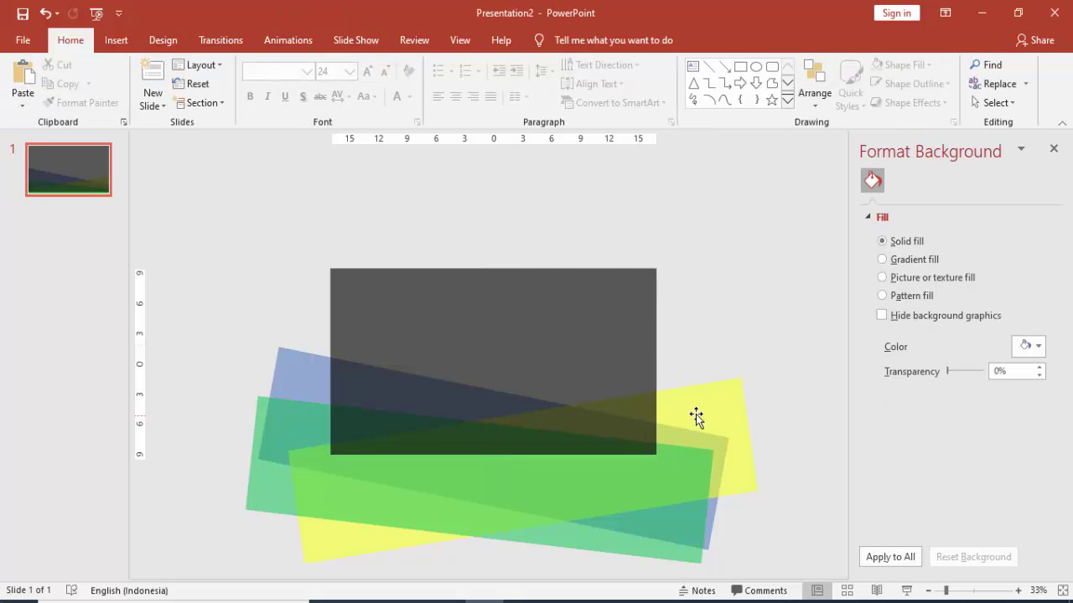
click(314, 377)
click(285, 419)
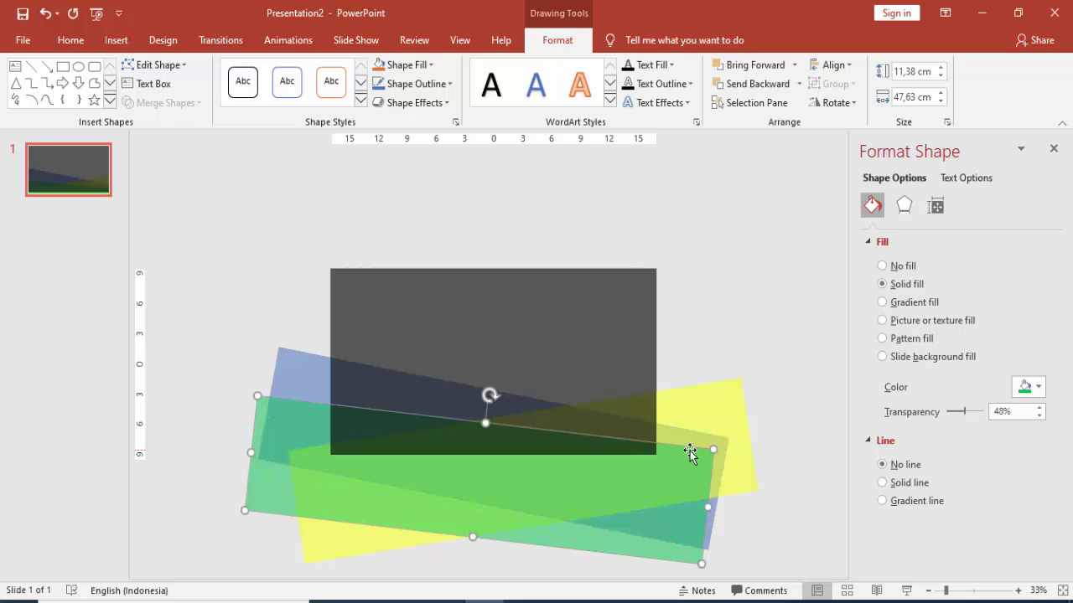
click(722, 411)
click(311, 367)
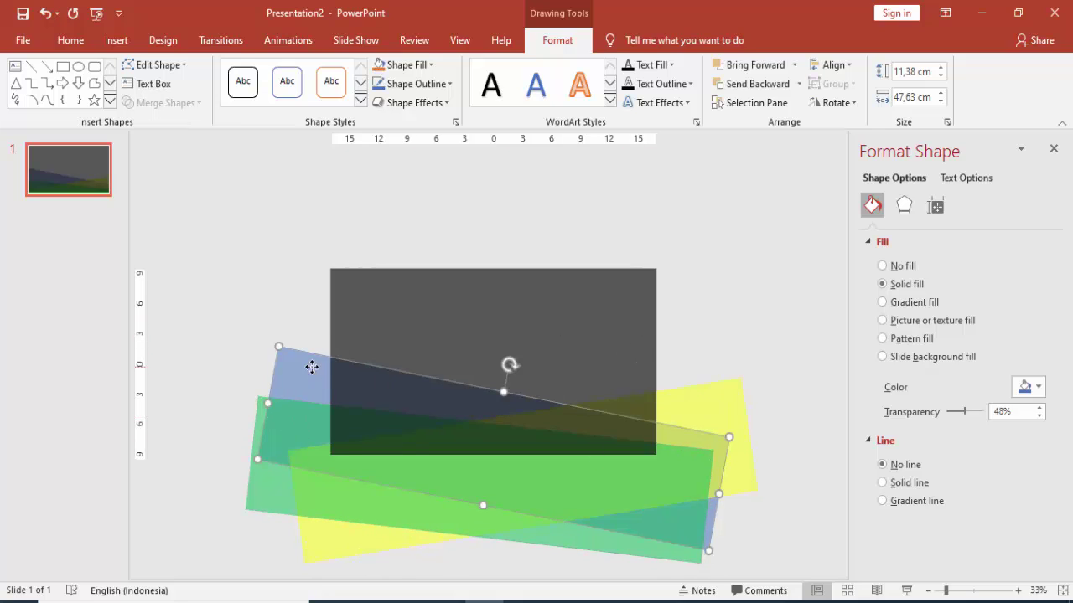
shift+click(492, 319)
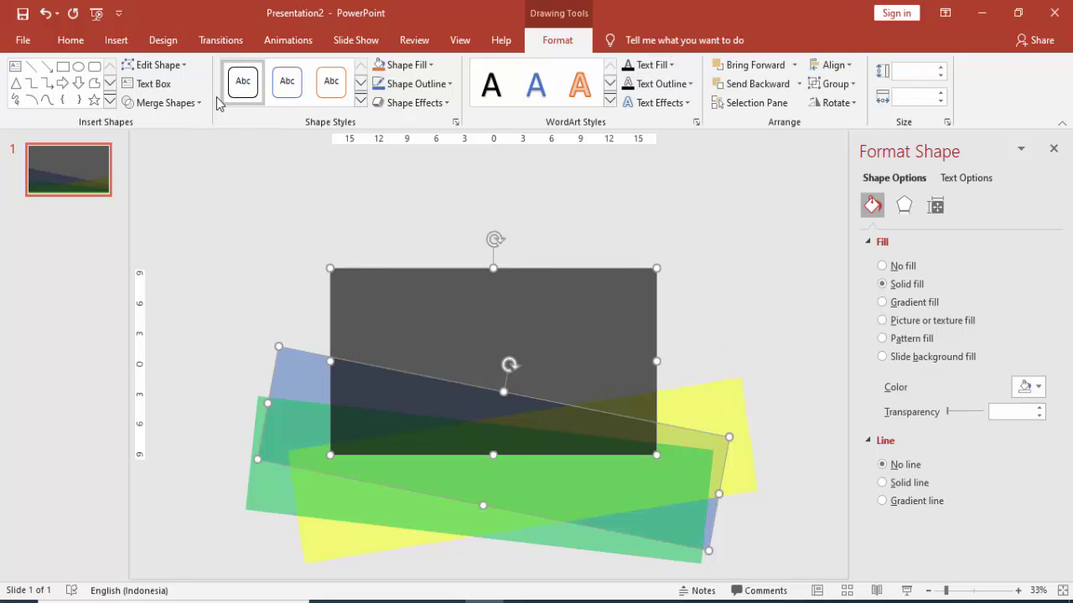
click(172, 102)
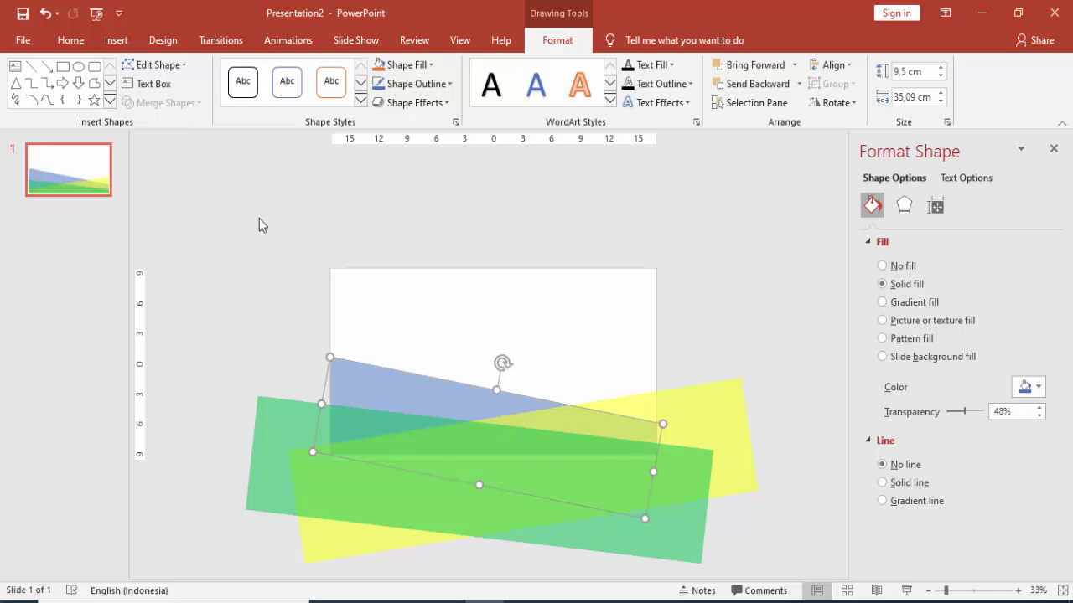
click(277, 238)
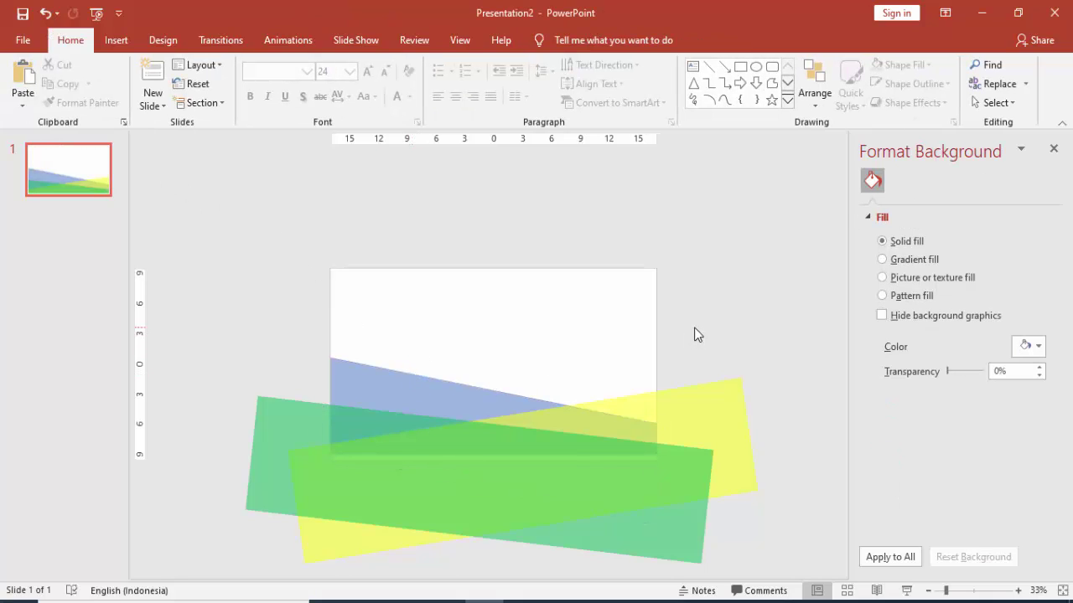
Step: Paste the grey rectangle again and intersect it with the yellow strip to trim it
key(ctrl+v)
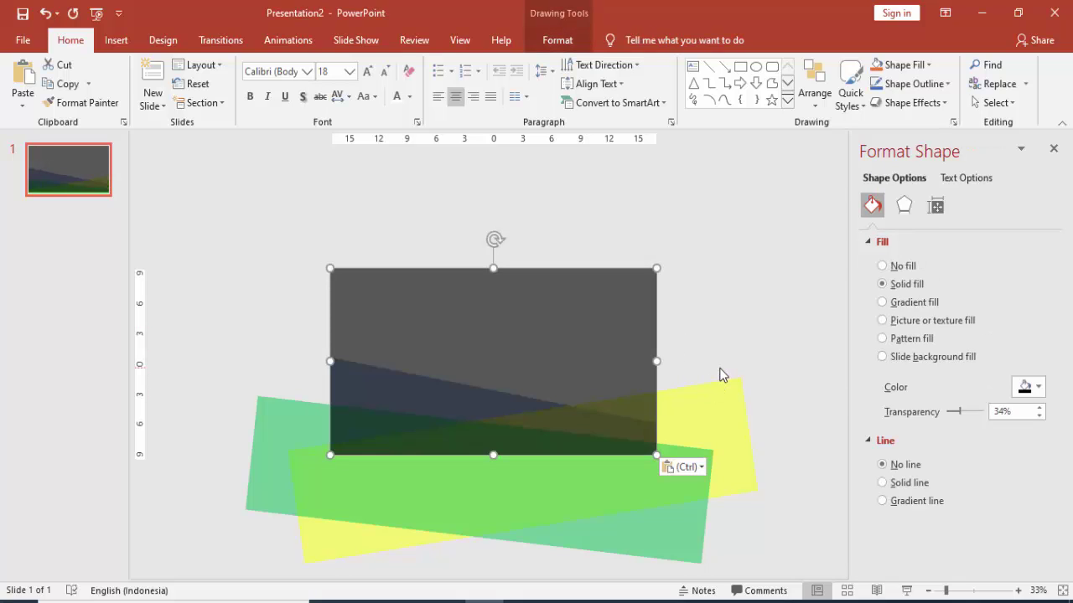
click(716, 396)
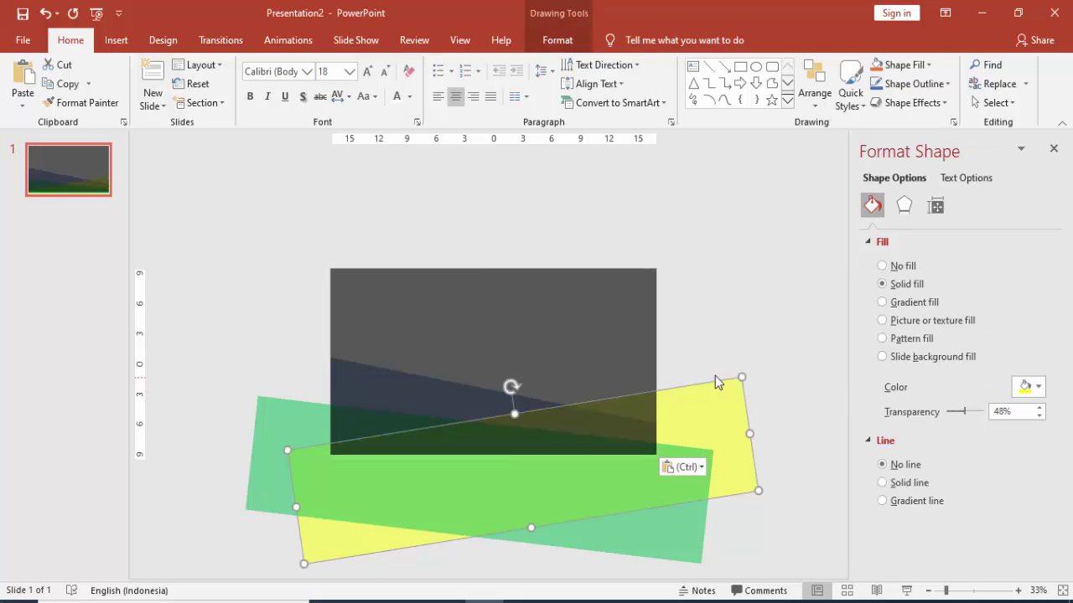
shift+click(622, 320)
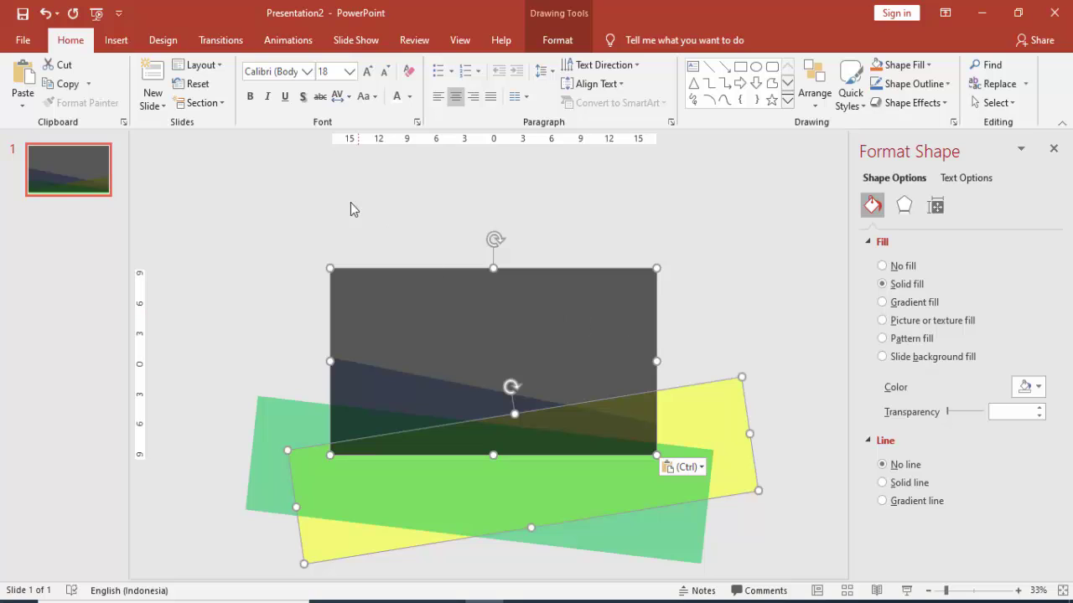
click(557, 40)
click(165, 102)
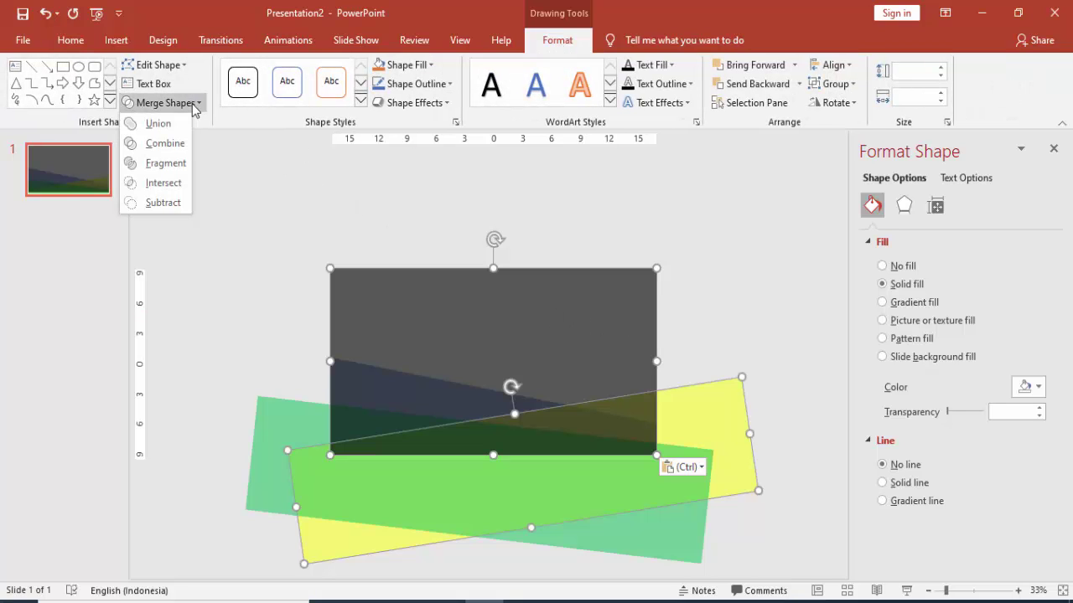
click(175, 163)
click(654, 411)
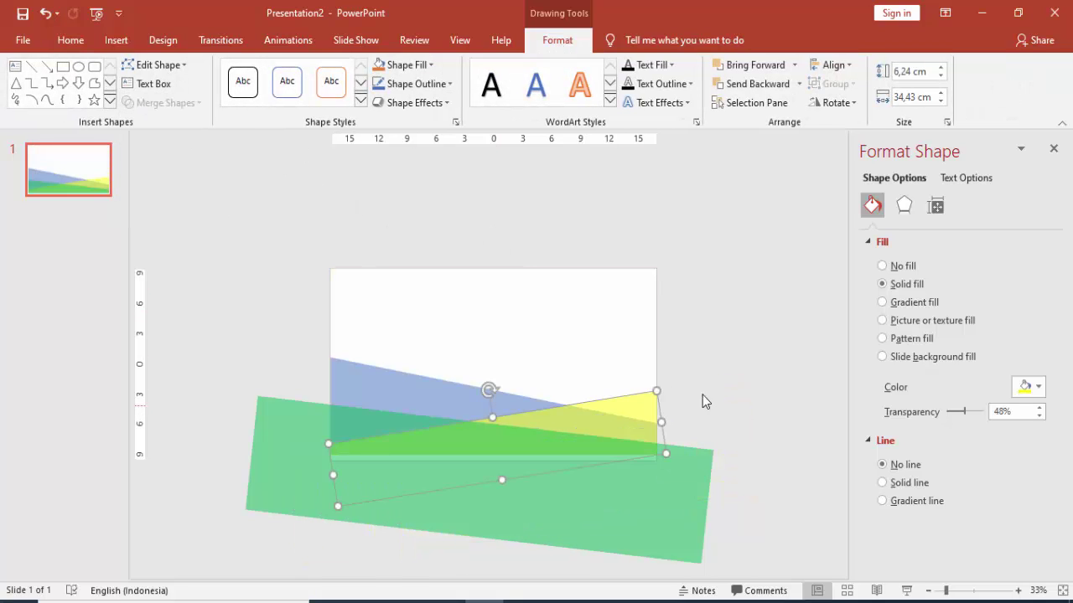
click(704, 391)
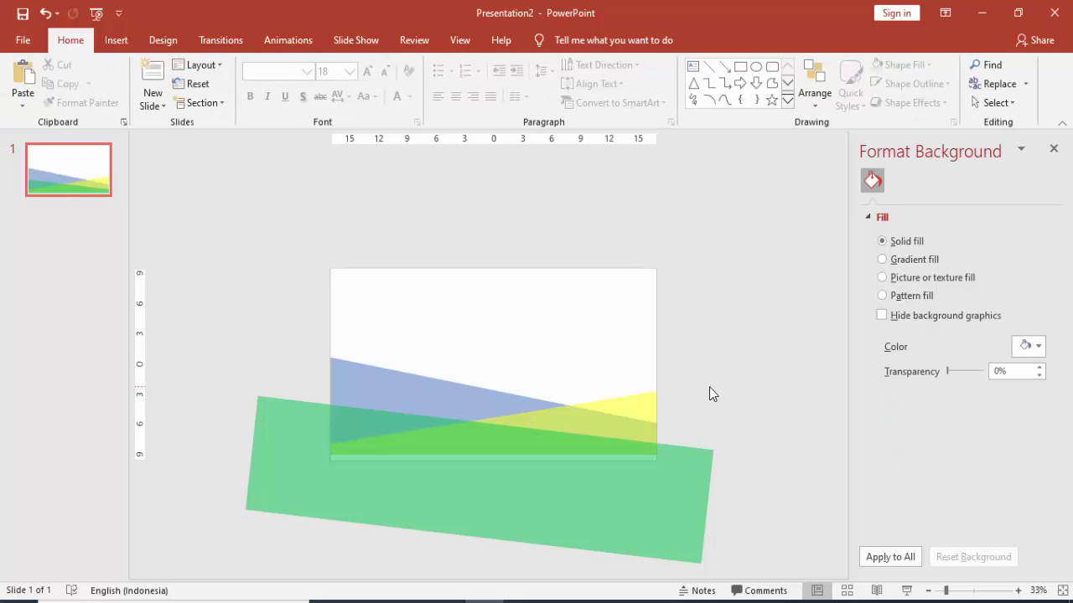
Step: Paste another grey rectangle and intersect it with the green strip to trim it
key(ctrl+v)
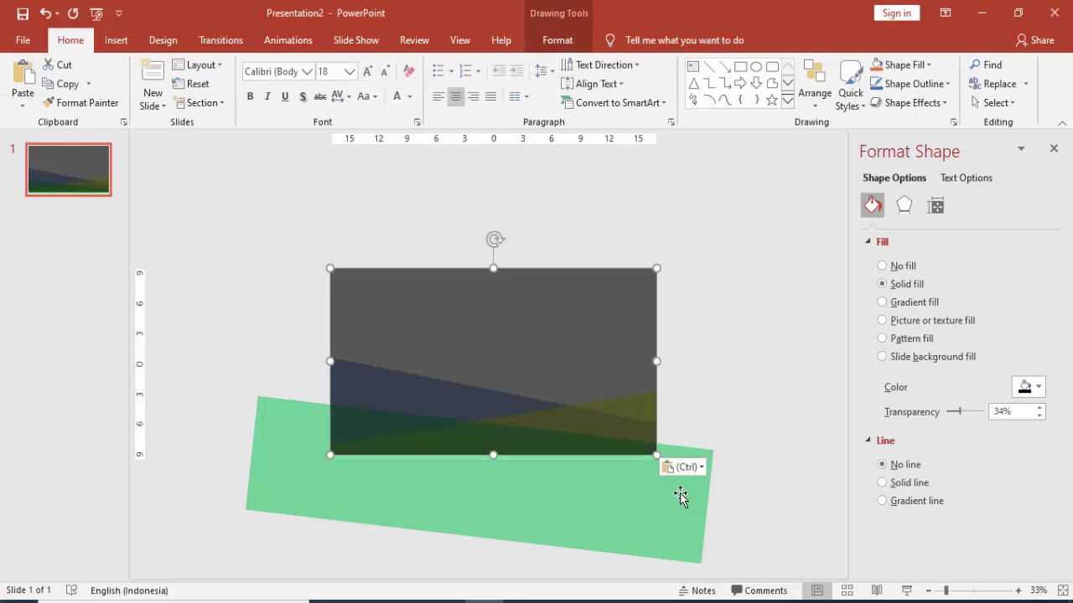
click(680, 501)
shift+click(618, 352)
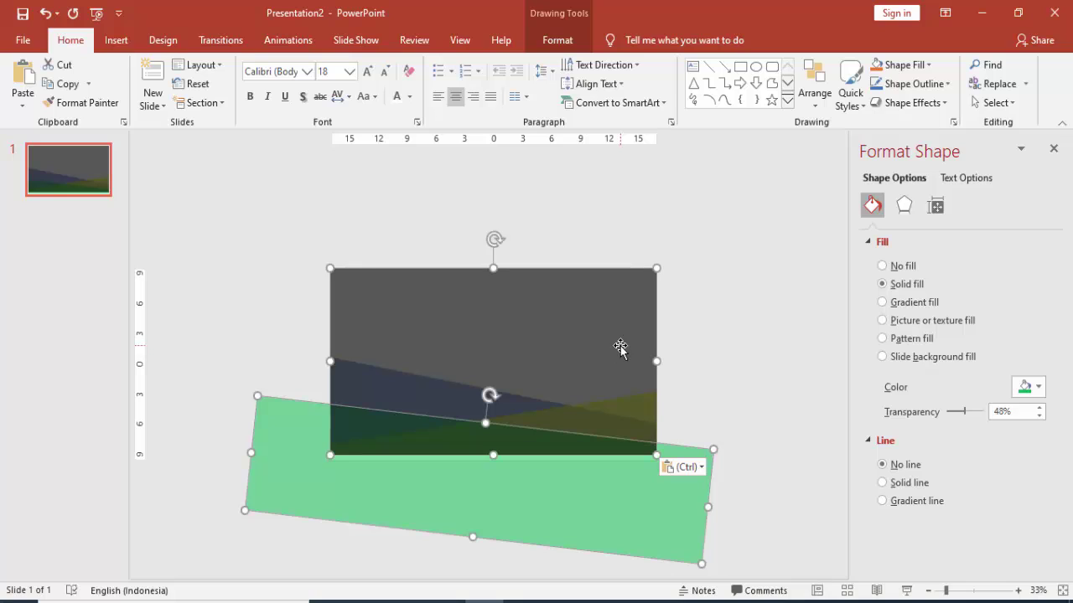
click(557, 40)
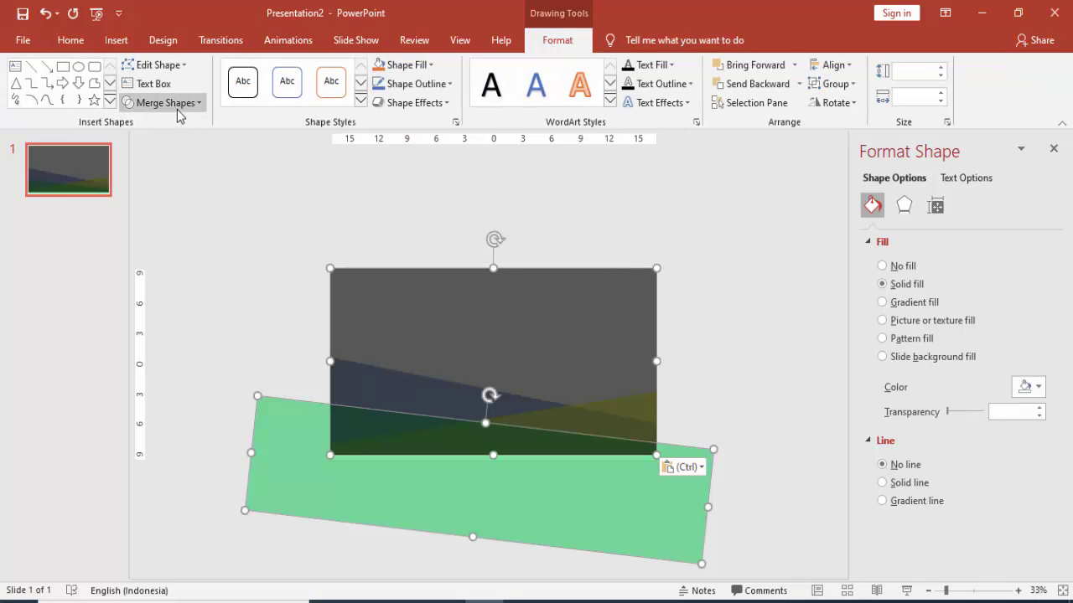
click(165, 102)
click(165, 182)
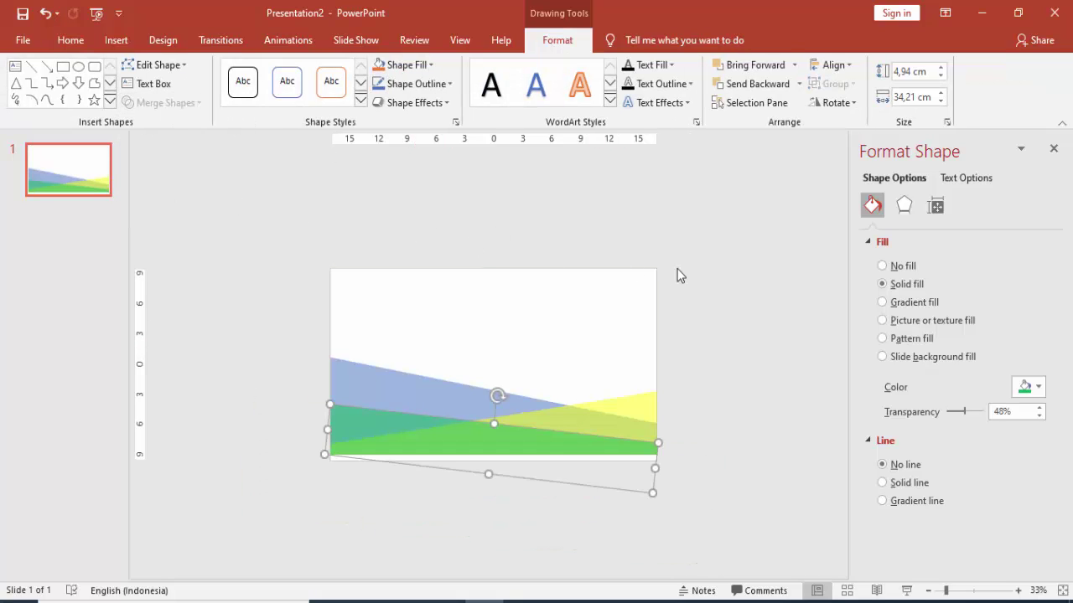
Step: Set the green, yellow and blue strips to 0% transparency
drag(968, 419, 883, 426)
click(621, 419)
click(419, 393)
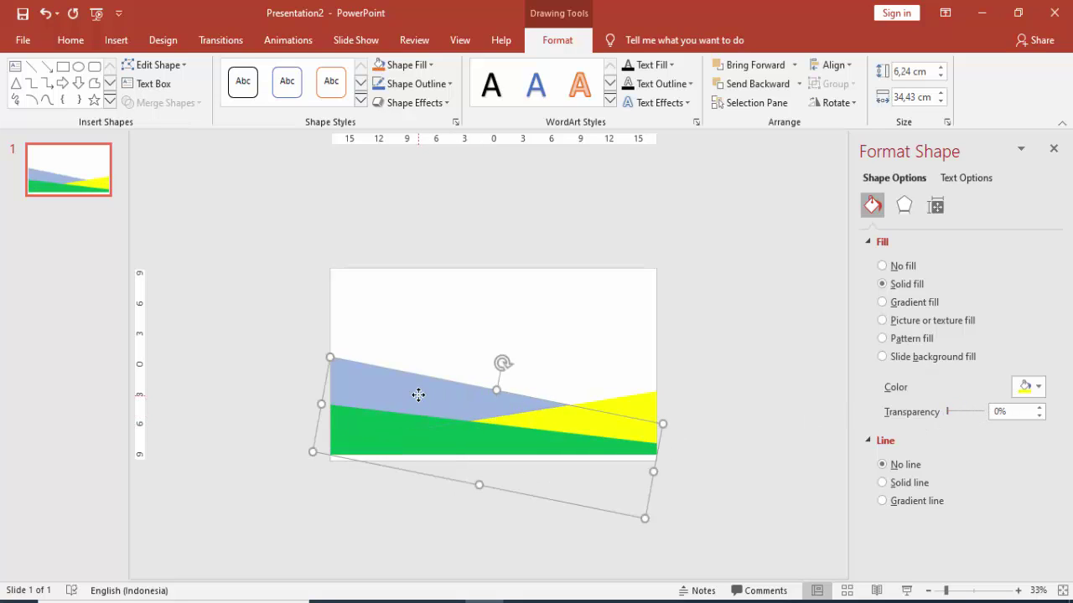
drag(968, 419, 872, 415)
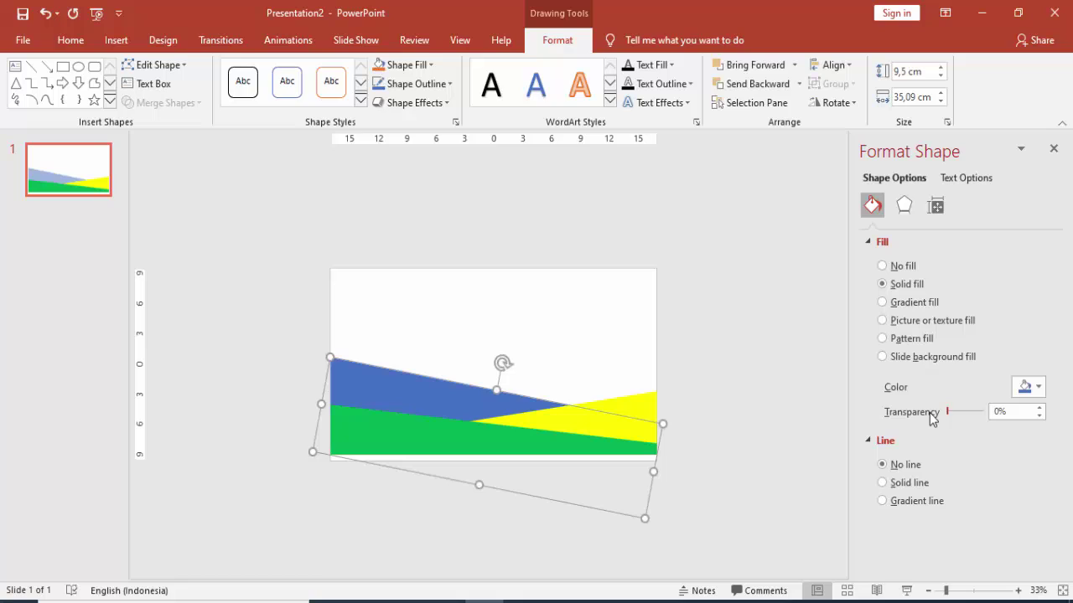
click(730, 335)
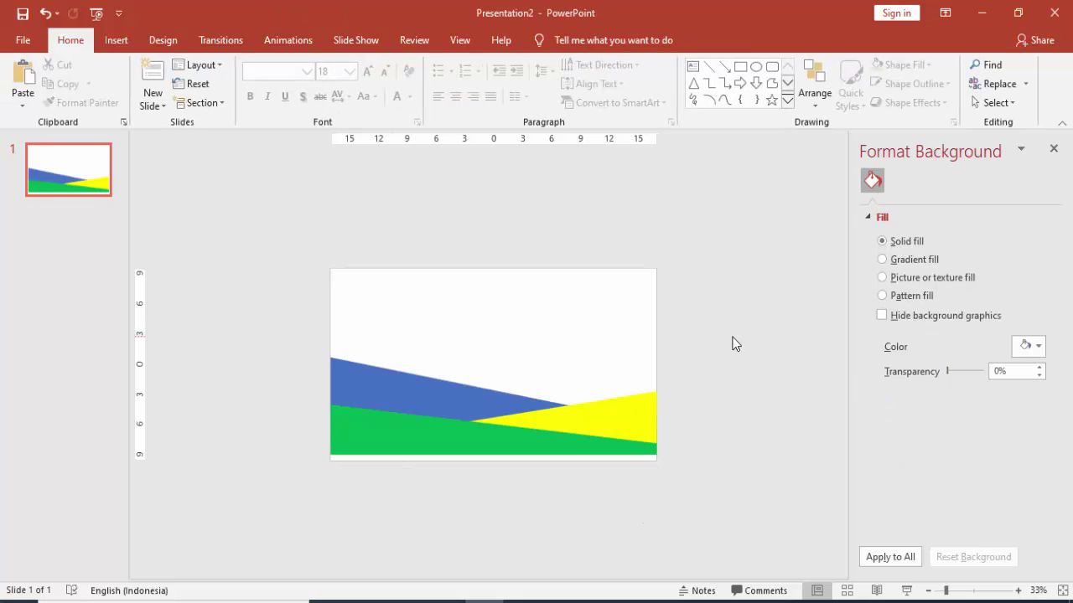
Step: Move all three strips down to the slide's bottom edge
click(441, 436)
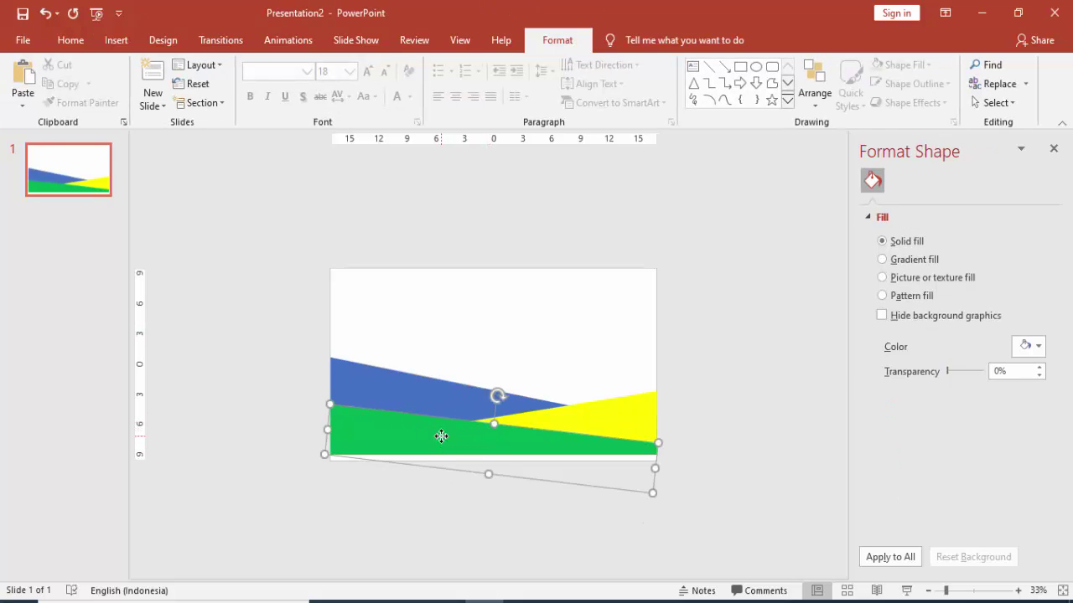
shift+click(575, 414)
shift+click(440, 396)
drag(442, 399, 442, 406)
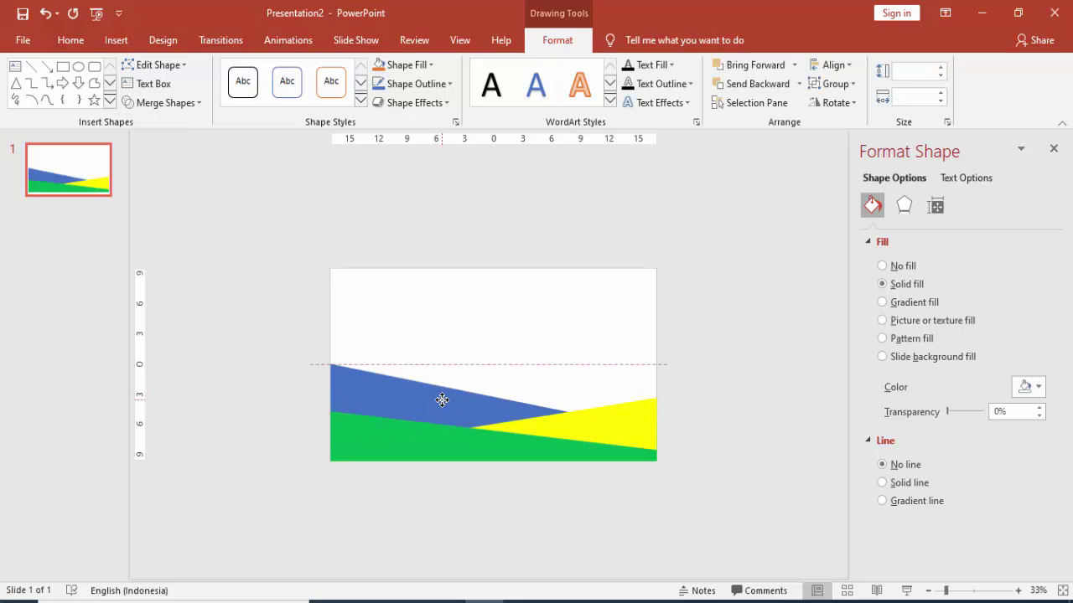
click(699, 368)
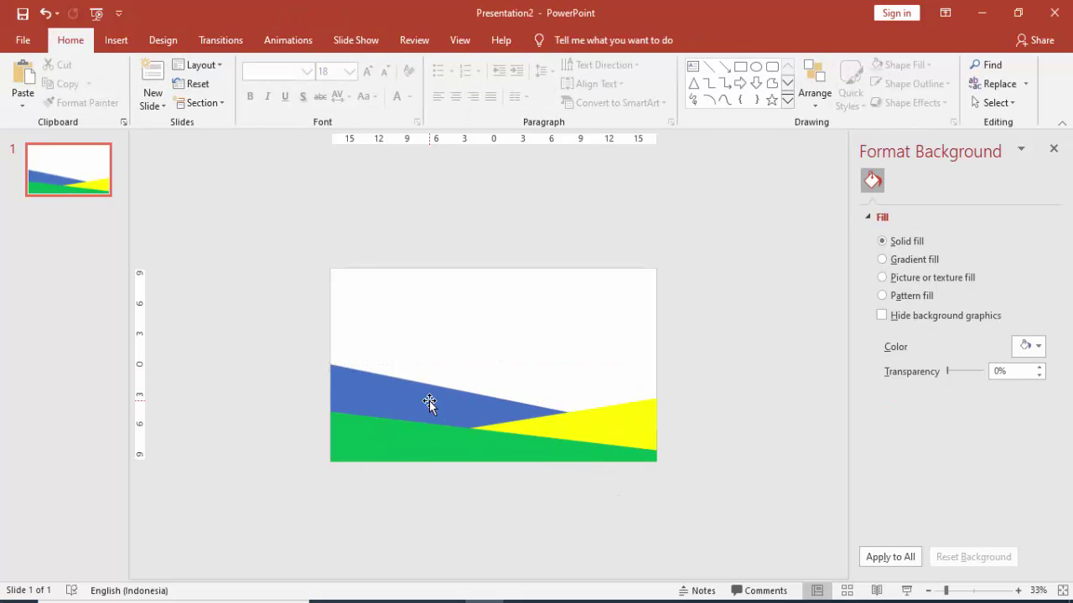
Step: Paste another copy of the grey overlay rectangle onto the slide
click(470, 440)
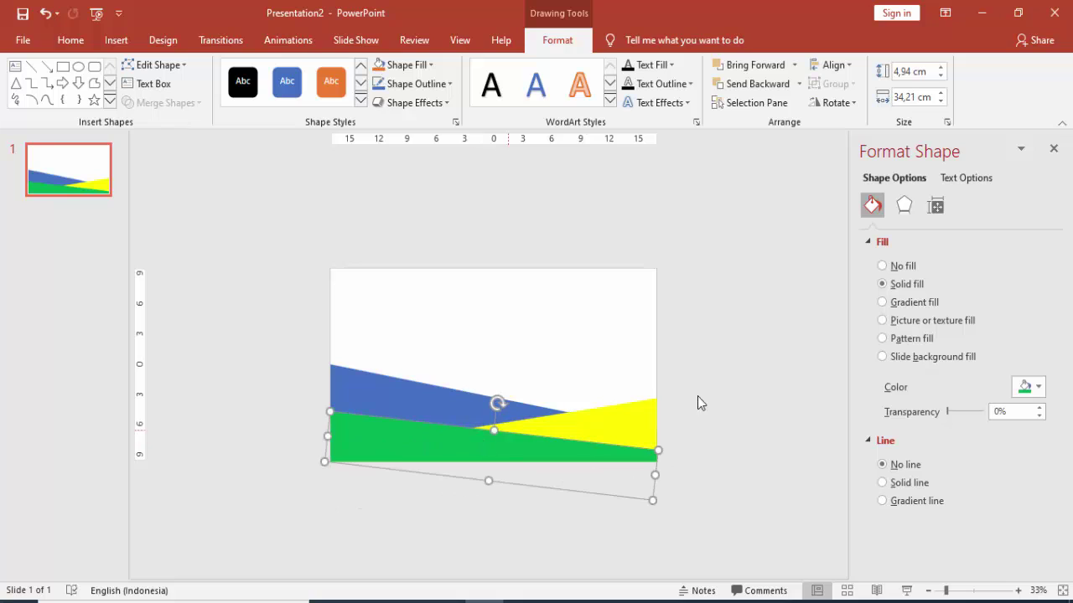
click(761, 378)
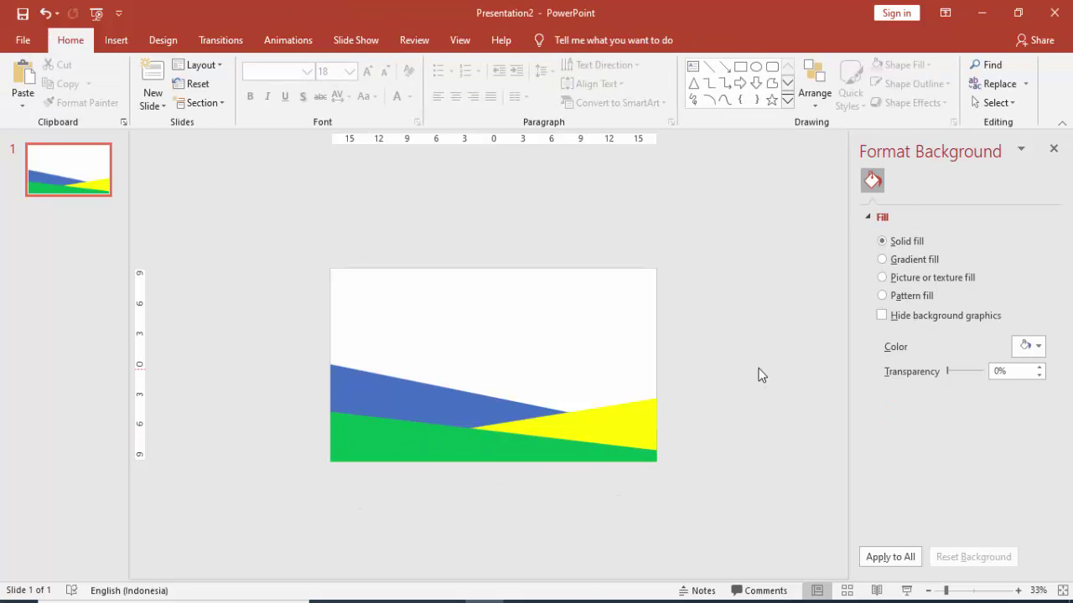
key(ctrl+v)
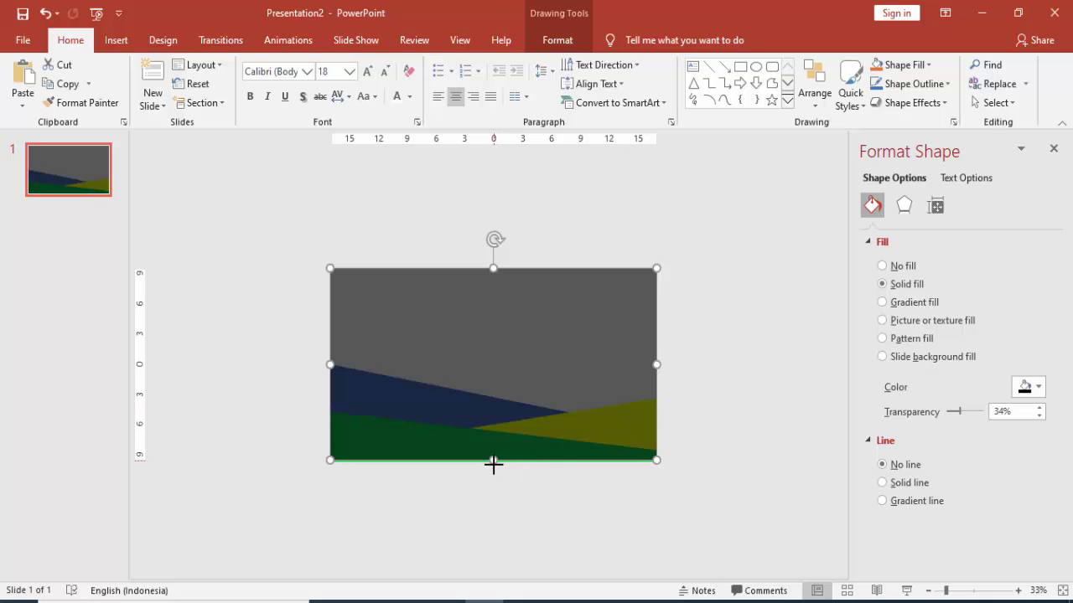
Step: Send the grey rectangle behind the coloured strips and select the blue strip
right_click(556, 350)
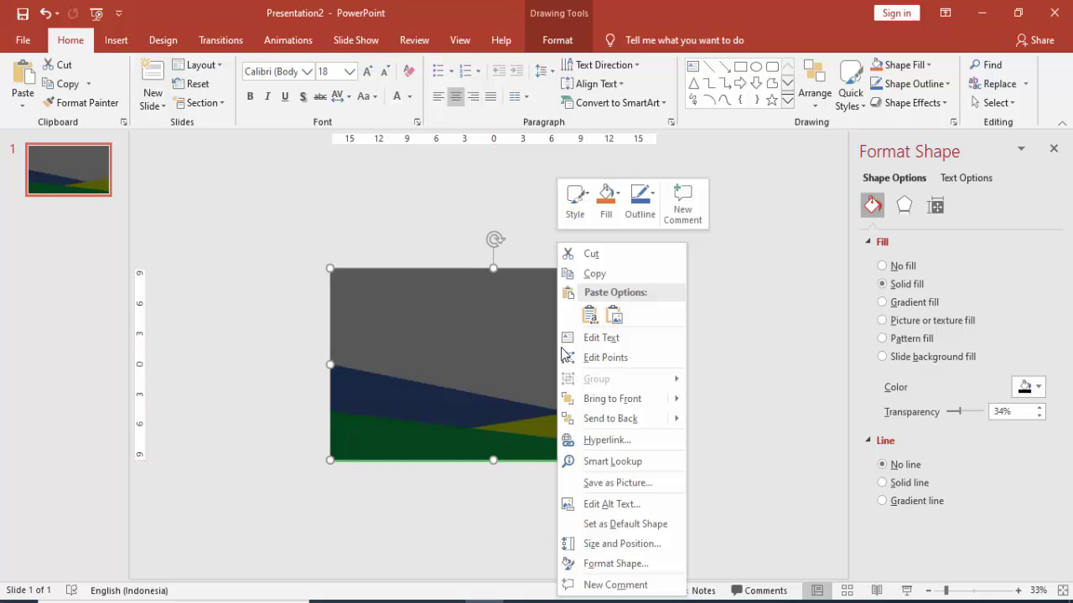
click(598, 419)
click(709, 353)
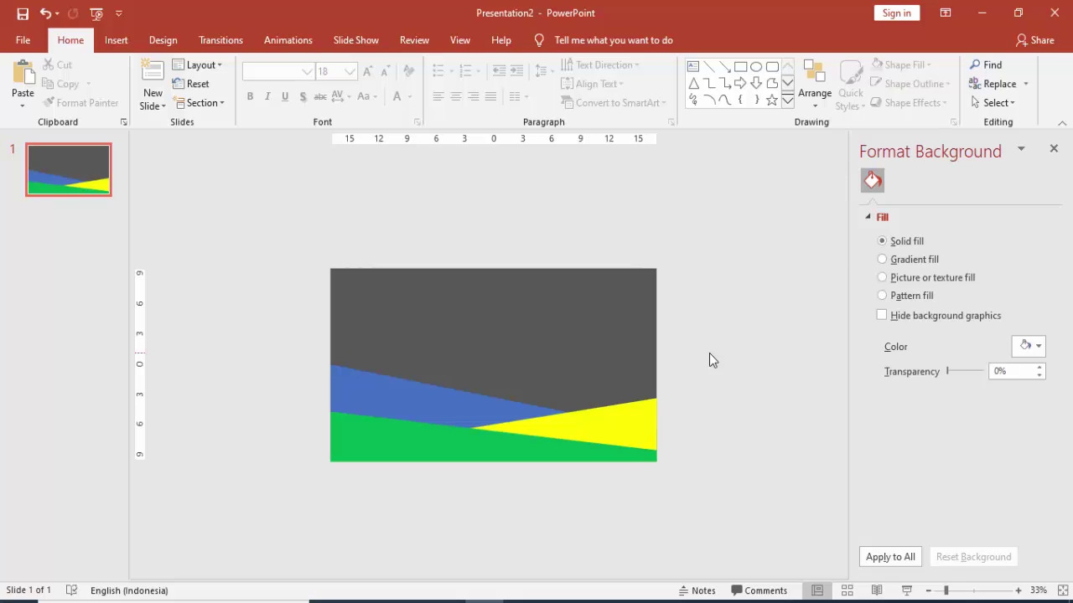
ctrl+scroll(738, 341, up, 2)
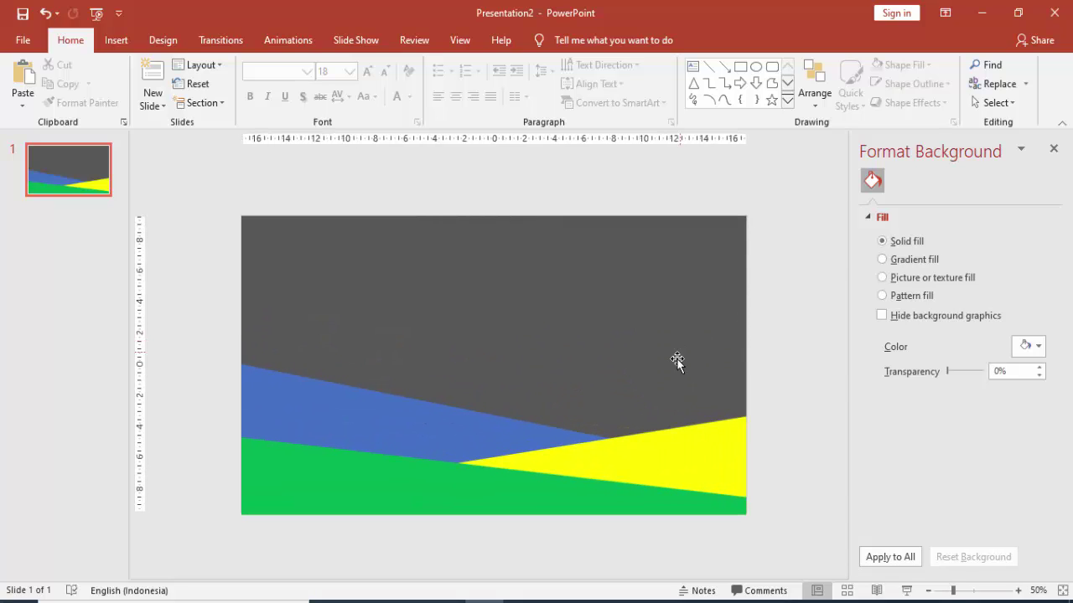
click(486, 398)
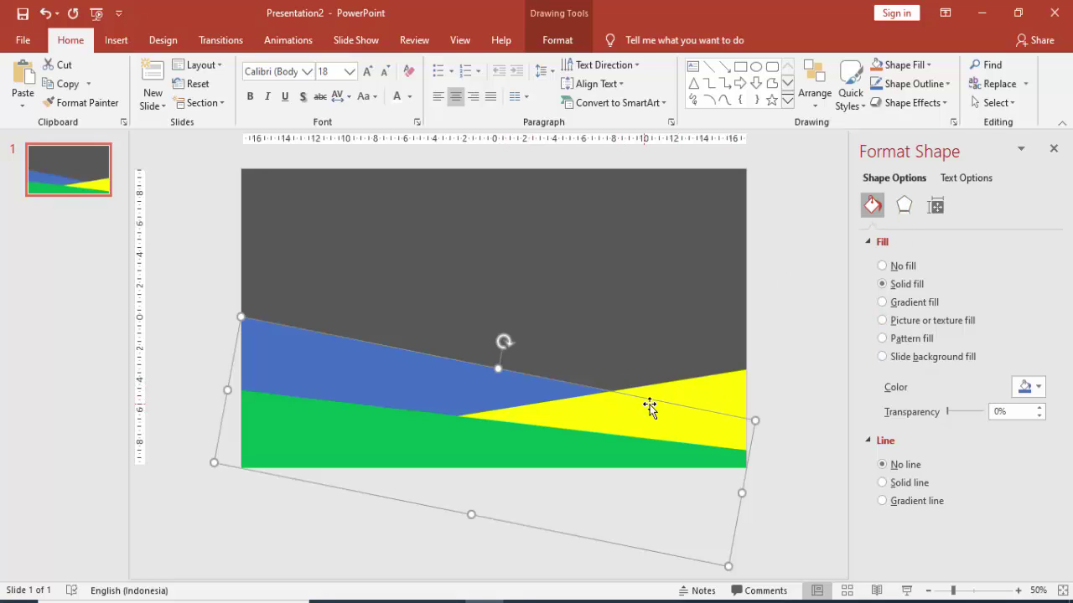
Step: Give the blue strip an outer shadow: 70% transparency, 8 pt distance, 10 pt blur
click(903, 205)
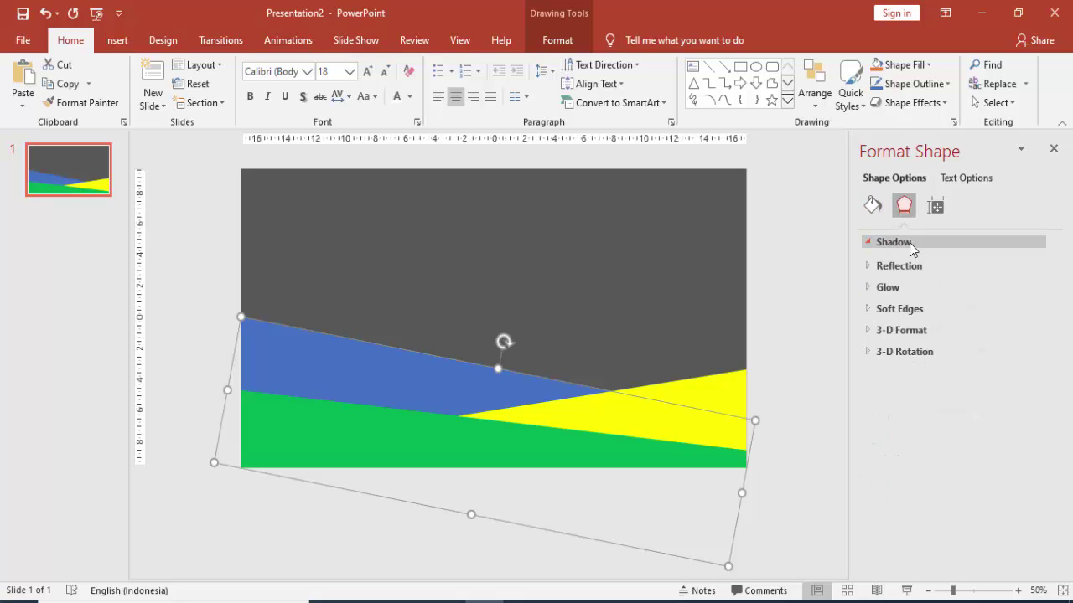
click(912, 243)
click(1027, 265)
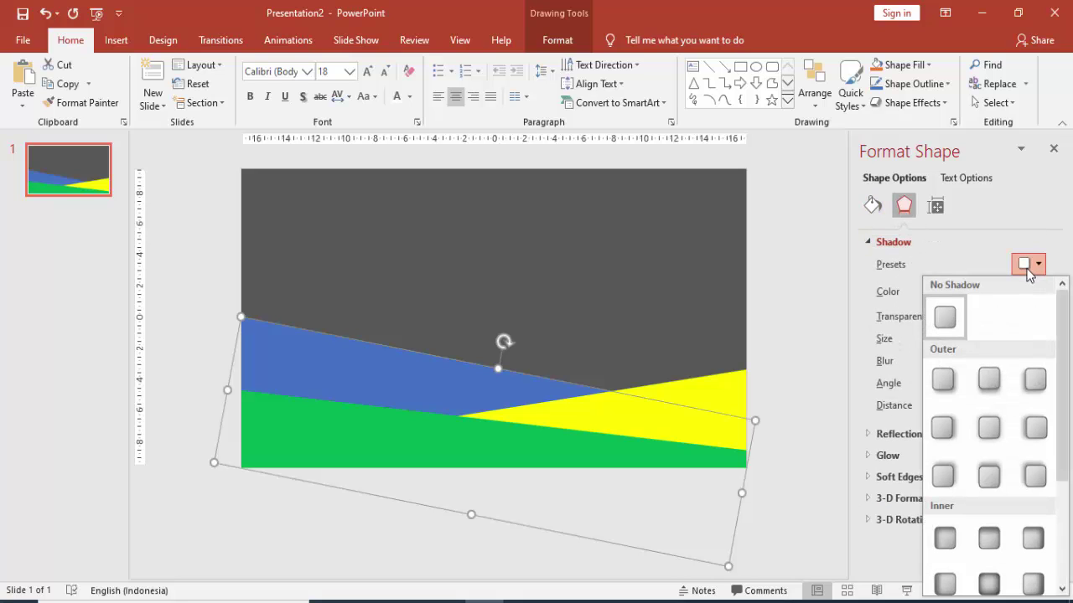
click(988, 476)
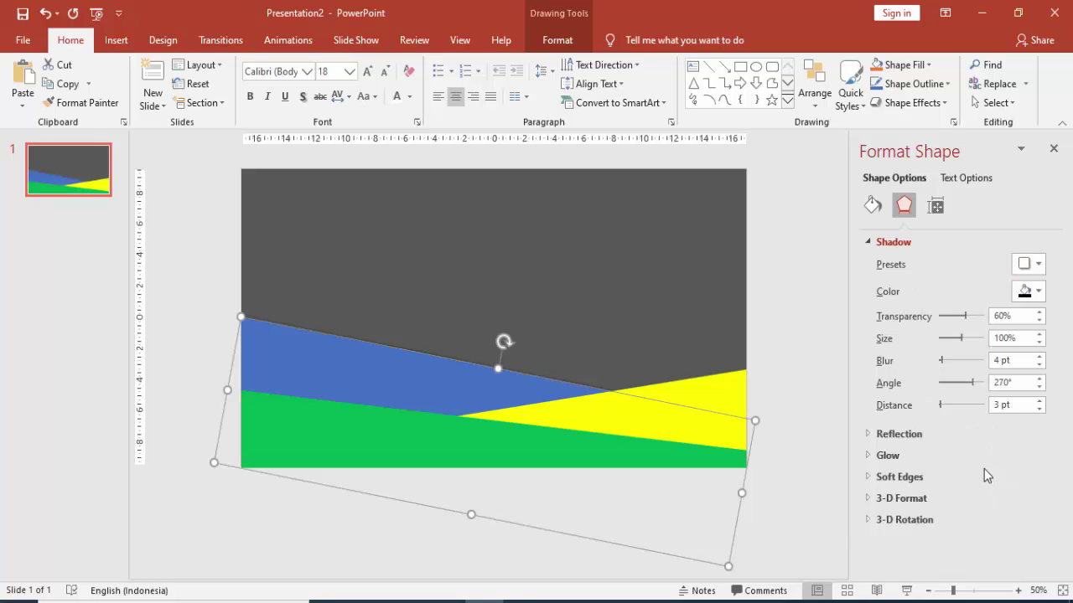
double_click(1016, 316)
text(7)
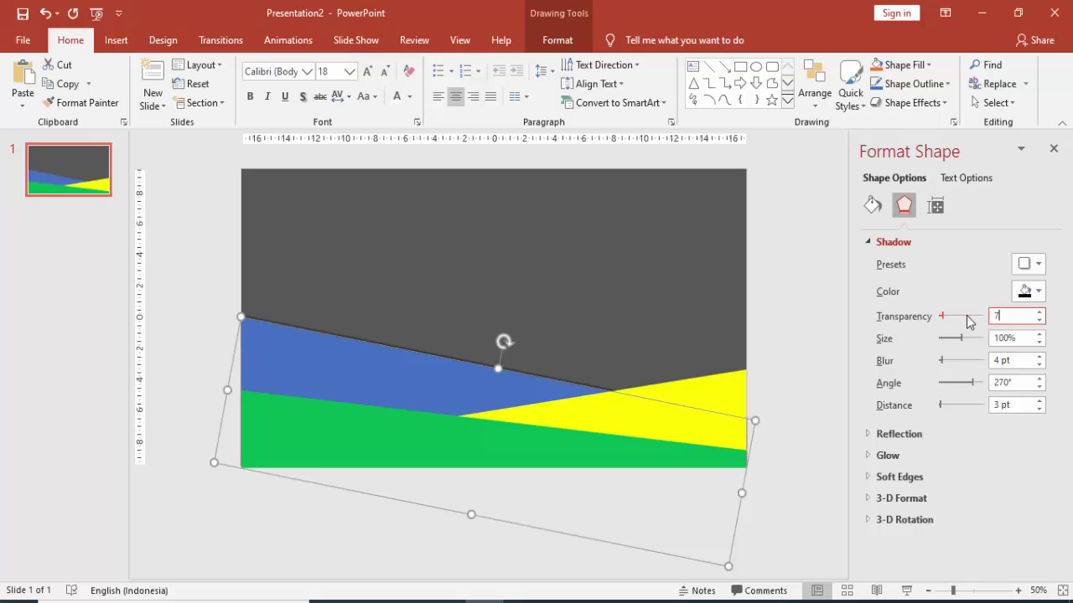
text(0)
key(Tab)
drag(1019, 404, 985, 409)
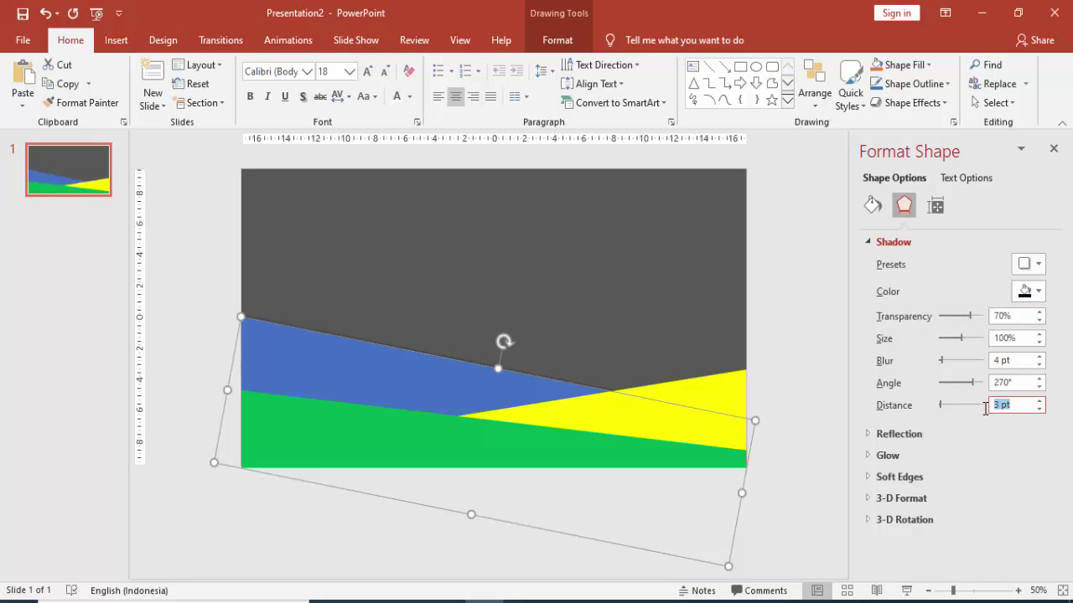
text(8)
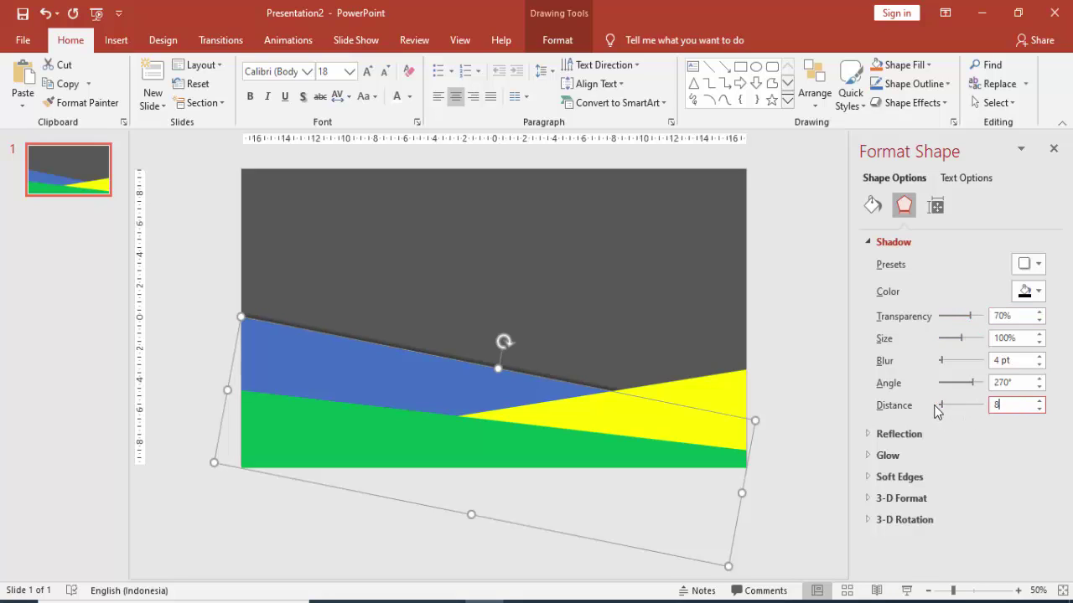
key(Tab)
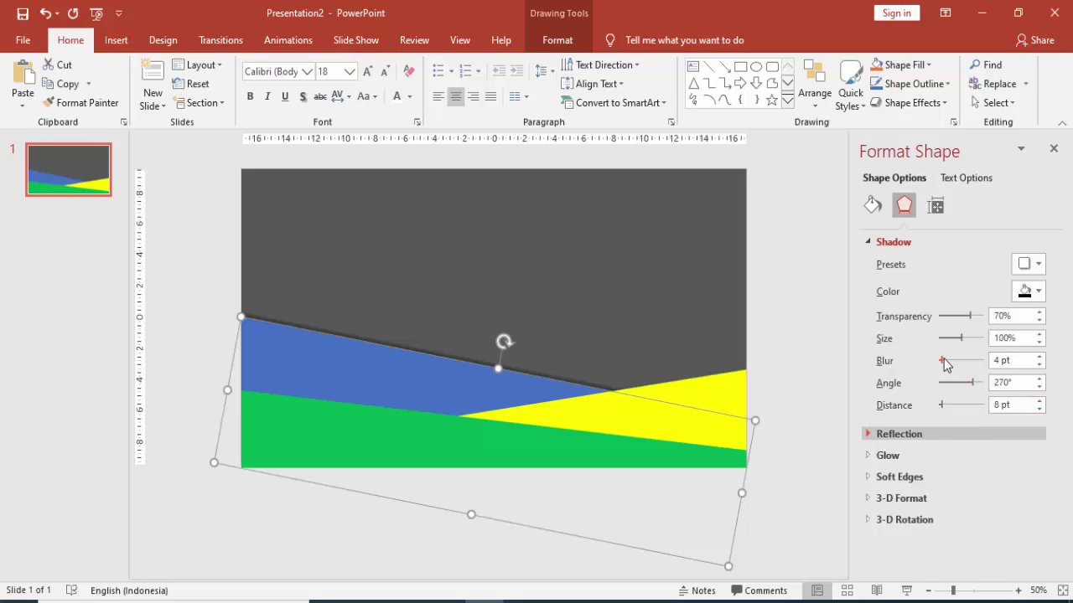
drag(942, 361, 947, 363)
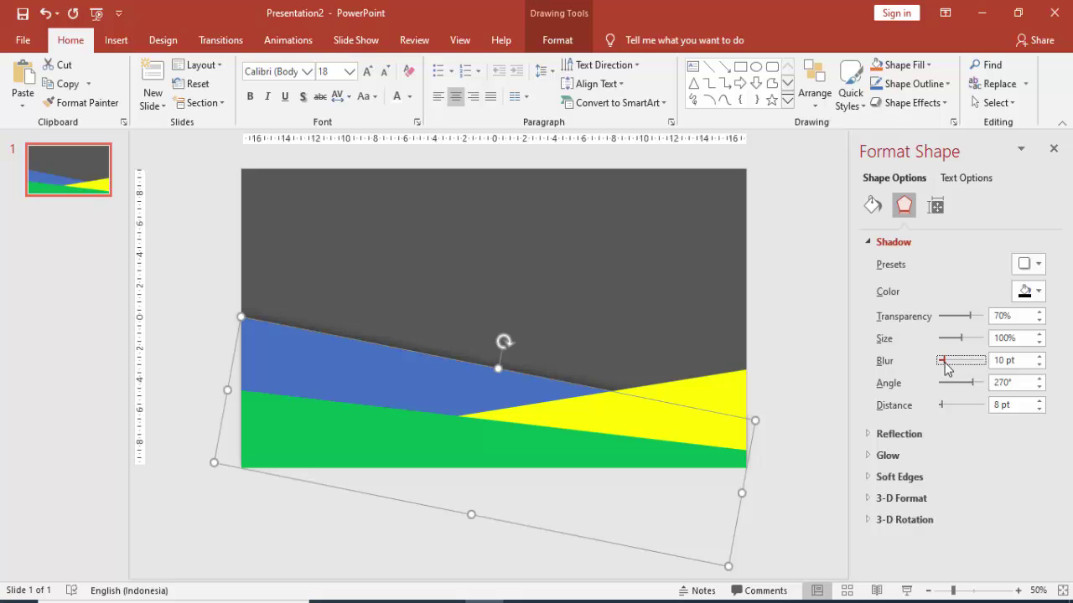
Step: Give the yellow strip an outer shadow: 70% transparency, 8 pt distance, 5 pt blur
click(737, 390)
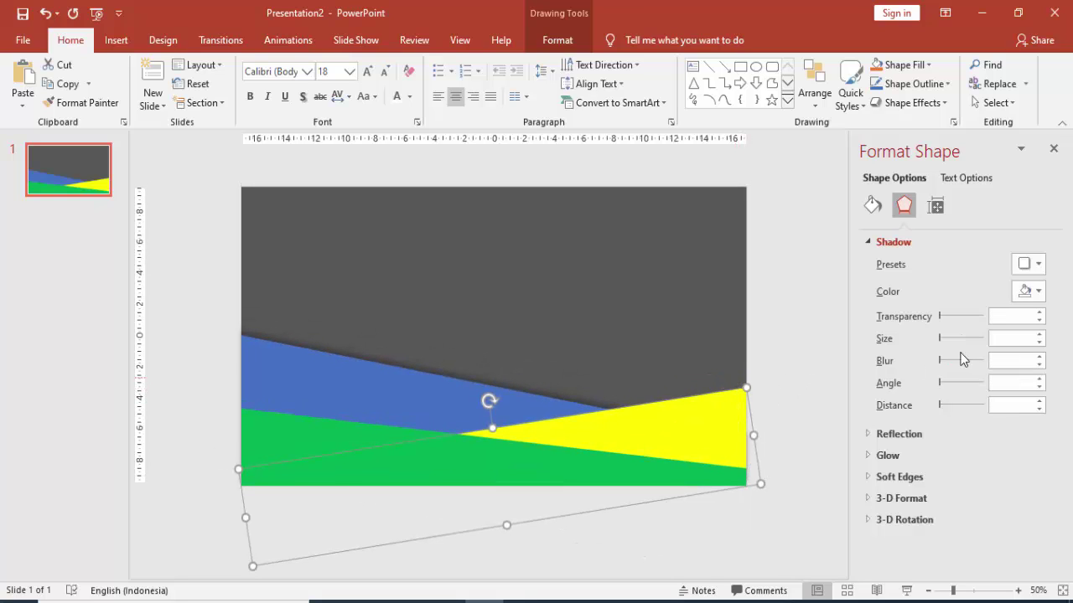
click(1029, 264)
click(987, 479)
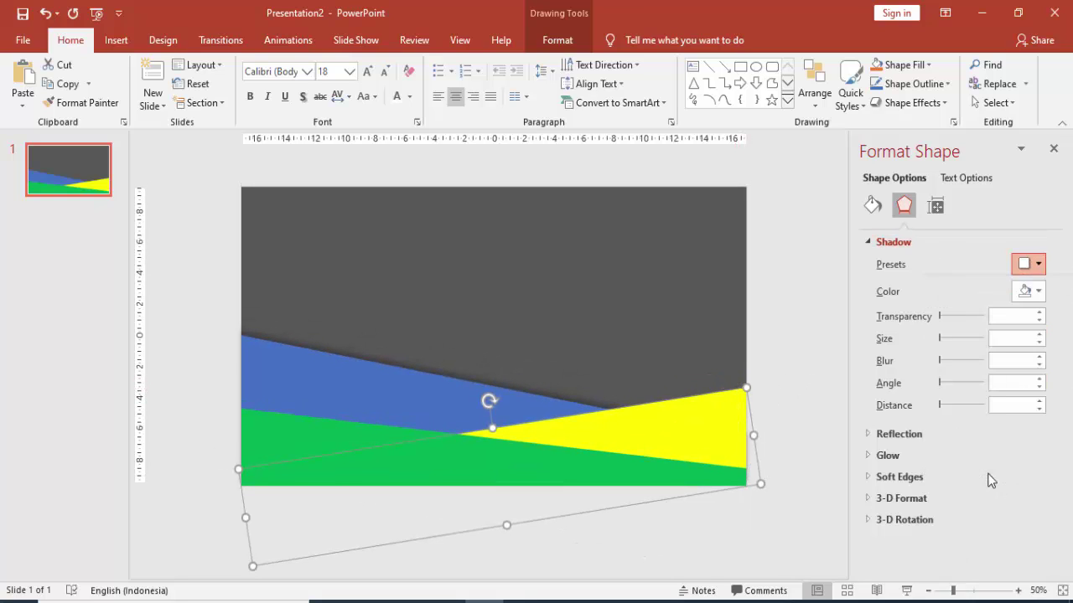
click(1010, 318)
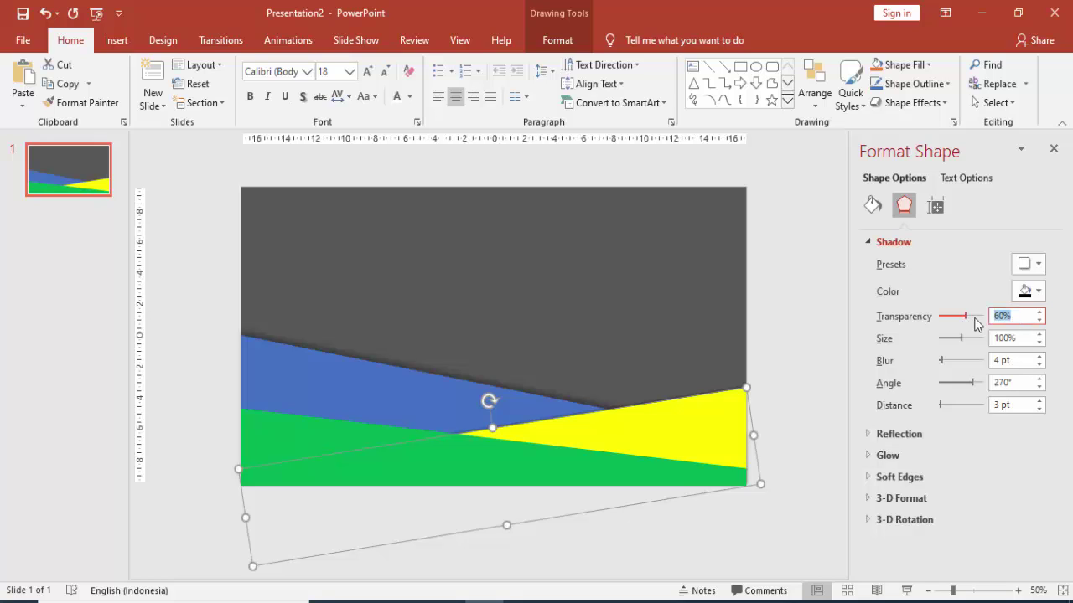
text(70)
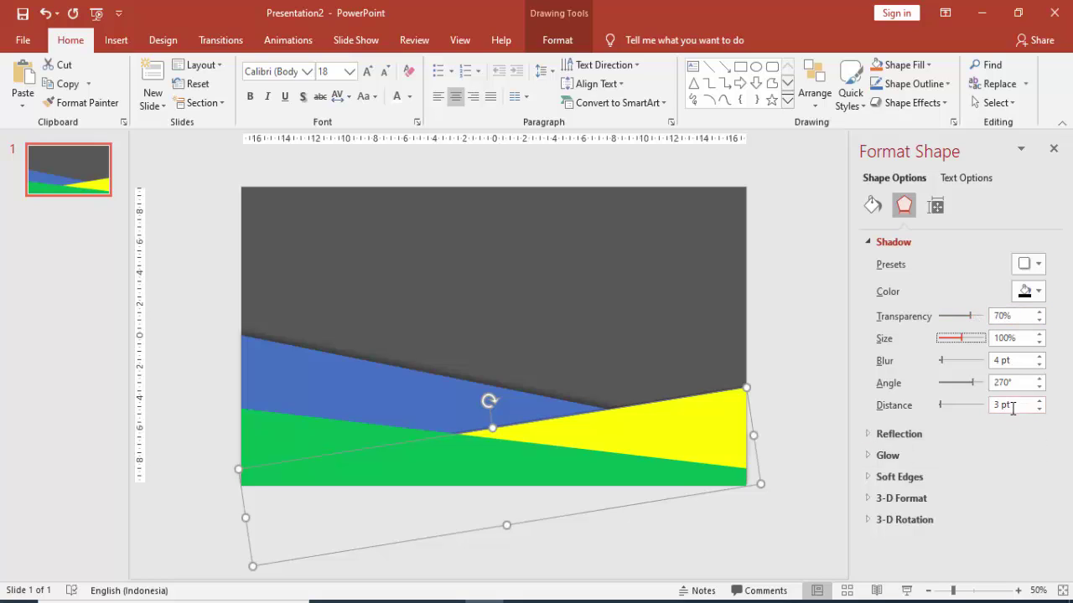
click(993, 405)
text(8)
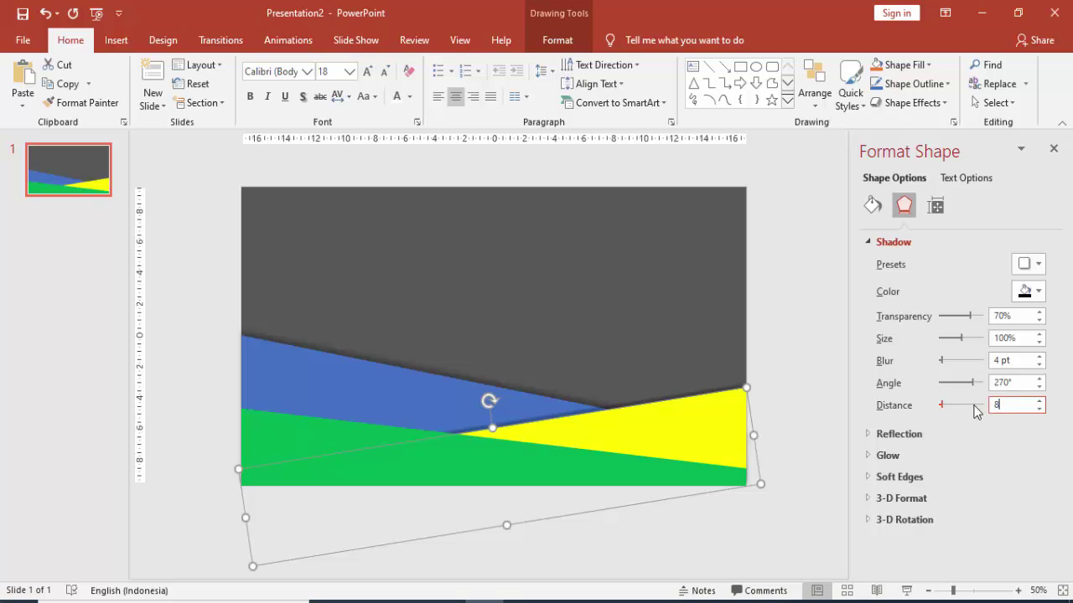
key(Tab)
click(1040, 357)
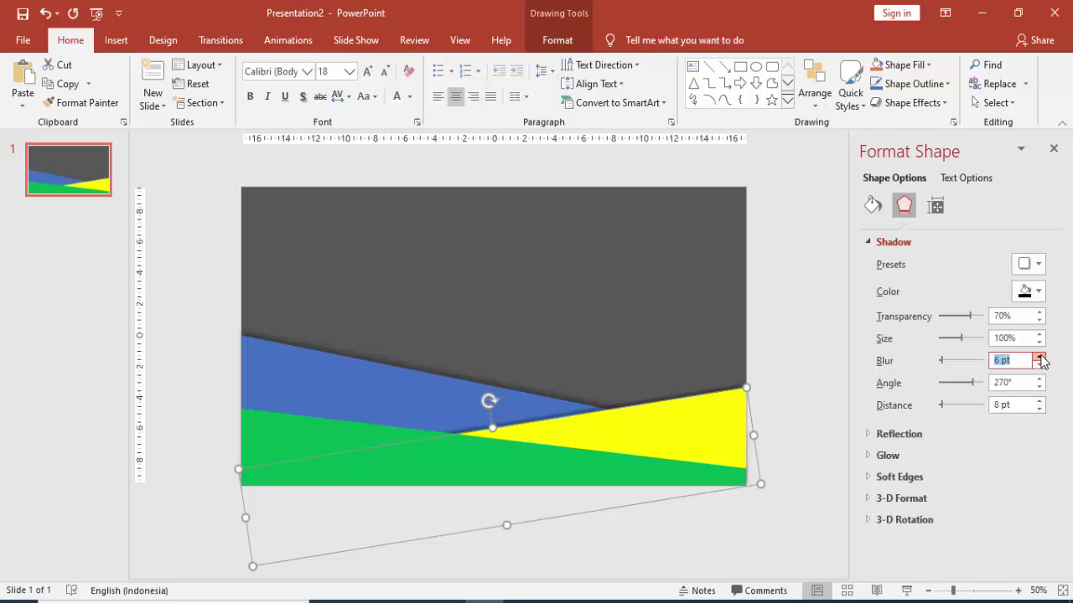
click(819, 344)
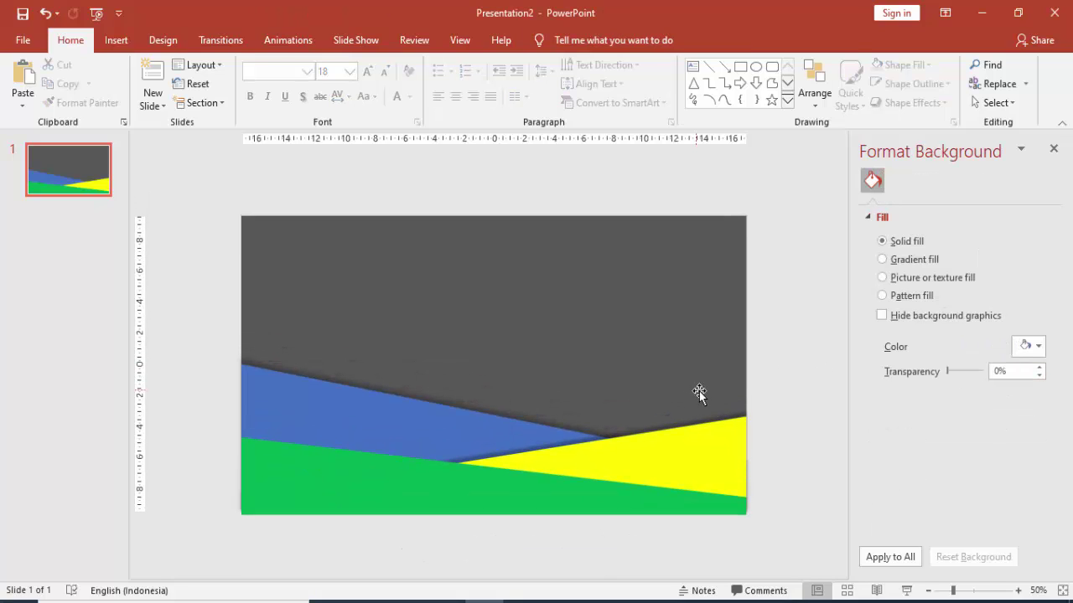
Step: Apply the same outer shadow to the green strip: 70% transparency, 8 pt distance, 5 pt blur
click(423, 489)
click(903, 206)
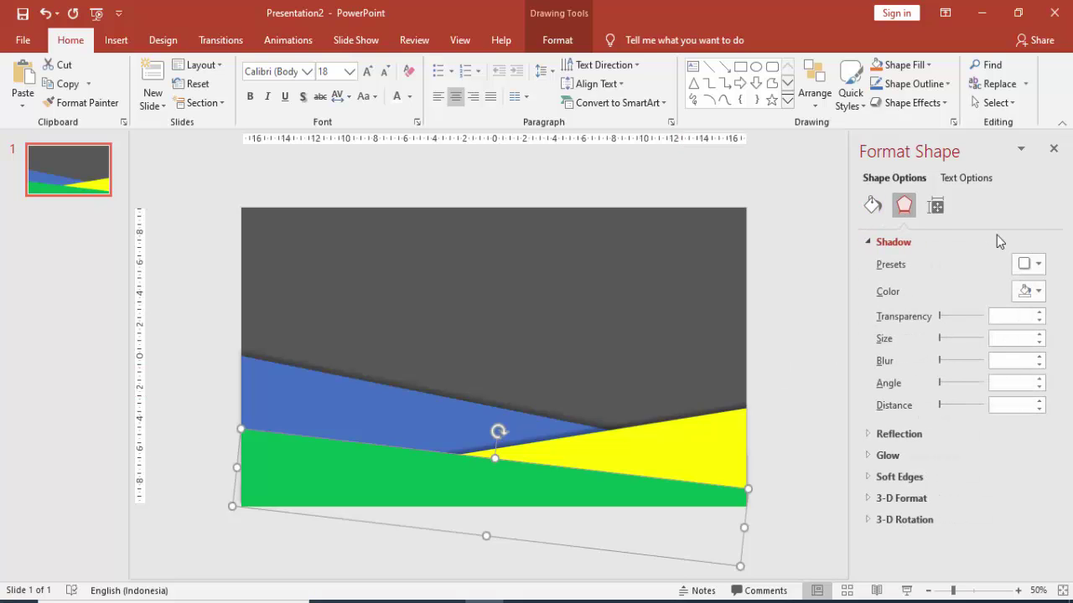
click(1028, 264)
click(989, 475)
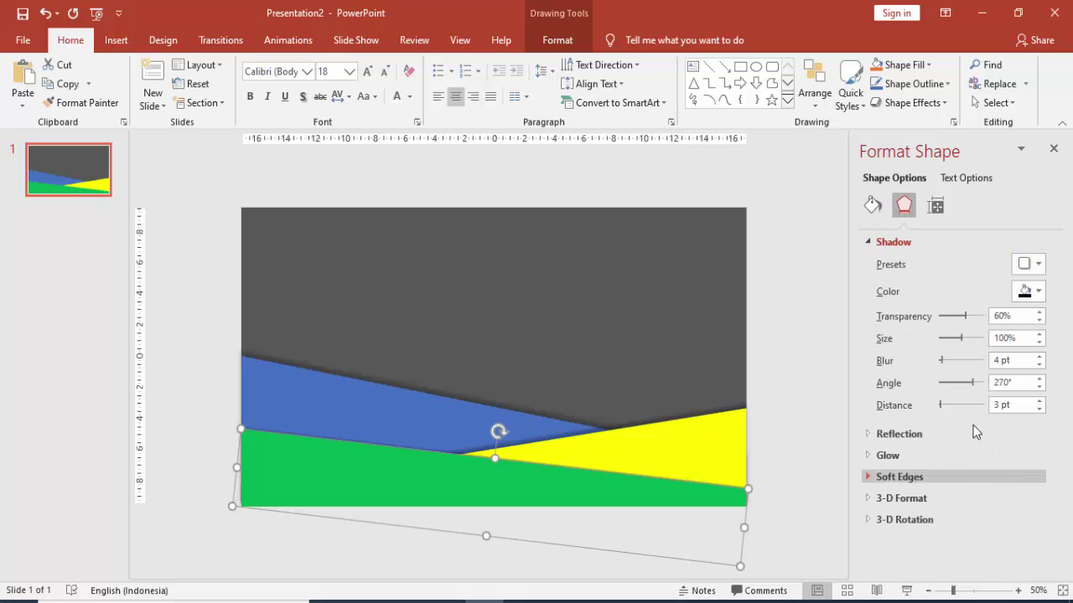
double_click(995, 319)
text(7)
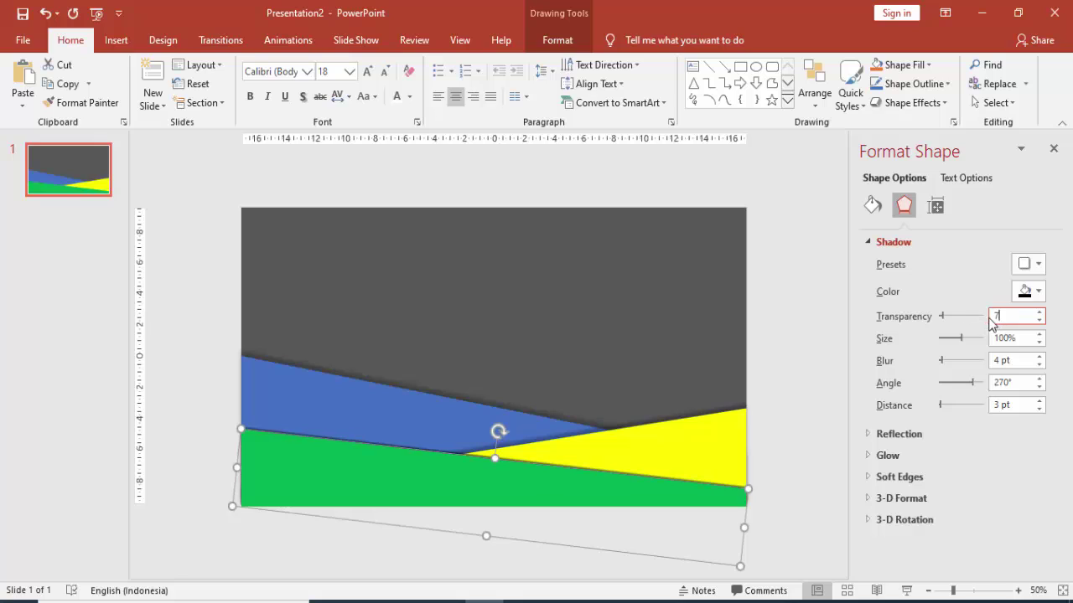
text(0)
key(Return)
drag(1019, 402, 990, 406)
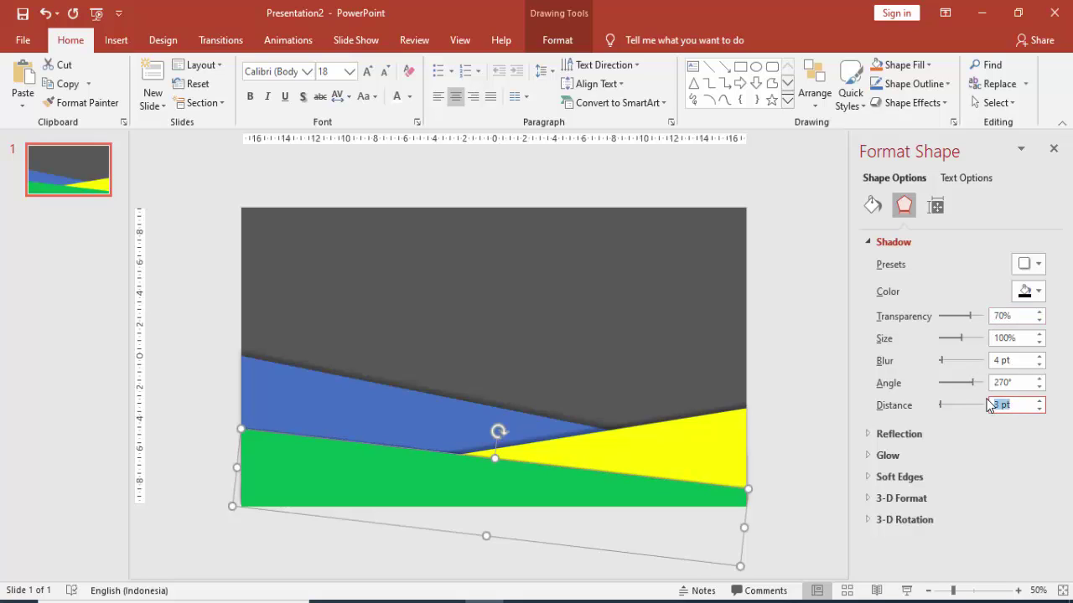
text(8)
click(1021, 359)
click(1040, 356)
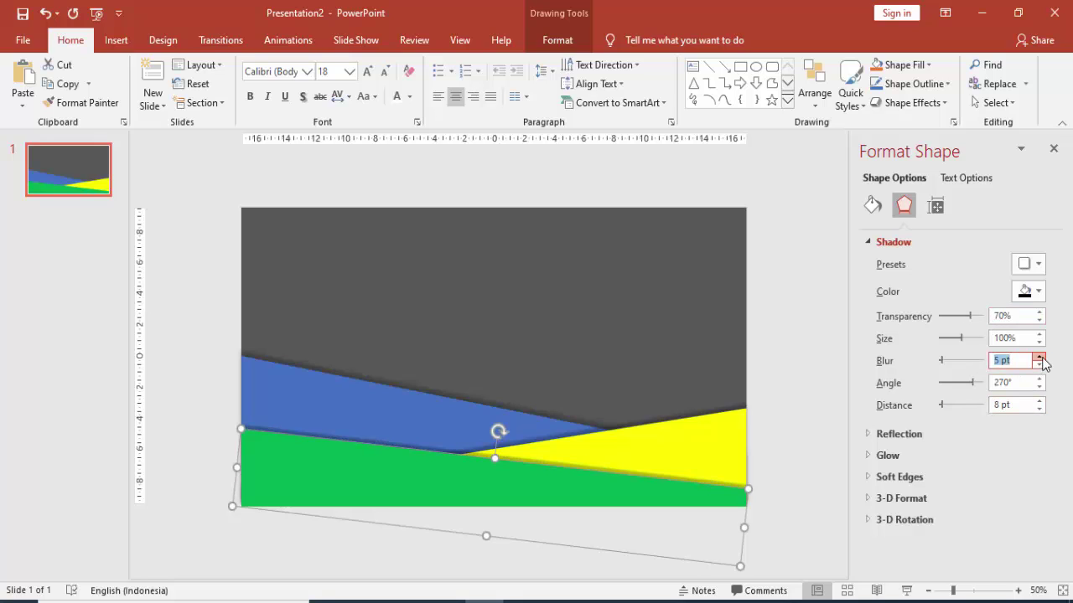
click(786, 351)
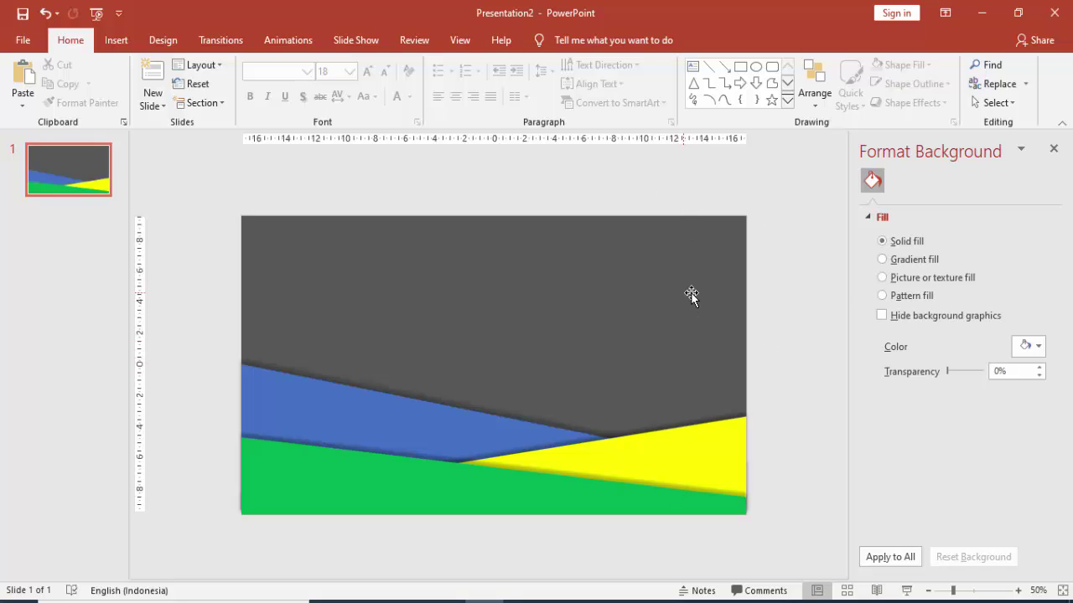
Step: Fill the slide background with the picture woman-3299379_1920 from a file
right_click(786, 294)
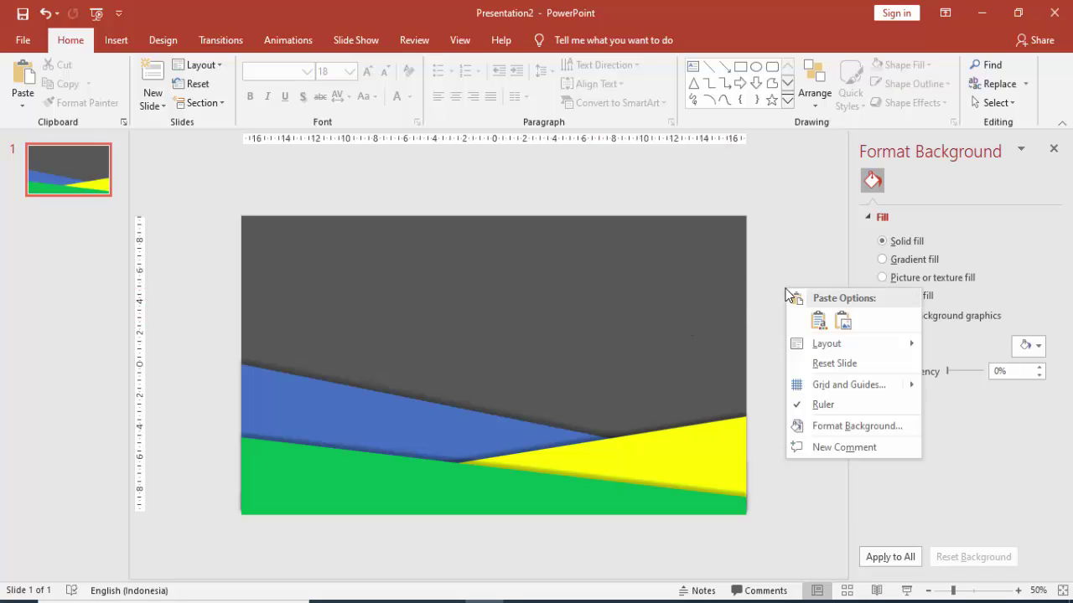
click(822, 426)
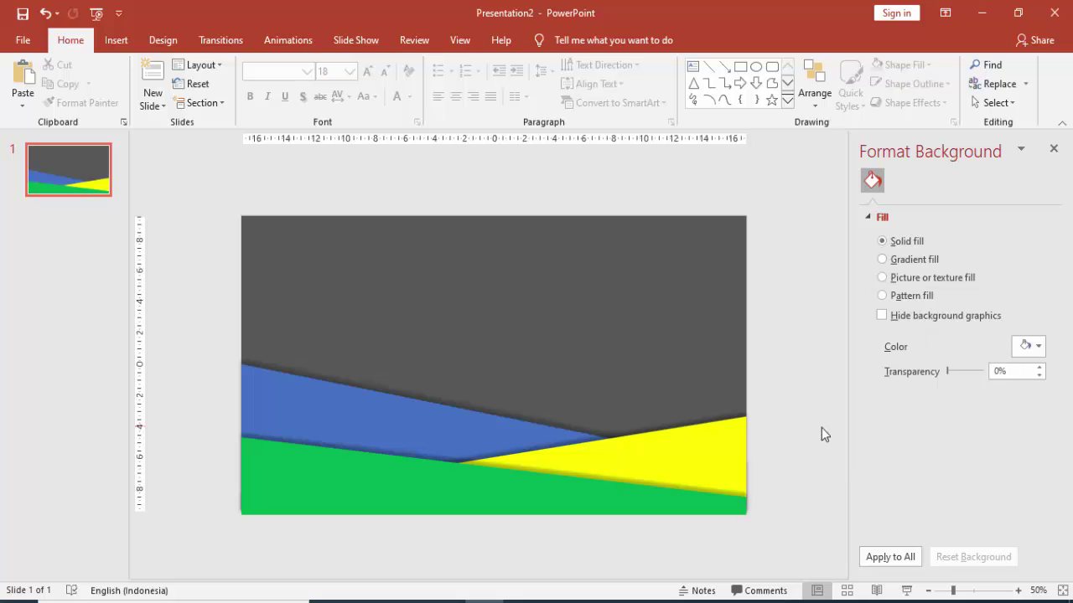
right_click(777, 302)
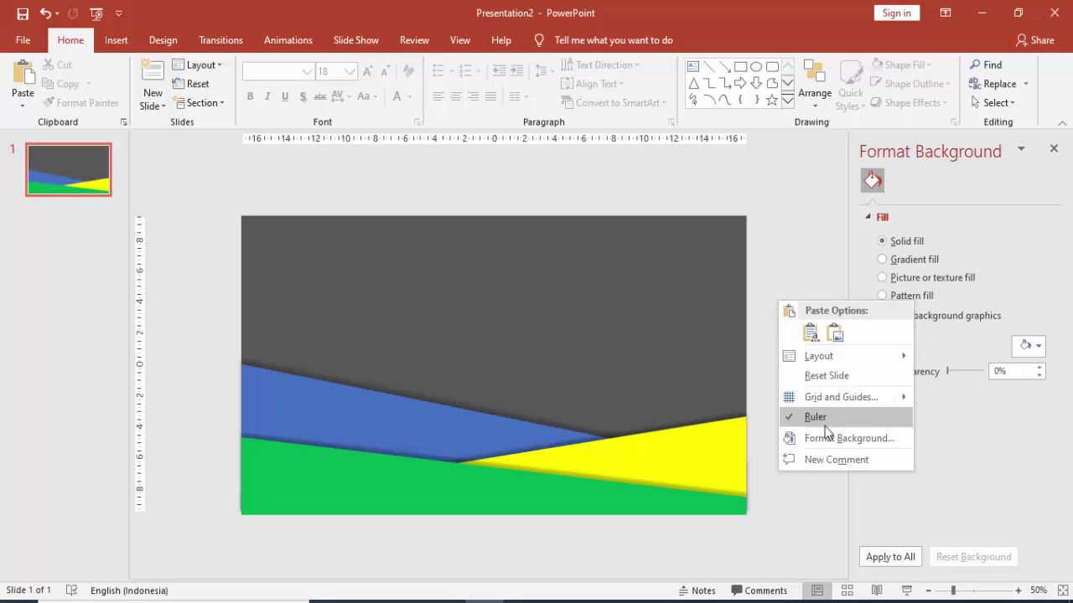
click(1010, 295)
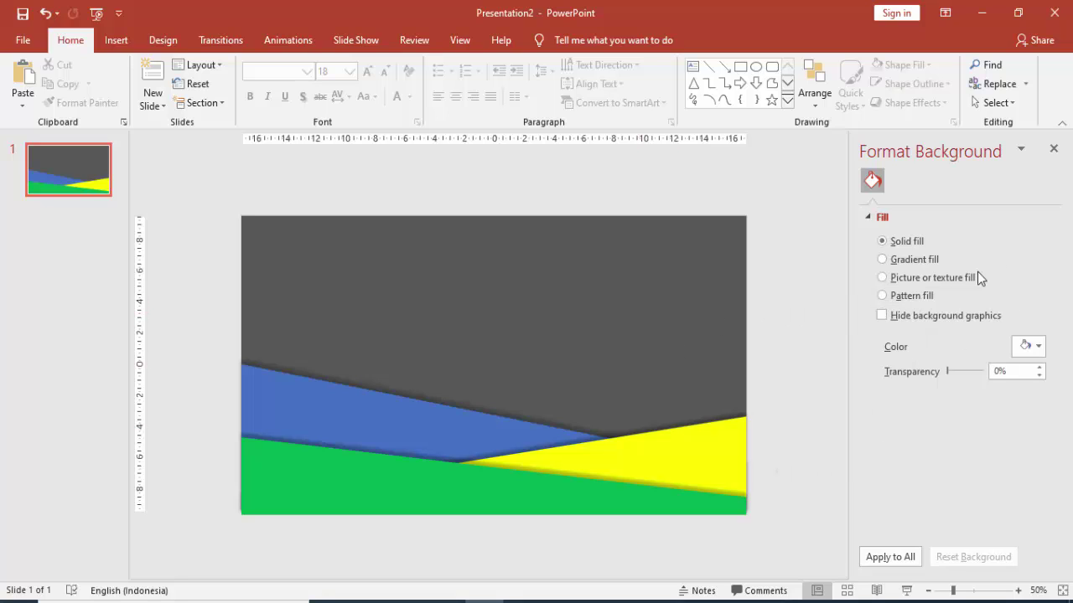
click(932, 282)
click(901, 364)
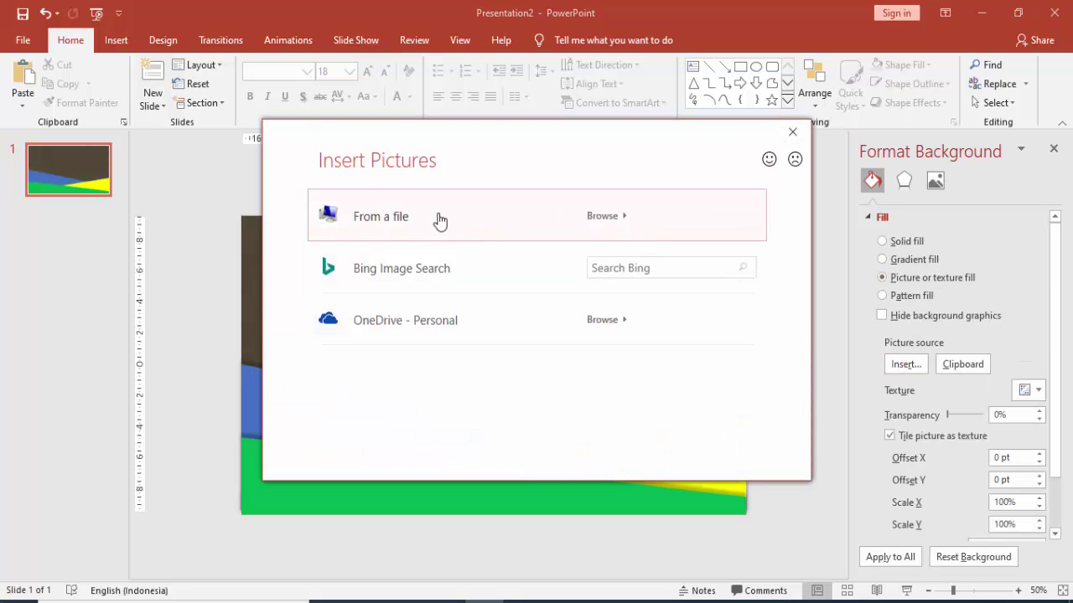
click(439, 219)
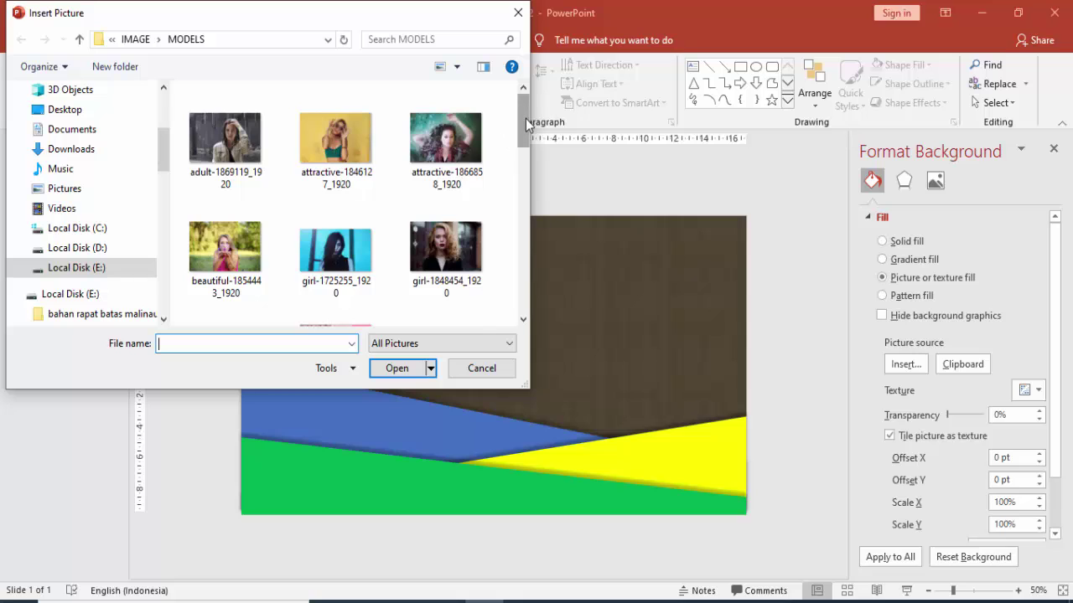
drag(528, 124, 526, 281)
click(336, 281)
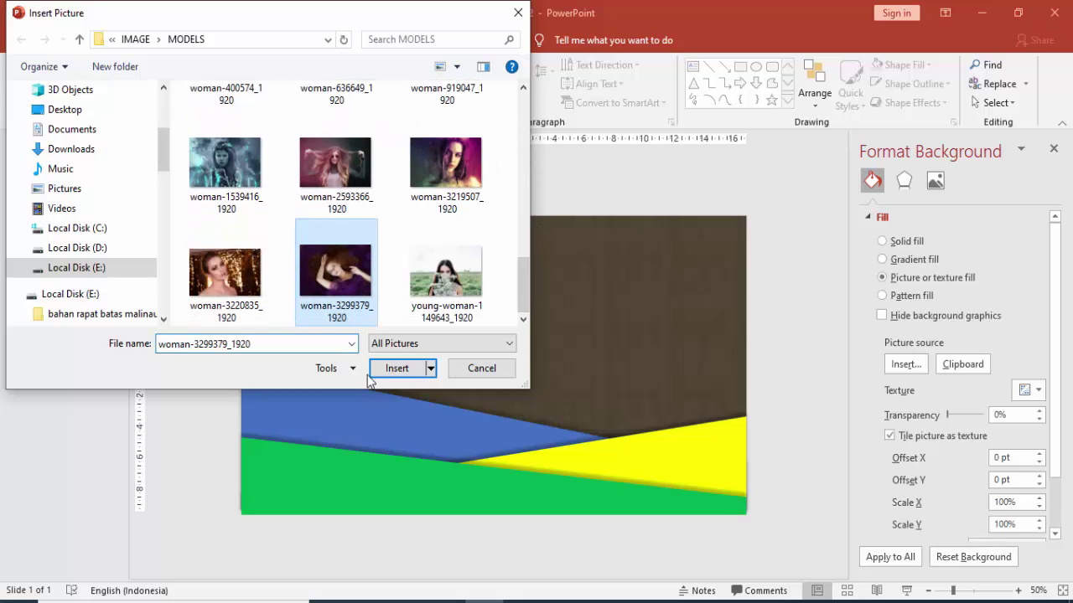
click(394, 374)
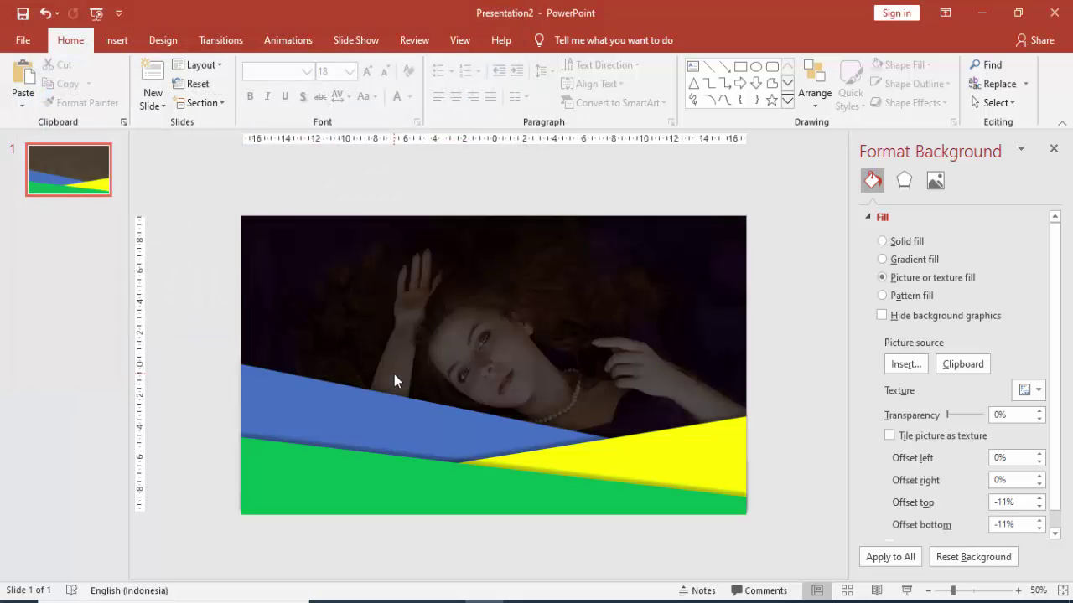
click(735, 310)
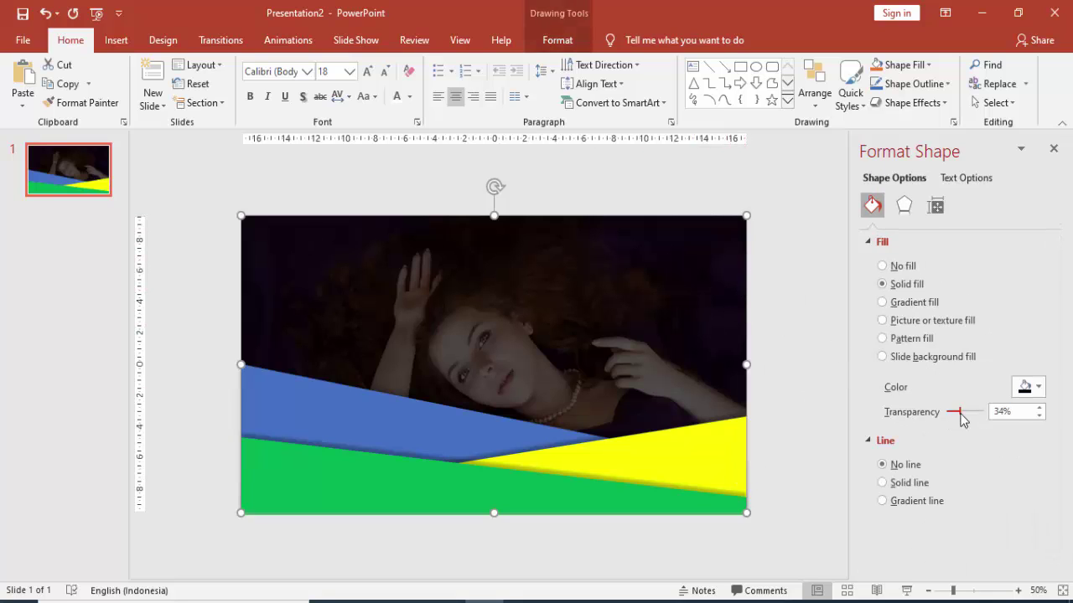
Step: Set the dark overlay to 0% transparency and give the black rectangle the slide background fill
drag(960, 414, 918, 413)
drag(644, 294, 647, 297)
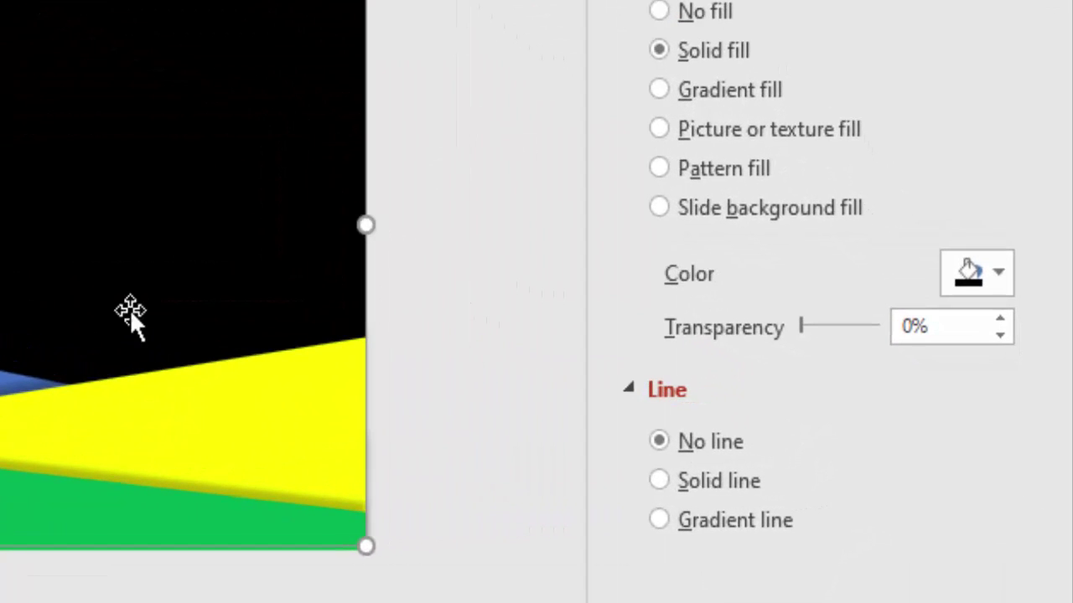
key(Tab)
key(Tab)
key(Tab)
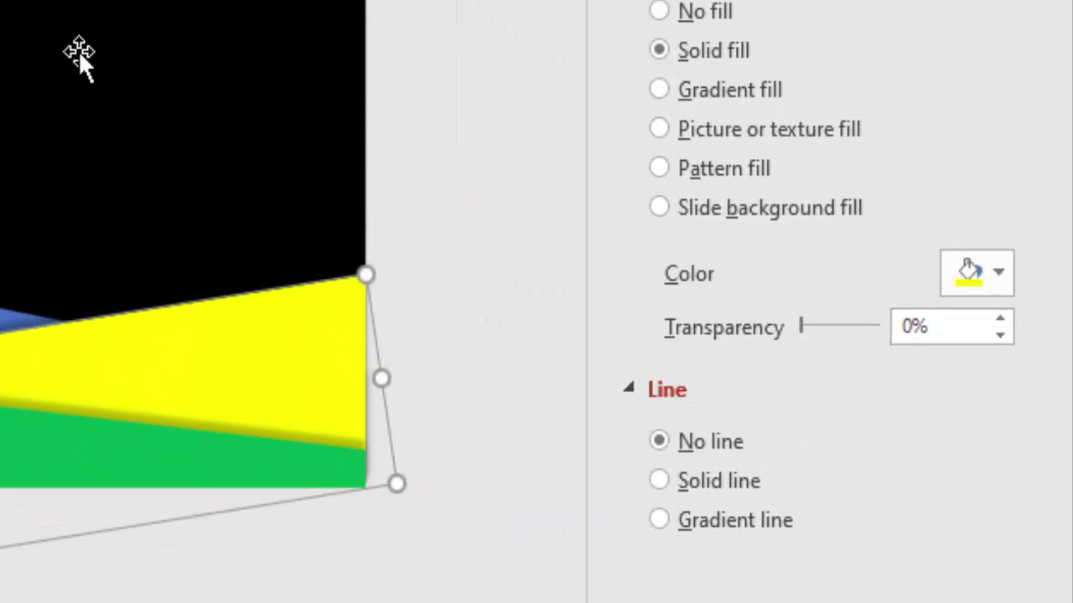
key(Tab)
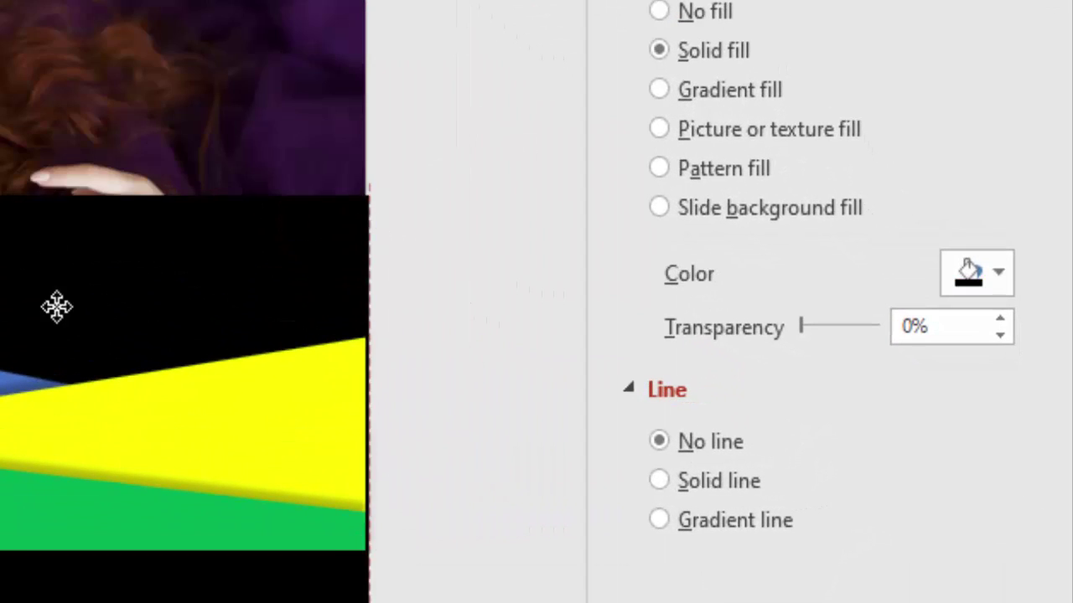
drag(56, 306, 57, 4)
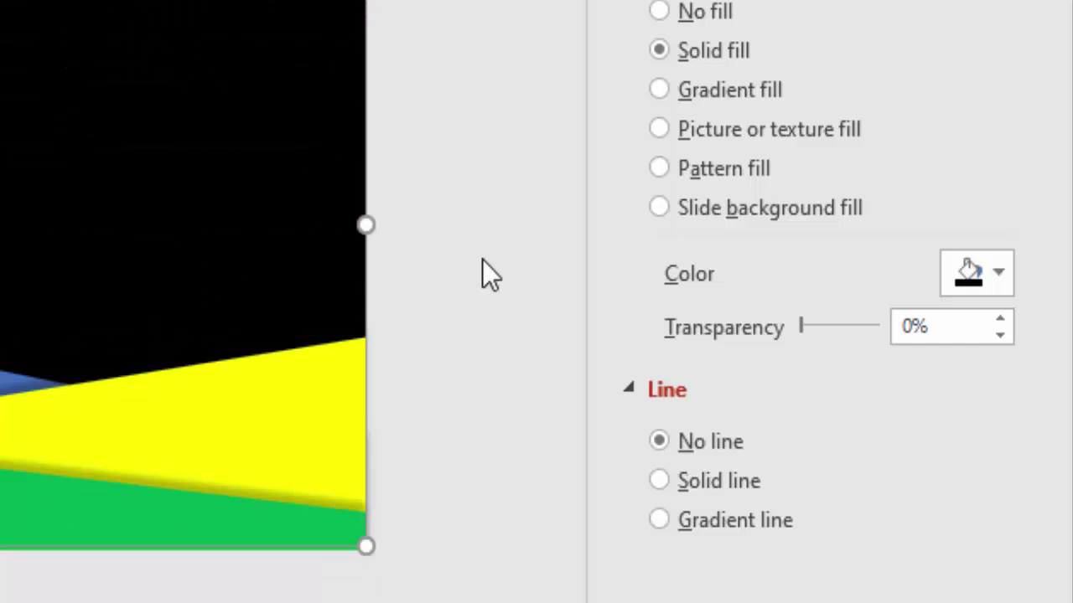
click(661, 208)
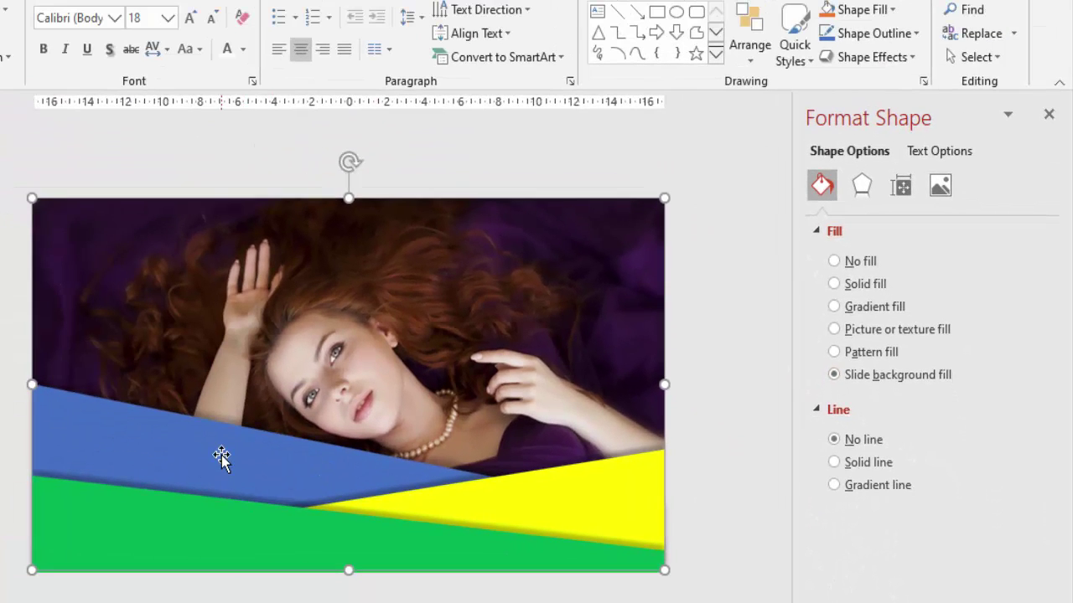
Step: Give the blue, yellow and green strips the slide background fill
click(292, 453)
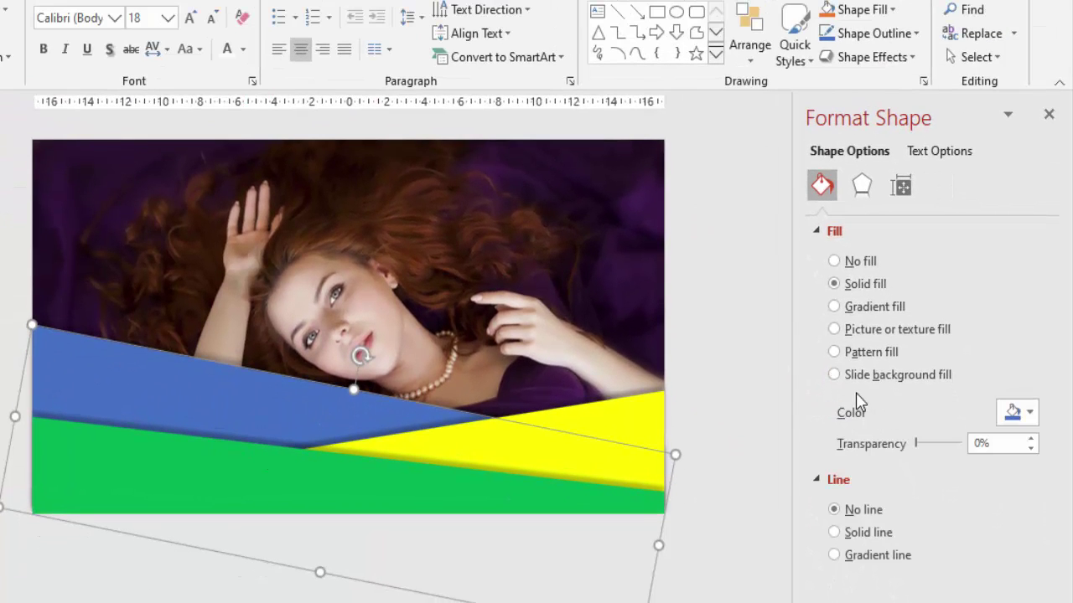
click(833, 374)
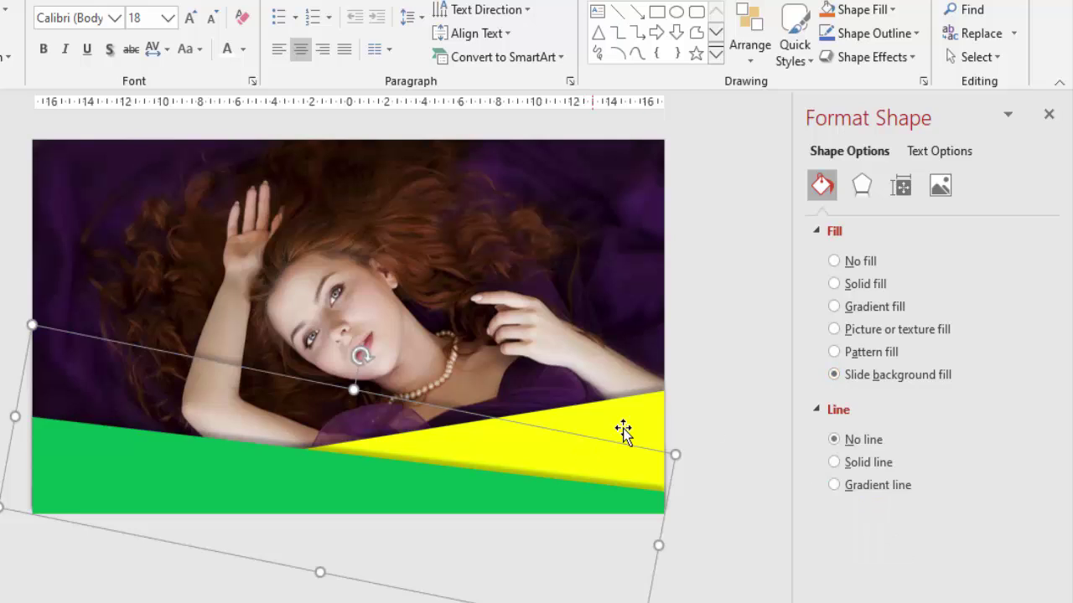
click(627, 426)
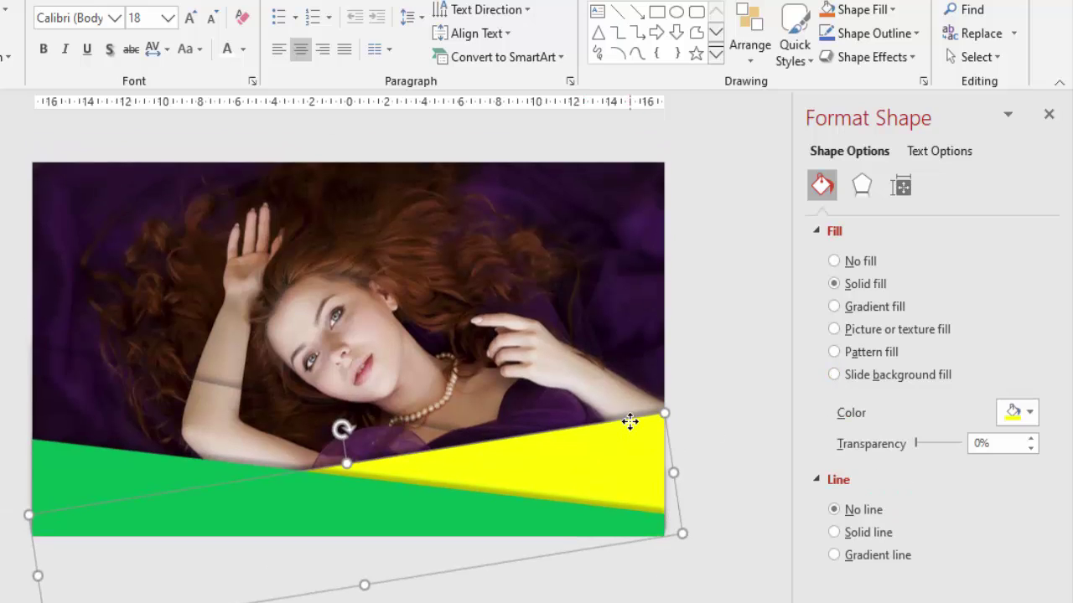
click(834, 375)
click(156, 483)
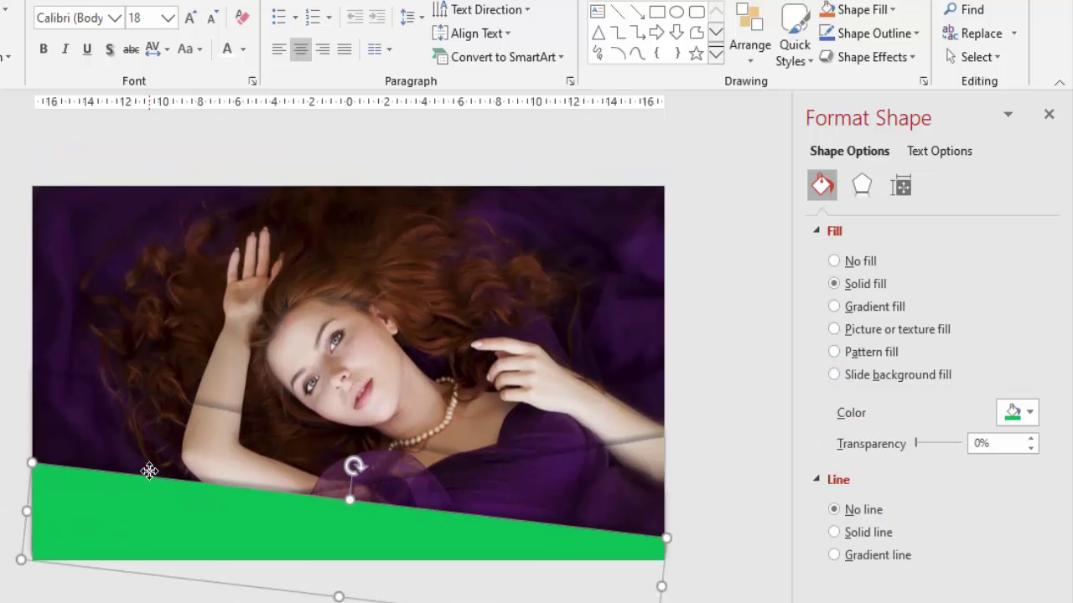
click(833, 375)
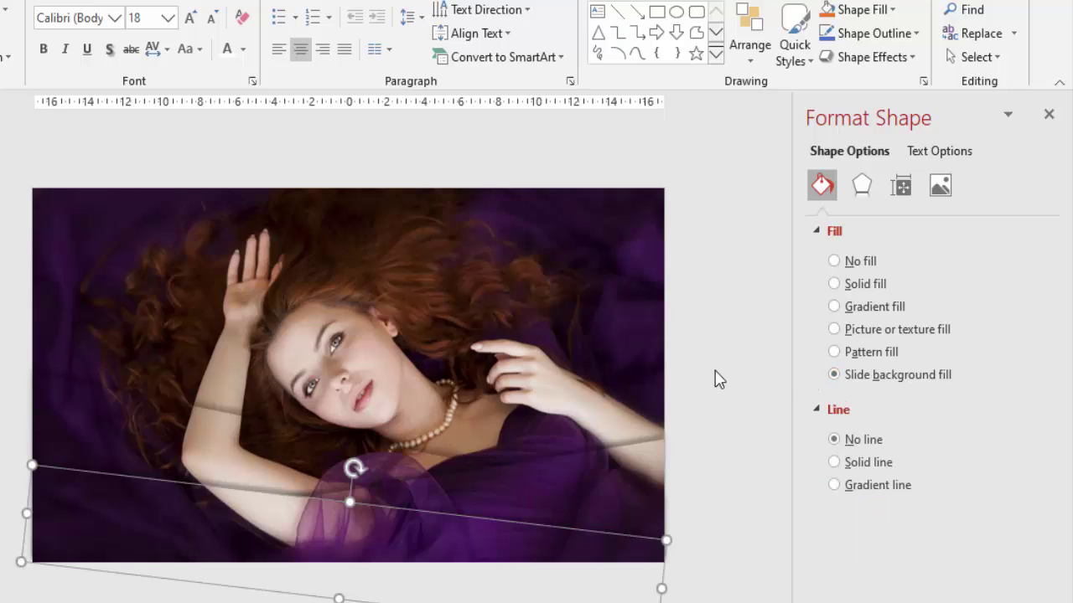
Step: Reposition the photo so it stays aligned with the slide
click(582, 404)
mouse_move(366, 344)
mouse_down()
mouse_move(408, 272)
mouse_move(400, 331)
mouse_up()
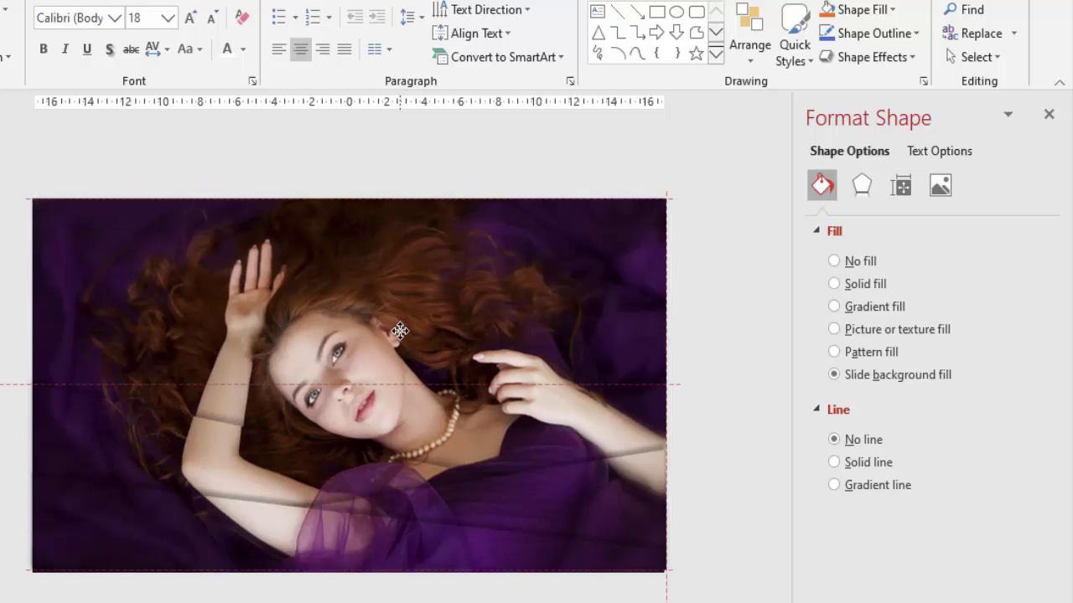
drag(399, 331, 400, 331)
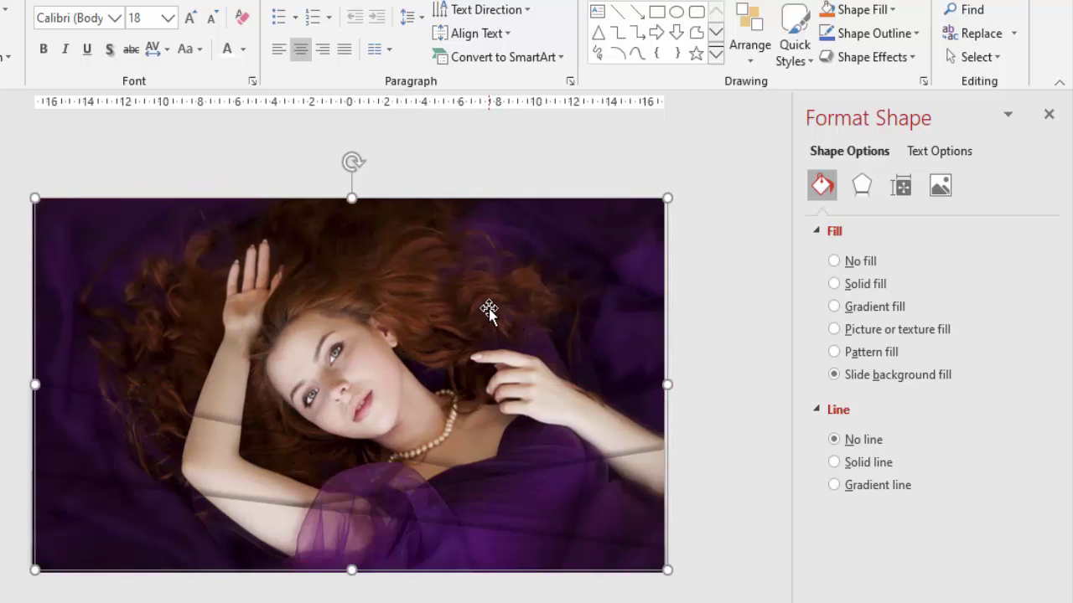
click(726, 262)
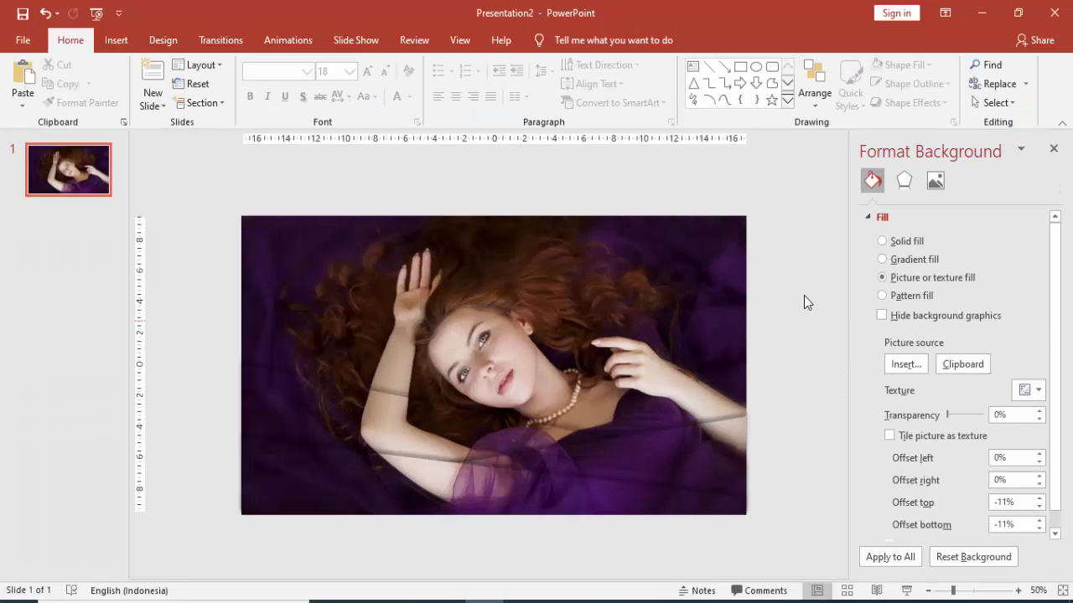
Step: Close Format Background, show the Animation Pane, and add a Fly In to one angled strip
click(1051, 152)
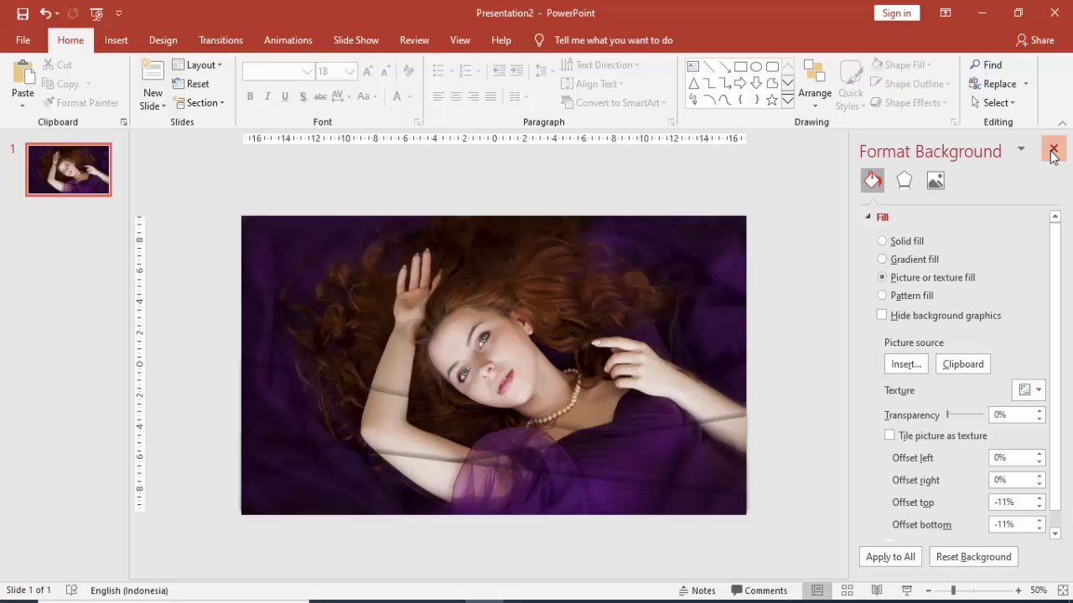
click(1053, 151)
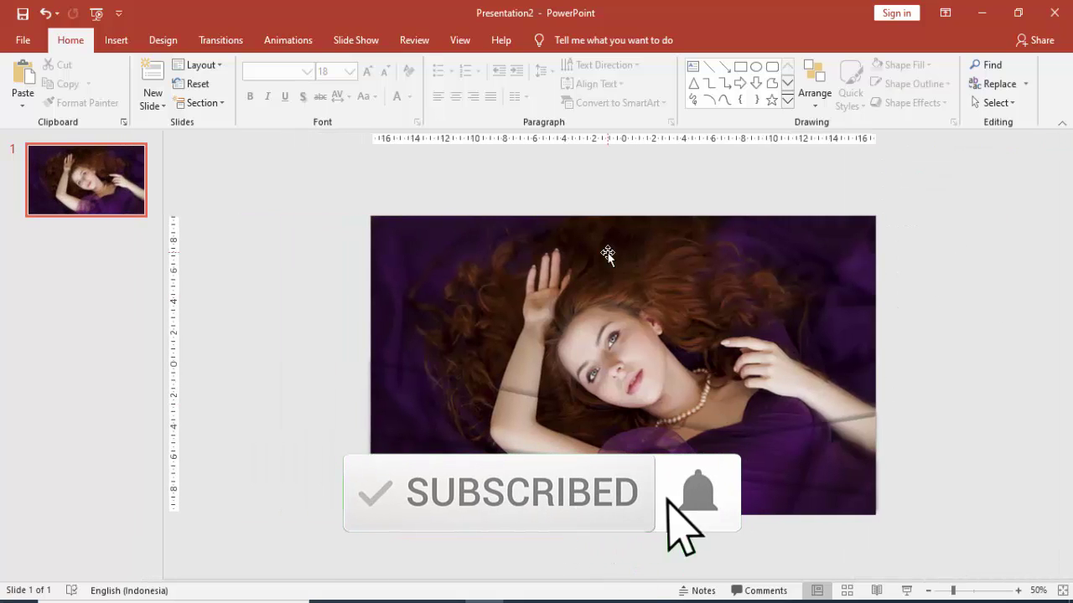
click(280, 46)
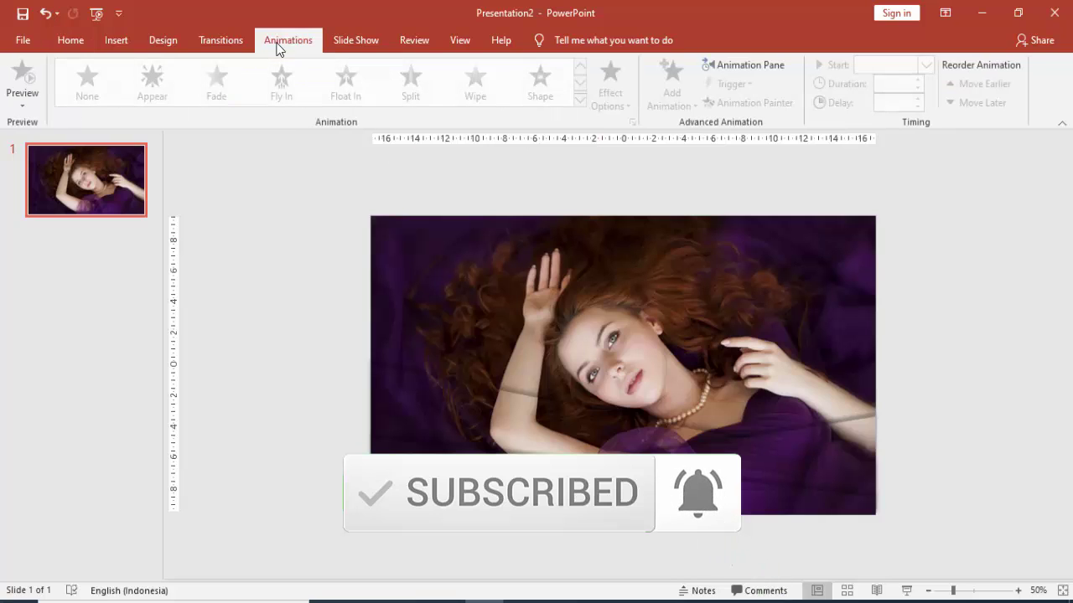
click(724, 66)
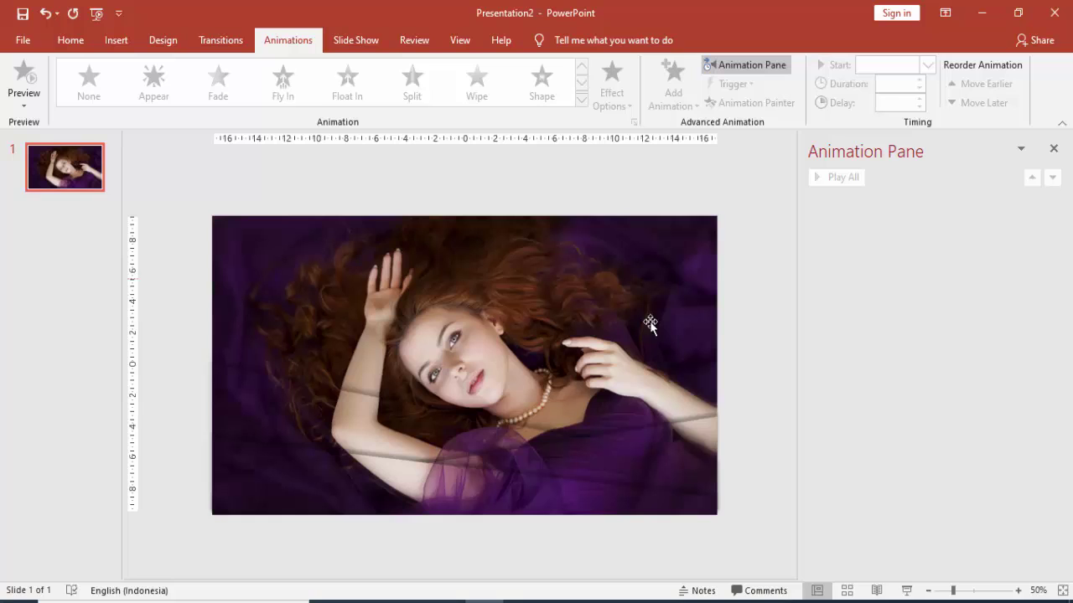
click(312, 405)
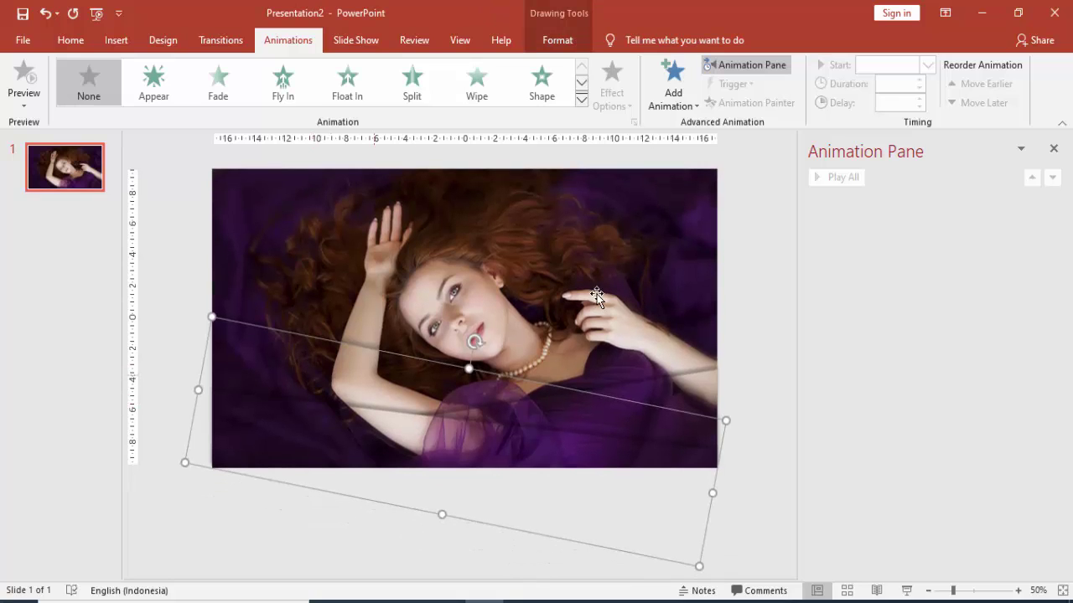
click(673, 84)
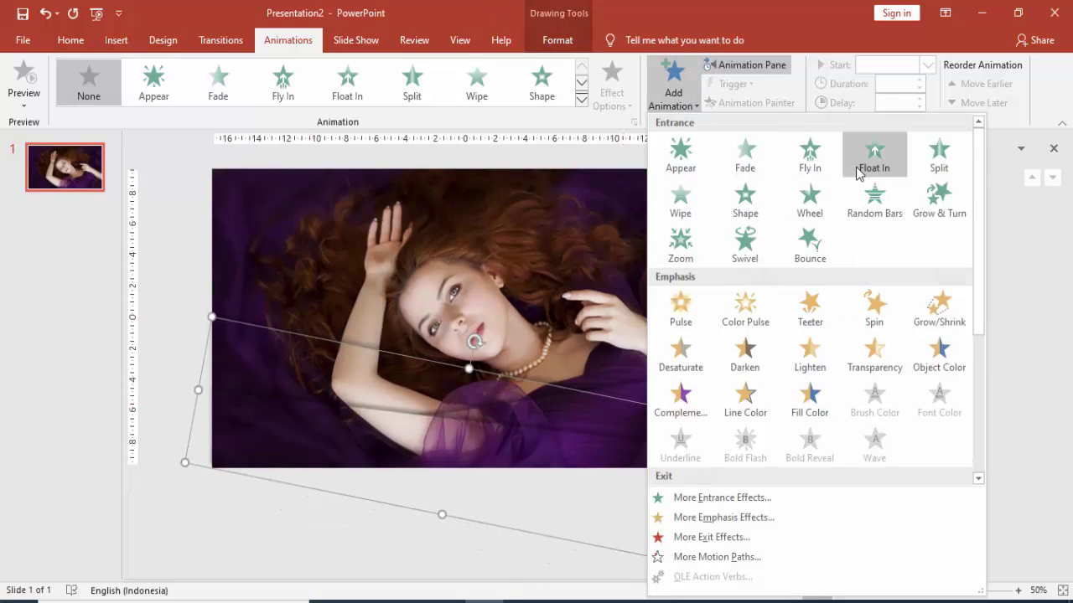
click(811, 167)
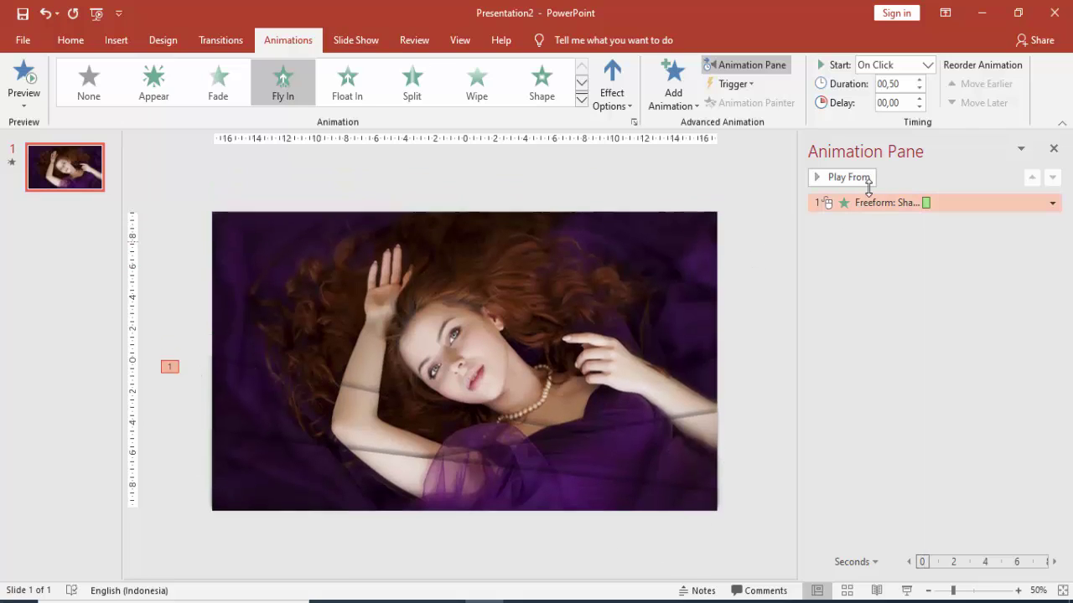
Step: Set the strip's Fly In to start With Previous with a 2-second duration
click(928, 67)
click(905, 98)
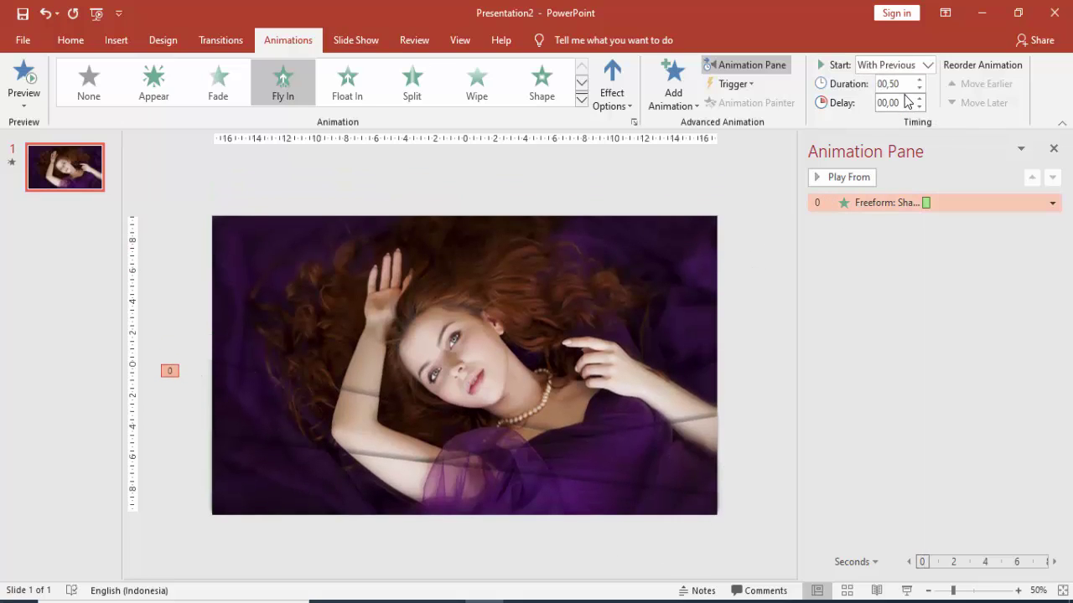
click(905, 84)
key(Tab)
click(939, 288)
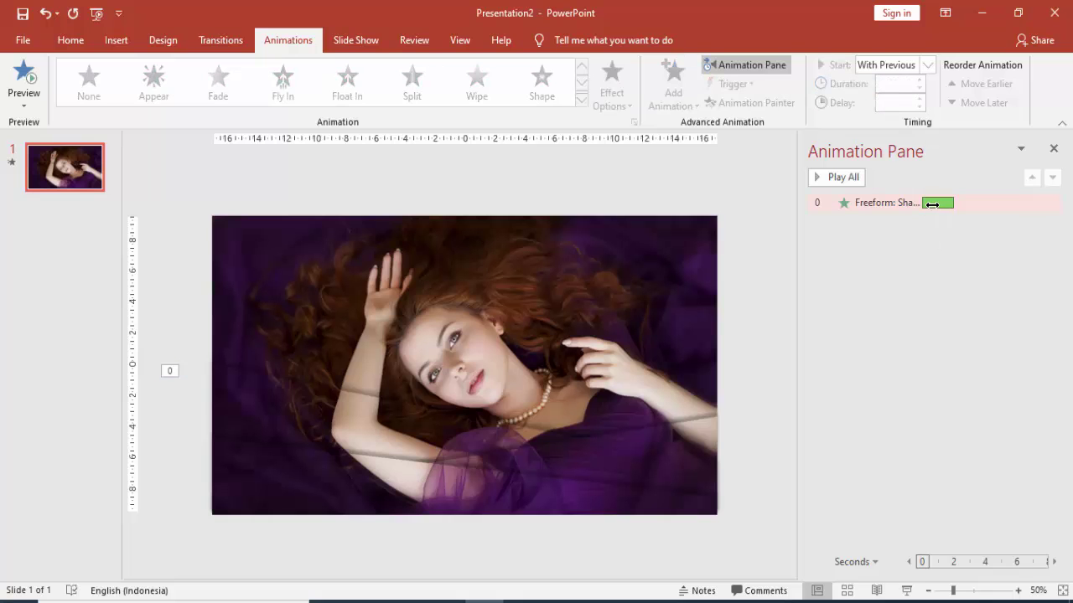
Step: Give the Fly In a 1-second smooth start and 1-second smooth end
click(932, 204)
double_click(1017, 187)
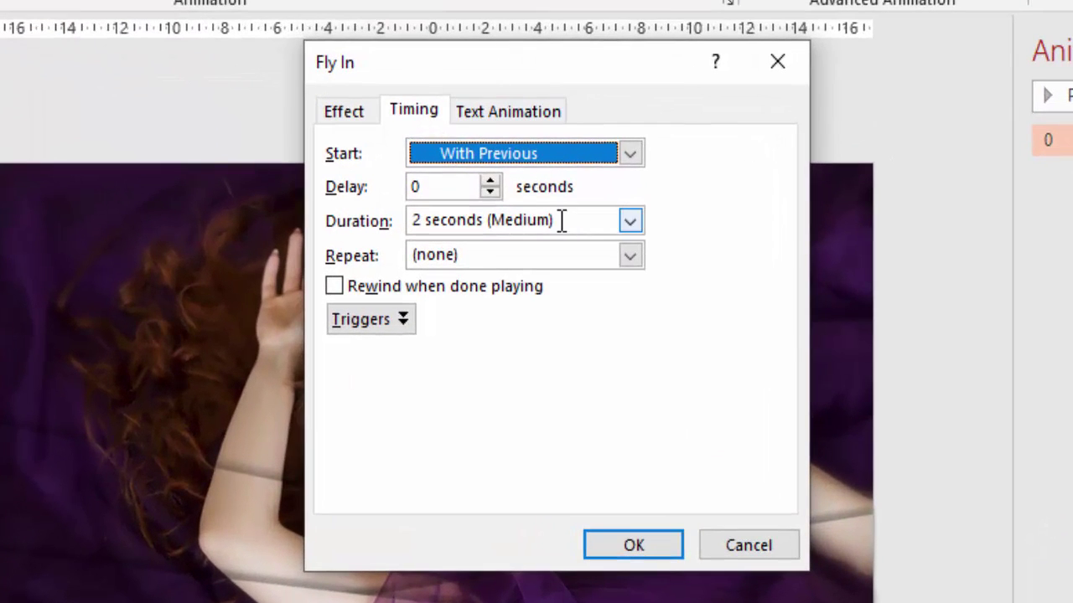
click(344, 110)
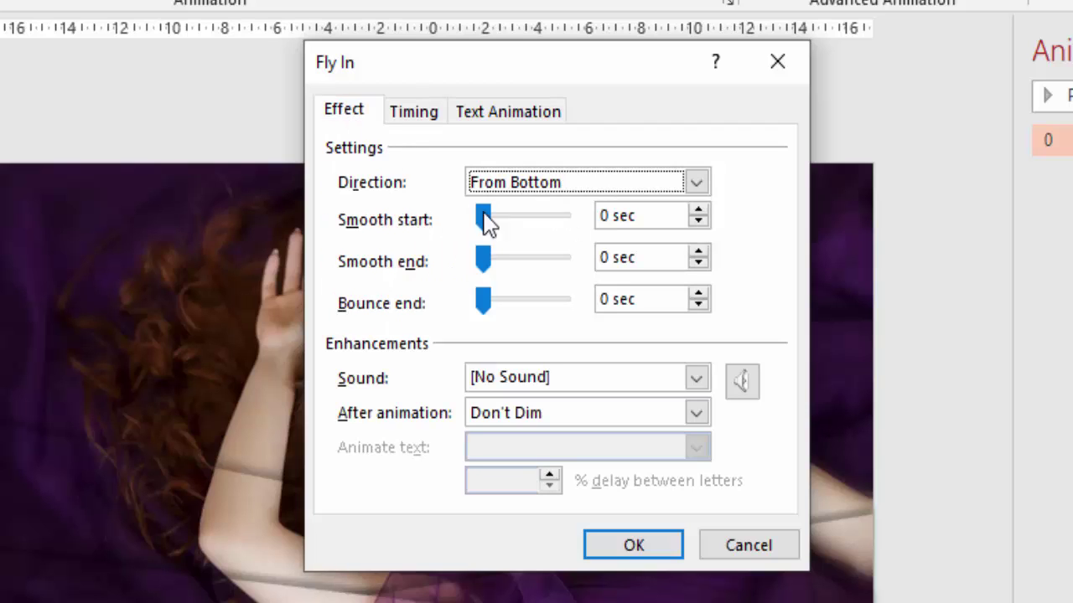
drag(653, 218, 568, 210)
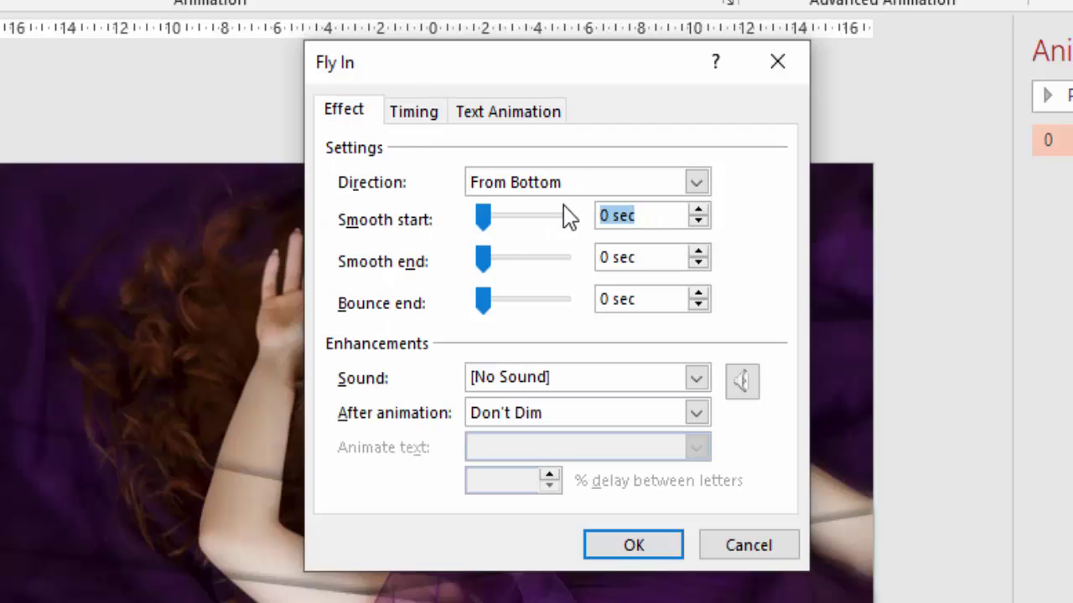
text(1)
drag(629, 257, 592, 277)
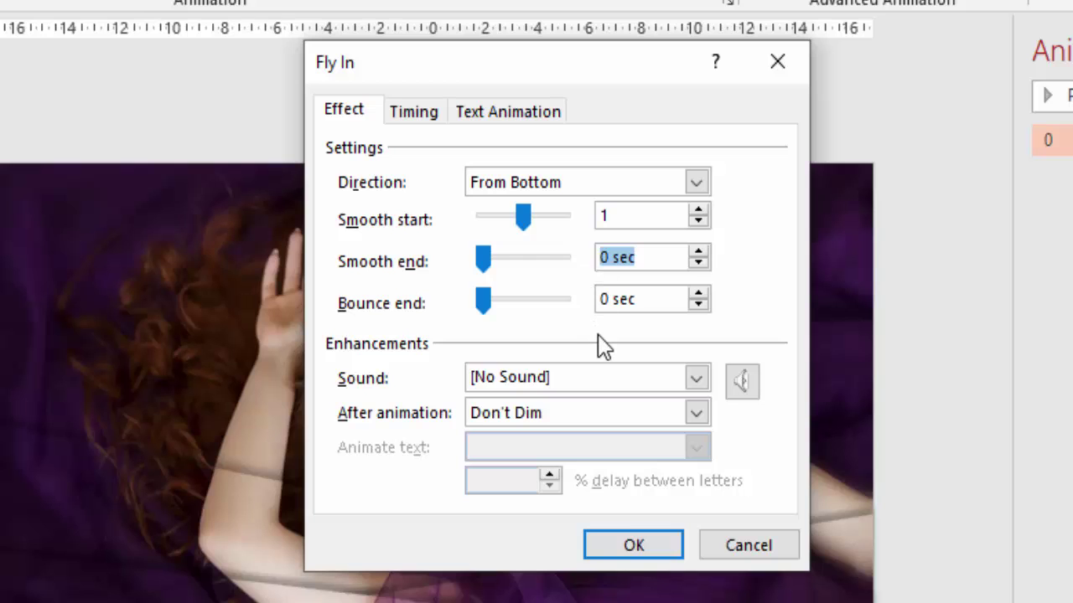
text(1)
key(Tab)
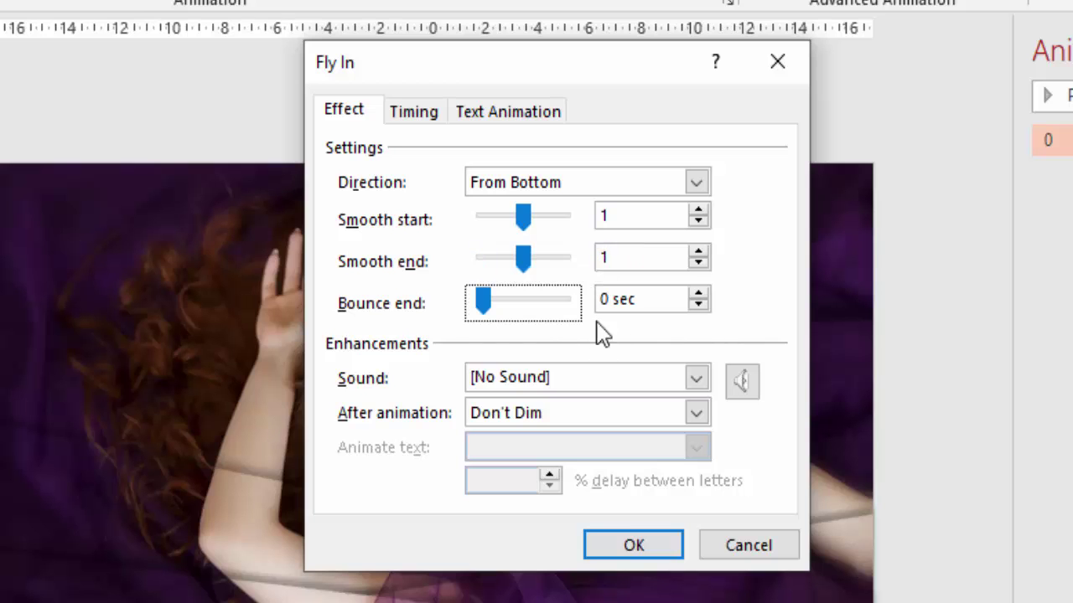
click(635, 546)
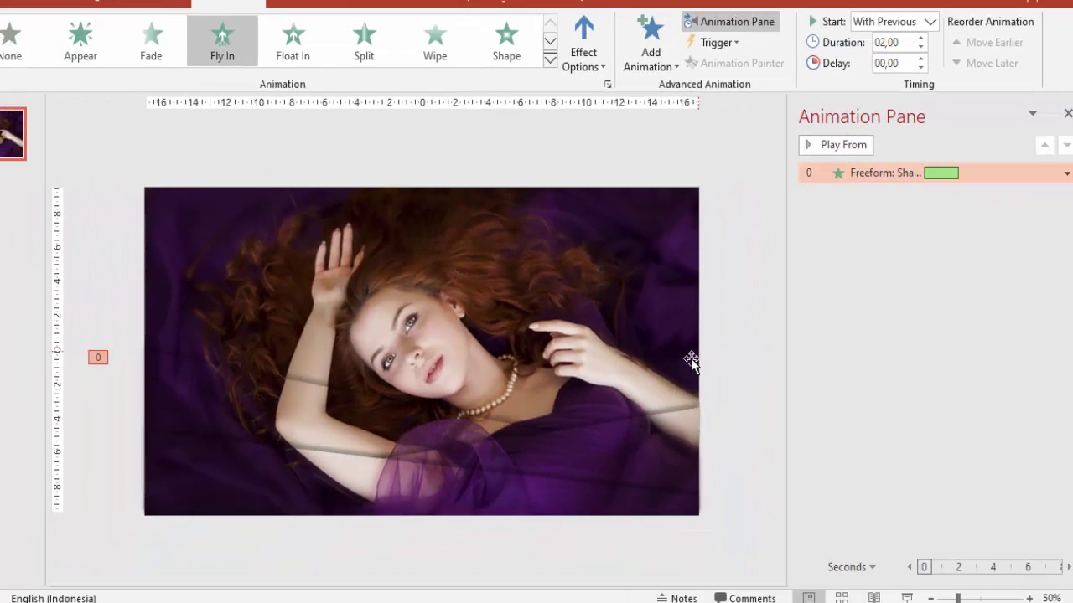
click(653, 424)
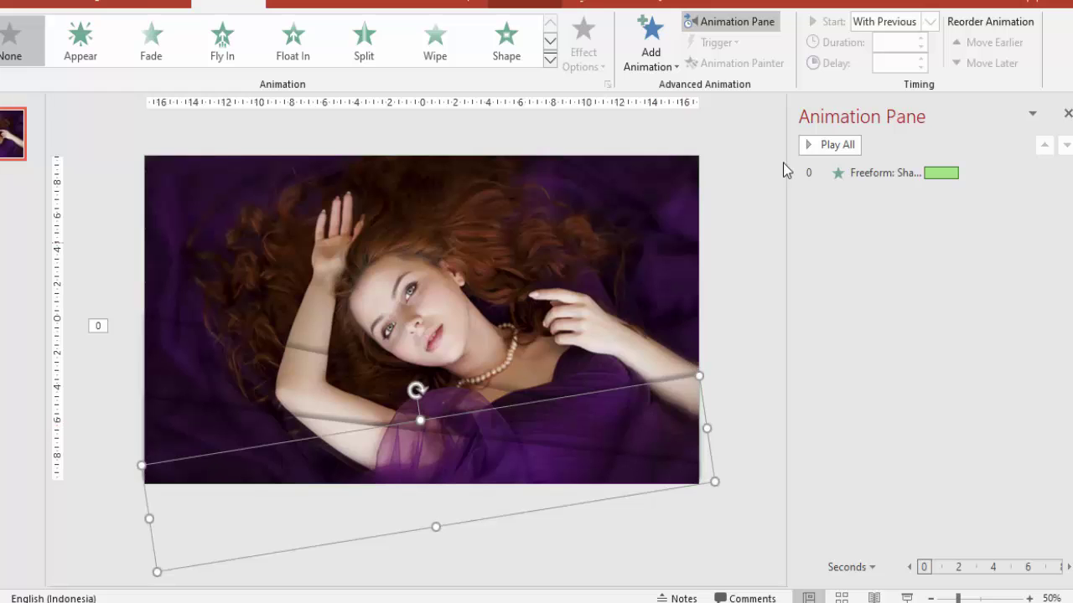
Step: Add a Fly In to the second strip, starting With Previous, lasting 2 seconds
click(678, 58)
click(802, 120)
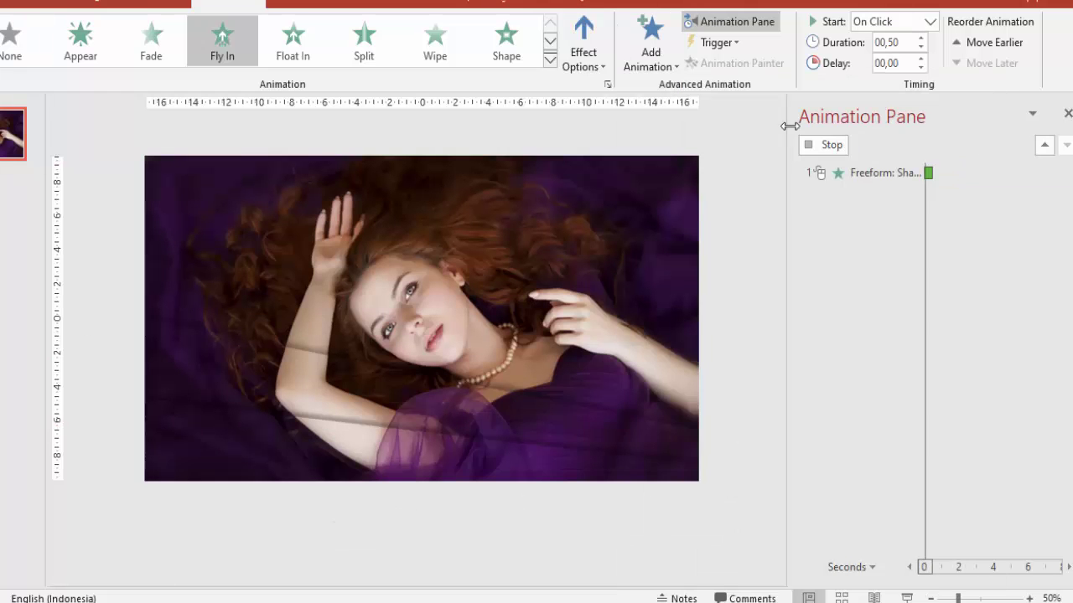
click(929, 21)
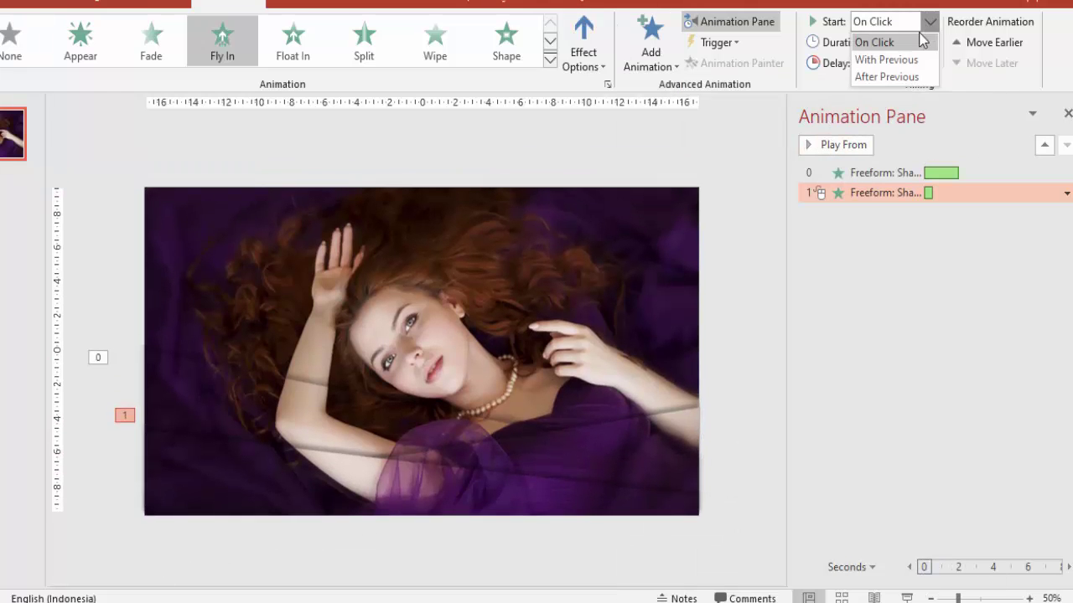
click(907, 62)
click(909, 45)
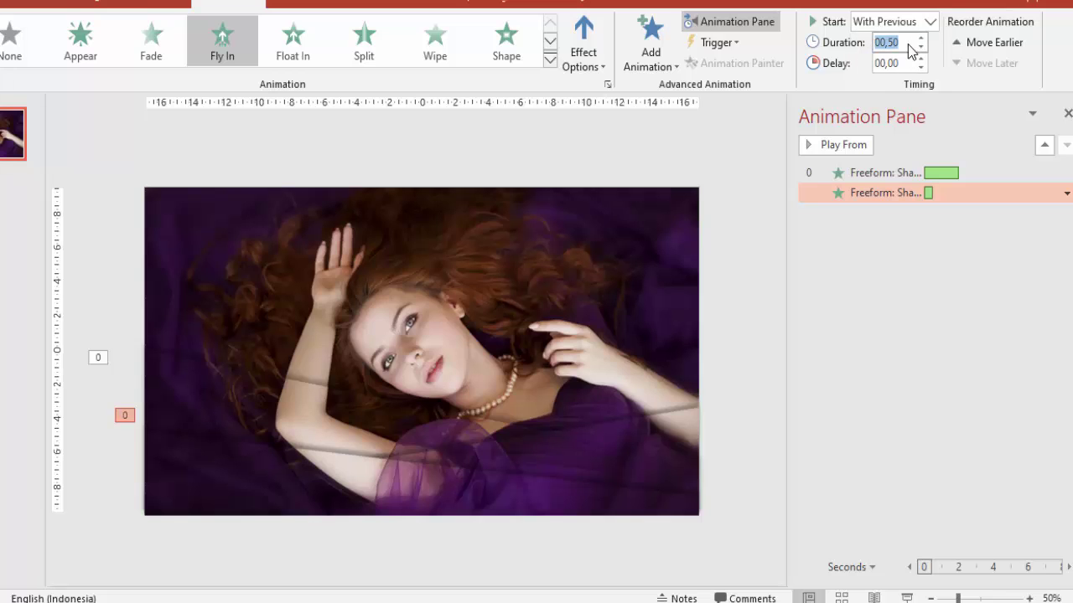
text(2)
key(Tab)
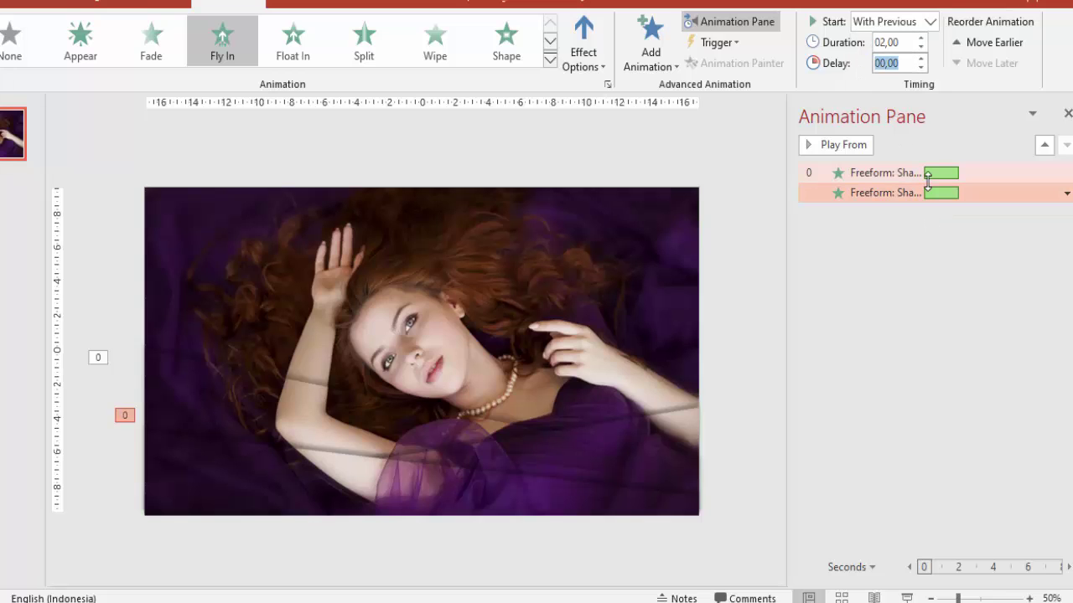
Step: Set the second strip's smooth start and smooth end to 1 second each
double_click(943, 192)
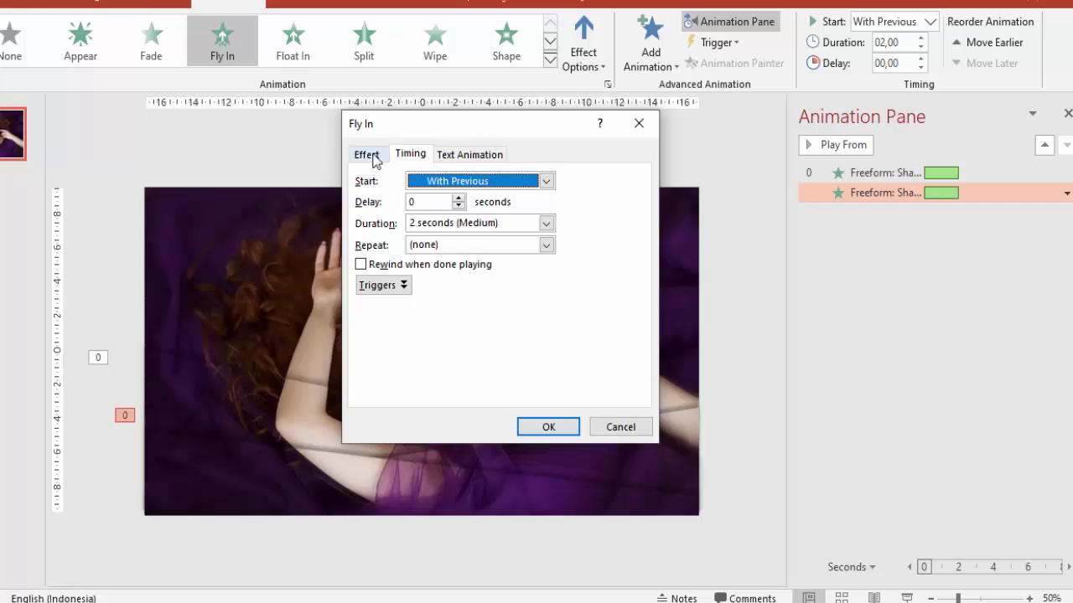
click(368, 156)
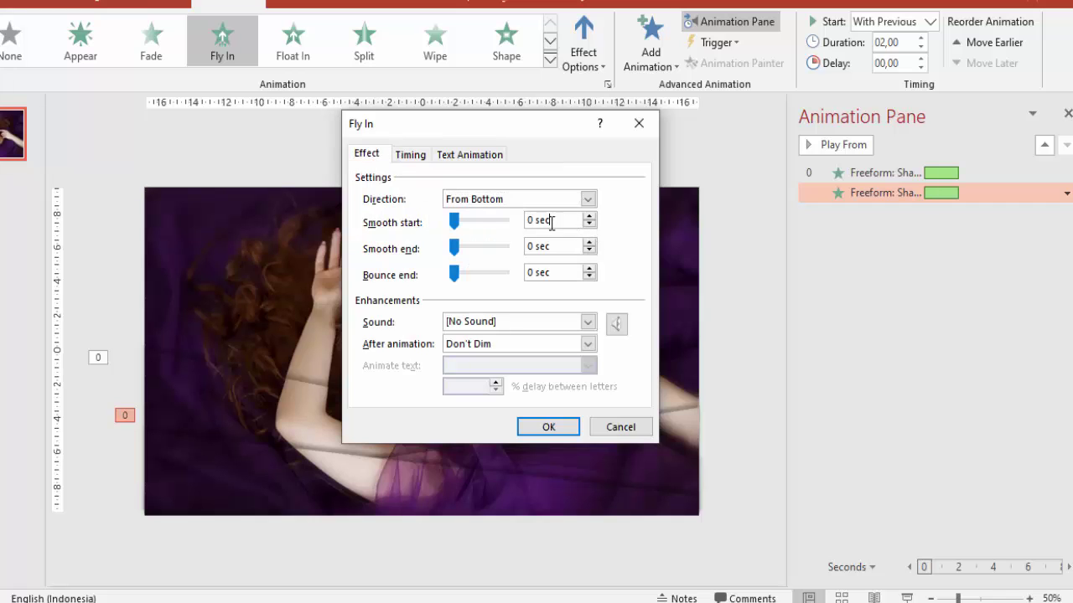
double_click(553, 222)
text(1)
double_click(553, 246)
text(1)
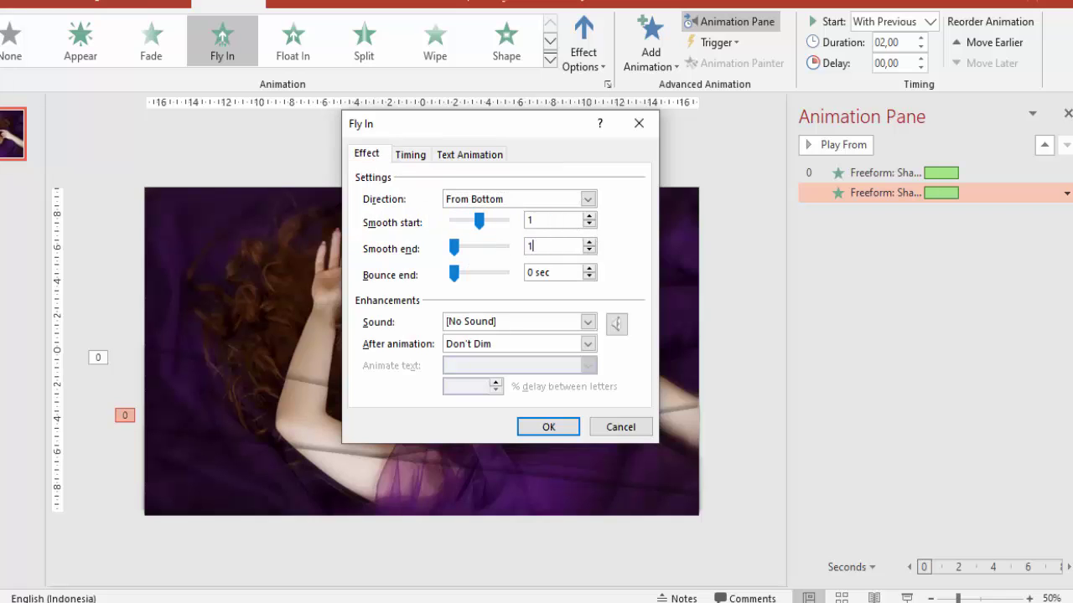
key(Tab)
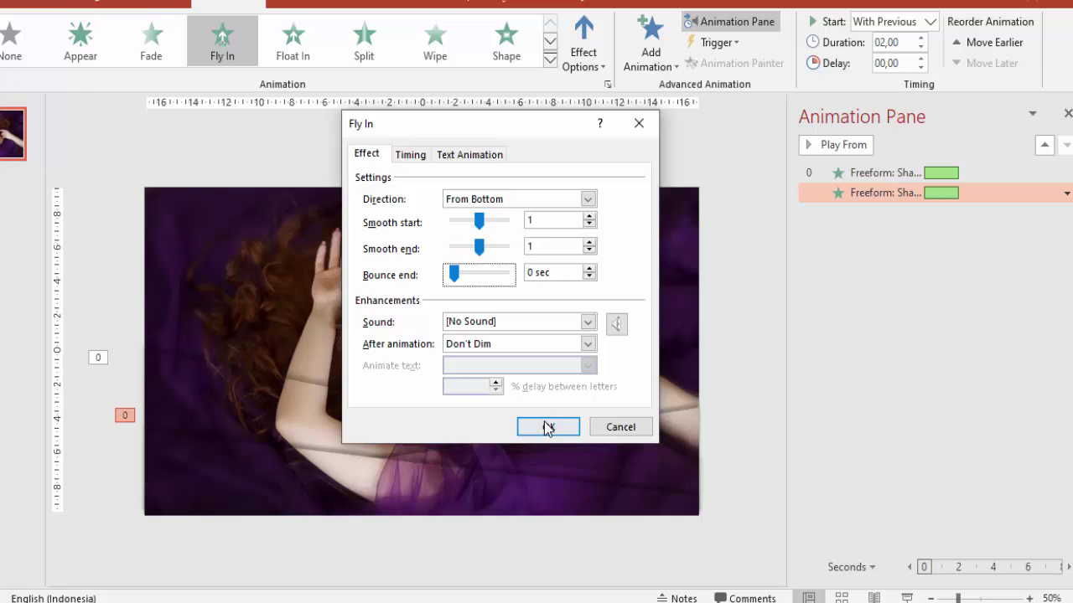
click(548, 427)
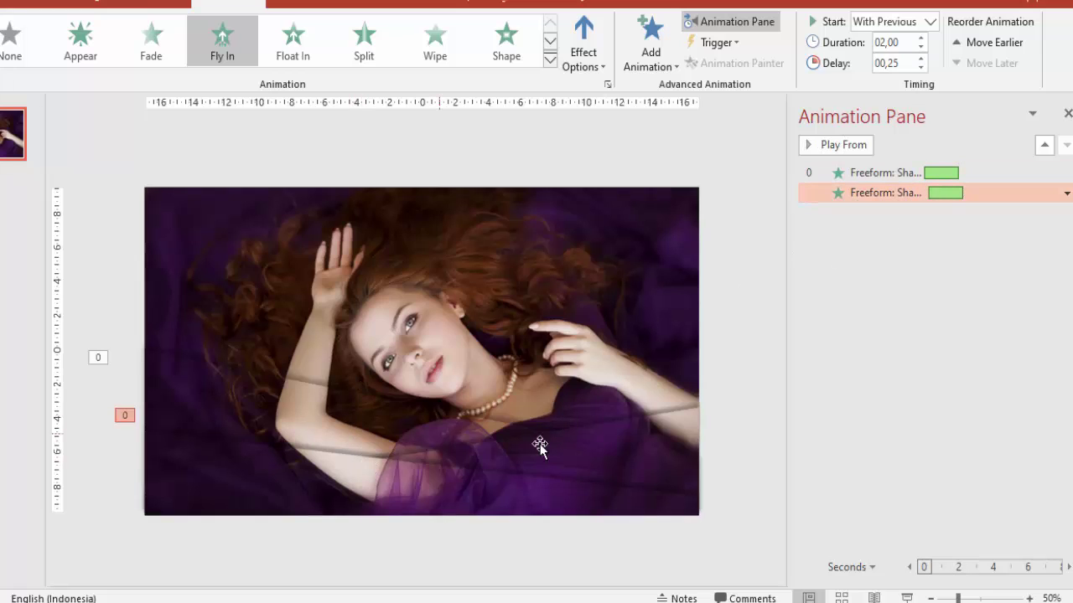
click(360, 413)
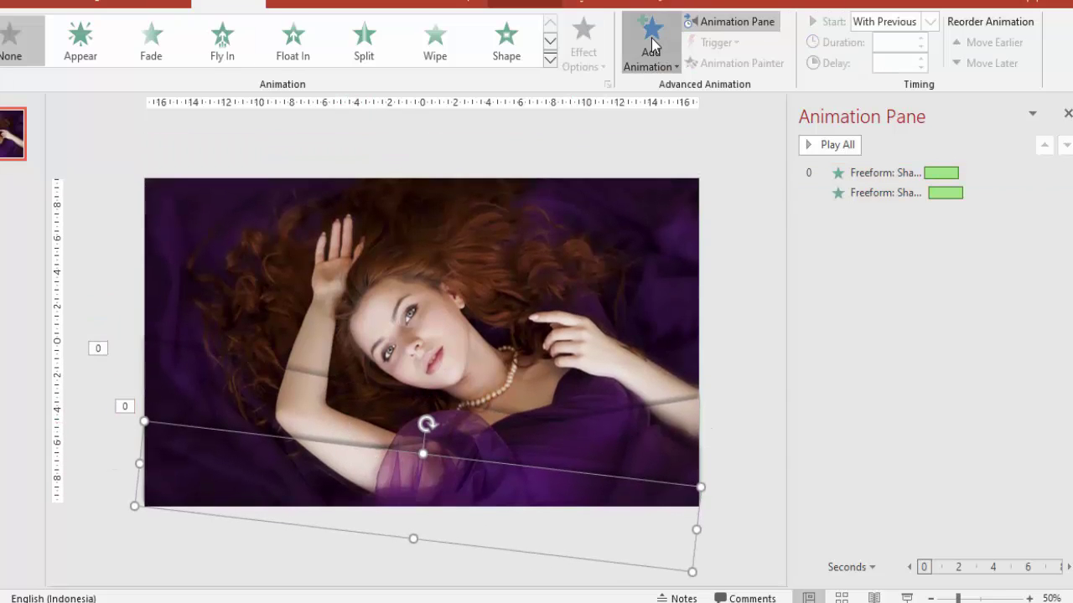
Step: Add a Fly In to the lower strip: With Previous, 2-second duration, 0.5-second delay
click(651, 38)
click(788, 135)
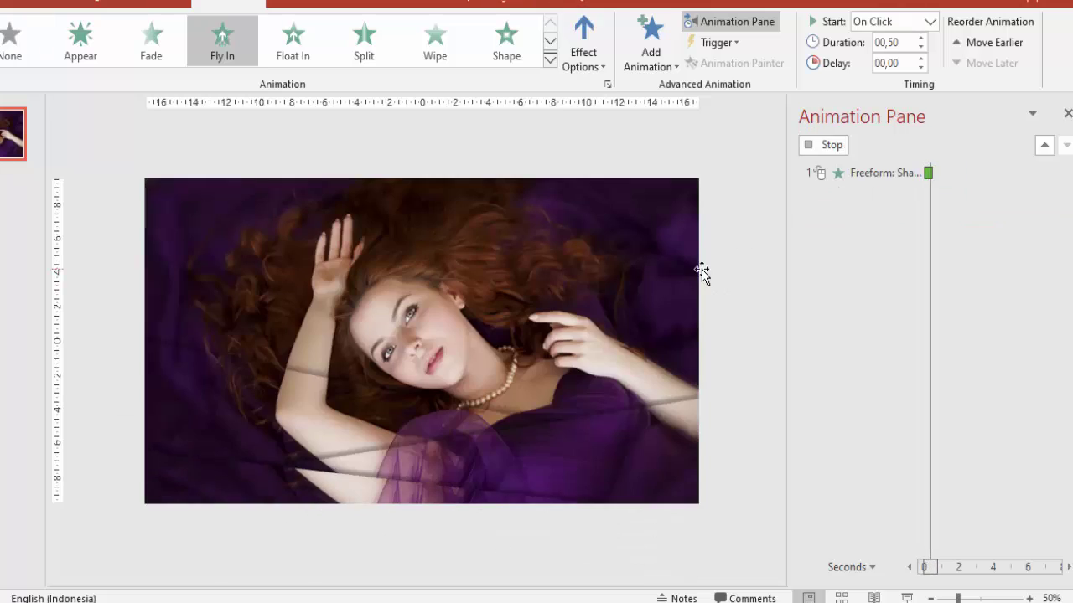
click(930, 21)
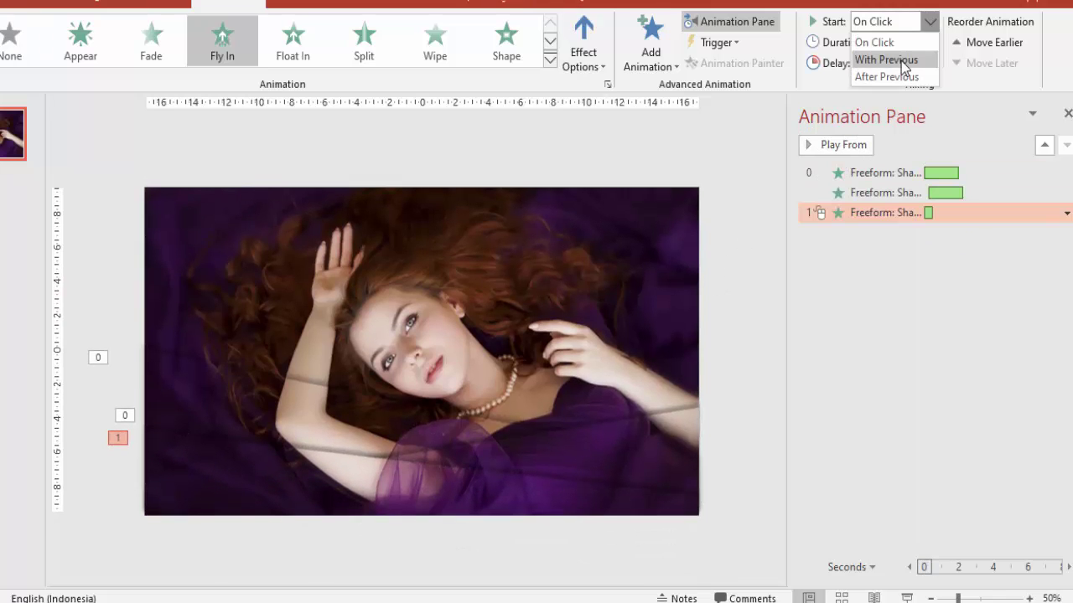
click(887, 58)
double_click(887, 42)
text(2)
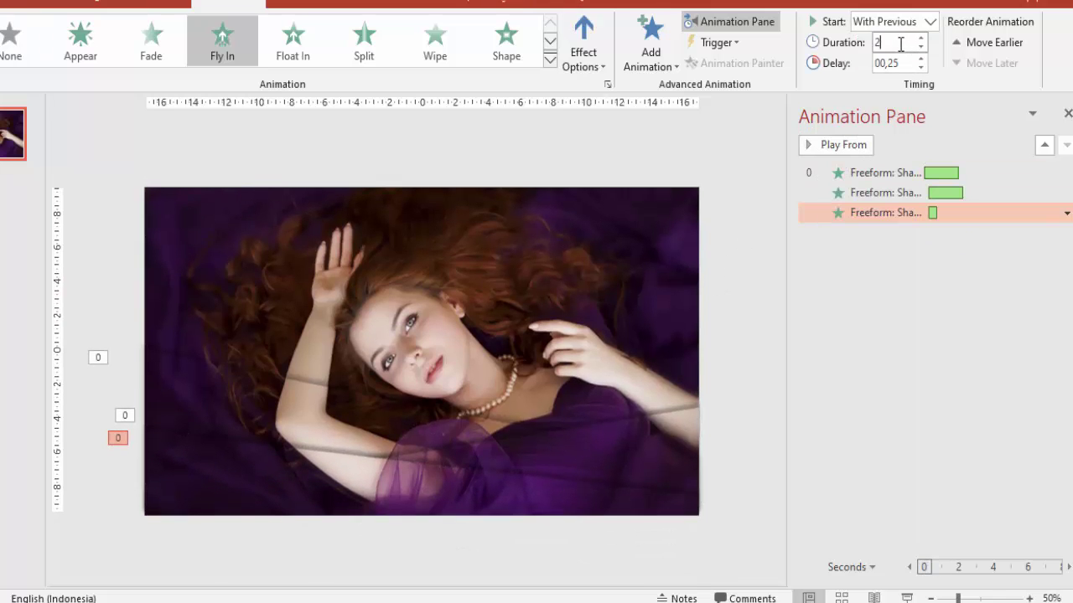
key(Tab)
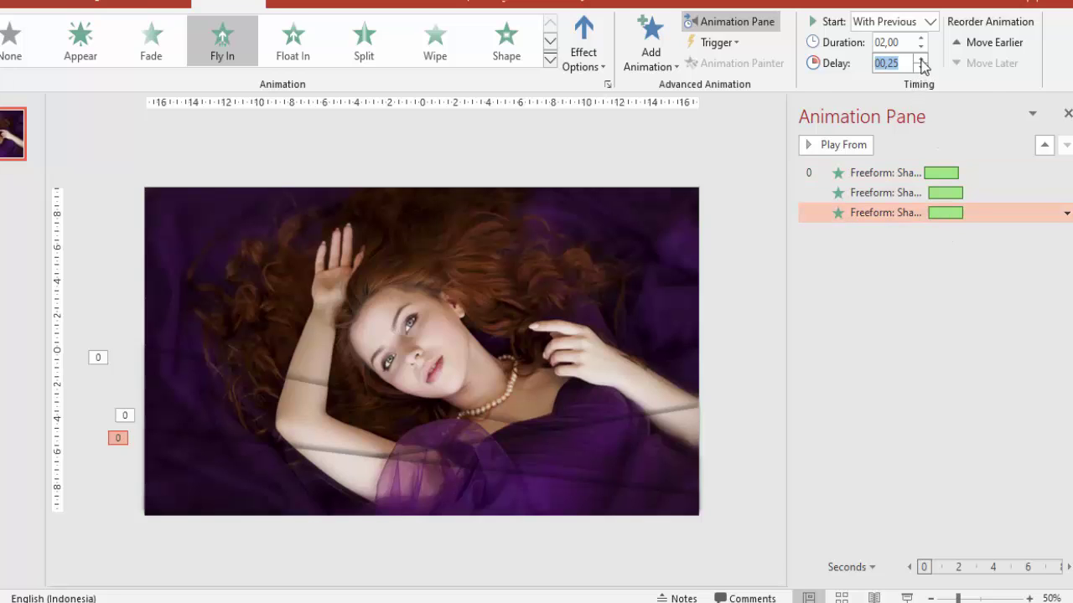
click(921, 59)
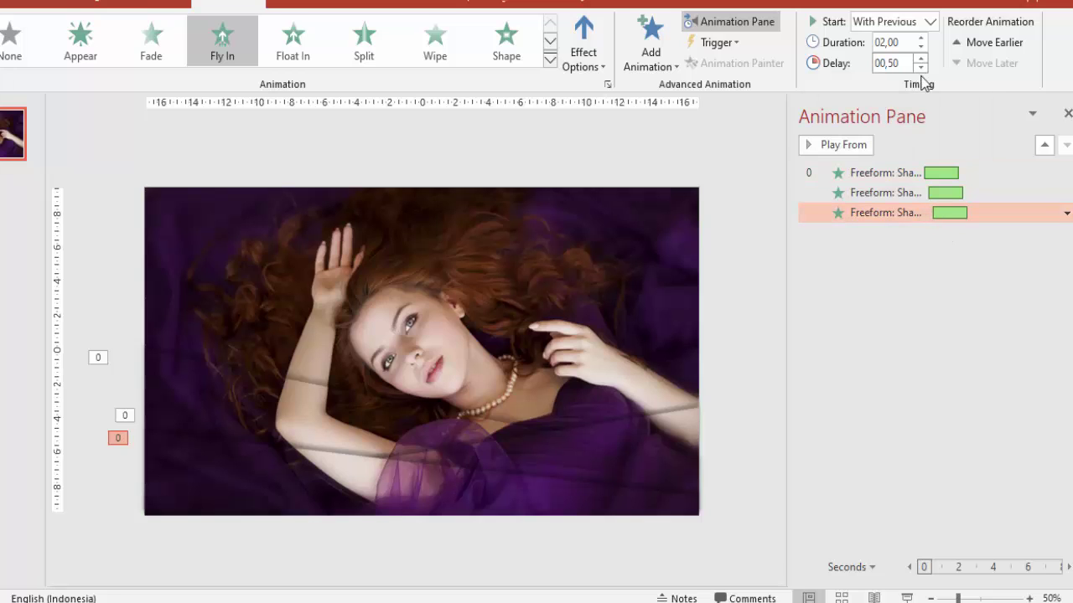
Step: Set the third strip's smooth start and smooth end to 1 second each
double_click(944, 215)
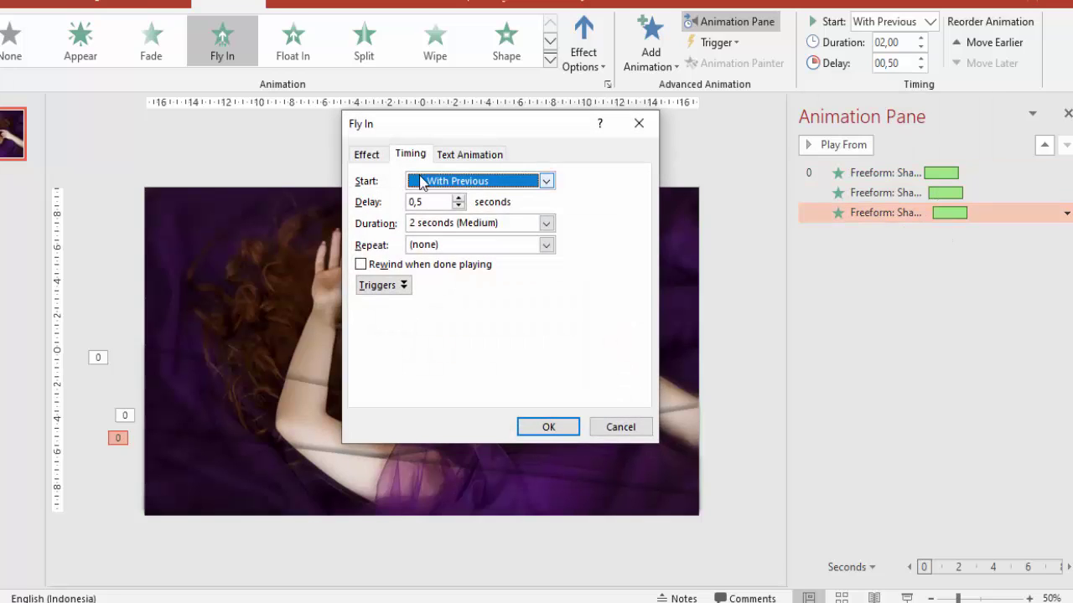
click(368, 156)
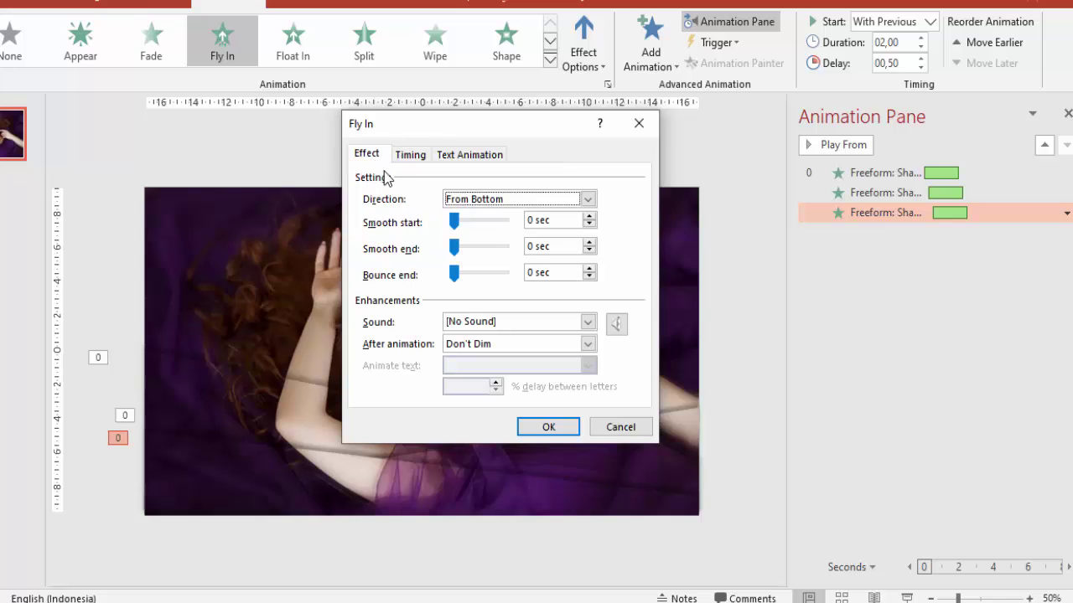
click(544, 220)
text(1)
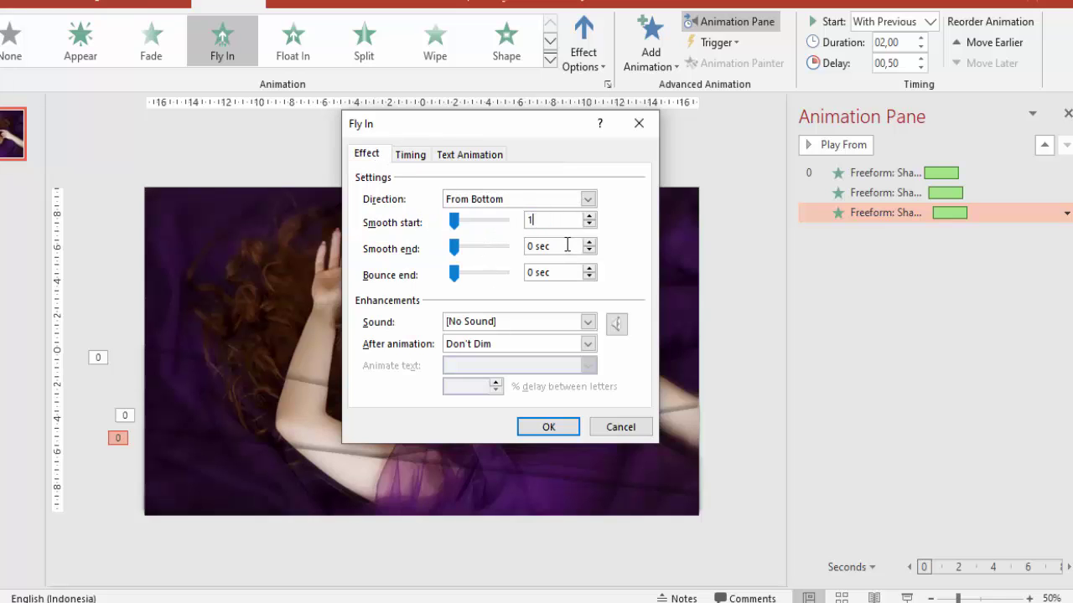
key(Tab)
text(1)
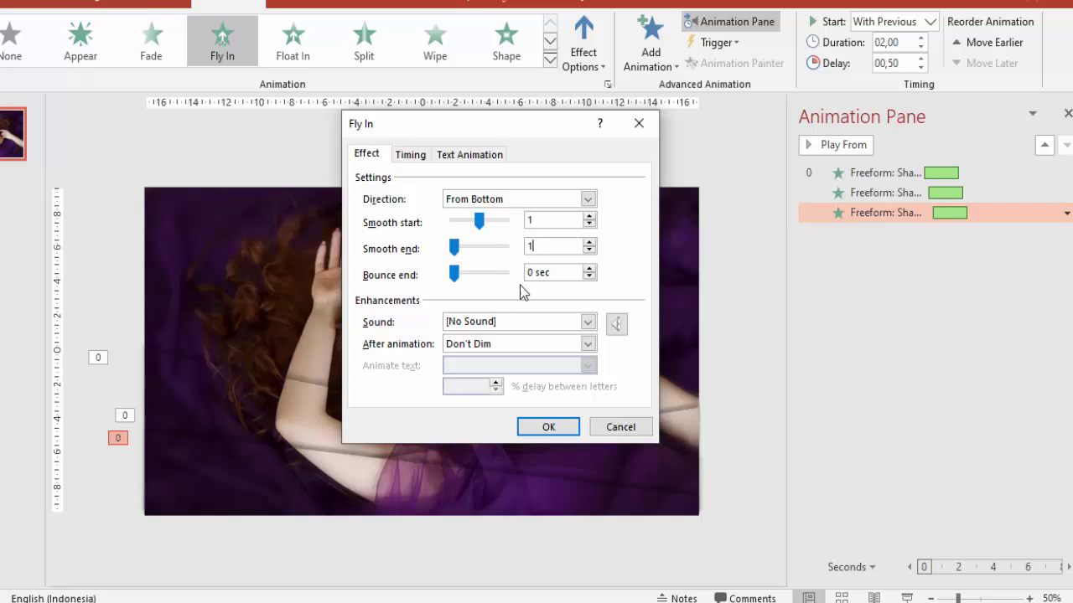
key(Tab)
click(545, 426)
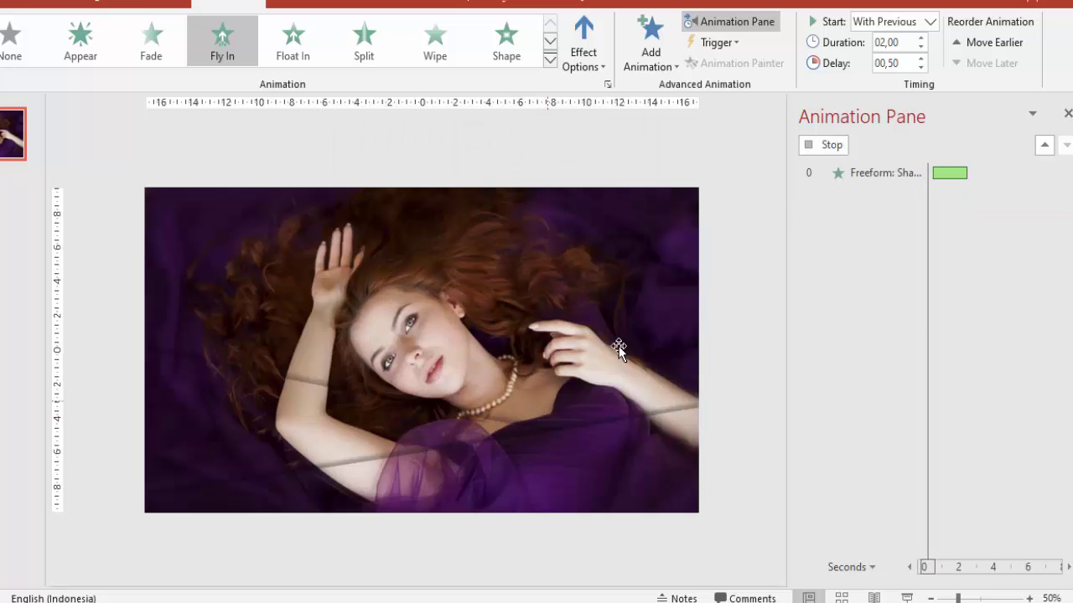
Step: Preview the strip animations starting from the first one
click(806, 172)
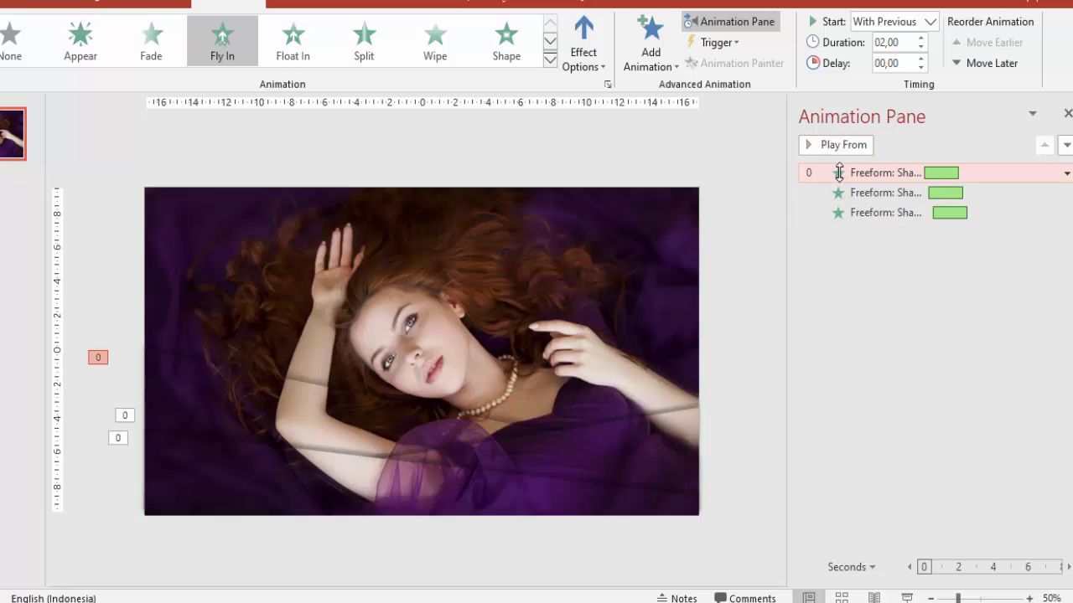
click(838, 144)
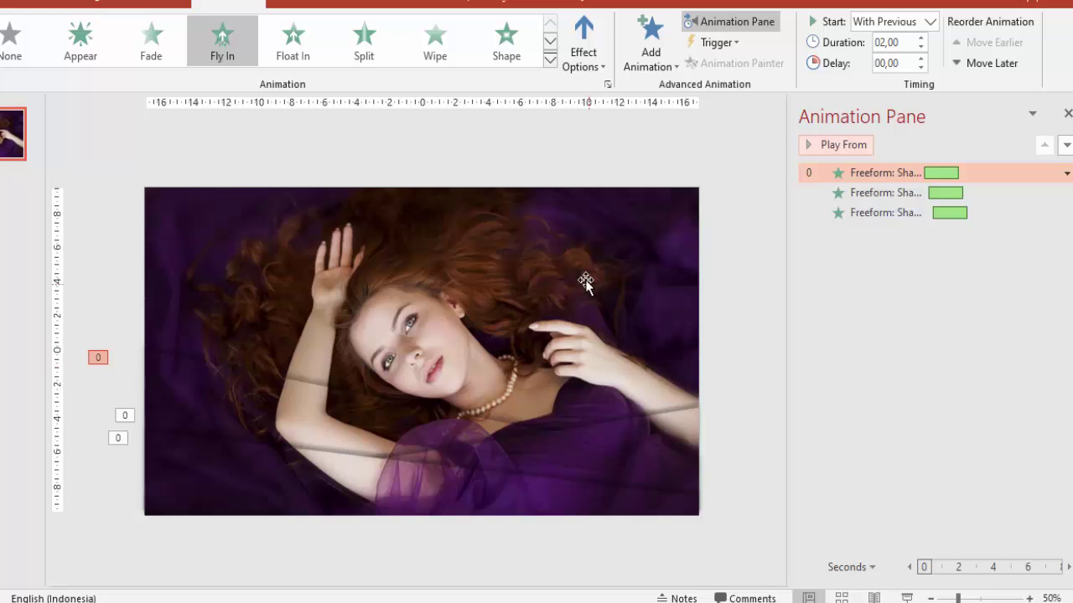
click(585, 279)
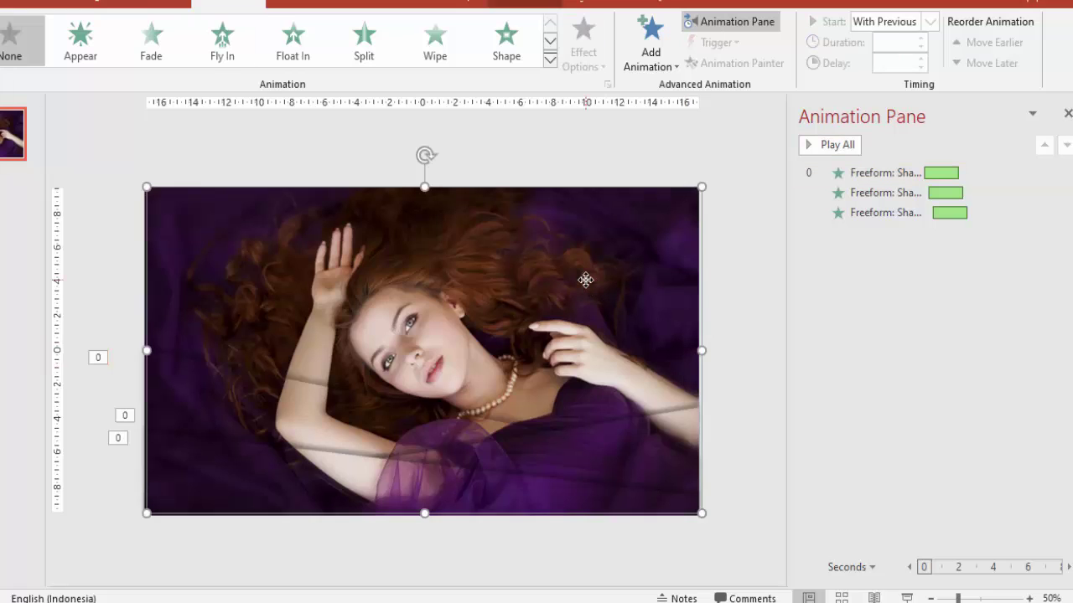
Step: Give the photo a Grow/Shrink emphasis starting With Previous, lasting 4 seconds
drag(599, 277, 610, 283)
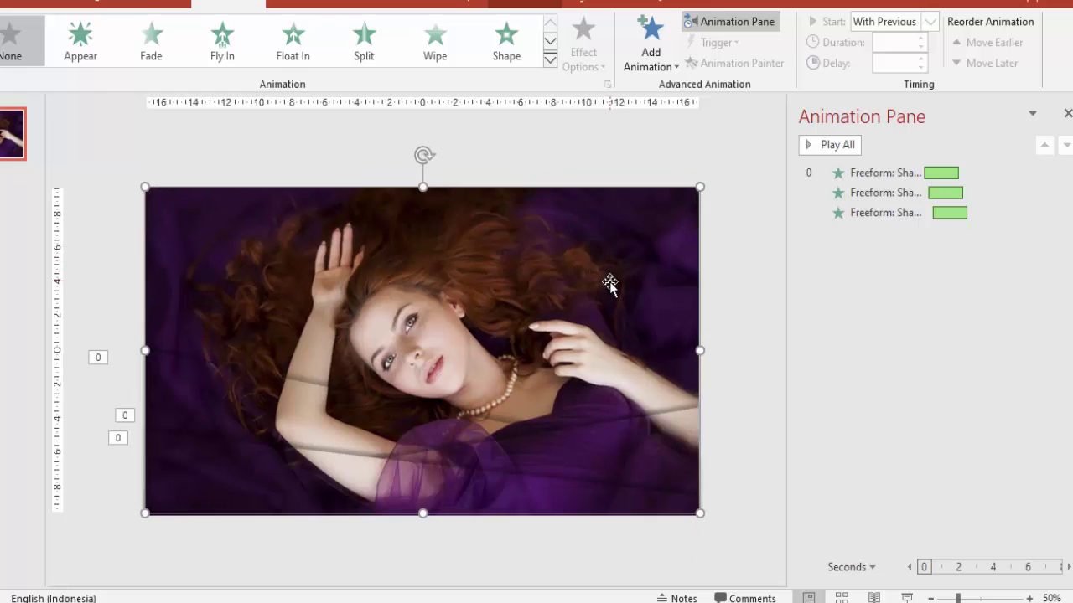
click(661, 40)
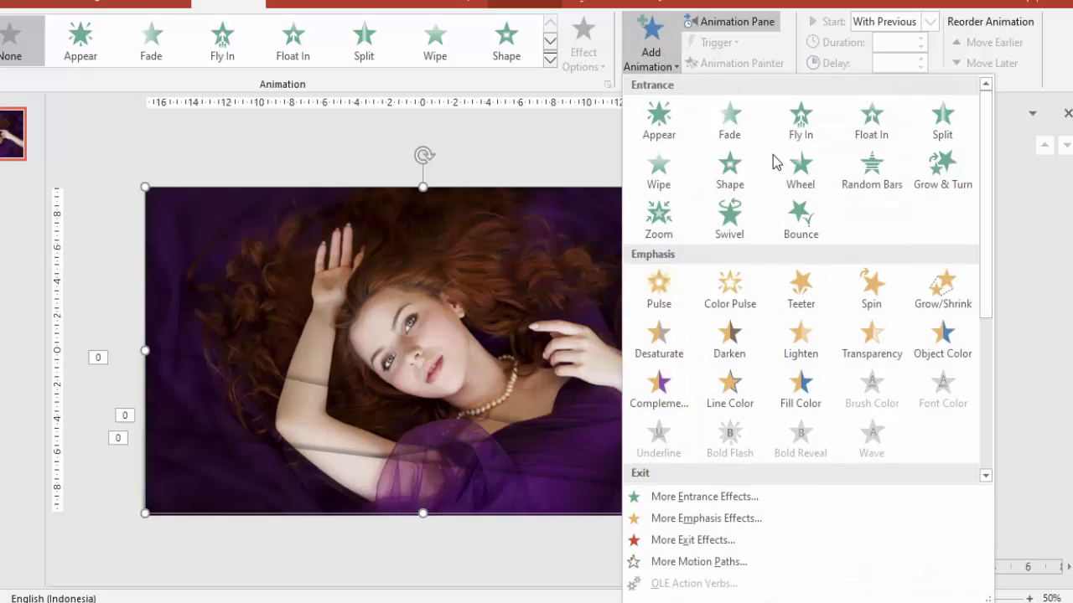
click(923, 298)
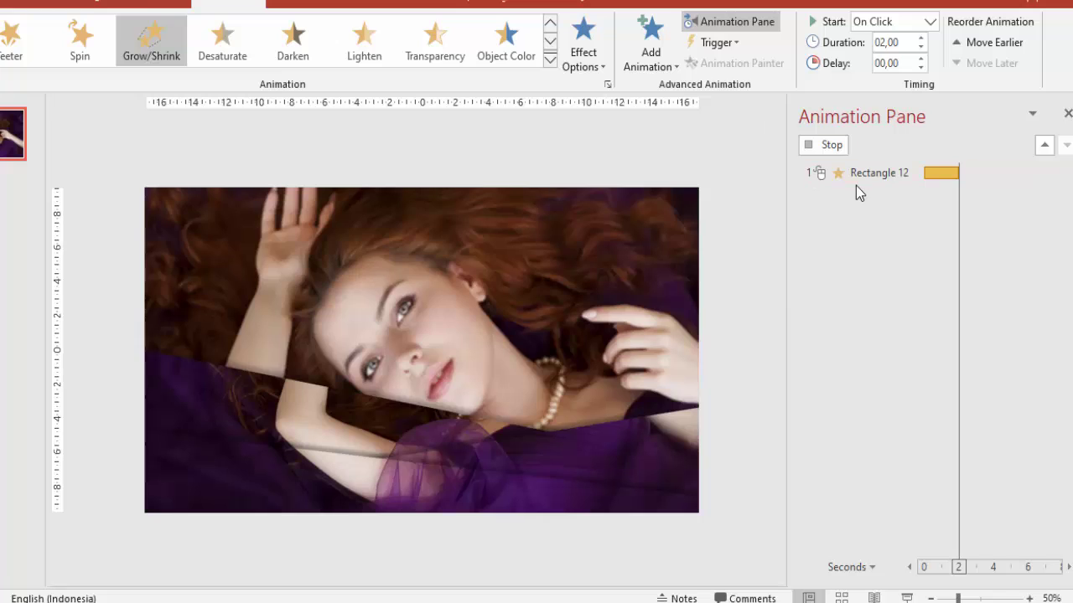
click(930, 22)
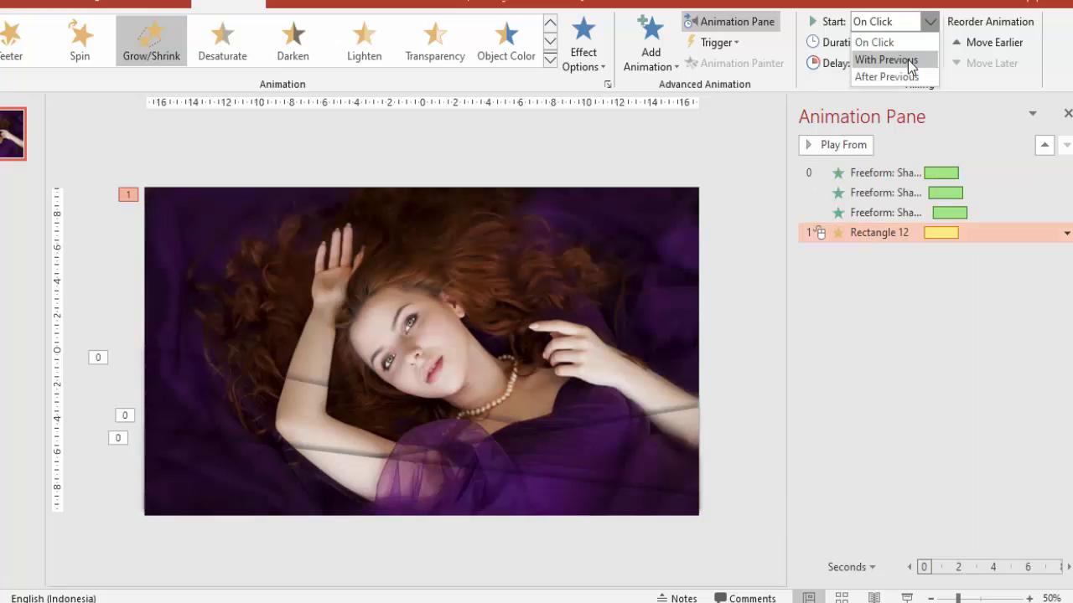
click(908, 60)
click(908, 46)
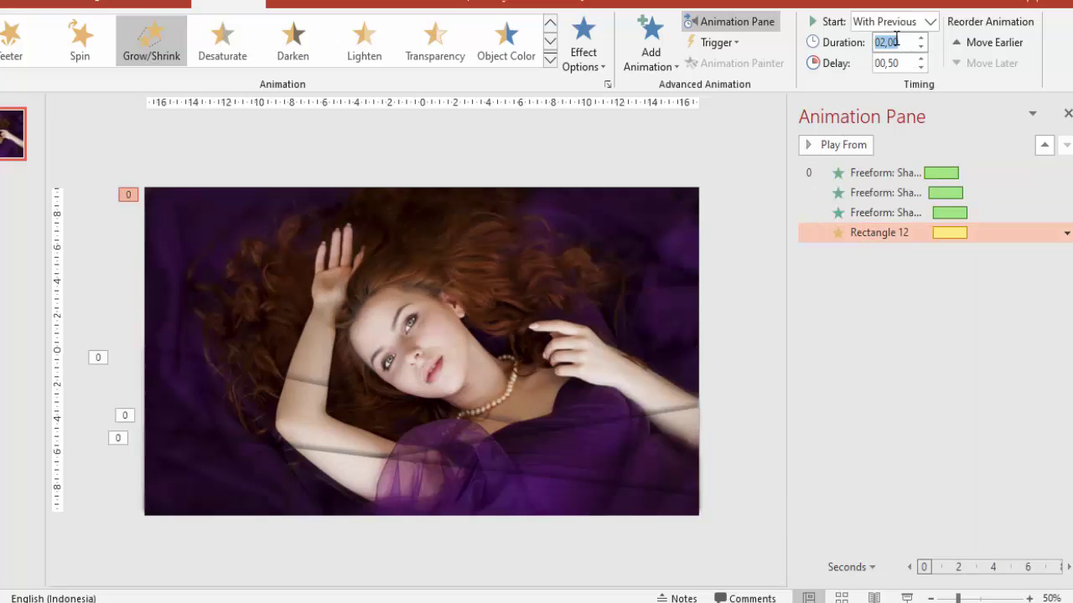
text(4)
key(Tab)
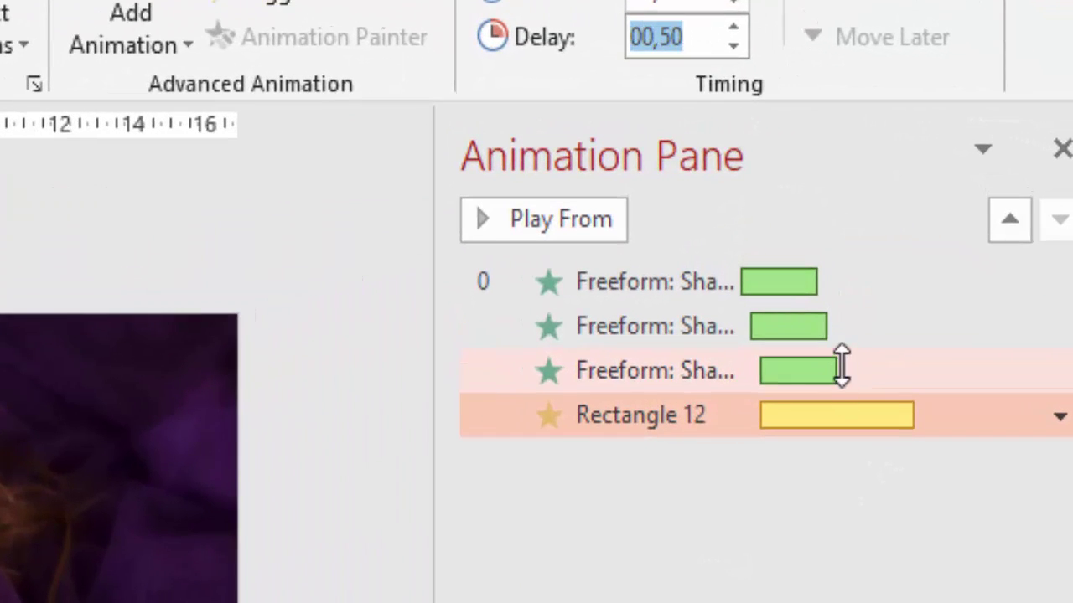
Step: Raise the photo's Grow/Shrink delay to 2.5 seconds
click(811, 378)
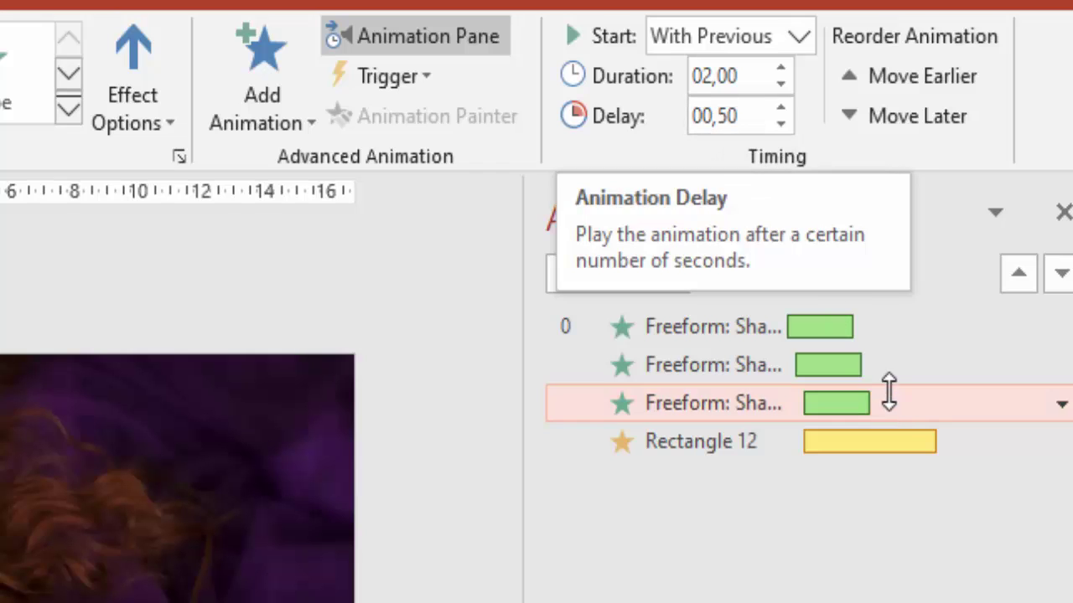
click(867, 441)
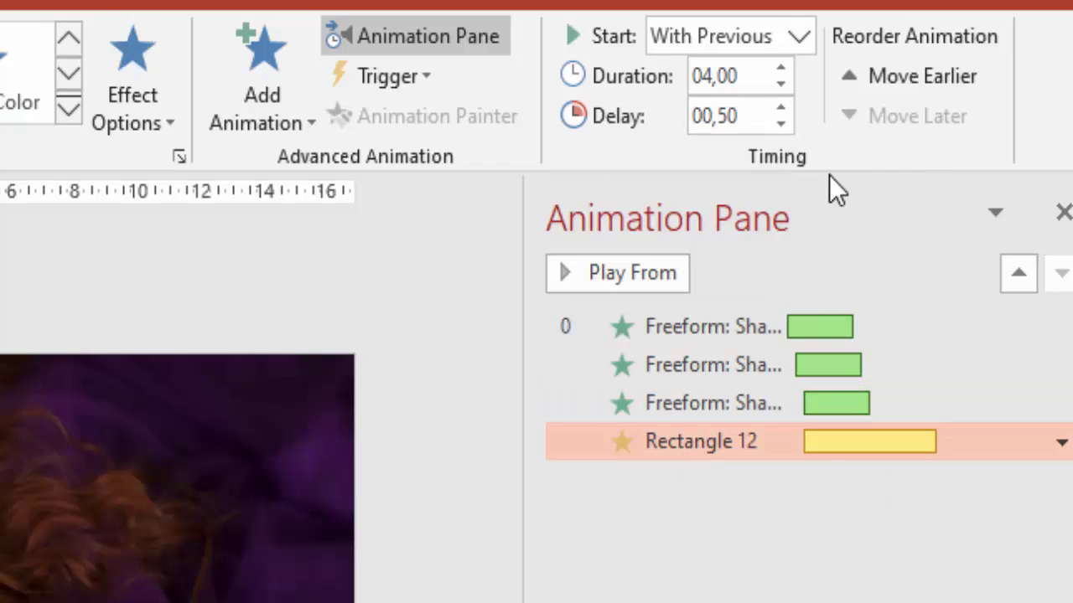
click(780, 110)
click(777, 108)
click(773, 104)
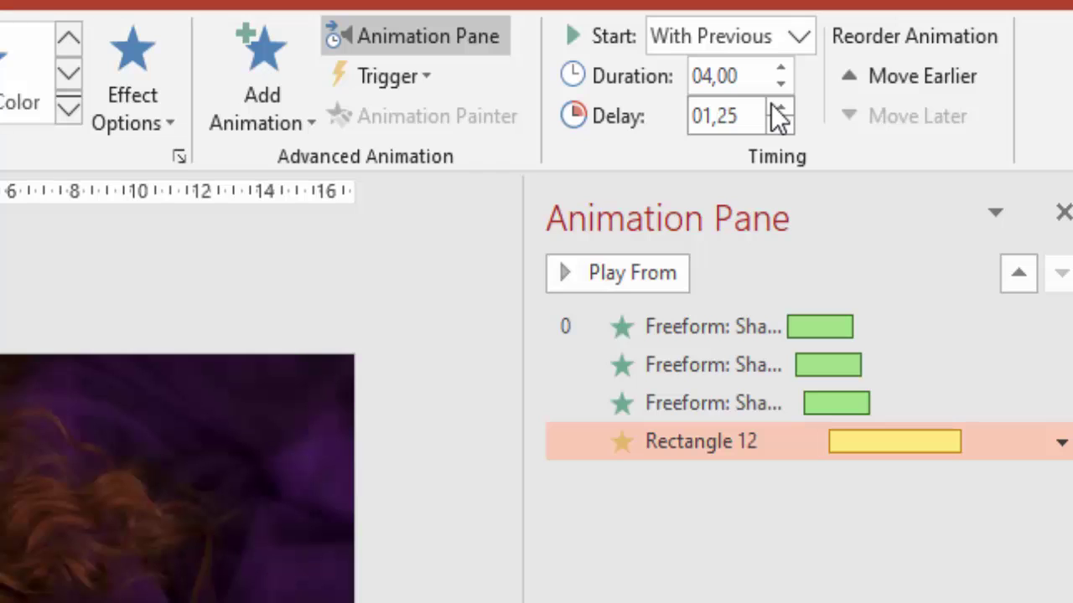
click(771, 104)
click(771, 104)
click(771, 103)
click(771, 104)
click(771, 103)
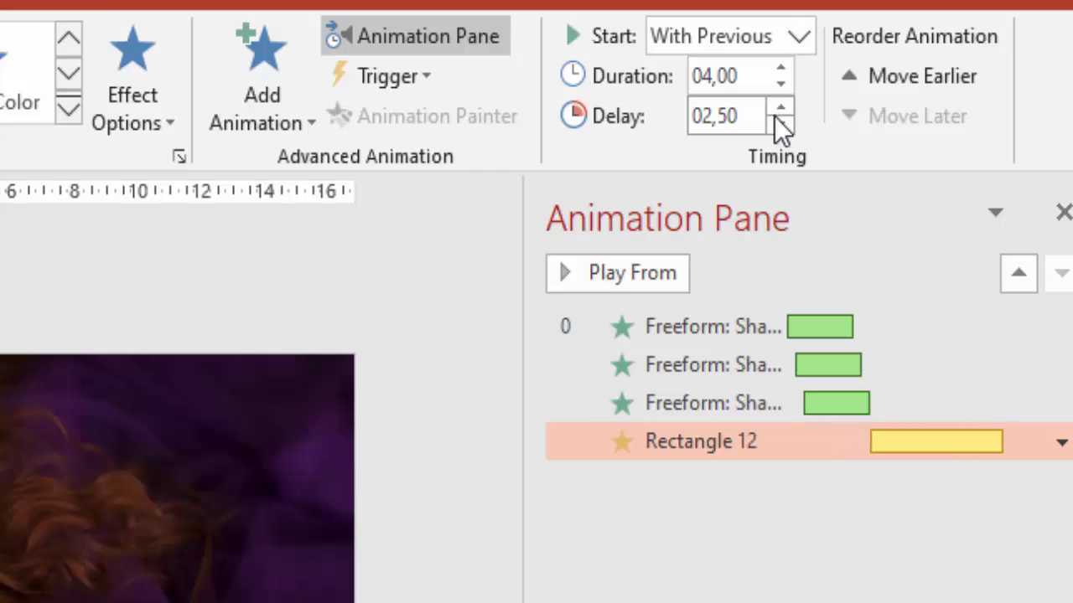
click(862, 404)
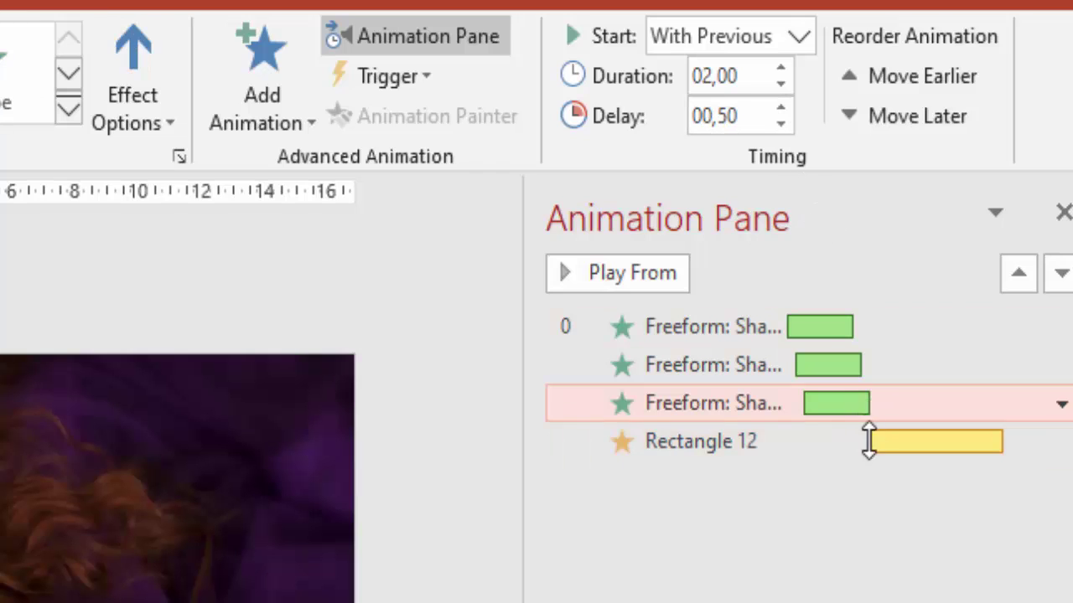
click(876, 441)
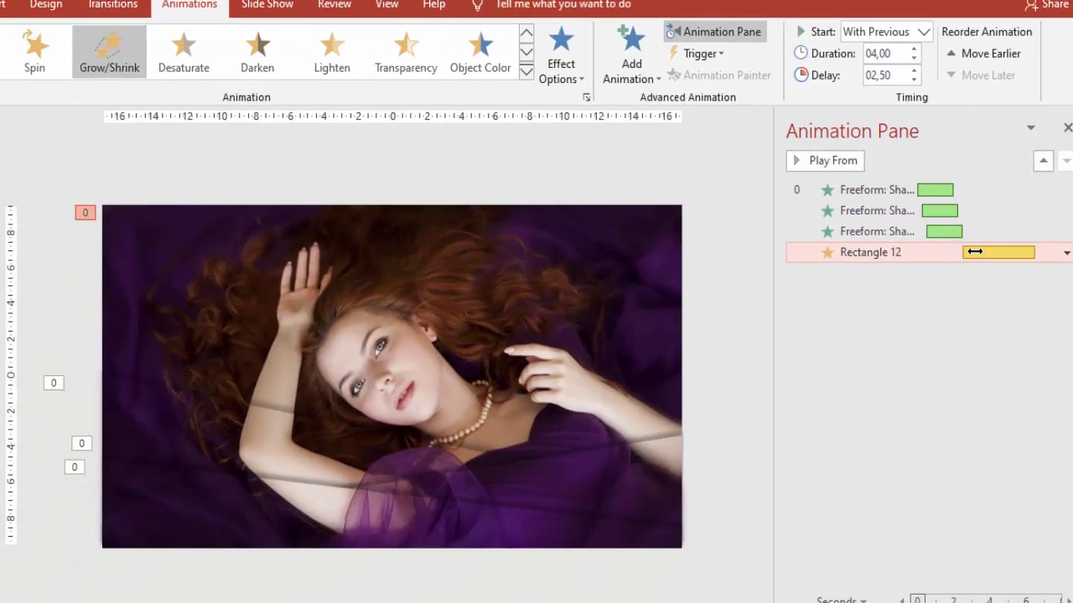
Step: Set the photo's Grow/Shrink to 120% with 2-second smooth start and end, and auto-reverse
double_click(975, 252)
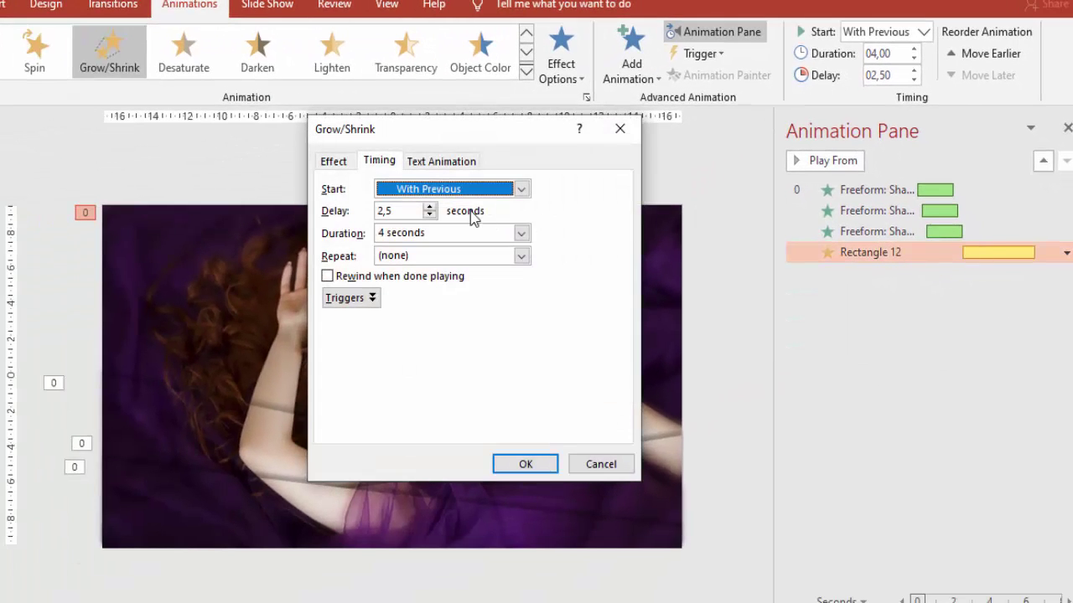
click(339, 164)
click(425, 208)
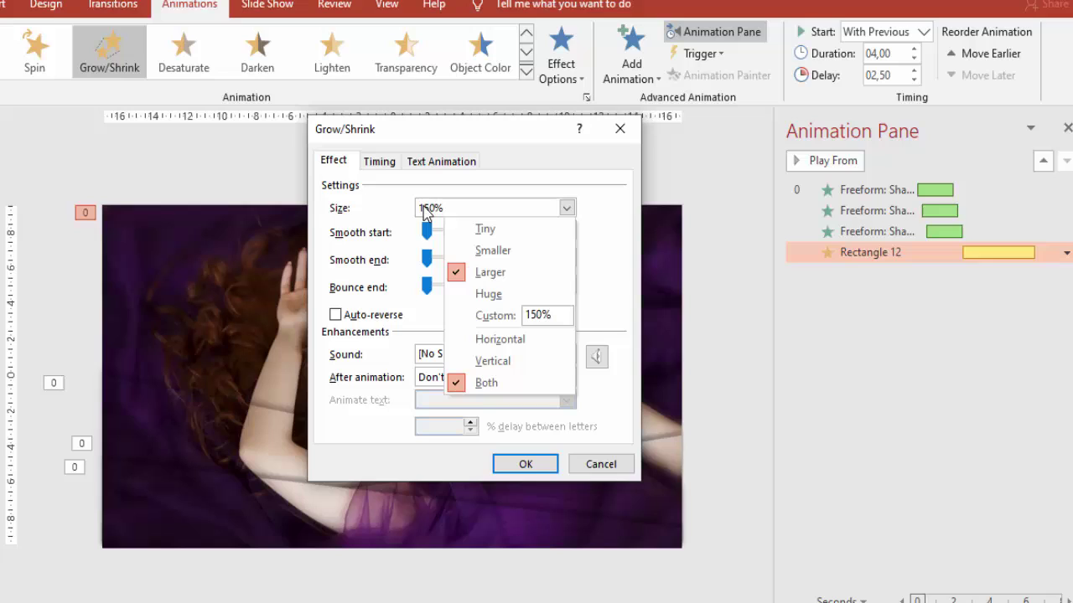
click(538, 315)
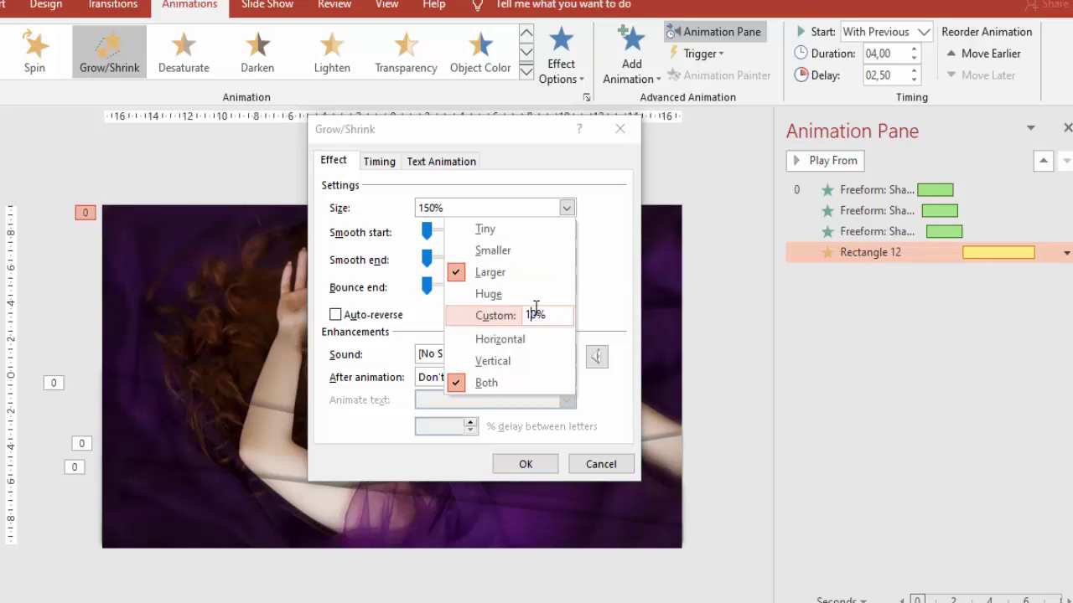
text(120)
key(Tab)
click(605, 319)
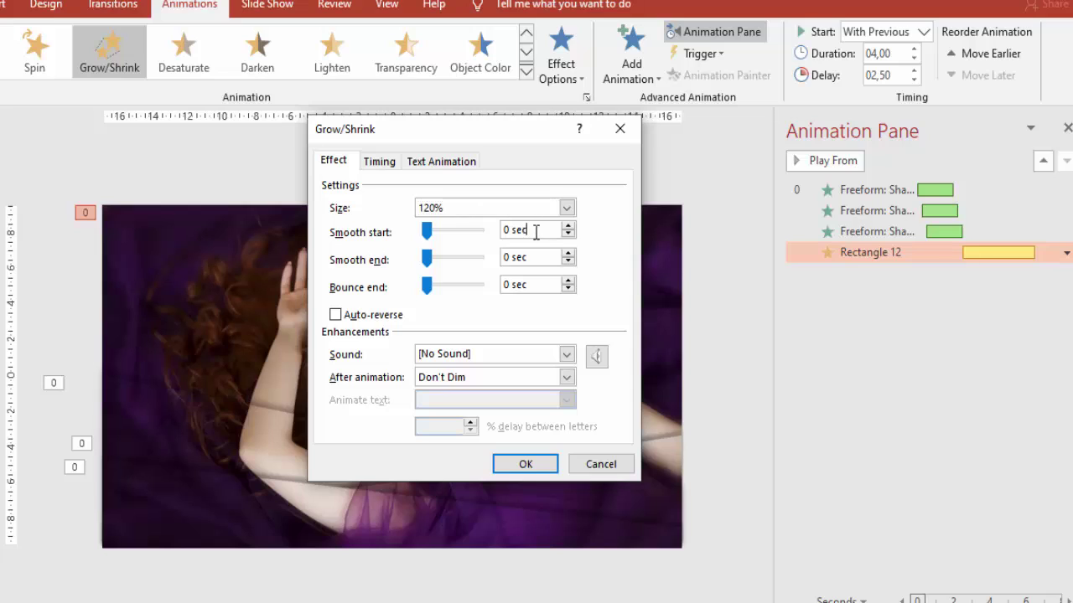
drag(535, 230, 496, 229)
text(2)
key(Tab)
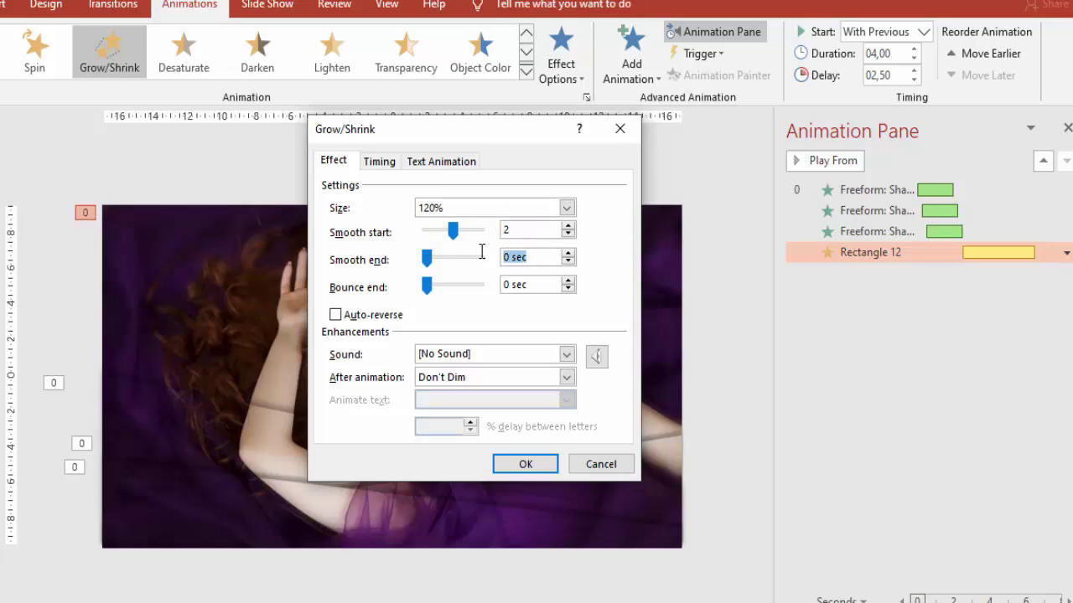
text(2)
key(Tab)
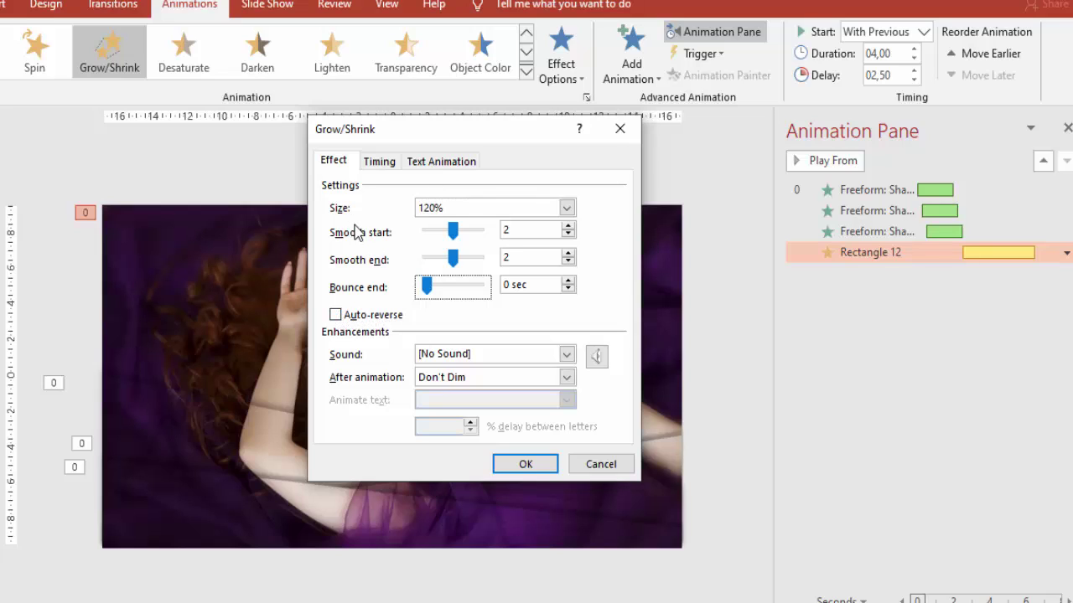
click(336, 317)
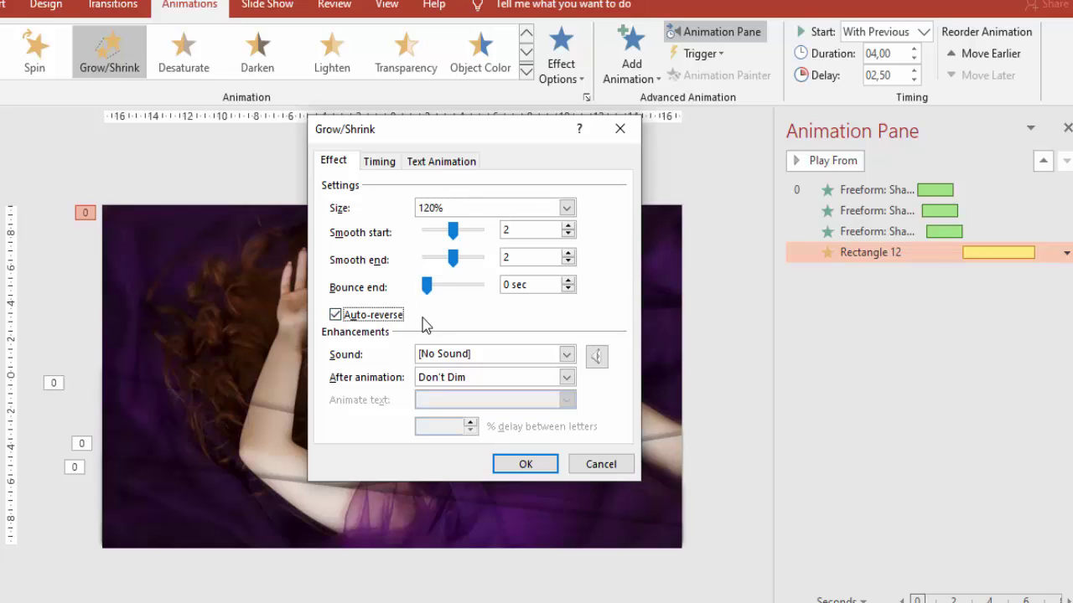
Step: Make the photo's pulse repeat until the end of the slide
click(381, 164)
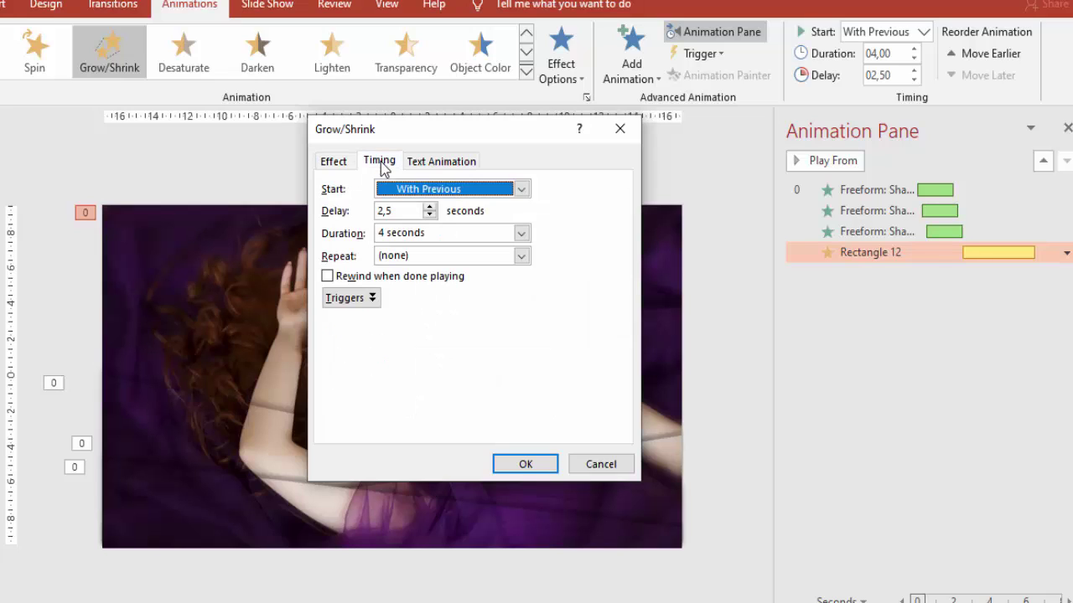
click(520, 256)
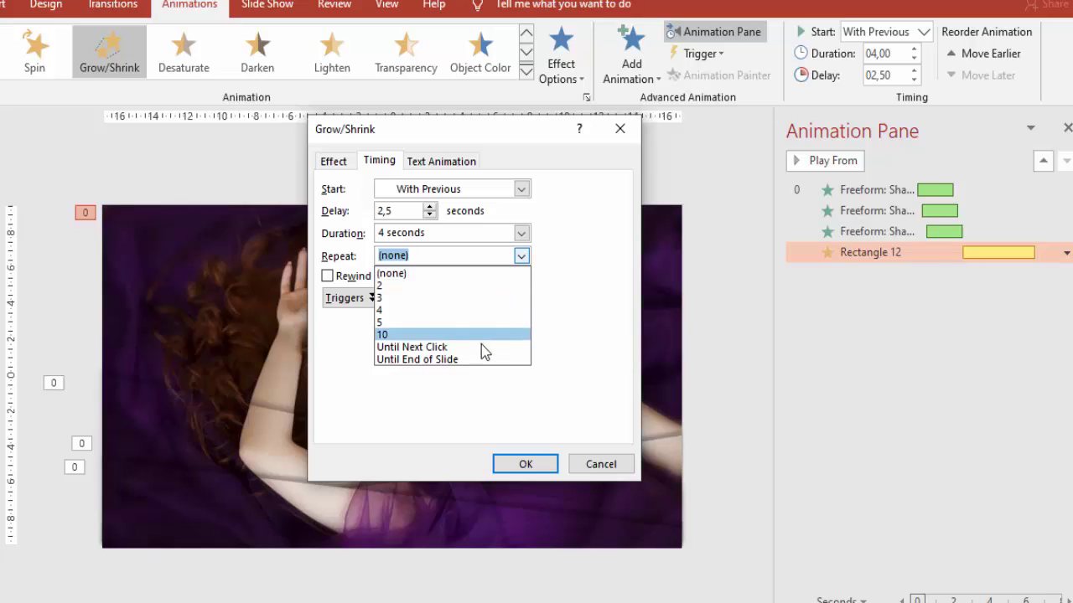
click(470, 361)
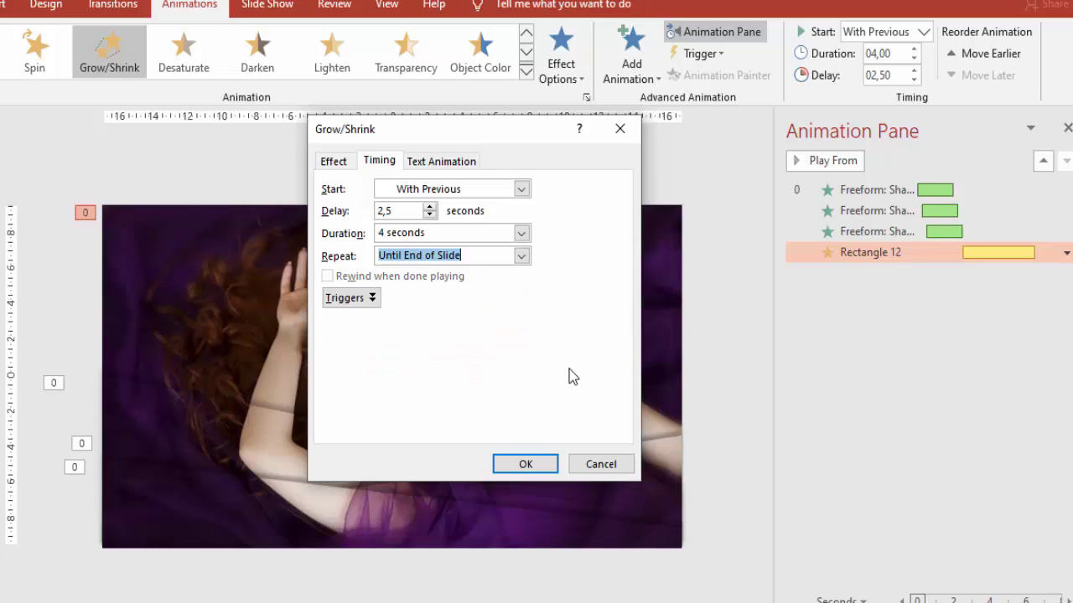
click(332, 161)
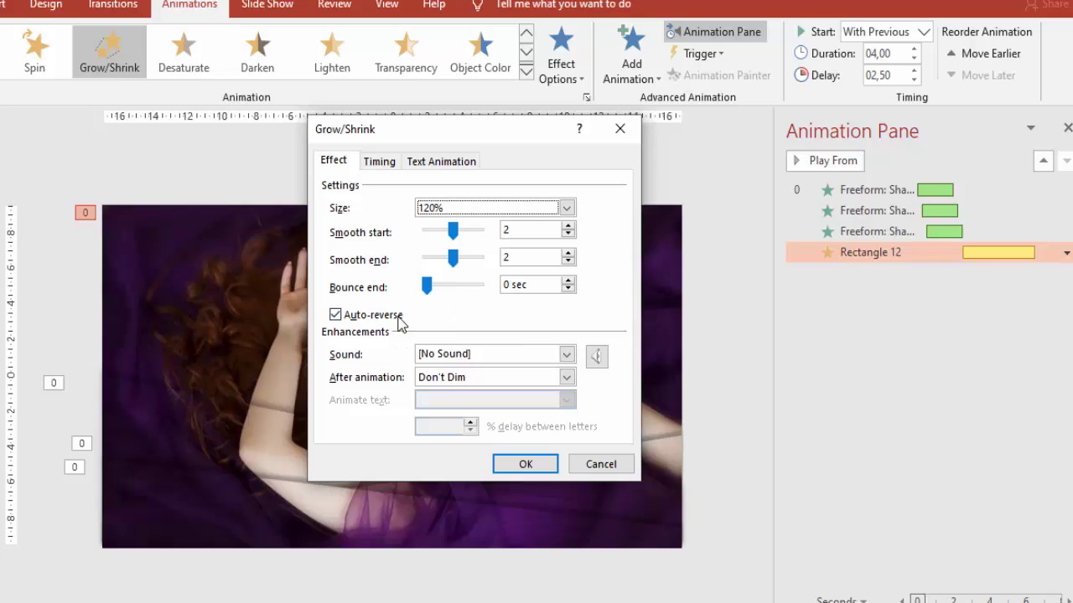
click(379, 161)
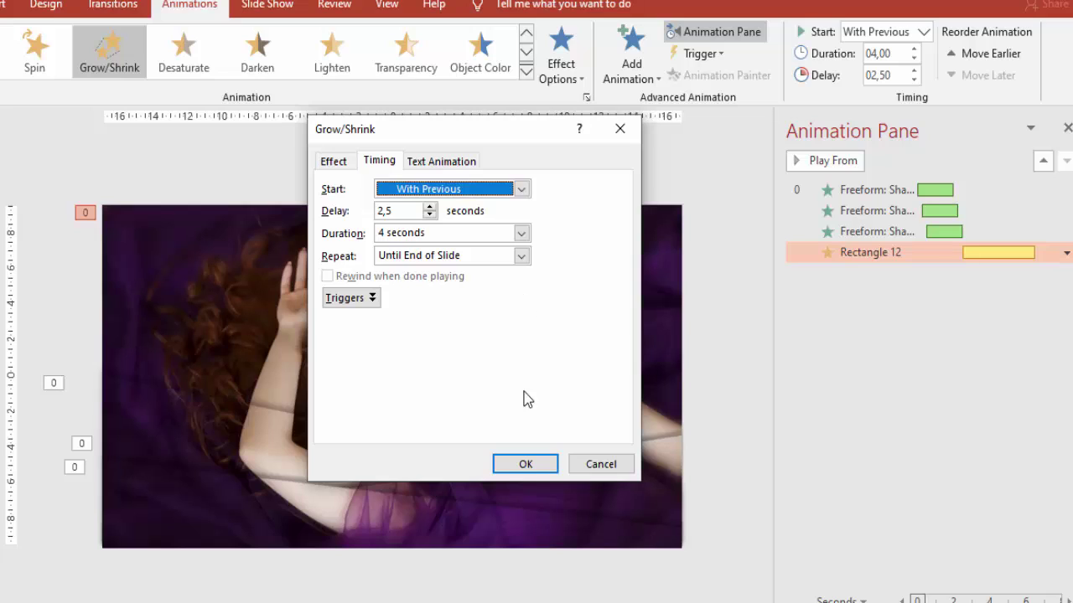
click(523, 466)
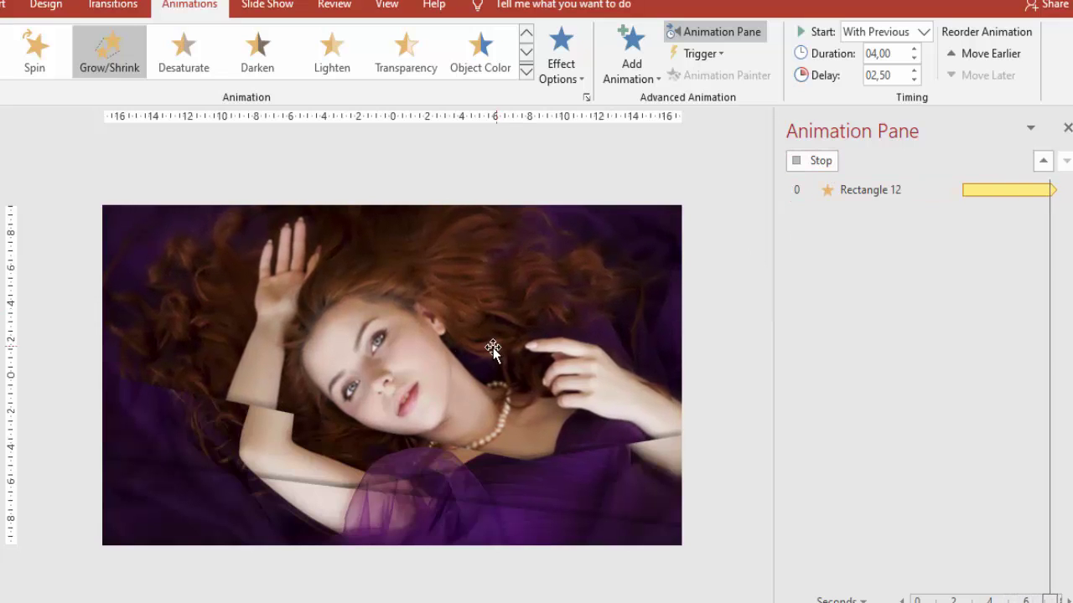
click(822, 161)
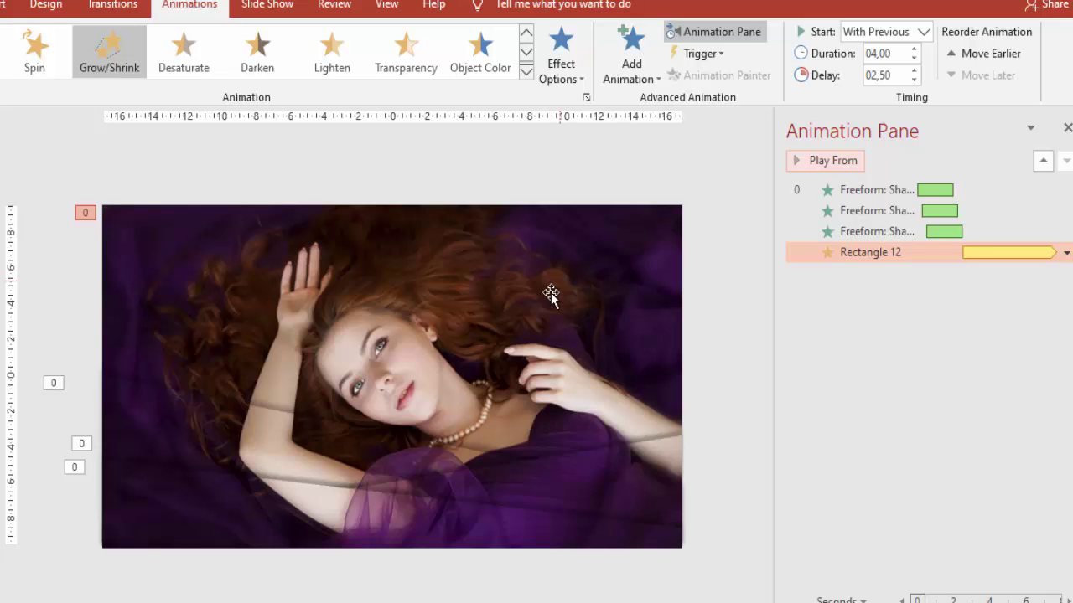
Step: Give the first strip a Grow/Shrink emphasis starting With Previous, lasting 4 seconds
click(369, 429)
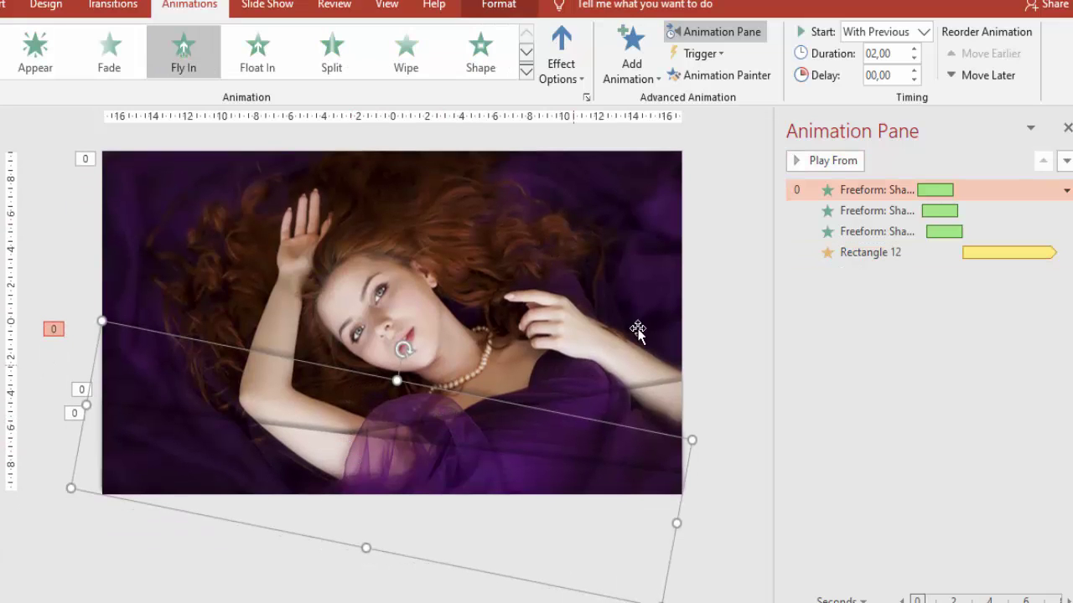
click(632, 59)
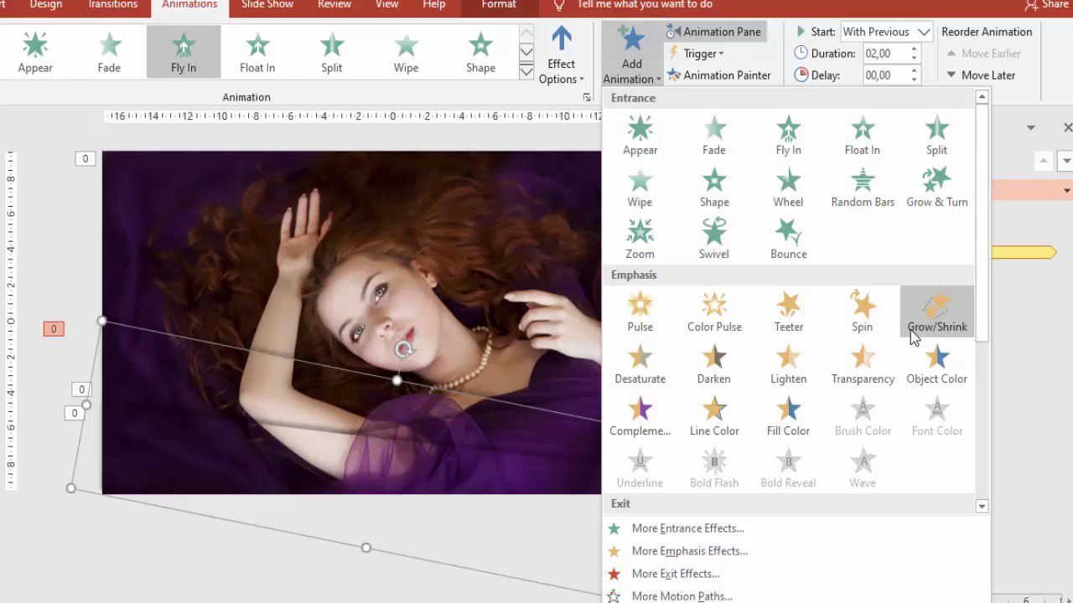
click(936, 323)
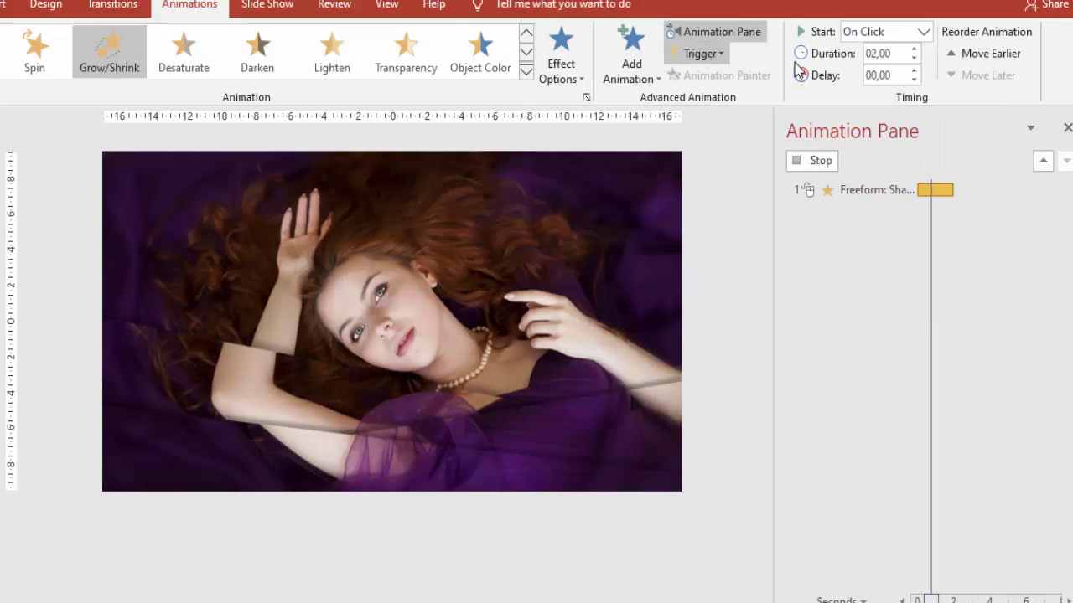
click(885, 39)
click(886, 68)
text(02,5)
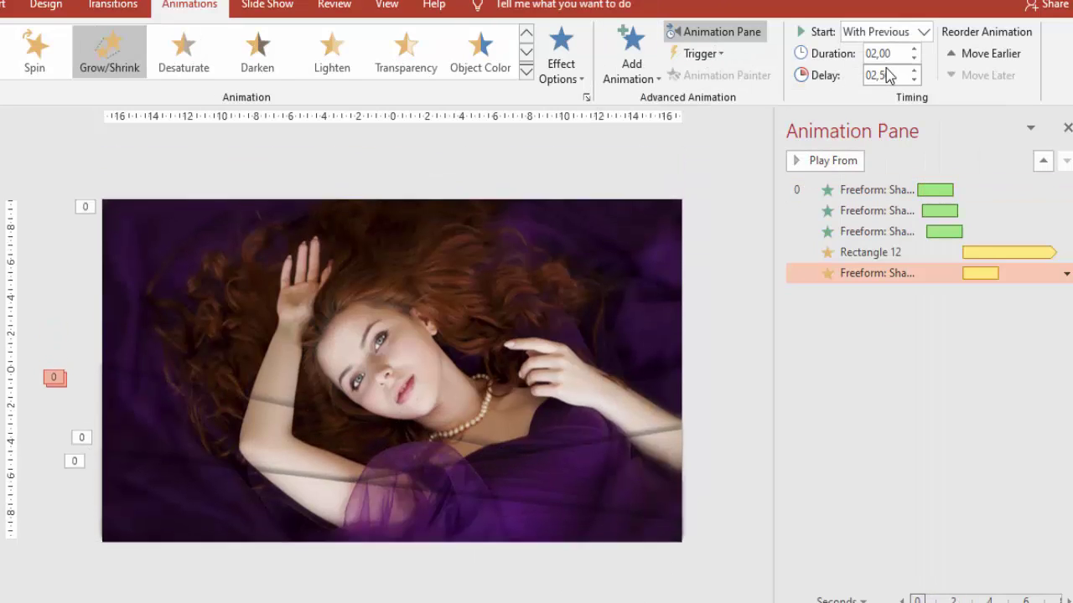
click(893, 57)
text(4)
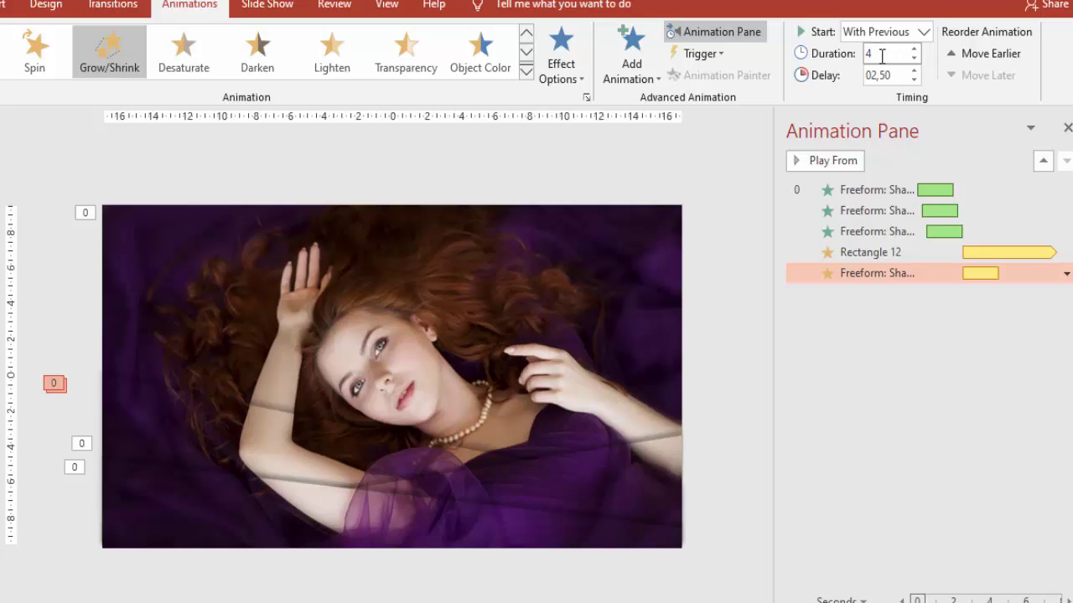
key(Tab)
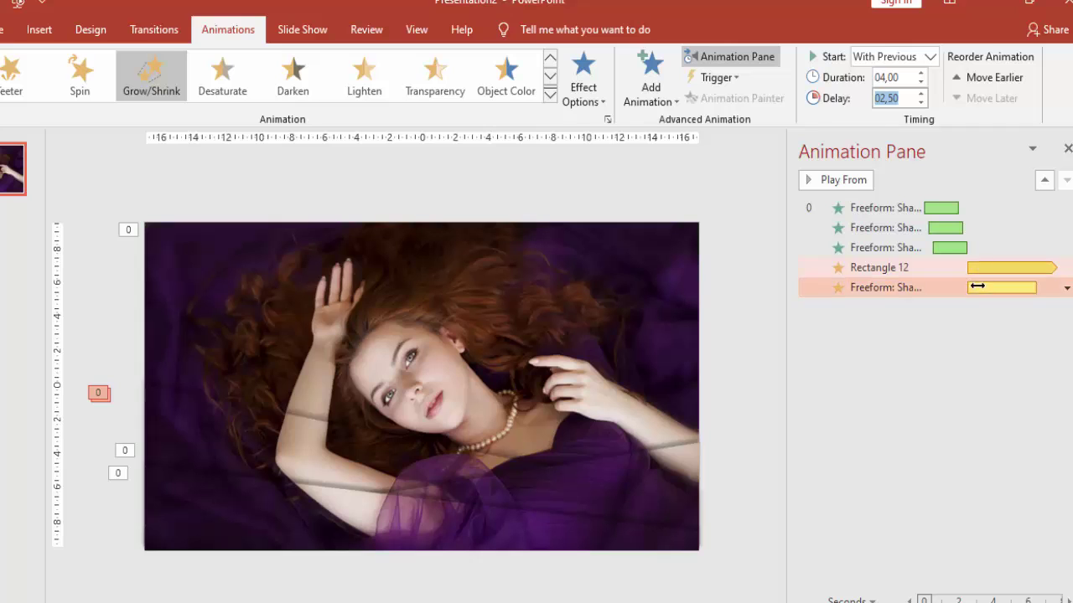
Step: Set the strip's Grow/Shrink to horizontal only, 2-second smooth start and end, auto-reverse
click(522, 311)
click(991, 286)
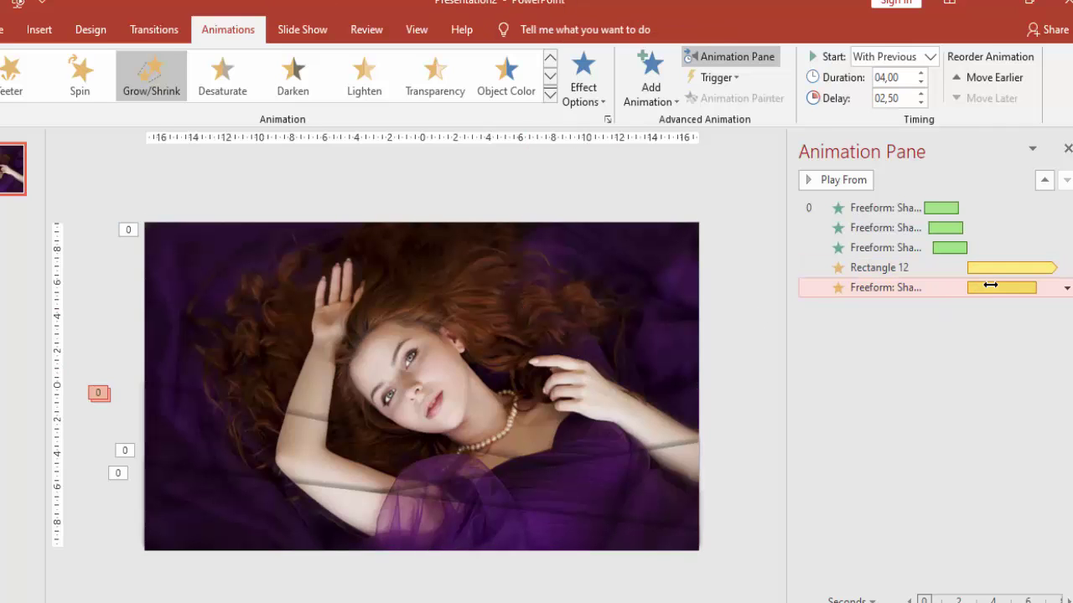
double_click(990, 286)
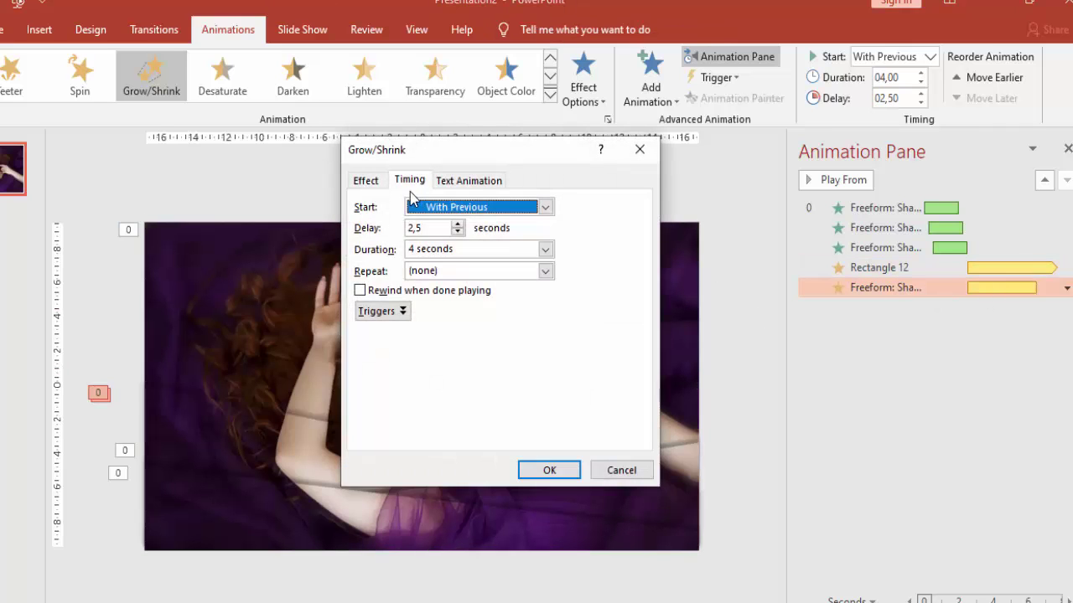
click(365, 180)
click(513, 227)
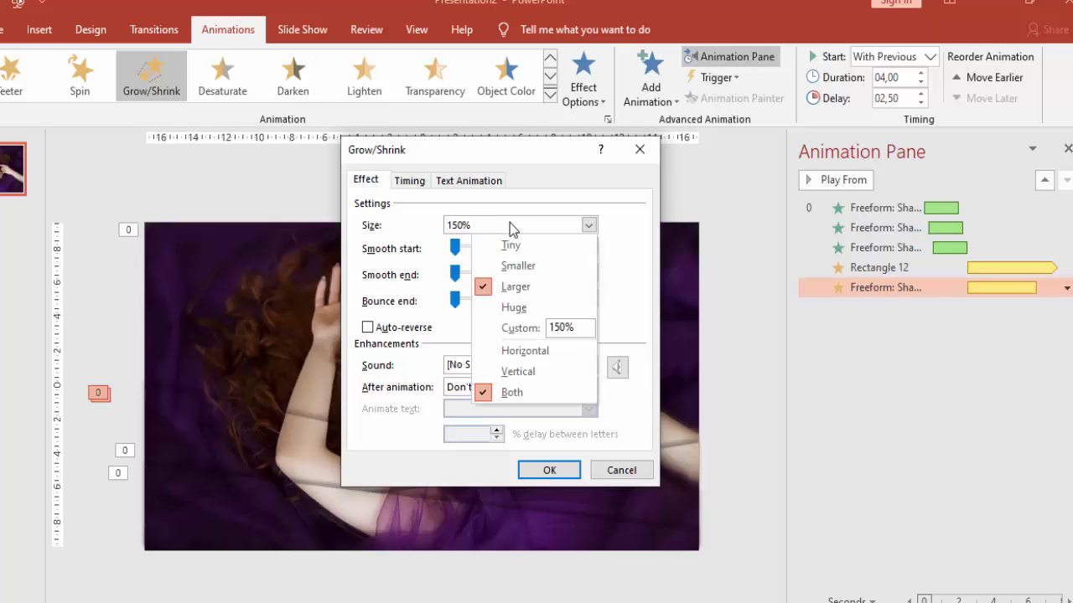
click(528, 352)
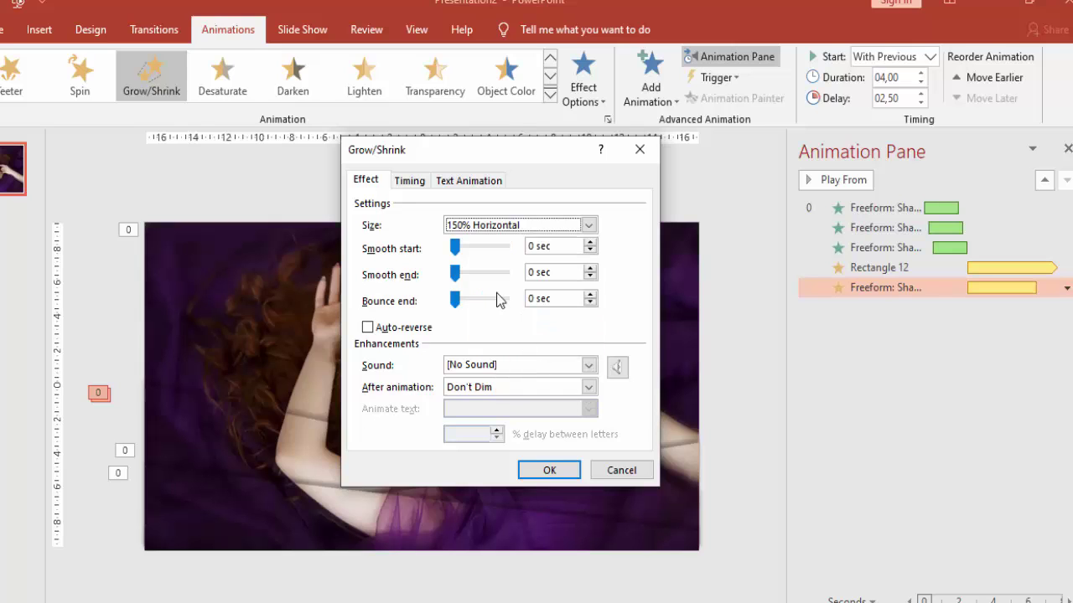
drag(560, 246, 509, 243)
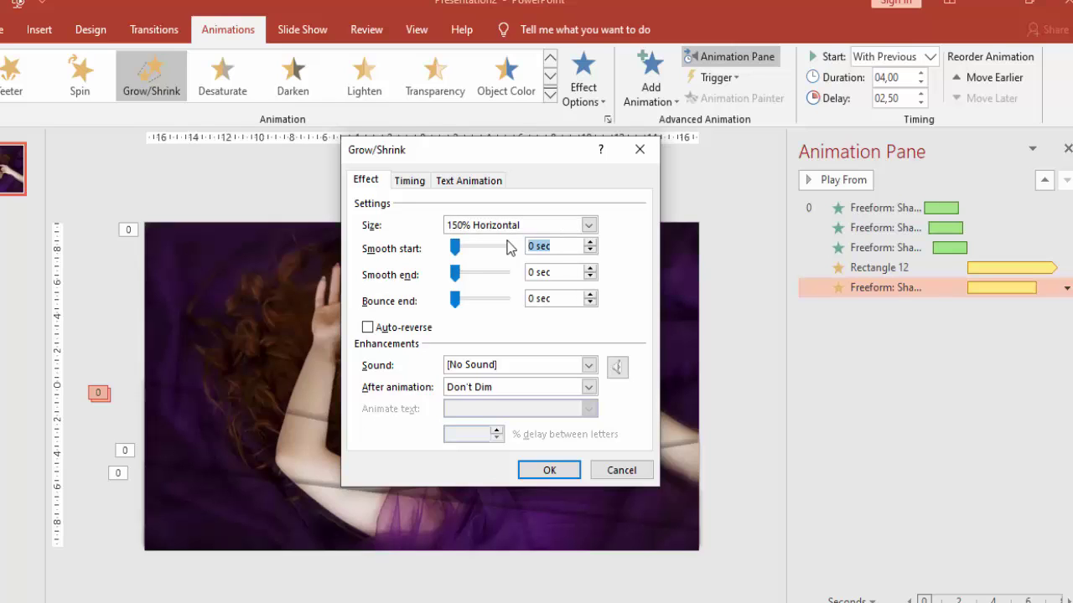
text(2)
key(Tab)
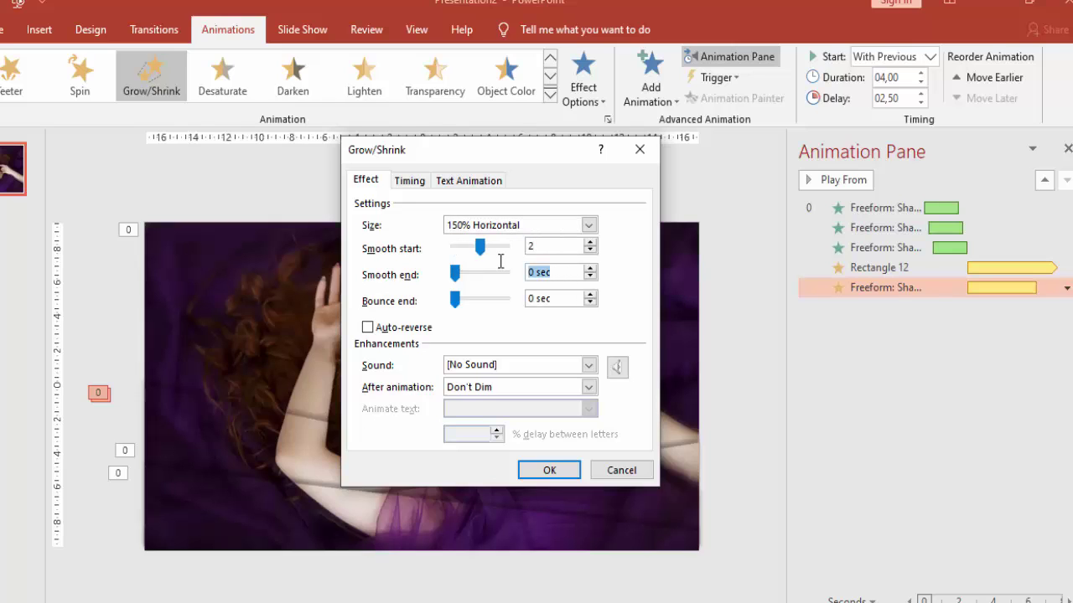
text(2)
key(Tab)
click(406, 329)
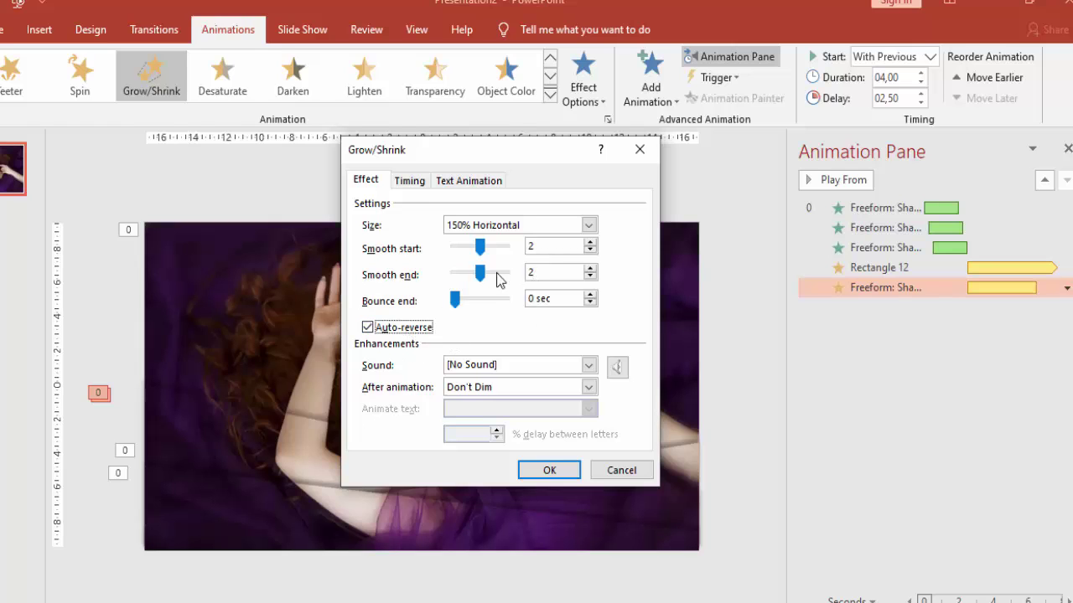
Step: Make the strip's pulse repeat until the end of the slide
click(411, 181)
click(546, 271)
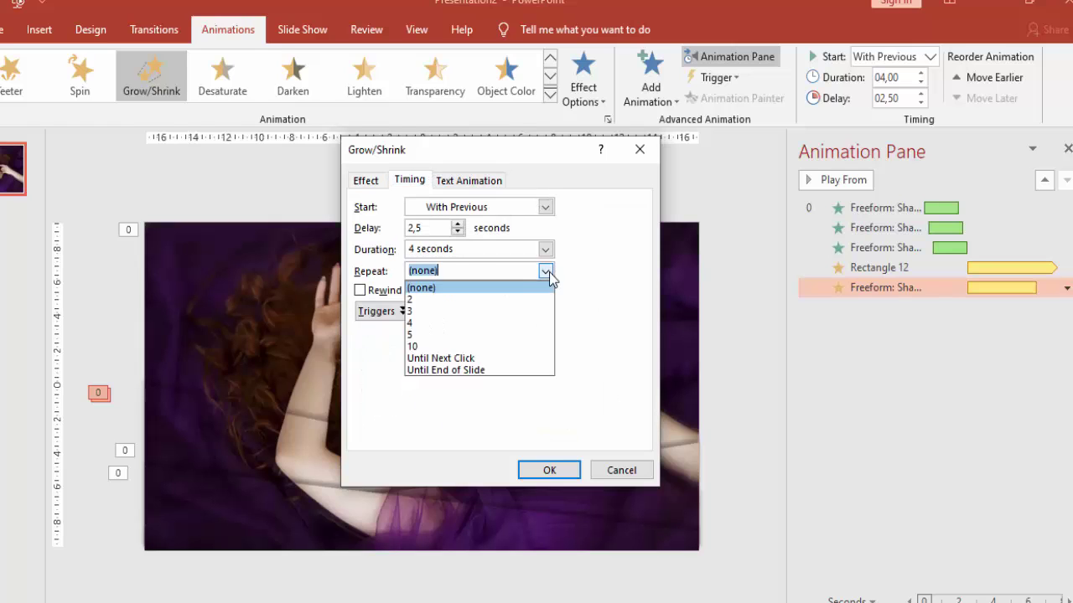
key(Escape)
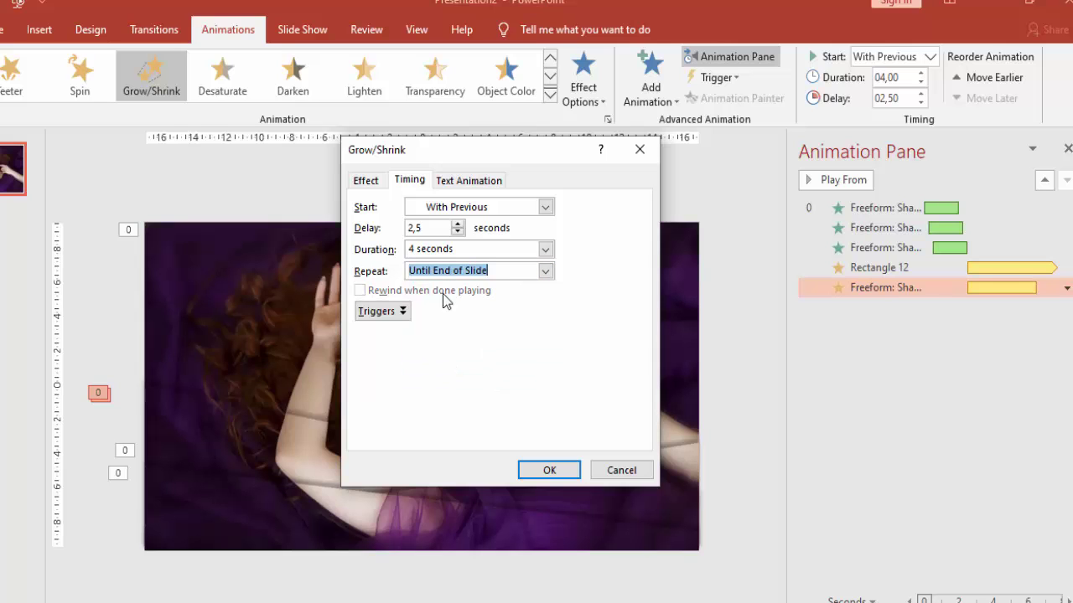
click(548, 471)
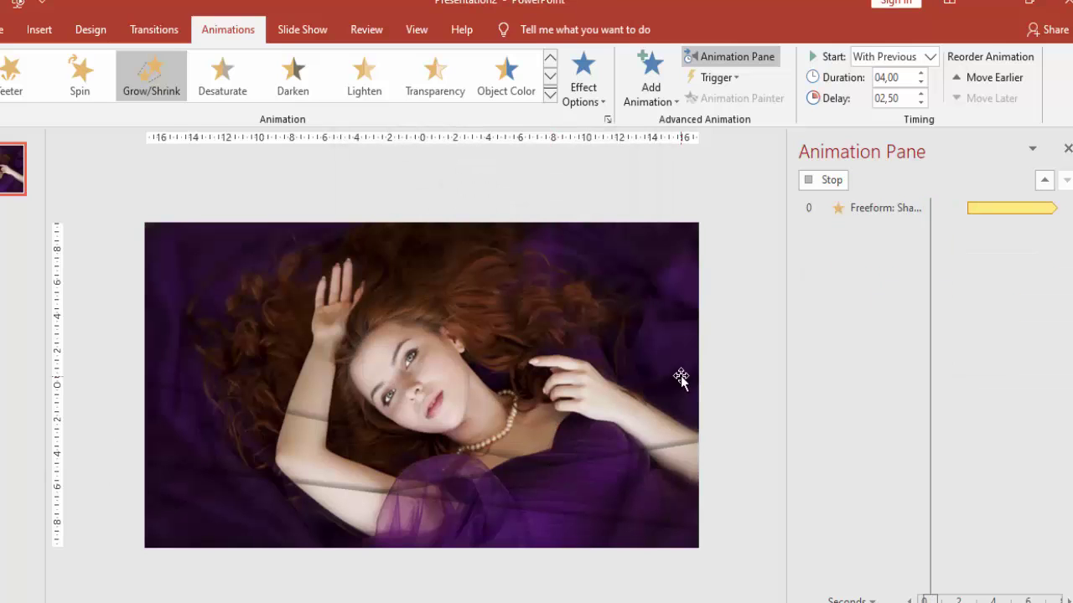
click(821, 180)
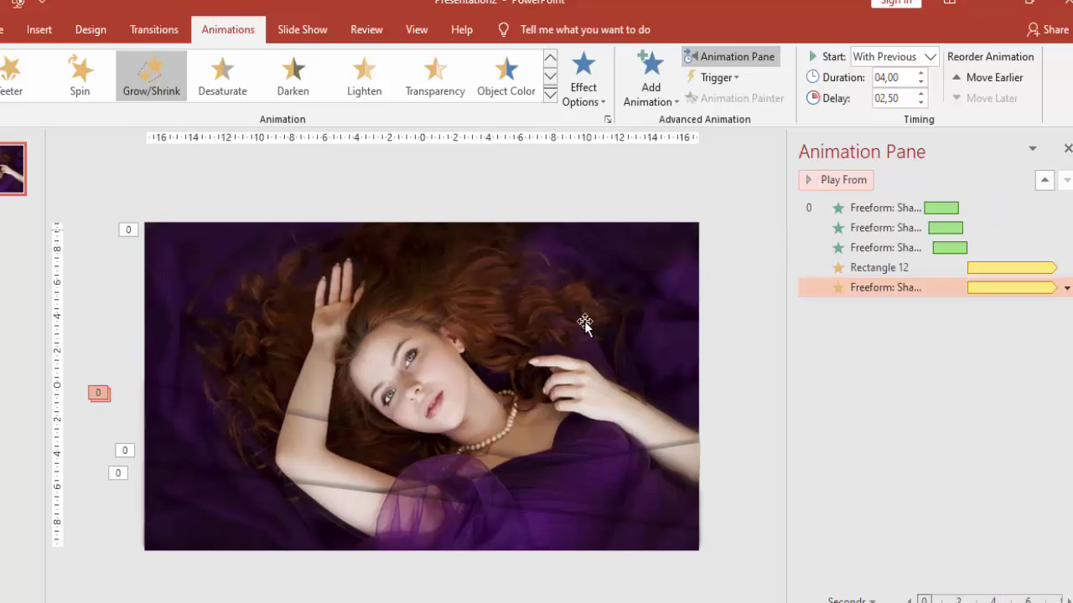
click(578, 494)
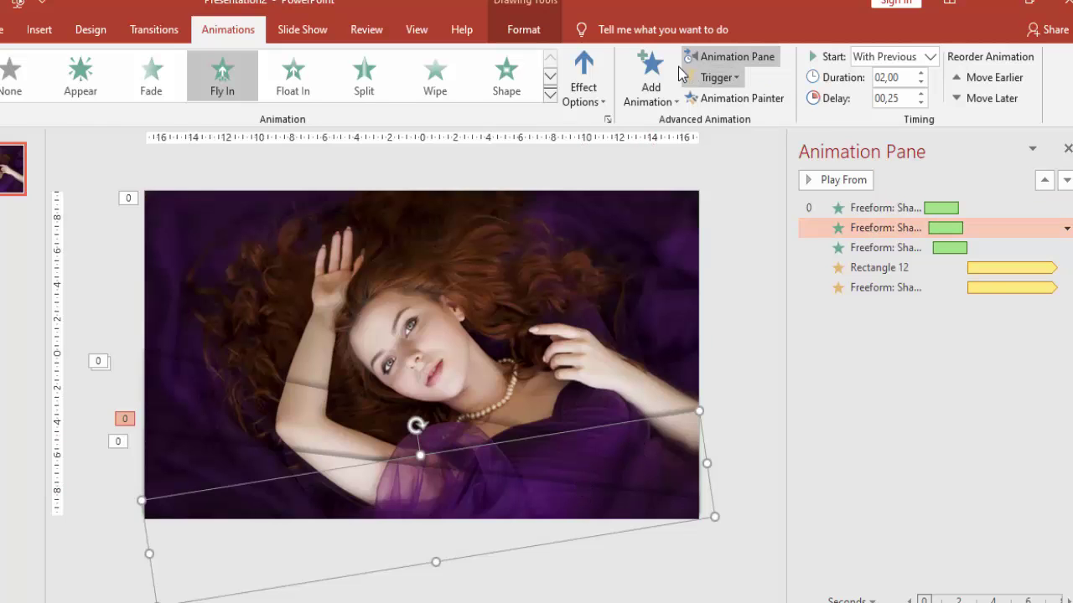
click(650, 76)
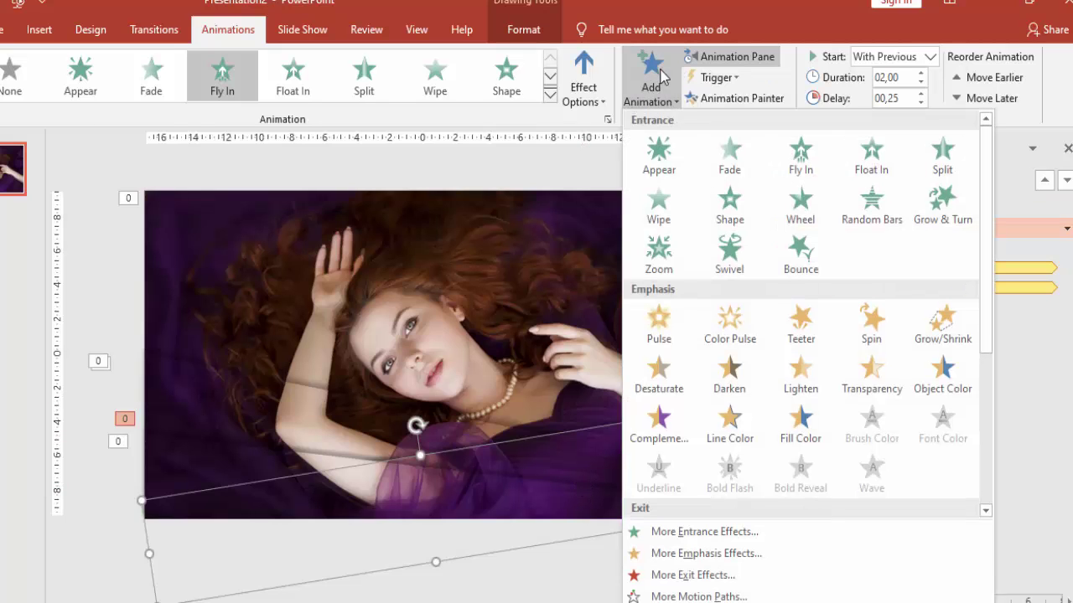
Step: Add a Grow/Shrink emphasis to the strip, starting With Previous, lasting 4 seconds
click(935, 330)
click(829, 181)
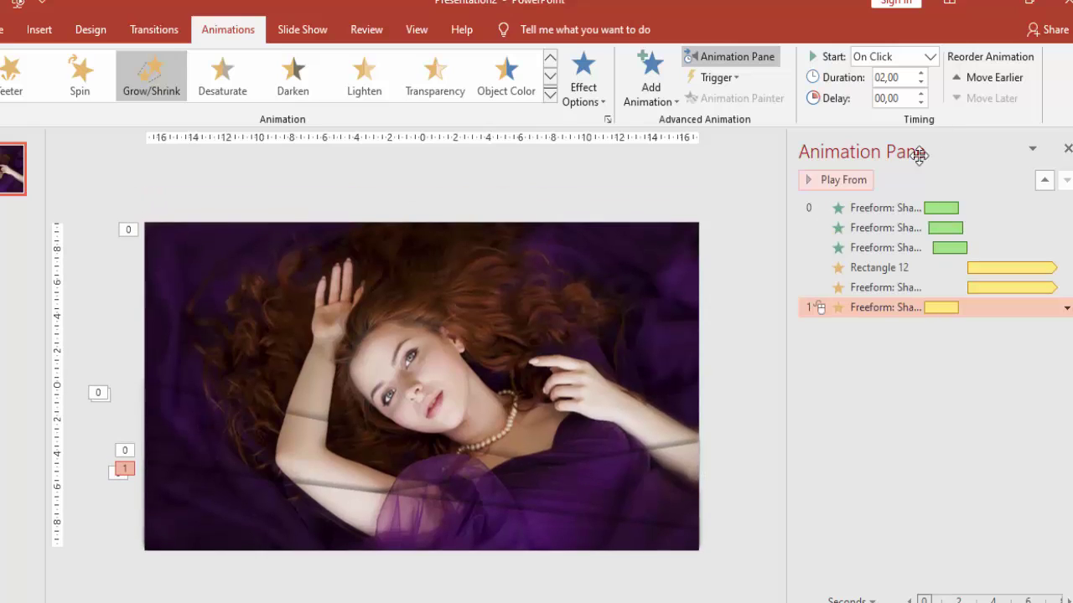
click(930, 58)
click(905, 93)
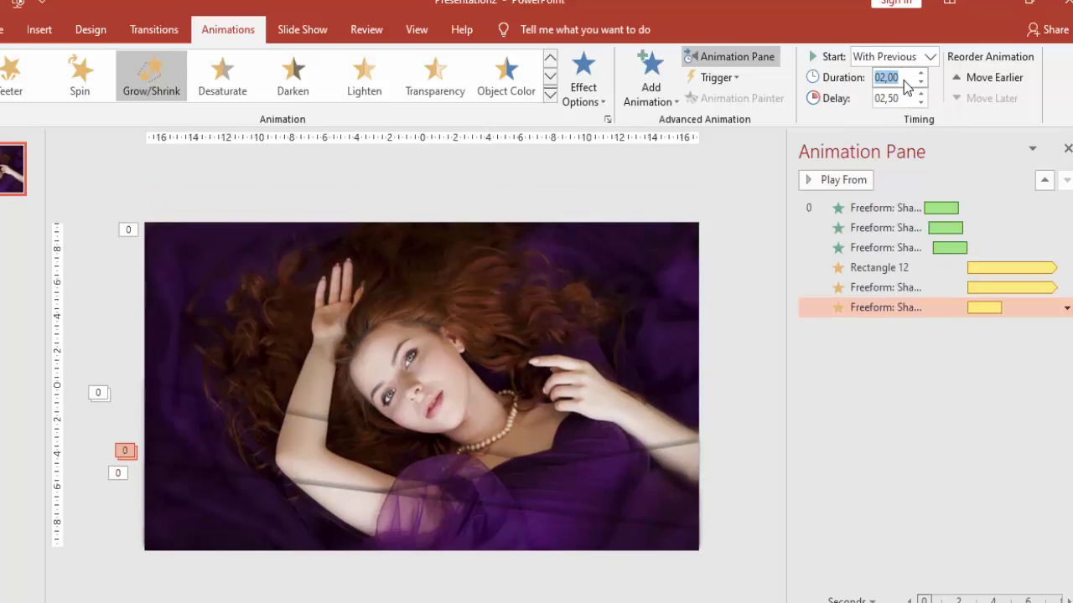
text(4)
text(04)
key(Return)
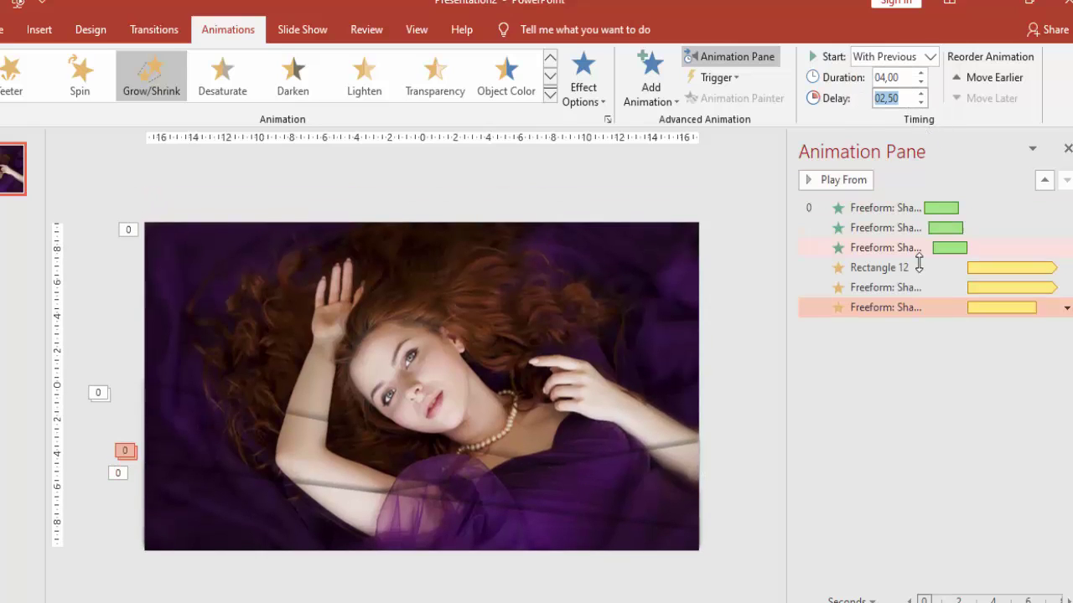
Step: In Effect Options, set size to 150% Horizontal, smooth start and end 2 s, and auto-reverse
click(981, 306)
double_click(981, 306)
click(366, 180)
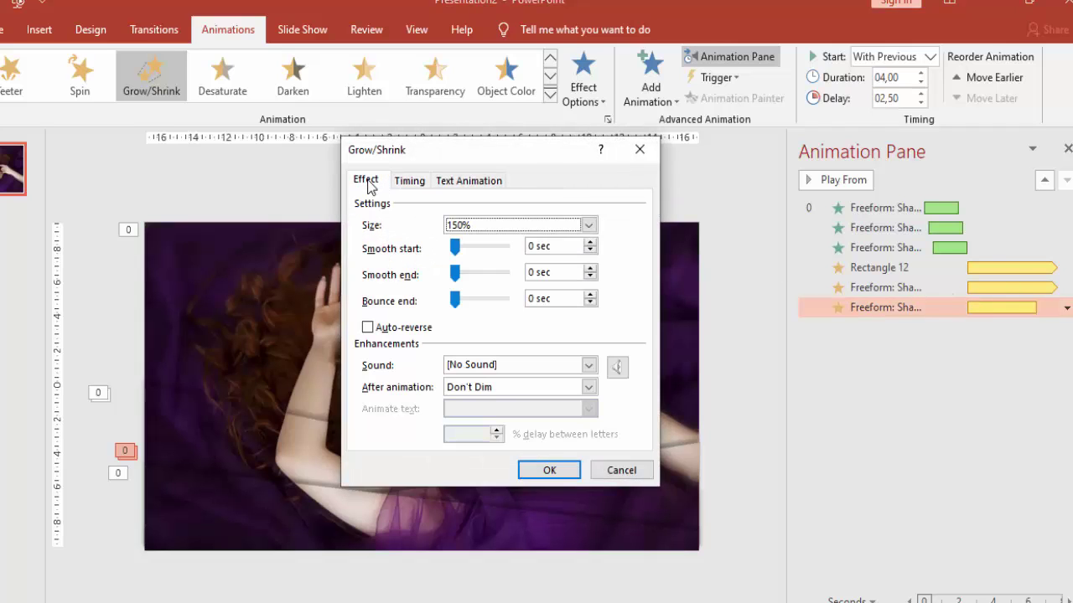
click(506, 230)
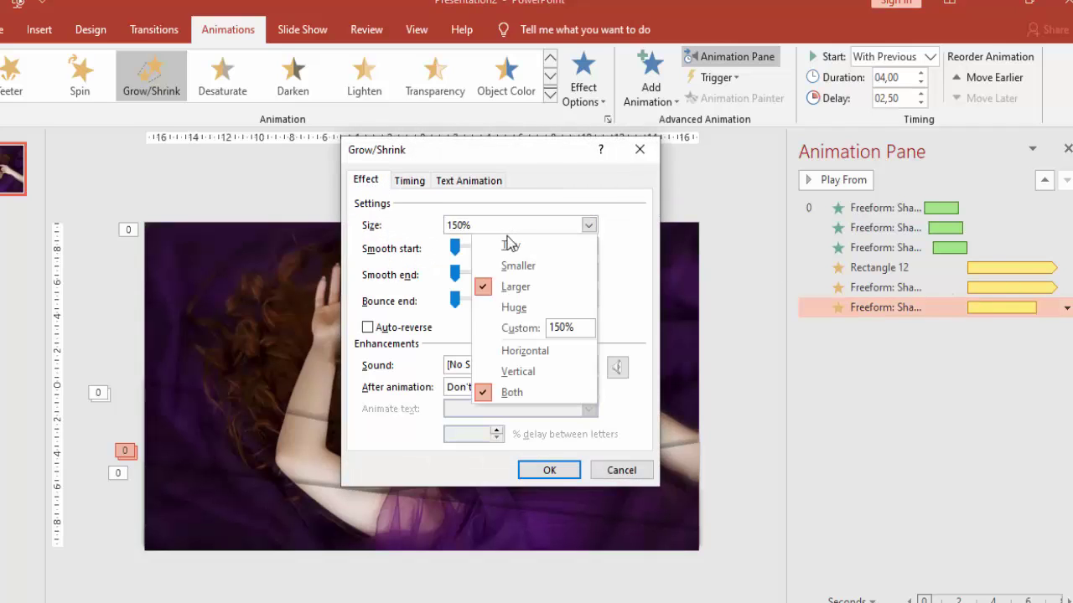
click(517, 348)
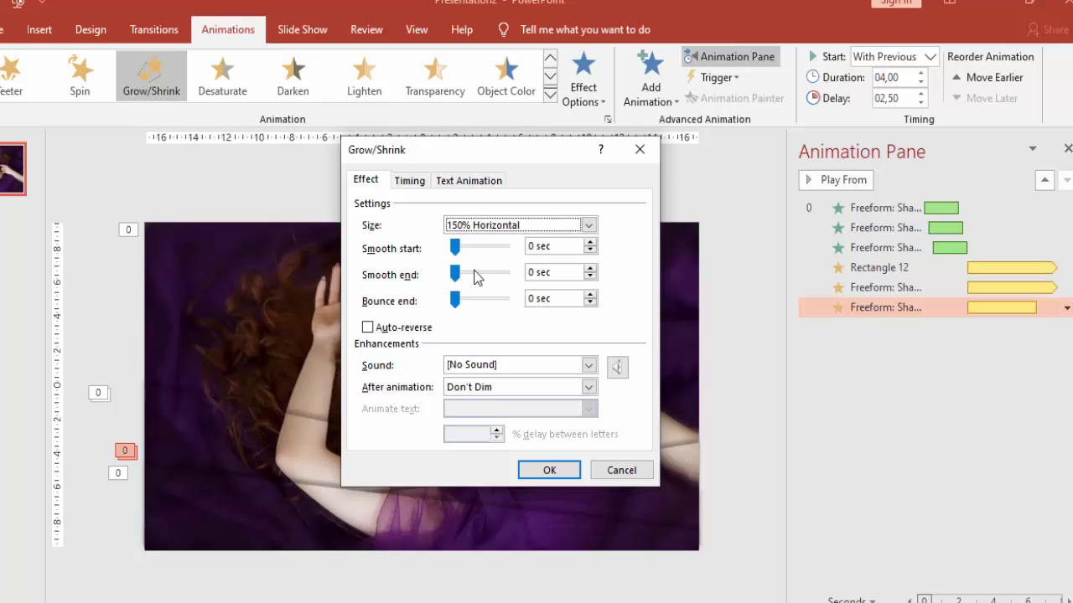
click(556, 249)
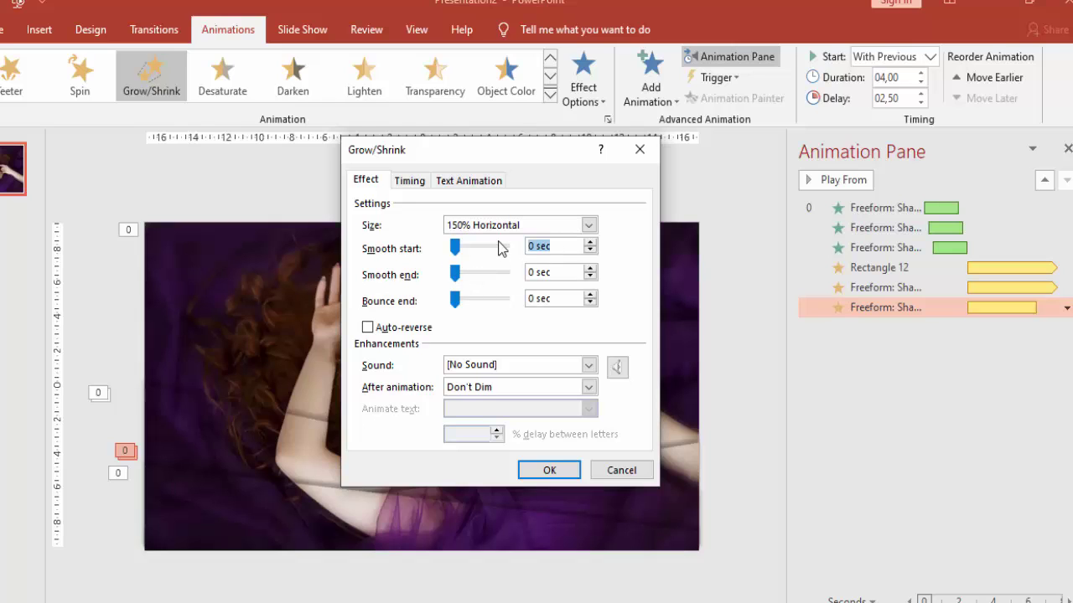
text(2)
click(574, 271)
text(2)
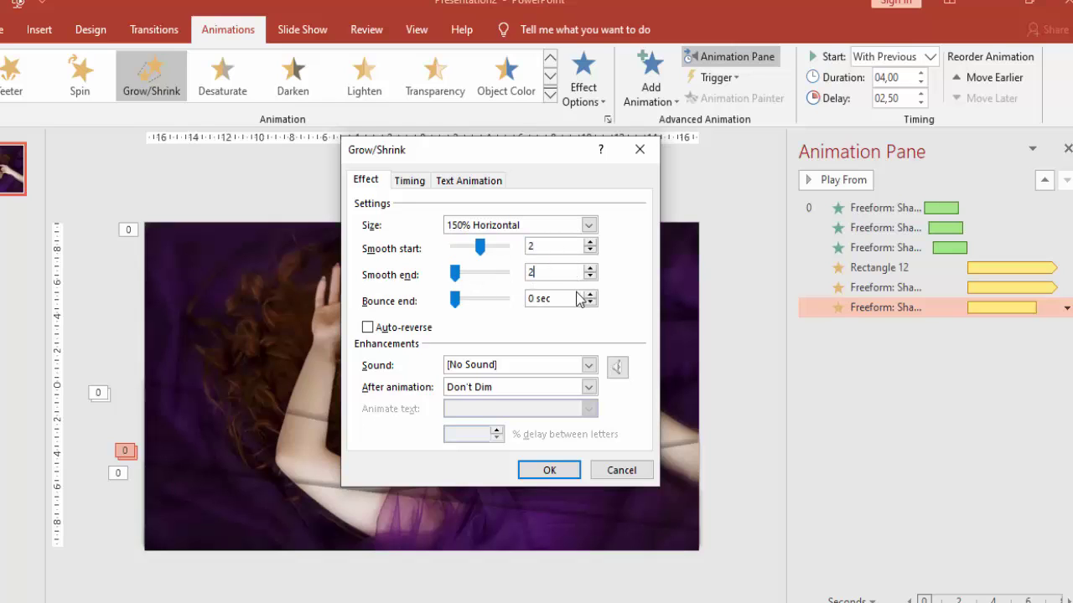
key(Tab)
click(403, 331)
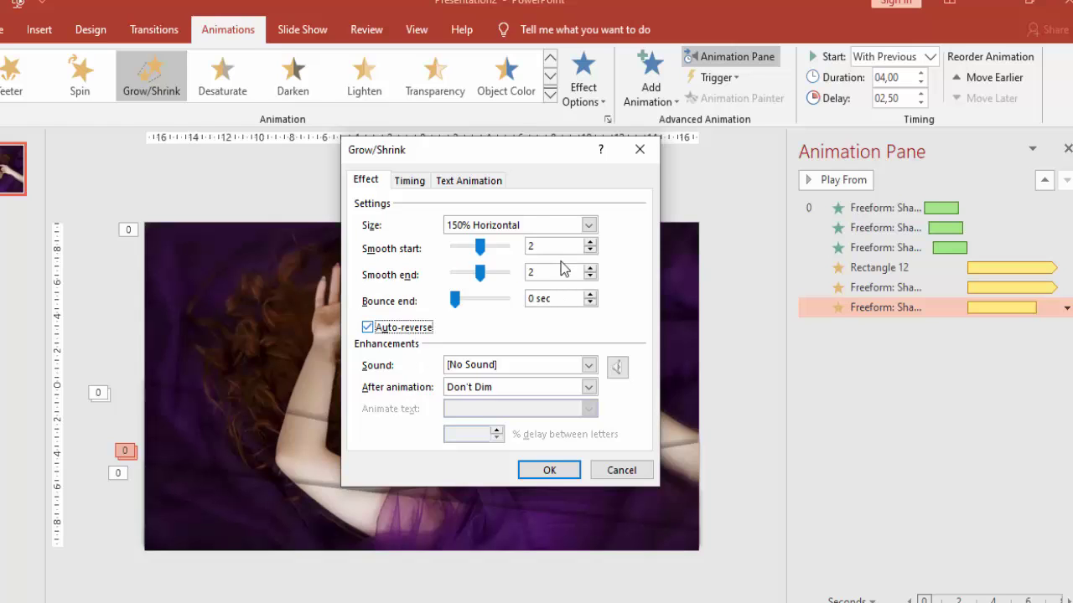
Step: Repeat the effect until end of slide, preview it, then select the other angled strip
click(411, 183)
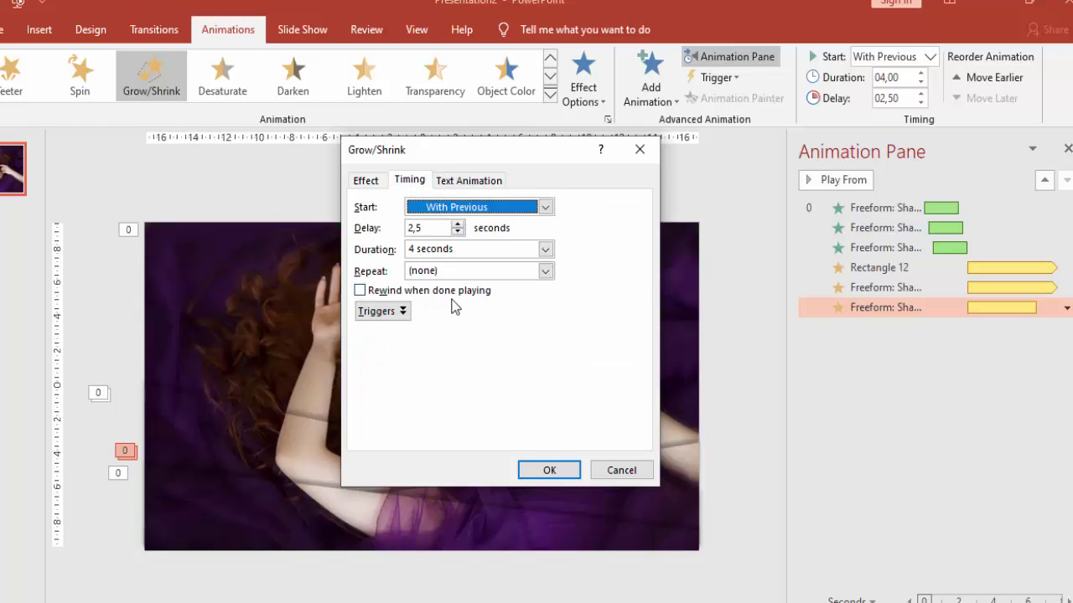
click(546, 271)
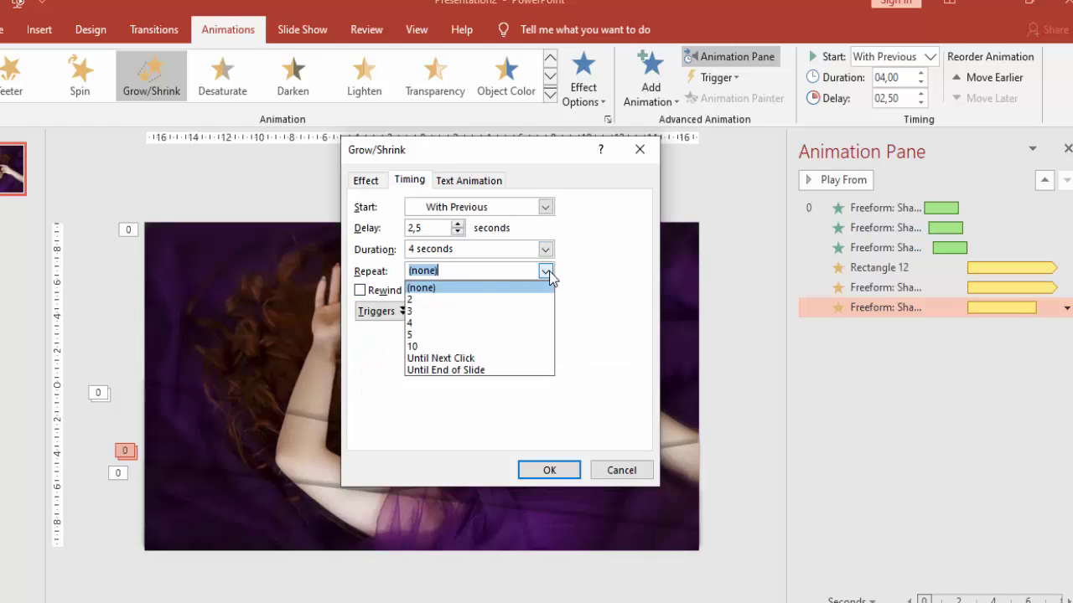
click(490, 370)
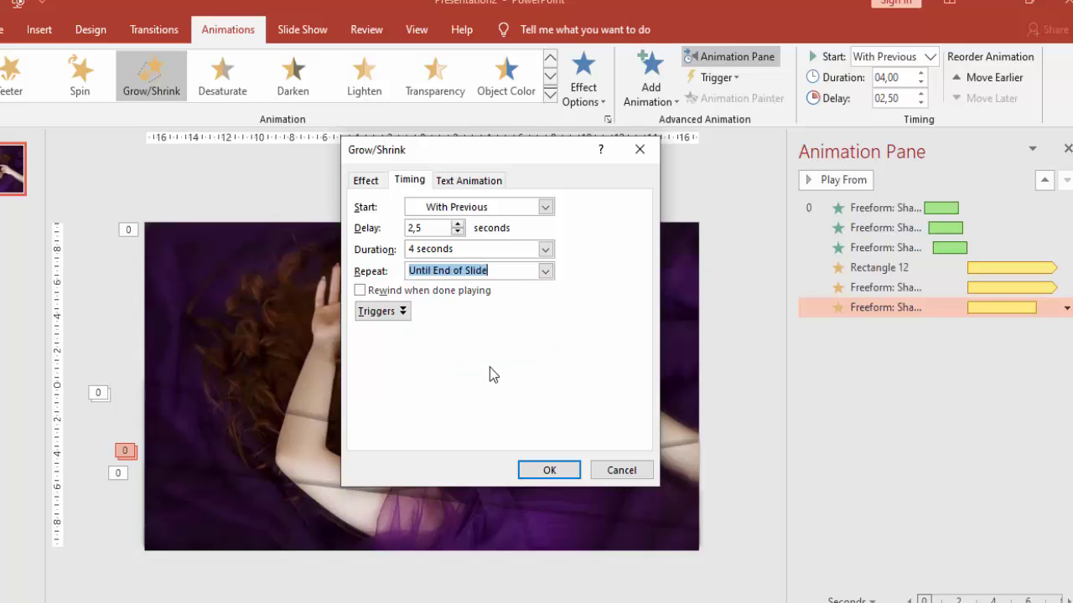
click(545, 470)
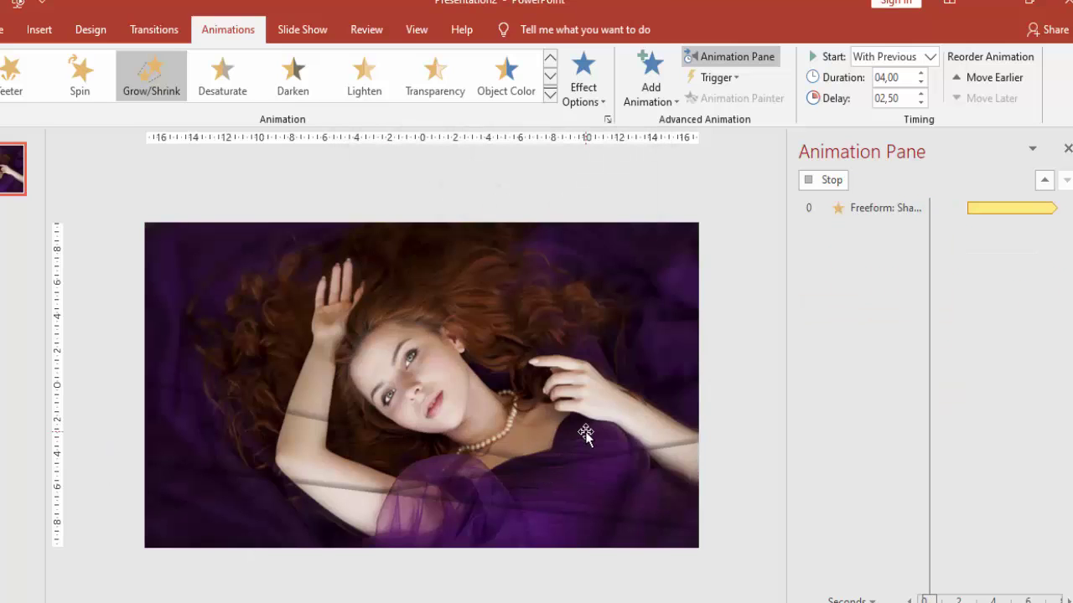
click(827, 184)
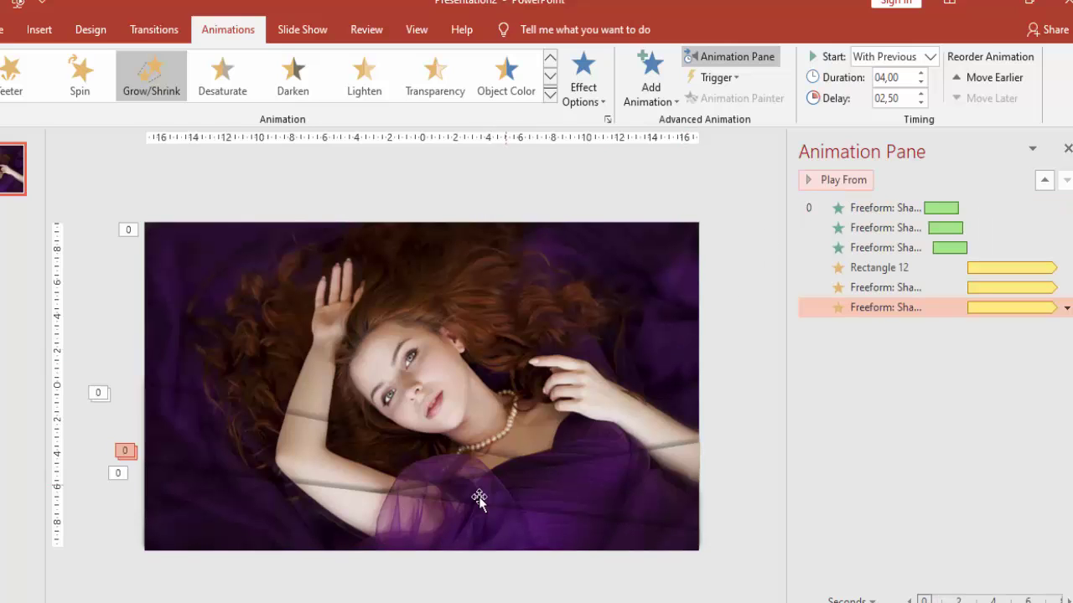
click(308, 521)
click(309, 521)
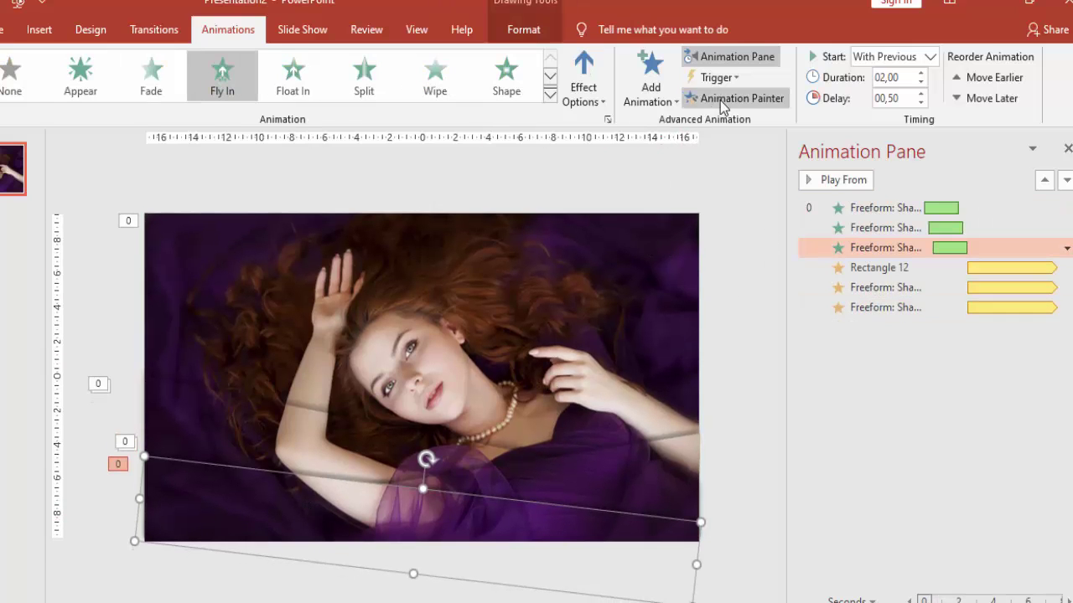
Step: Add a Grow/Shrink emphasis to this strip, With Previous, duration 4 seconds
click(650, 90)
click(942, 326)
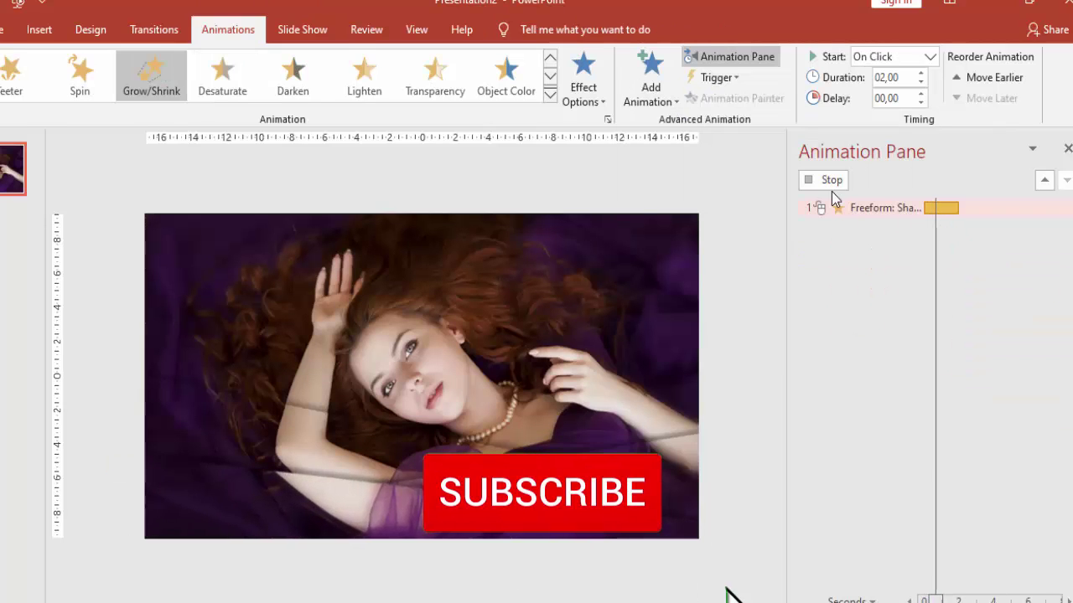
click(928, 56)
click(889, 96)
text(02,5)
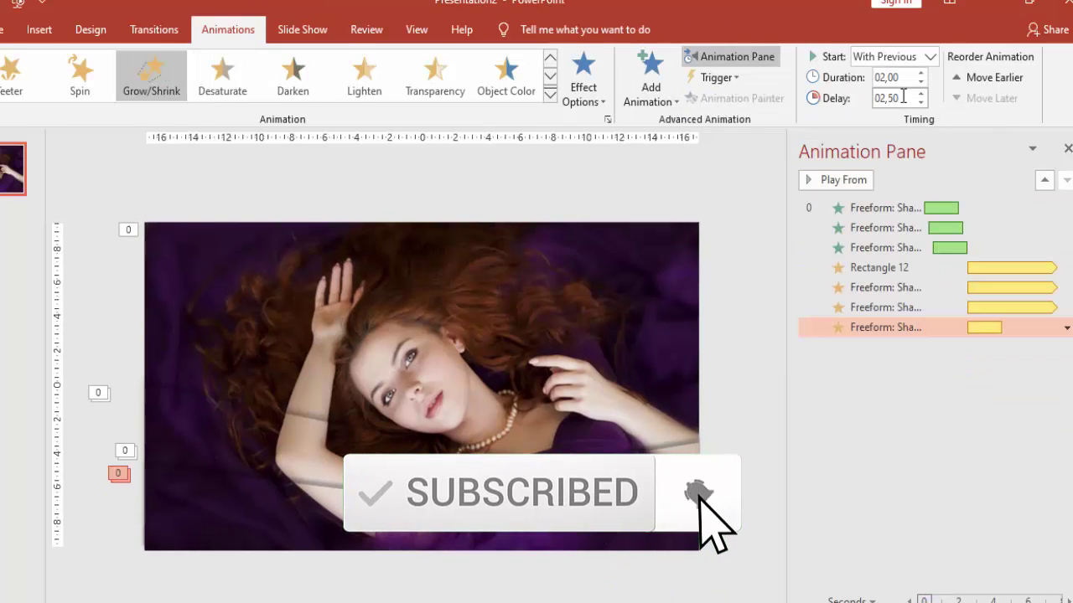
click(911, 78)
text(4)
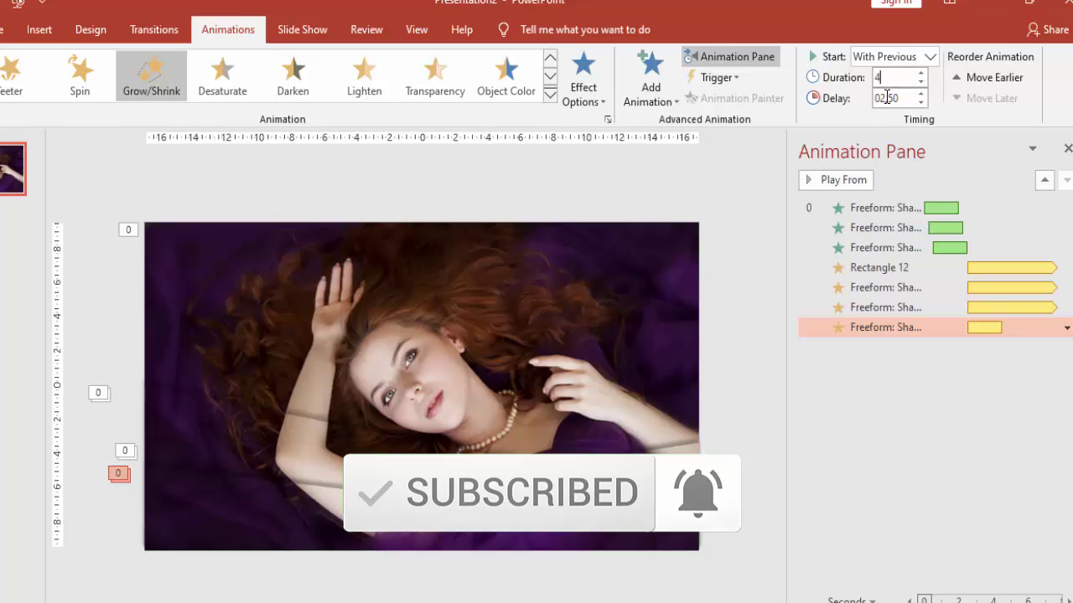
key(Tab)
Step: Set the effect to 150% Horizontal with 2 s smooth start and end and auto-reverse
double_click(986, 328)
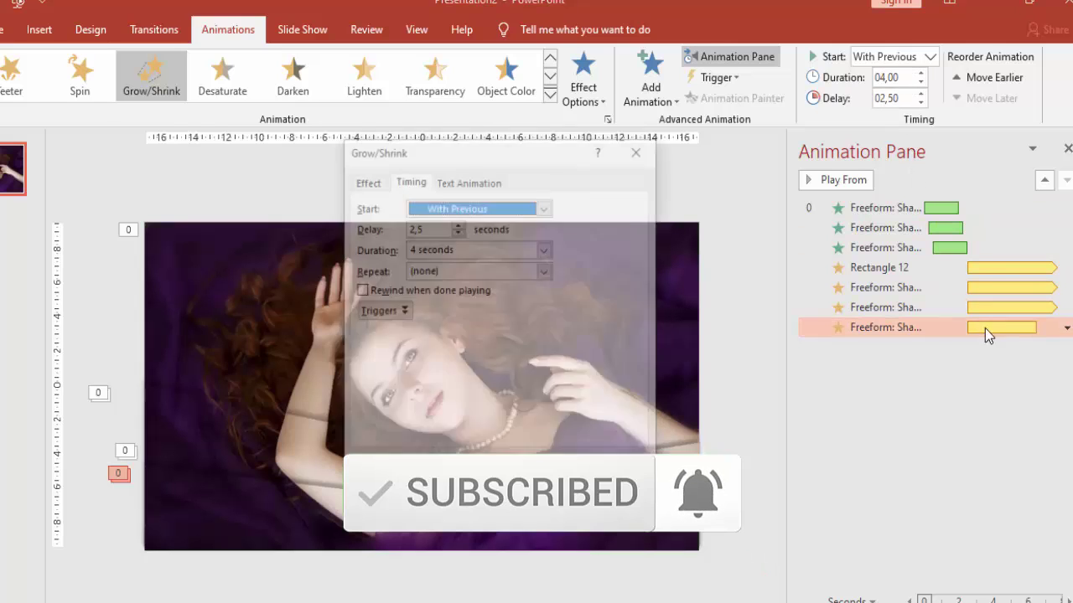
click(375, 188)
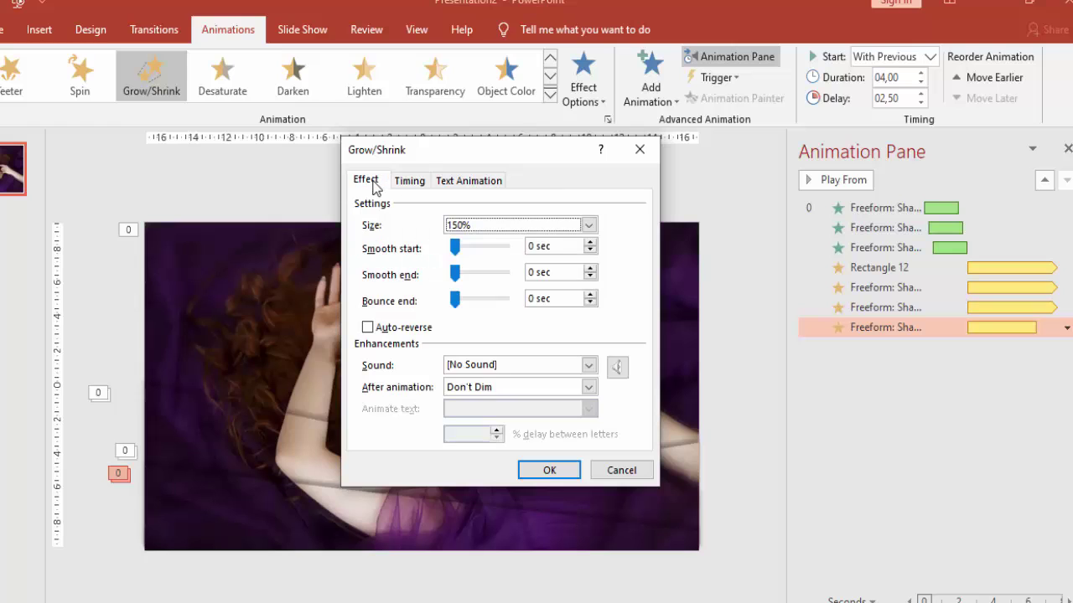
click(537, 226)
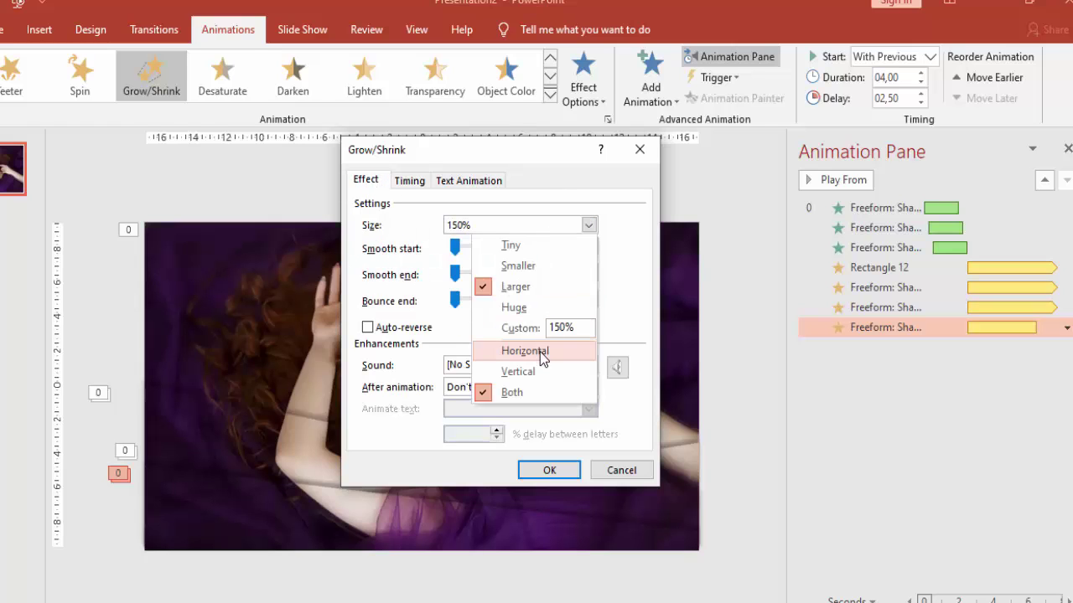
click(542, 353)
click(546, 247)
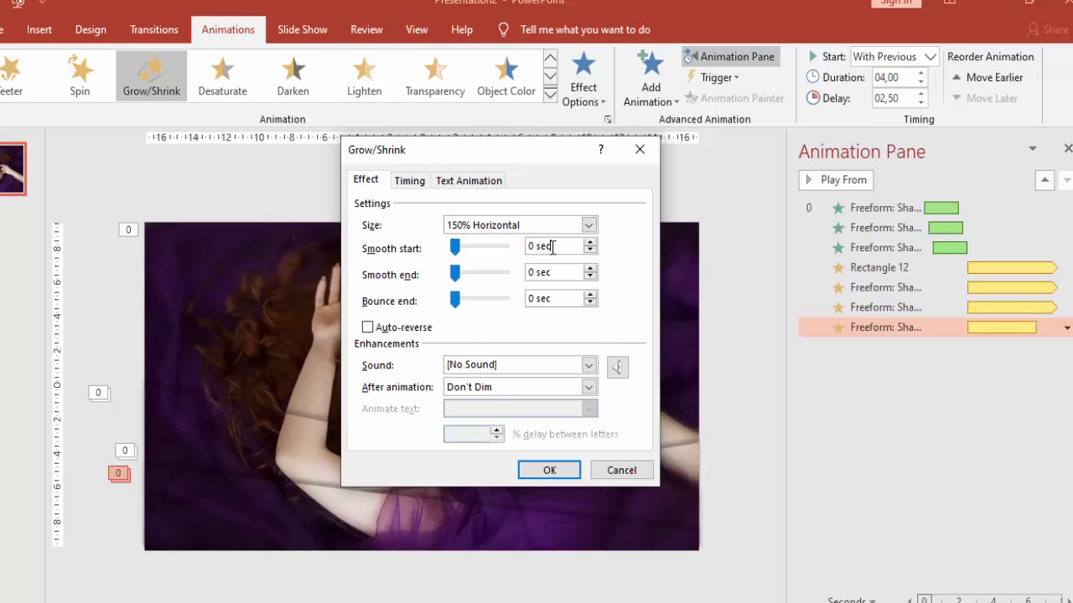
drag(563, 248, 519, 239)
text(2)
click(571, 272)
drag(563, 272, 491, 274)
text(2)
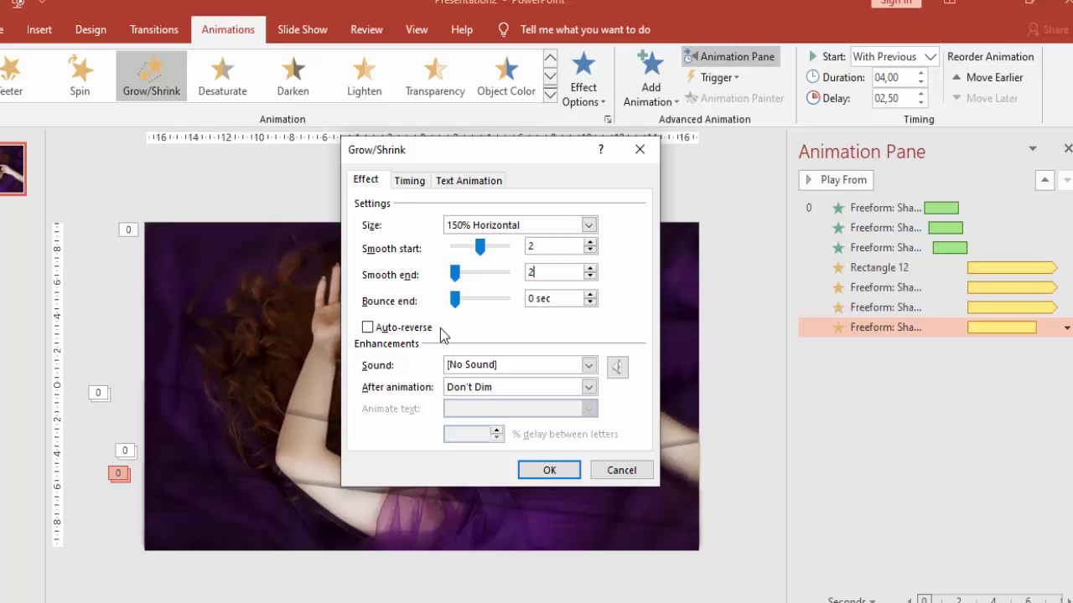
key(Tab)
click(434, 335)
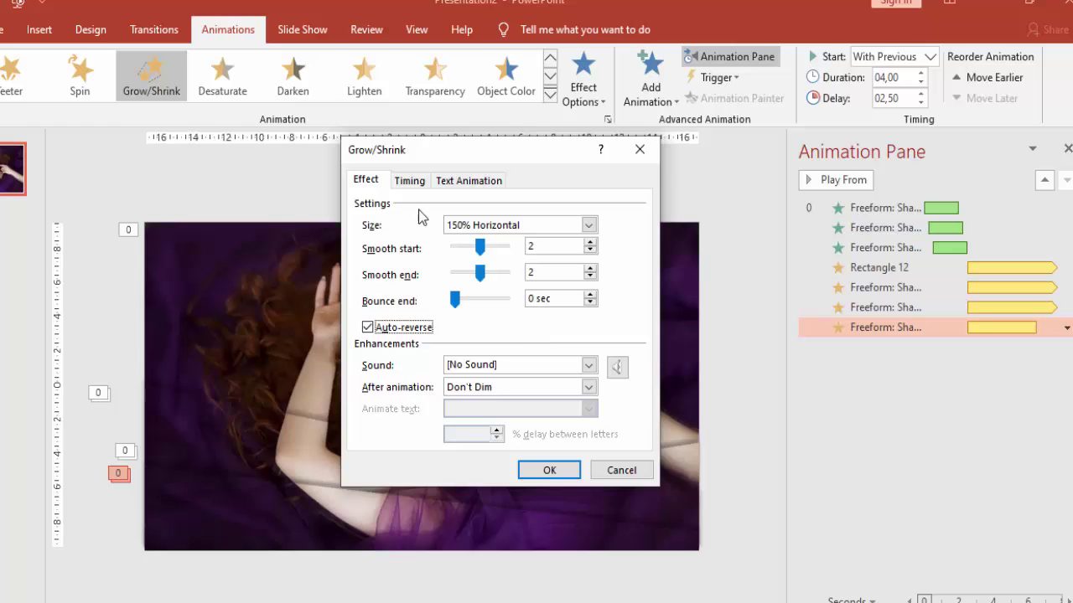
Step: Make it repeat until end of slide, apply, and stop the preview
click(409, 181)
click(545, 270)
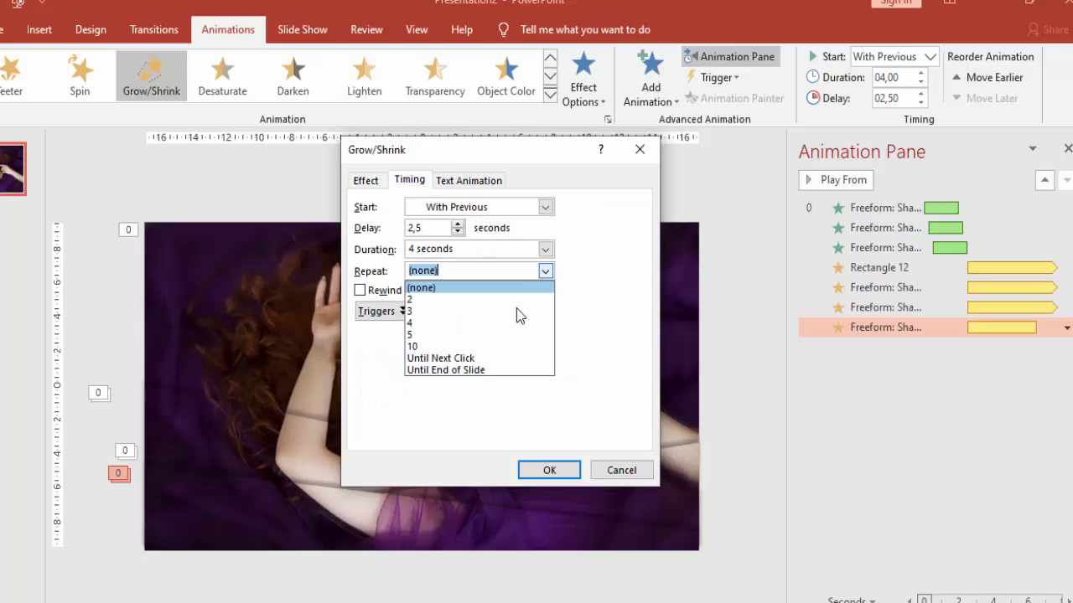
click(492, 370)
click(551, 471)
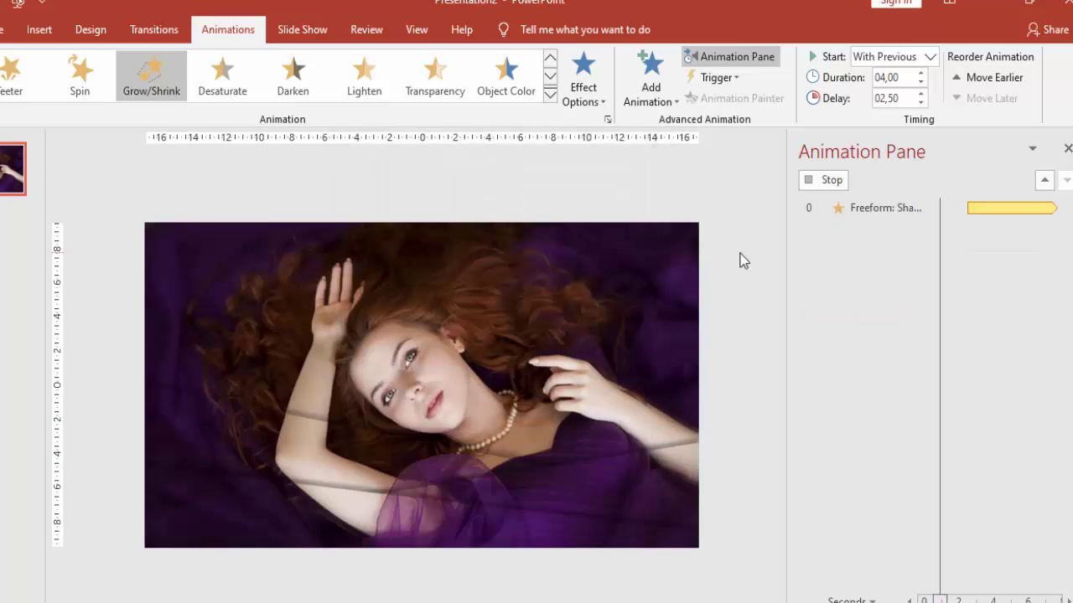
click(835, 179)
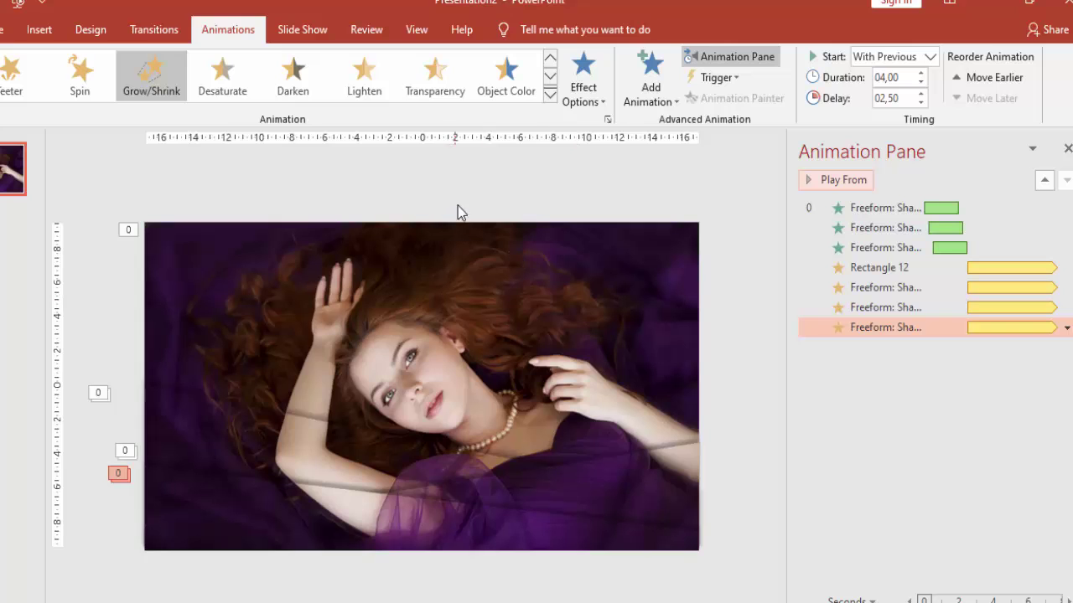
Step: Insert a text box reading 'BEST TEMPLATE FOR YOU'
click(39, 30)
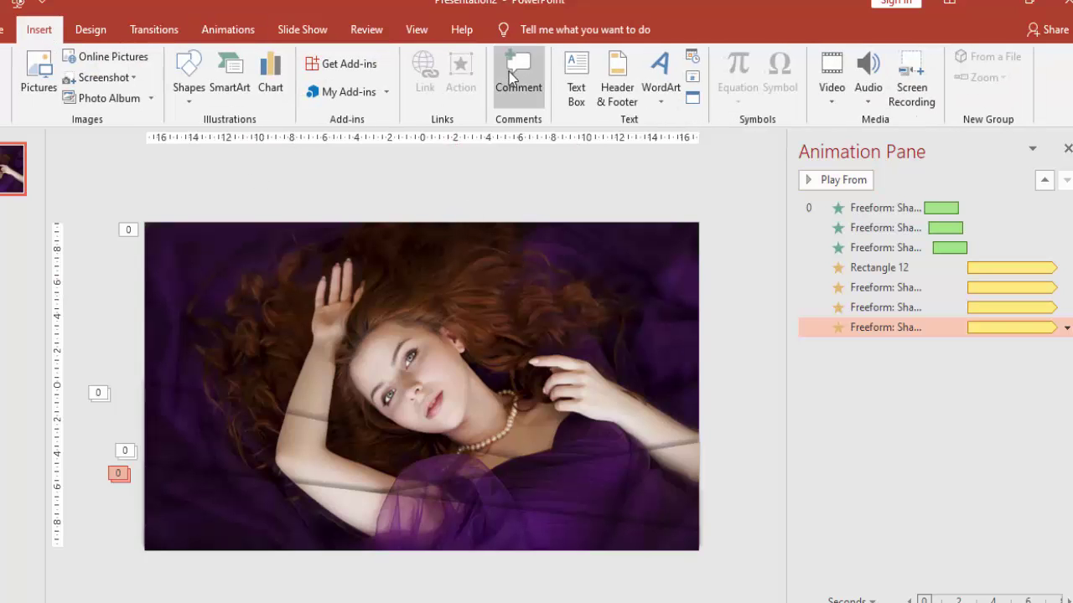
click(368, 173)
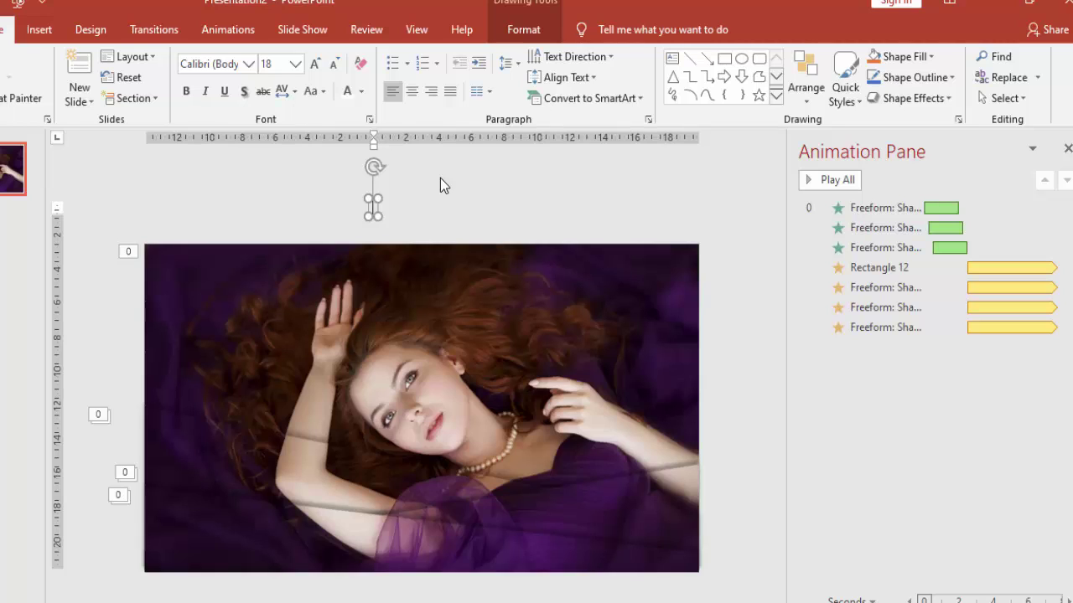
text(BEST TE)
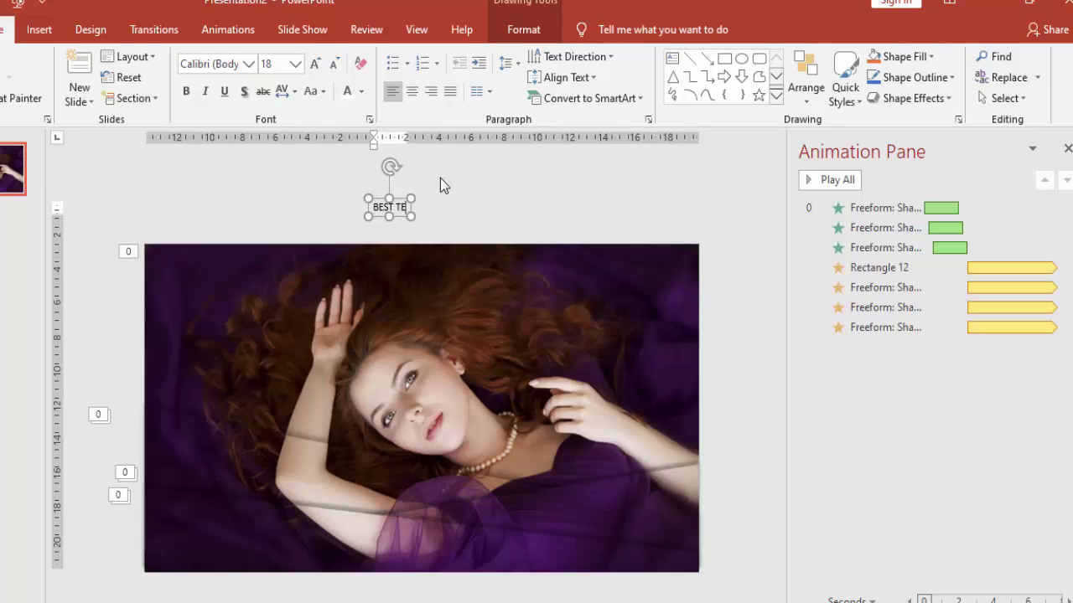
text(MPLATE)
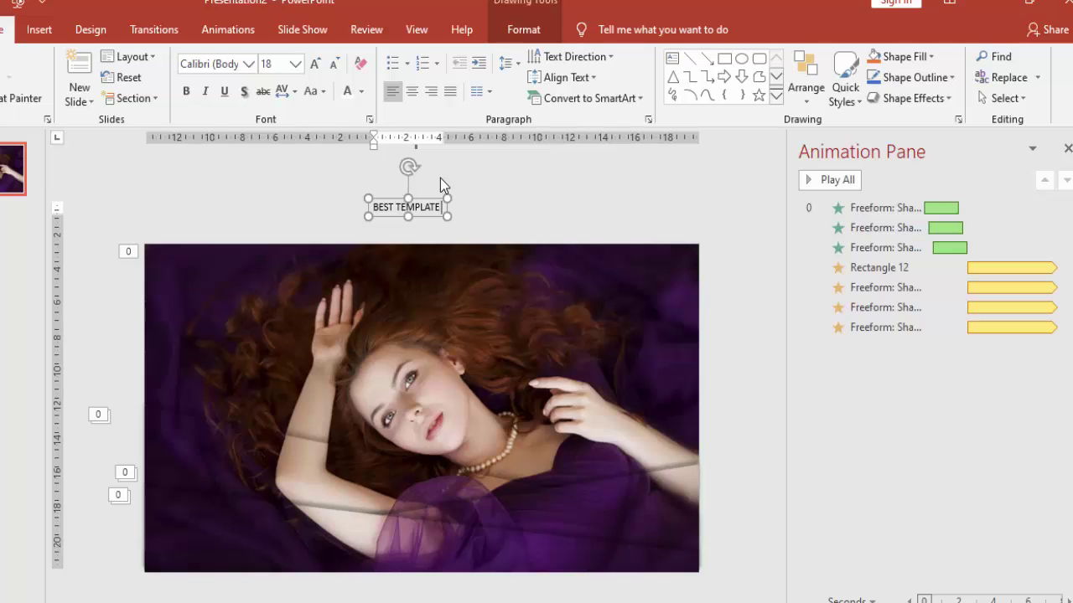
text( FOR )
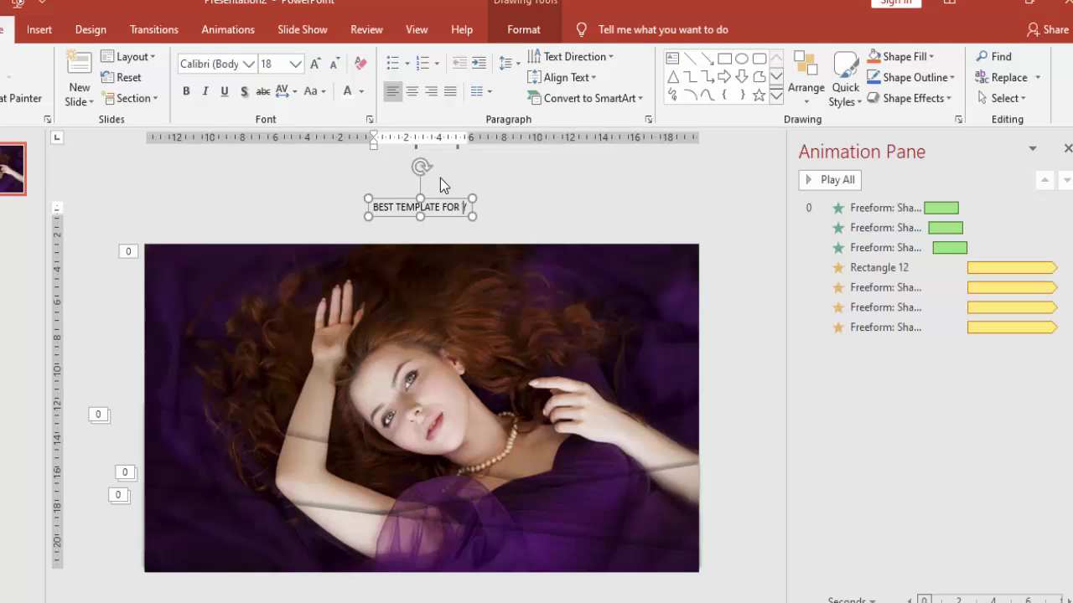
text(YOU)
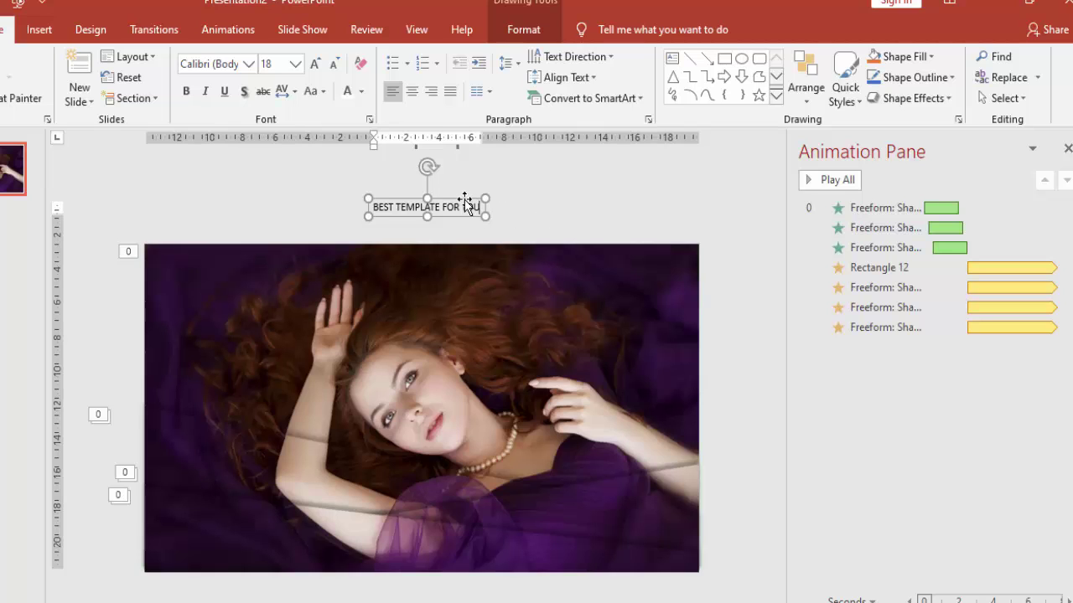
Step: Format the text as white Montserrat 24 pt and move it onto the photo's upper area
click(464, 199)
click(249, 66)
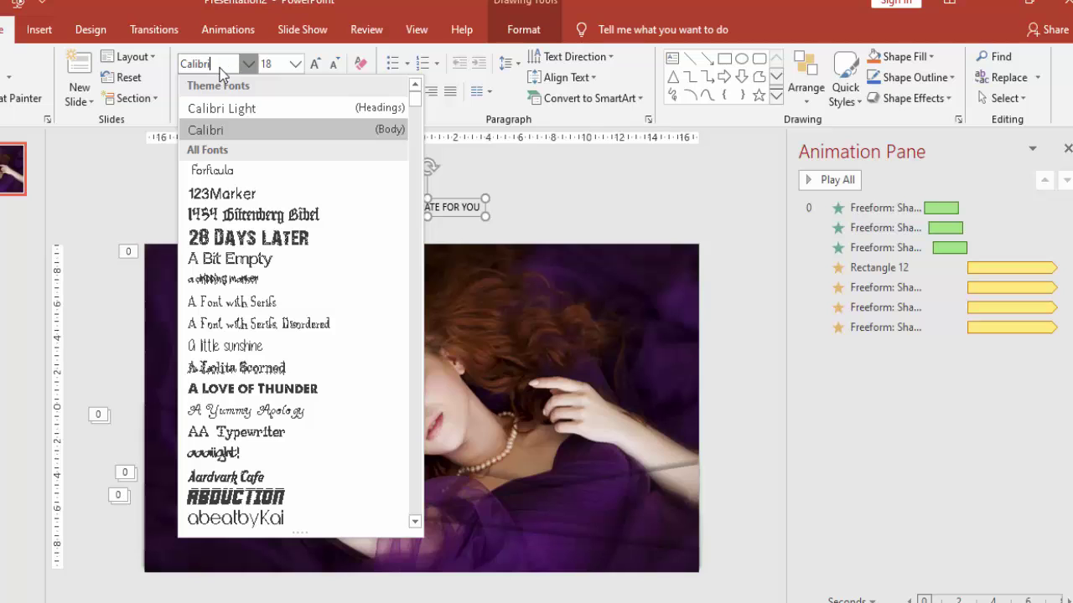
drag(220, 67, 184, 64)
text(Montserrat)
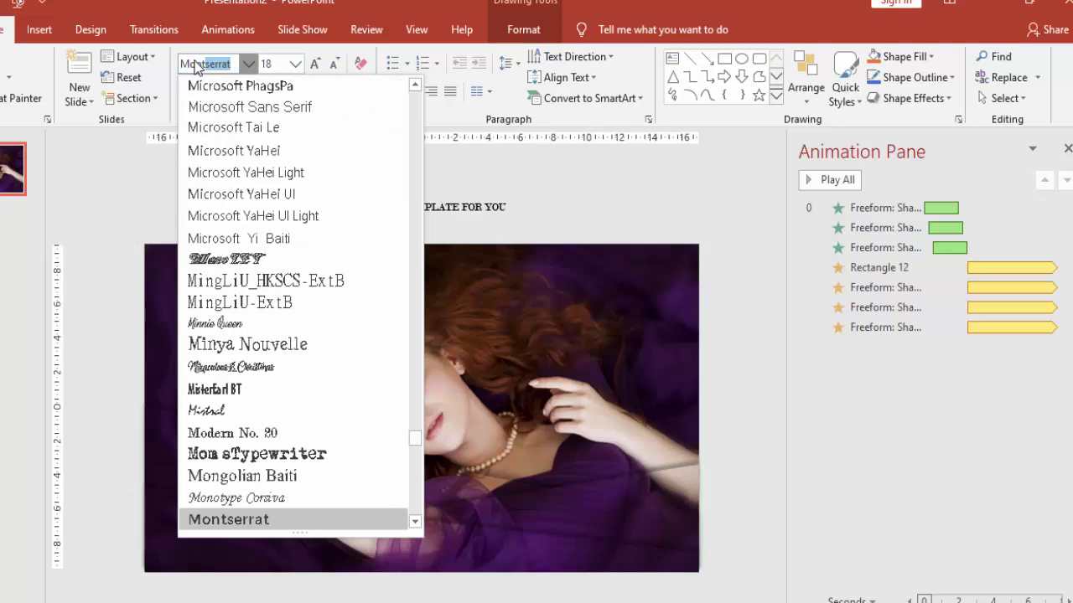
key(Return)
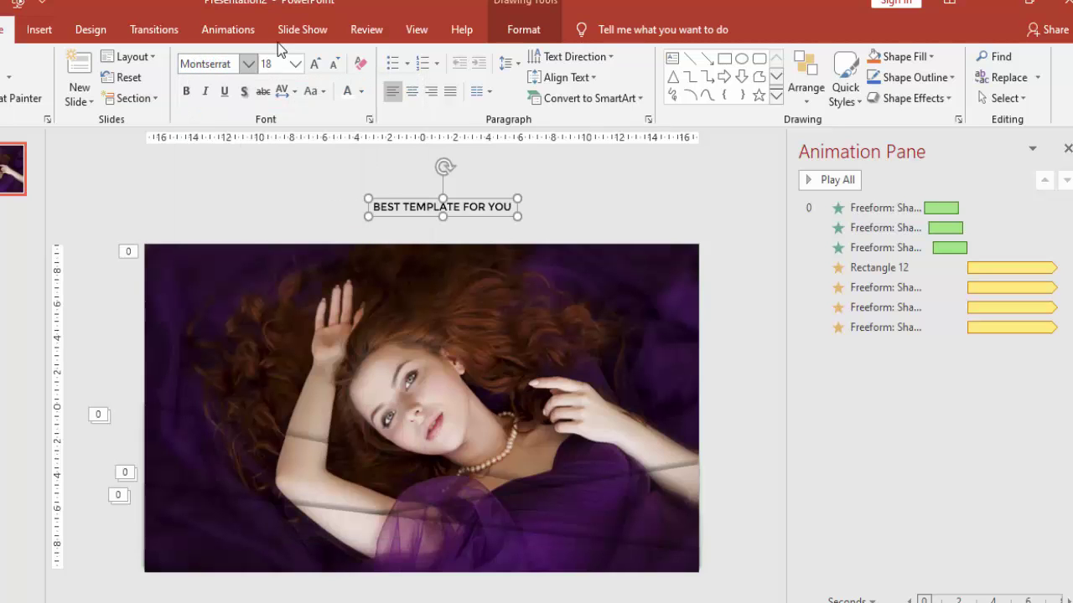
click(345, 91)
drag(429, 218, 427, 276)
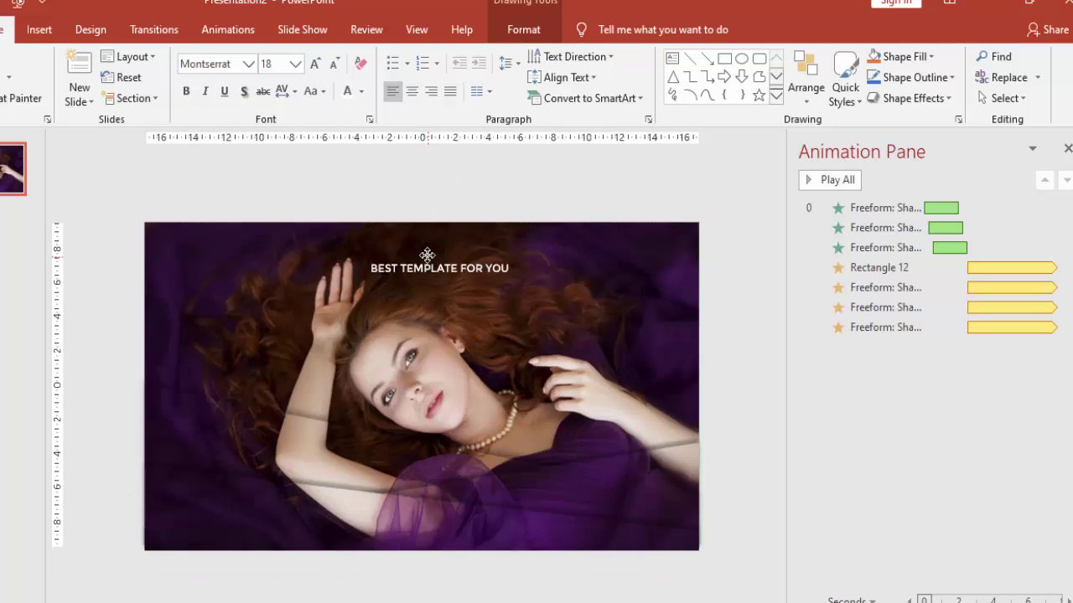
click(295, 64)
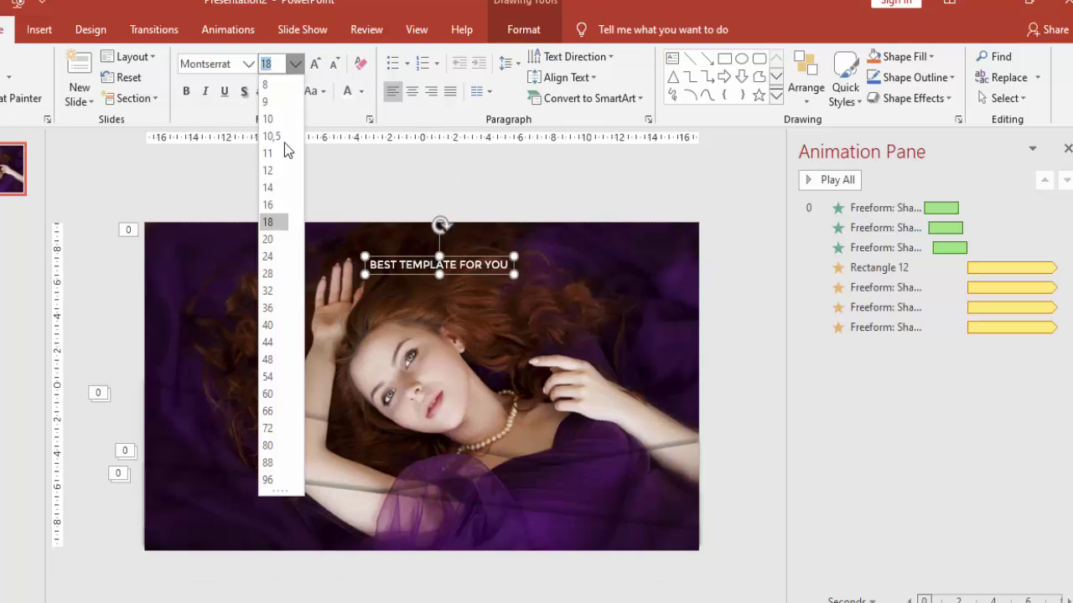
click(271, 256)
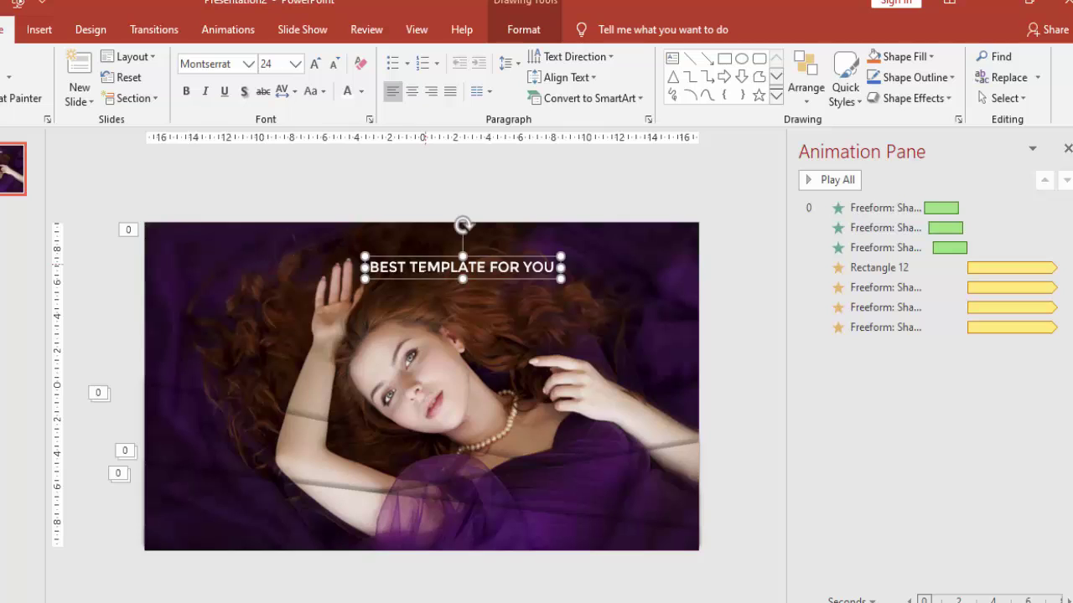
Step: Duplicate the title box below, change it to 'POWERPOINT' in League Spartan 44 pt
mouse_move(431, 267)
ctrl+mouse_down()
mouse_move(420, 289)
mouse_move(537, 289)
ctrl+mouse_up()
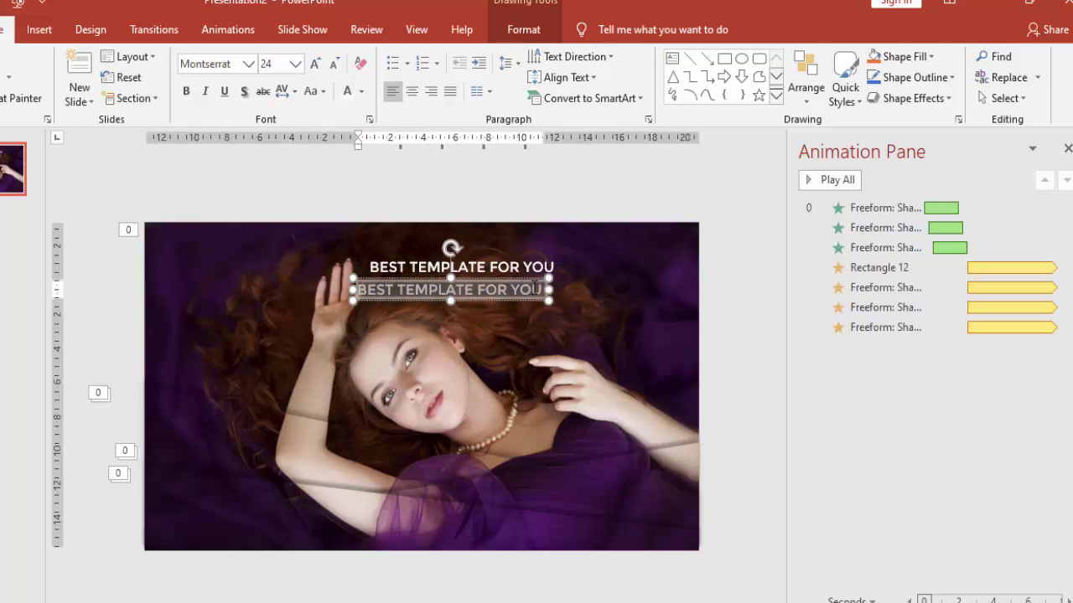
text(POWE)
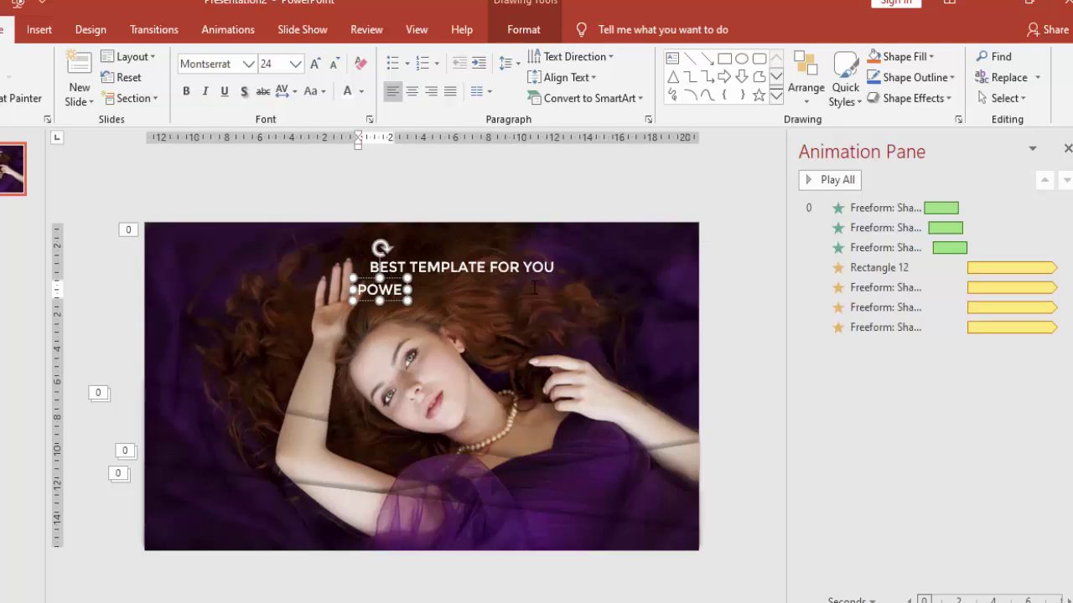
text(RPOINT)
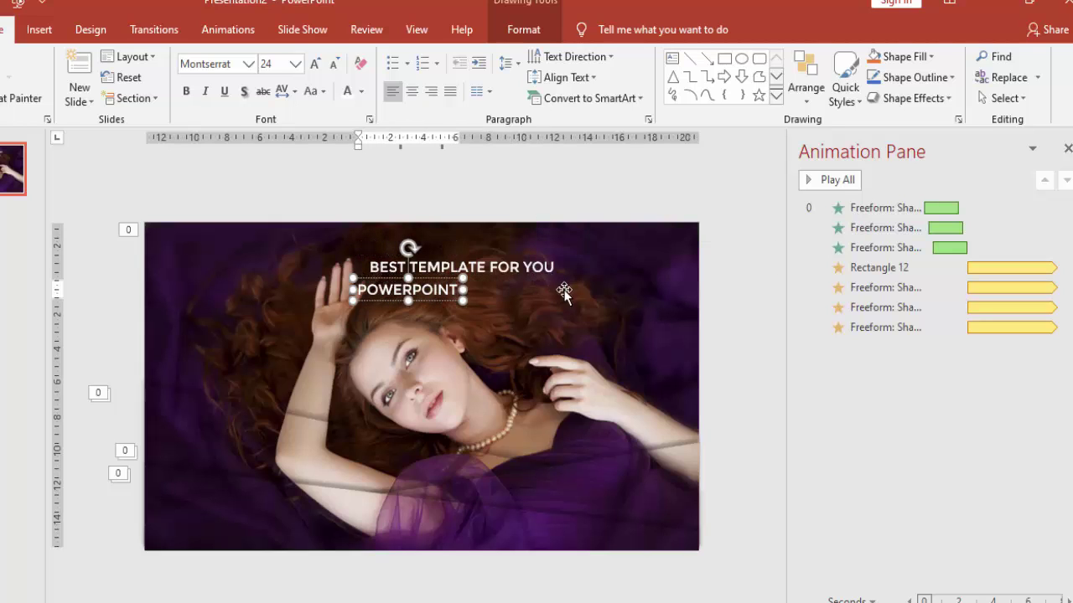
click(445, 303)
click(225, 67)
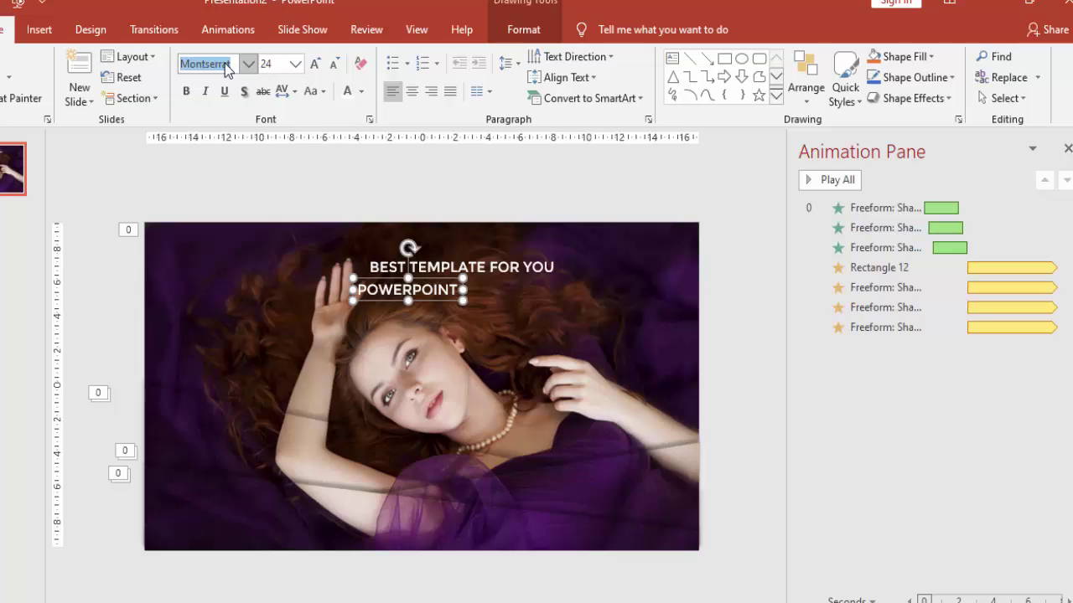
text(League Spart)
key(Return)
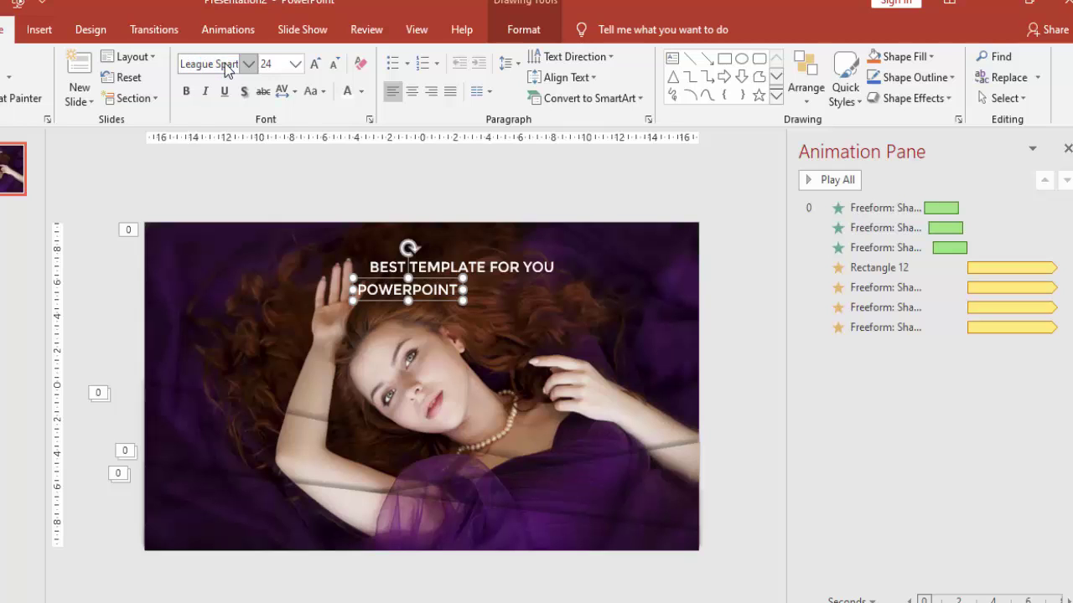
click(295, 64)
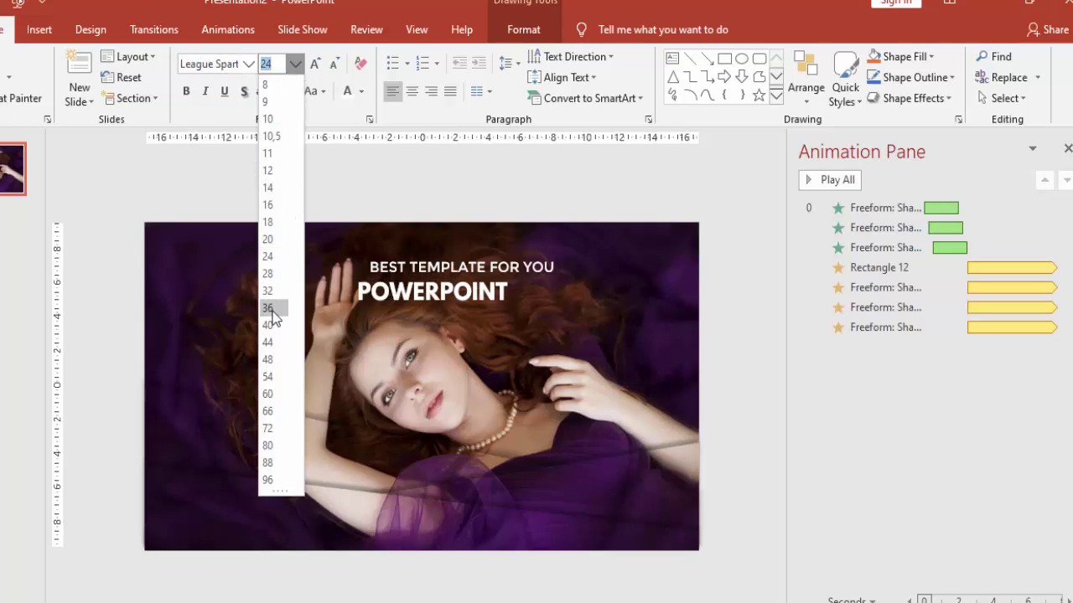
click(270, 342)
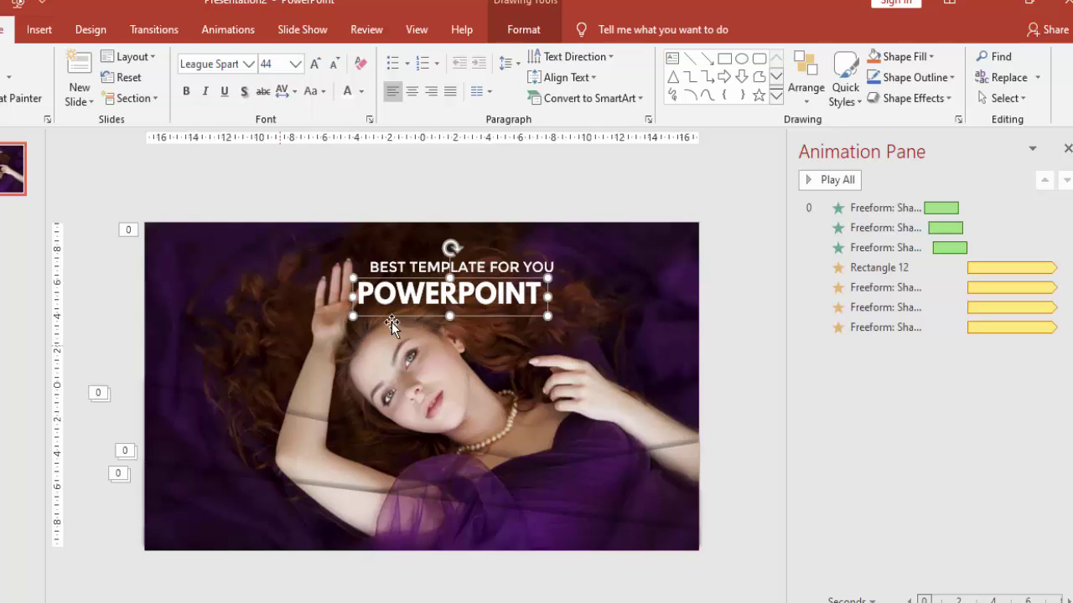
Step: Centre-align both title lines and shift them left toward the photo's centre
shift+click(419, 267)
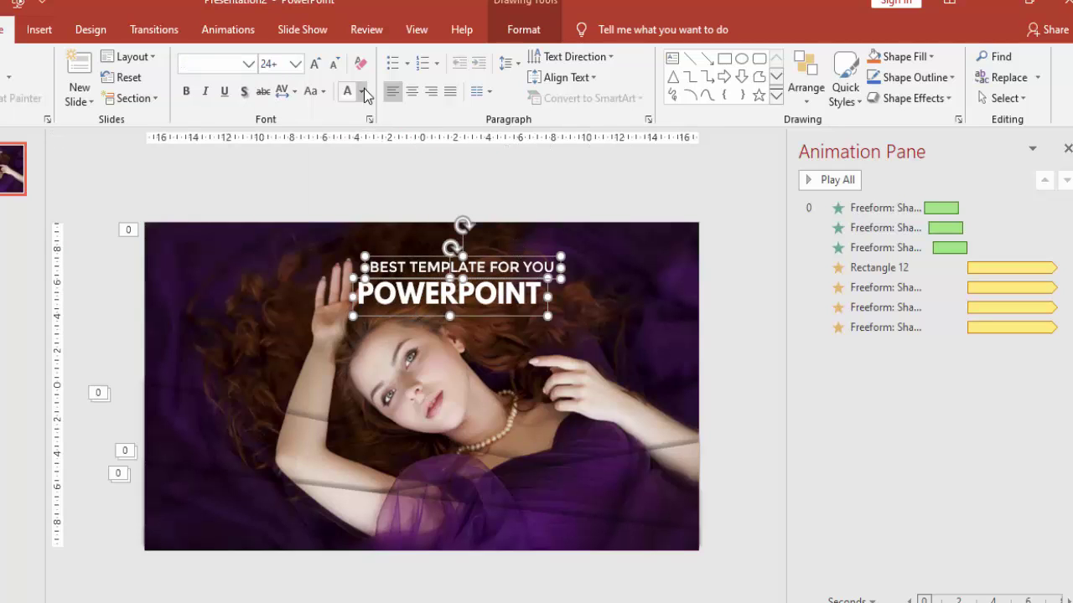
click(408, 97)
click(523, 29)
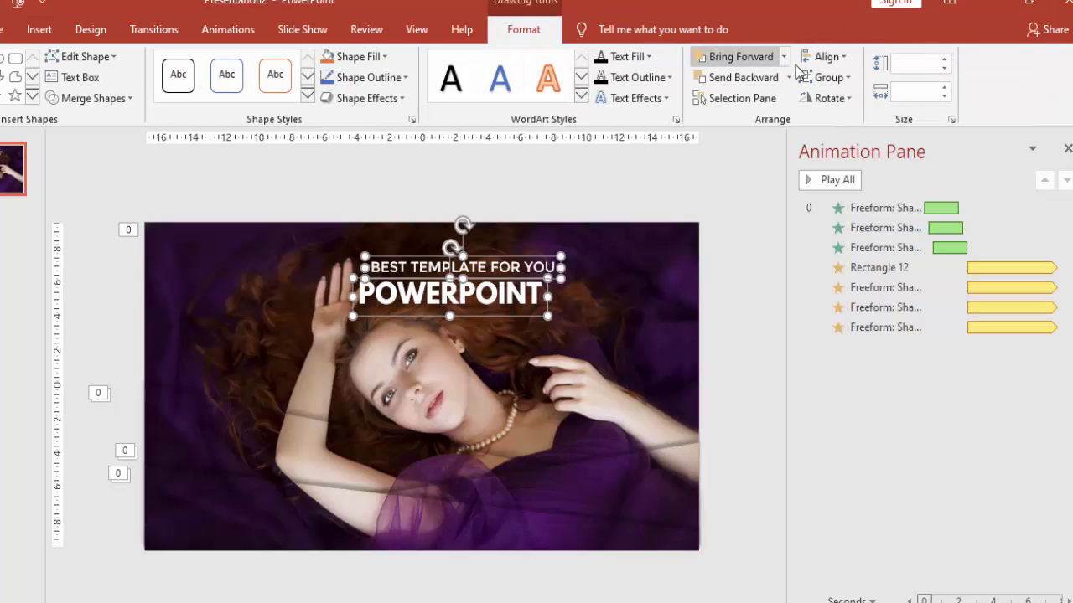
click(817, 59)
click(826, 101)
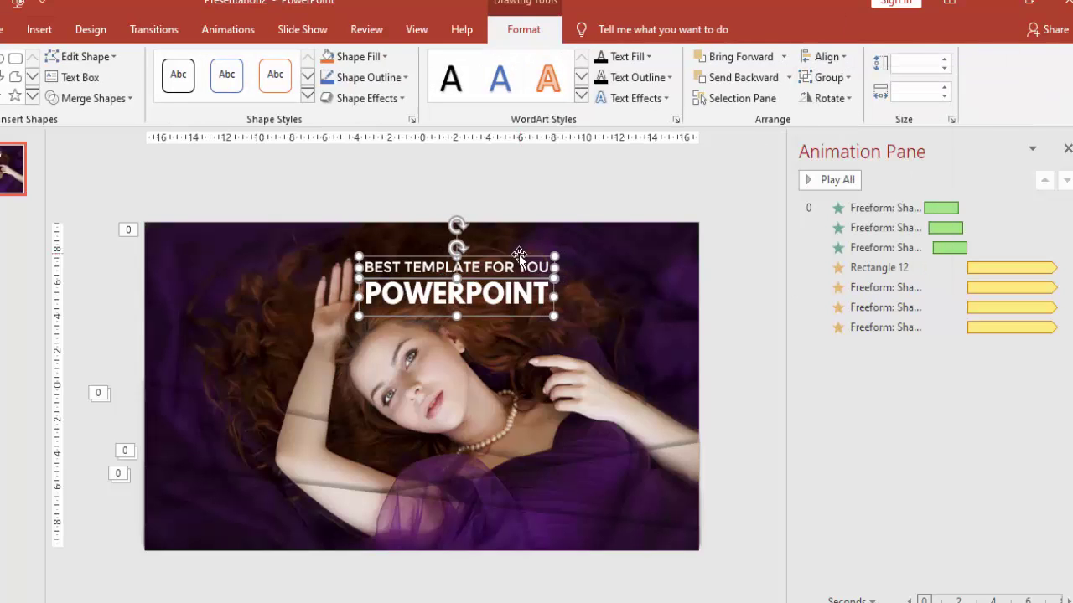
click(511, 201)
drag(513, 262, 490, 257)
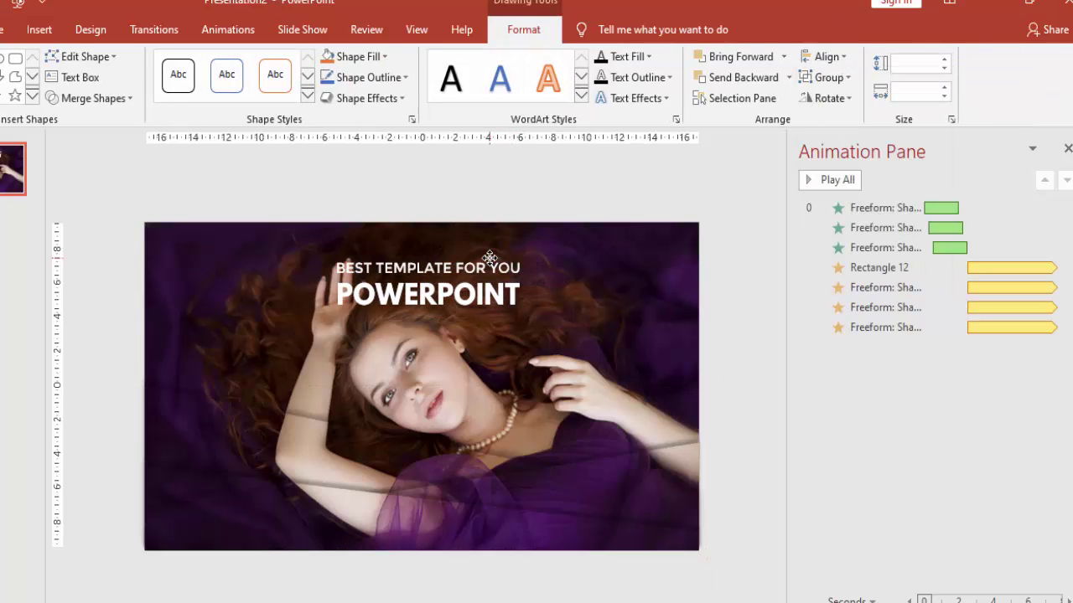
Step: Close the Animation Pane and open the context menu for the title text
click(732, 267)
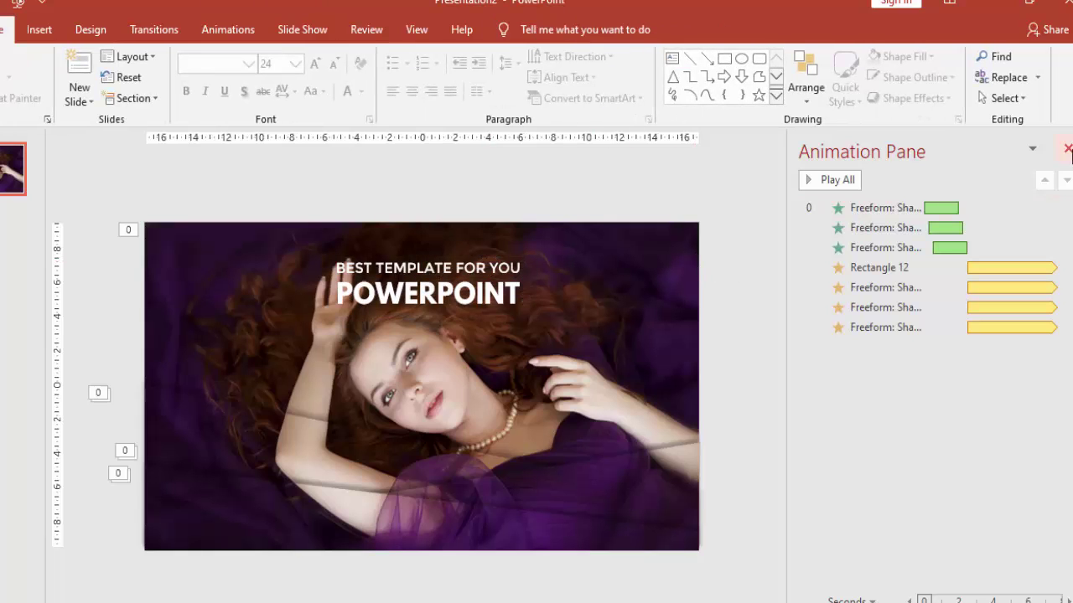
click(1067, 150)
click(649, 315)
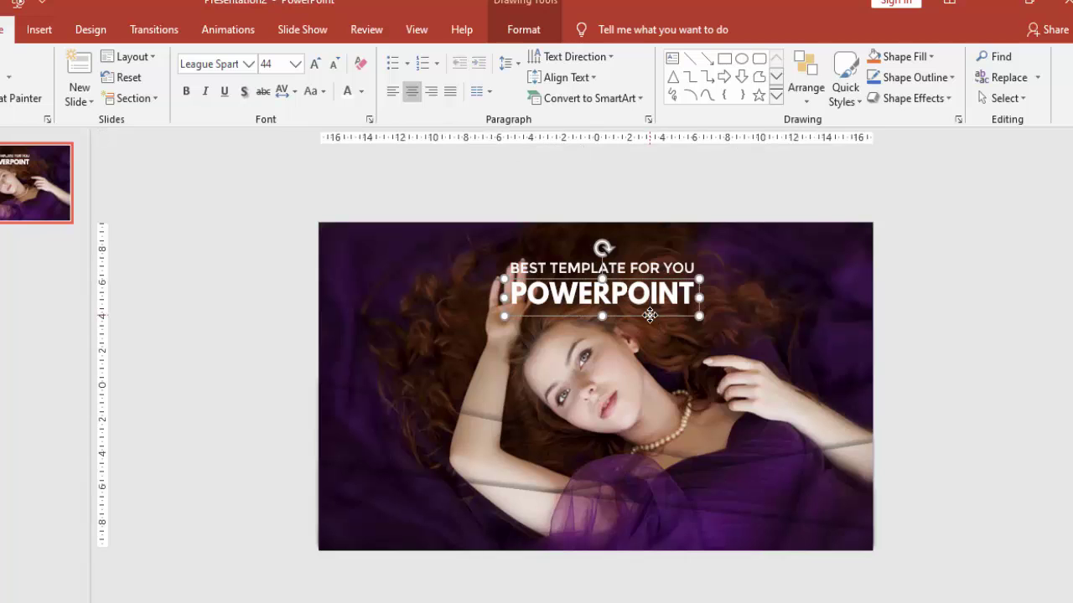
right_click(650, 315)
Step: Give the POWERPOINT text an outer shadow with 70% transparency
click(671, 579)
click(936, 213)
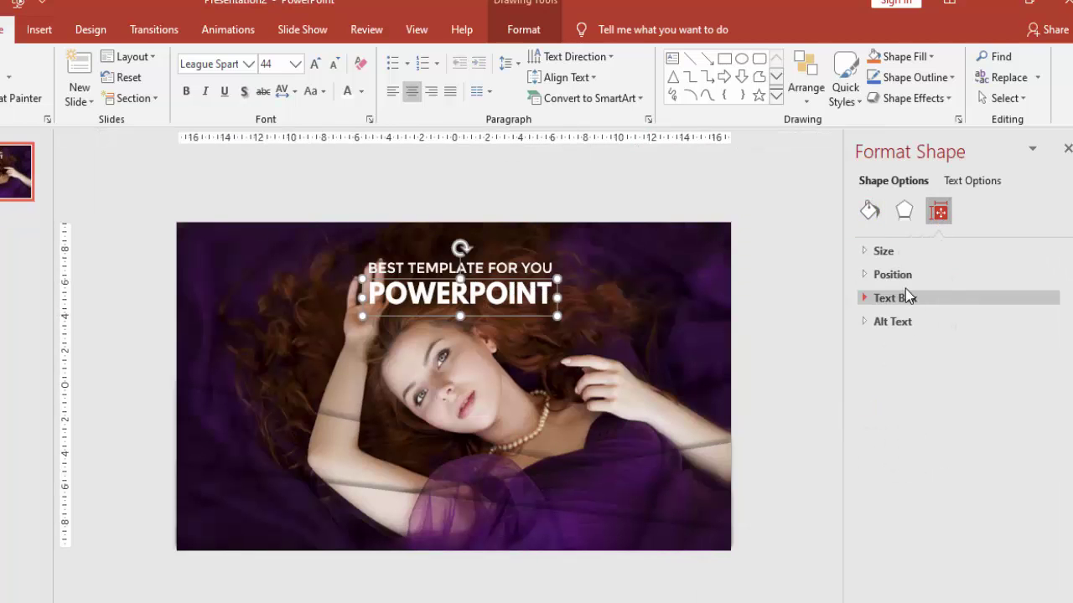
click(959, 182)
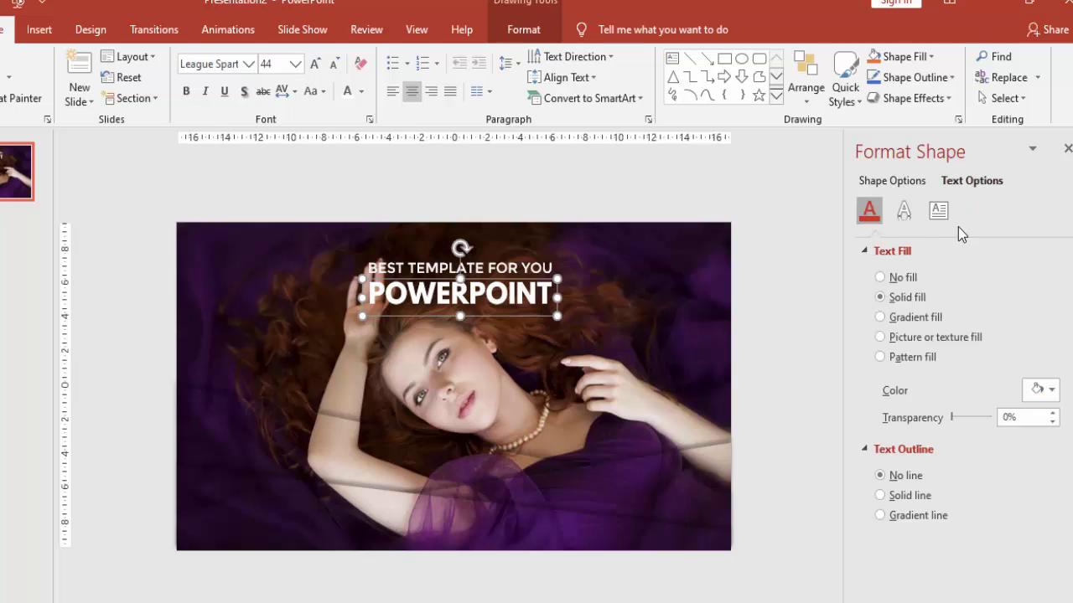
click(904, 219)
click(1043, 281)
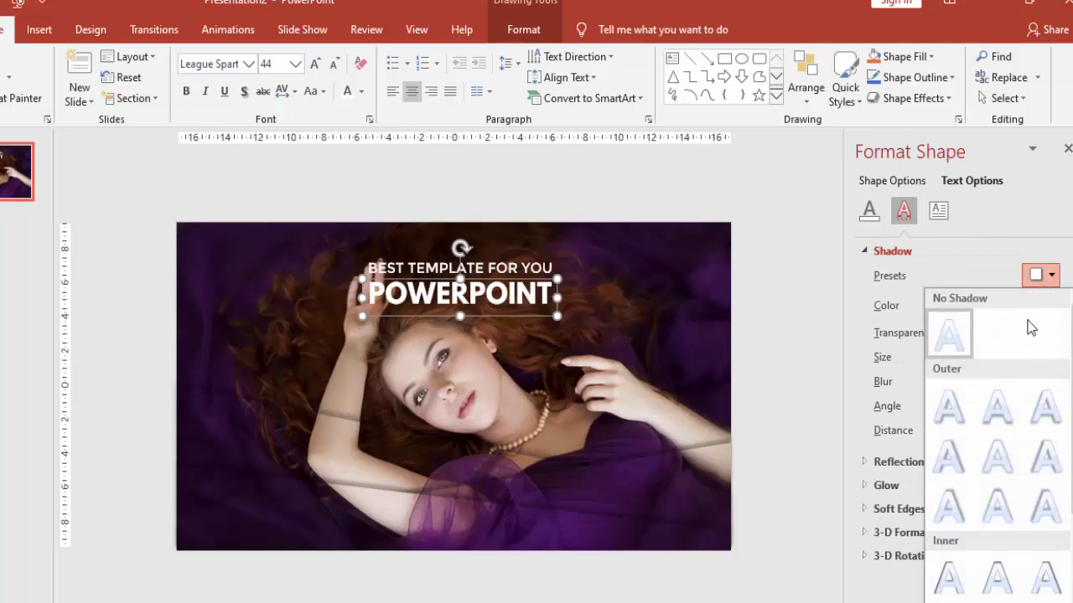
click(1006, 419)
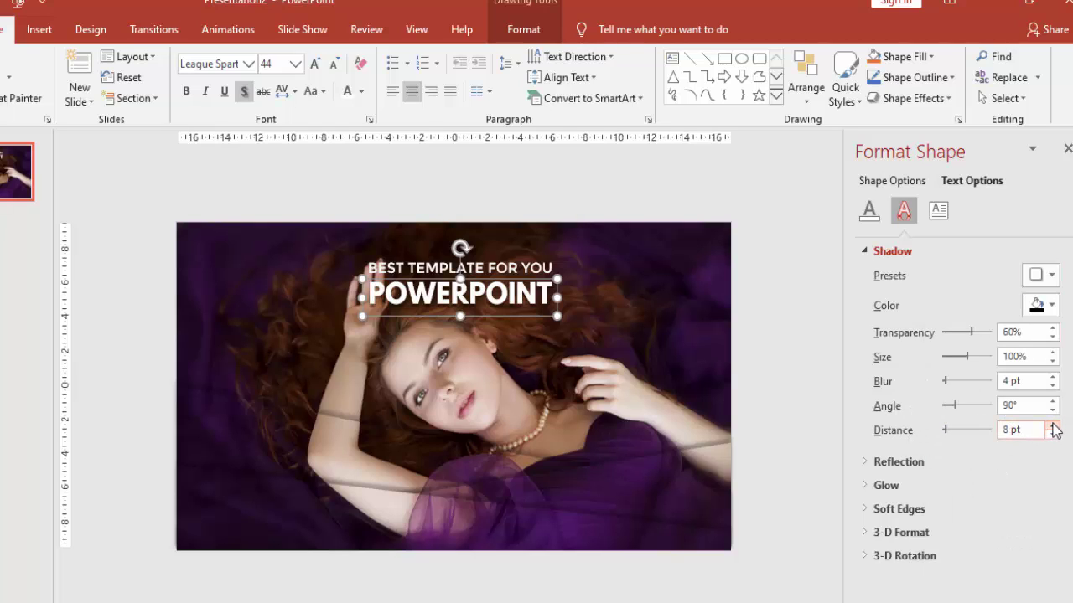
drag(1047, 333, 991, 336)
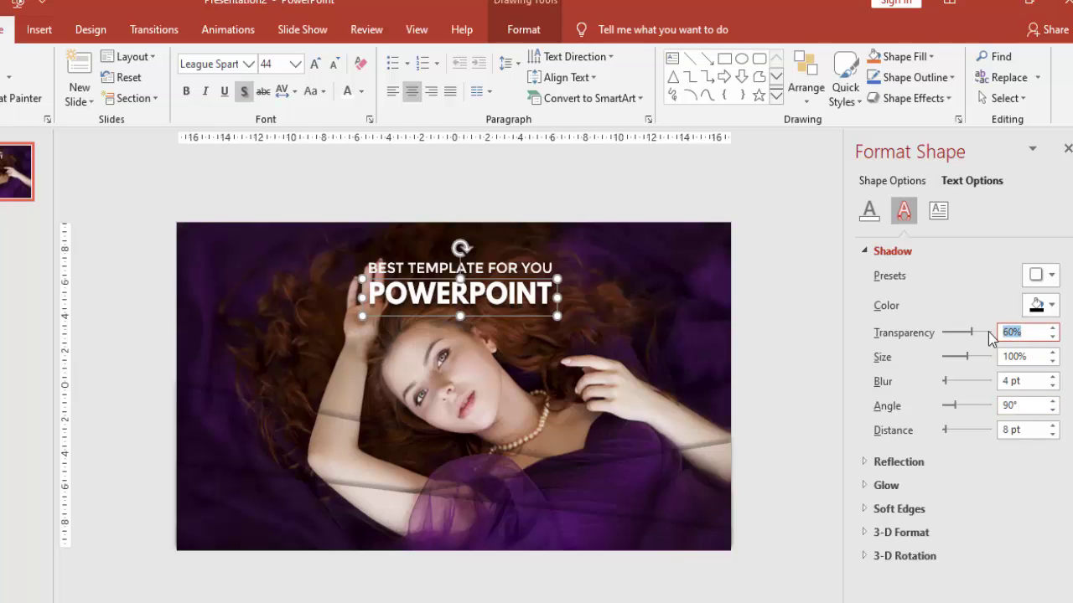
text(70)
key(Tab)
Step: Give BEST TEMPLATE FOR YOU an outer shadow at 70% transparency and distance 6
click(543, 269)
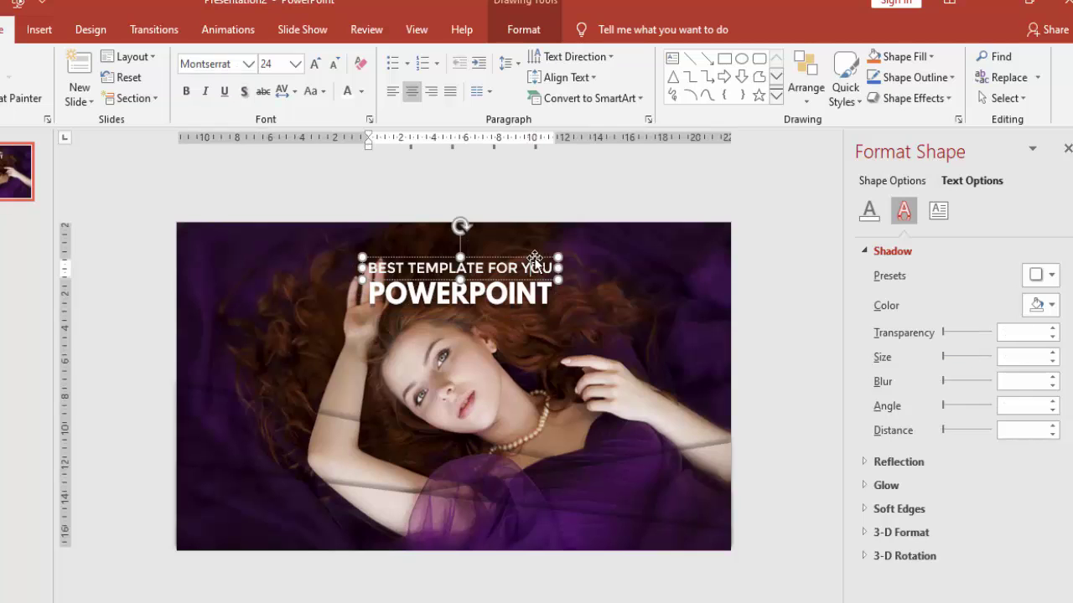
click(1036, 276)
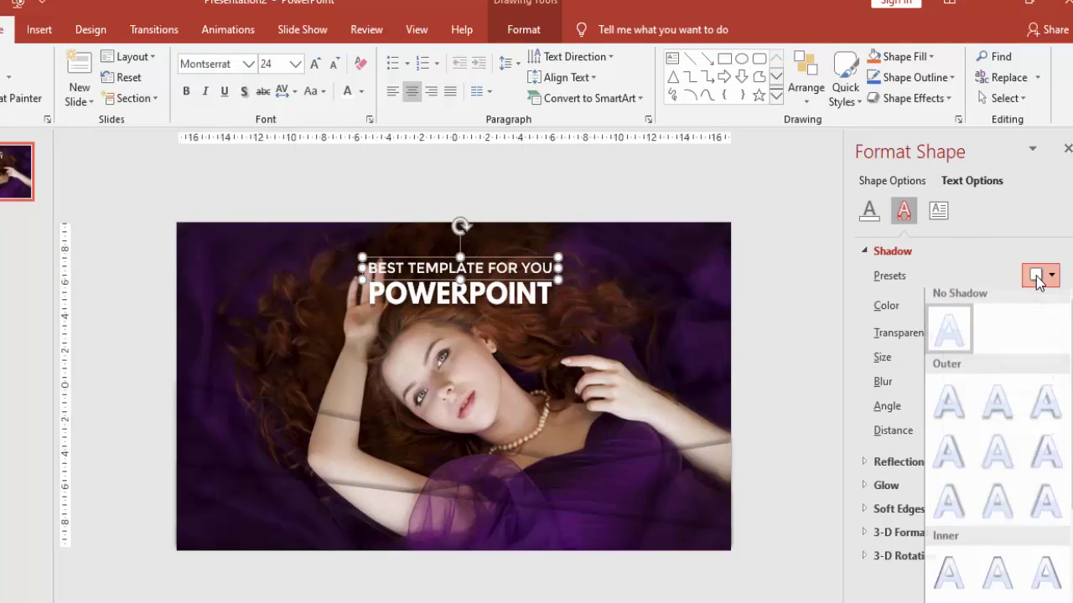
click(1008, 419)
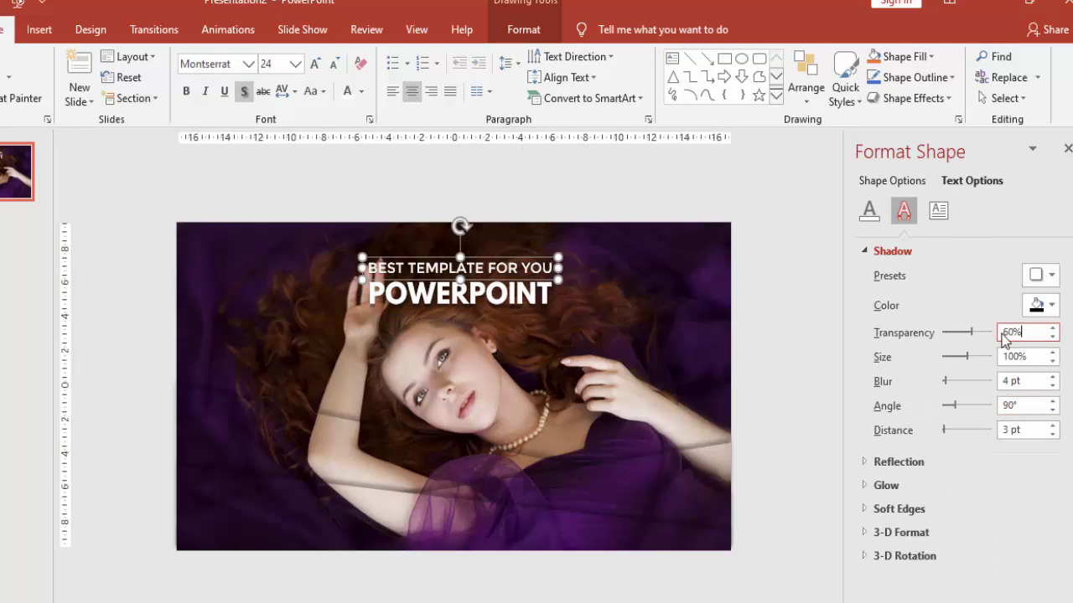
drag(1029, 332, 962, 333)
text(70)
key(Return)
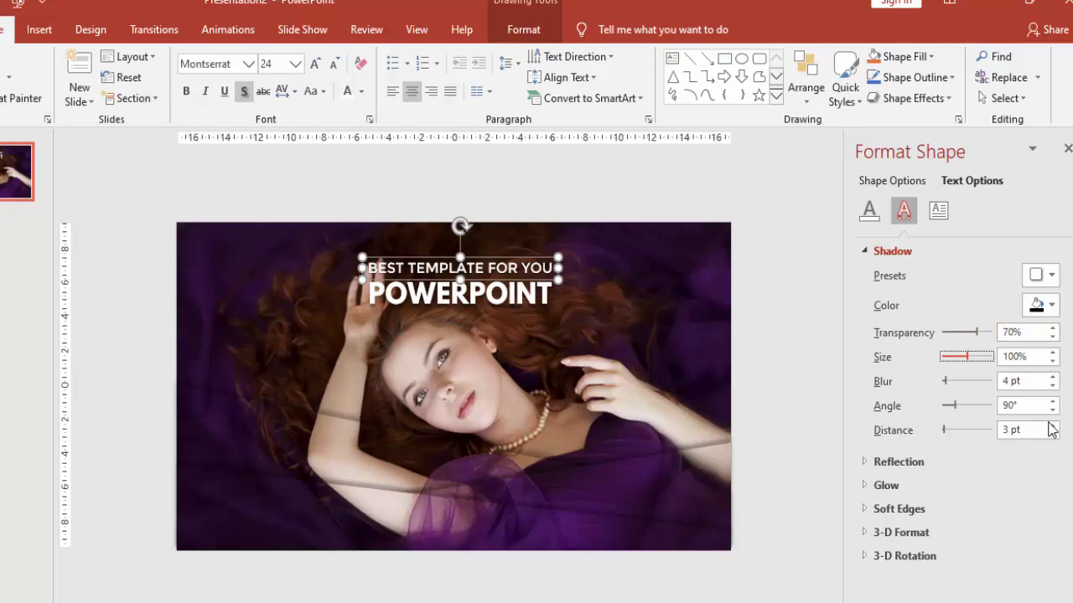
drag(1038, 430, 936, 424)
text(6)
key(Tab)
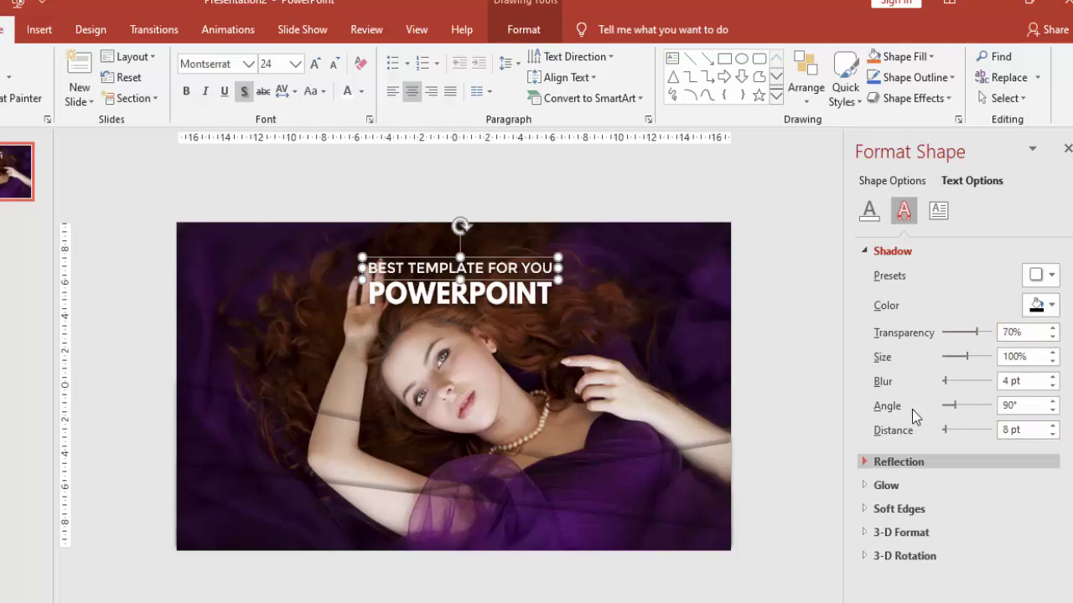
click(759, 293)
ctrl+scroll(427, 233, up, 5)
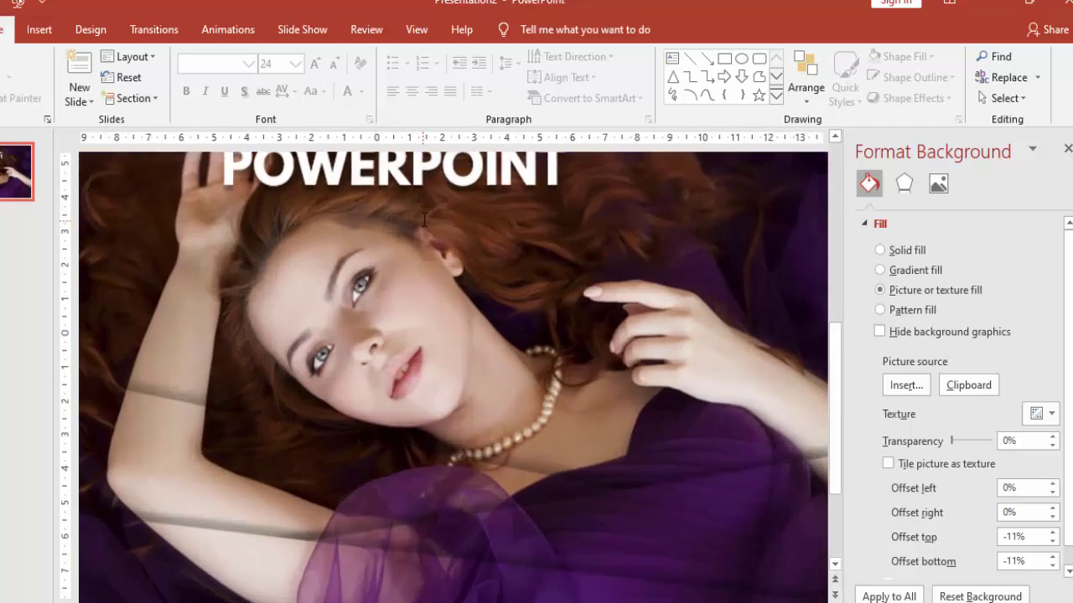
ctrl+scroll(453, 200, down, 5)
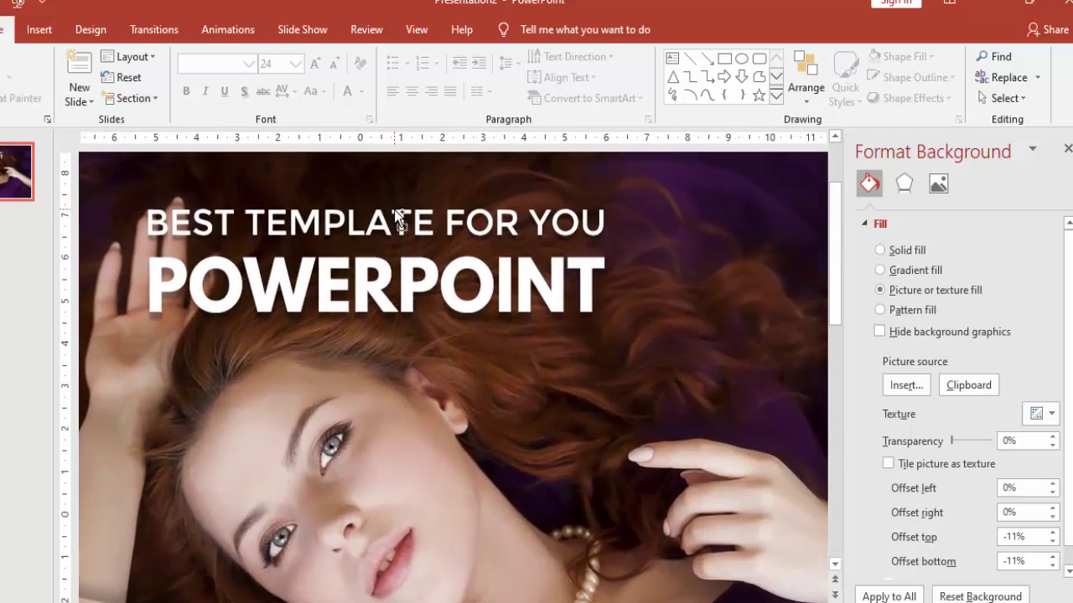
ctrl+scroll(461, 199, down, 2)
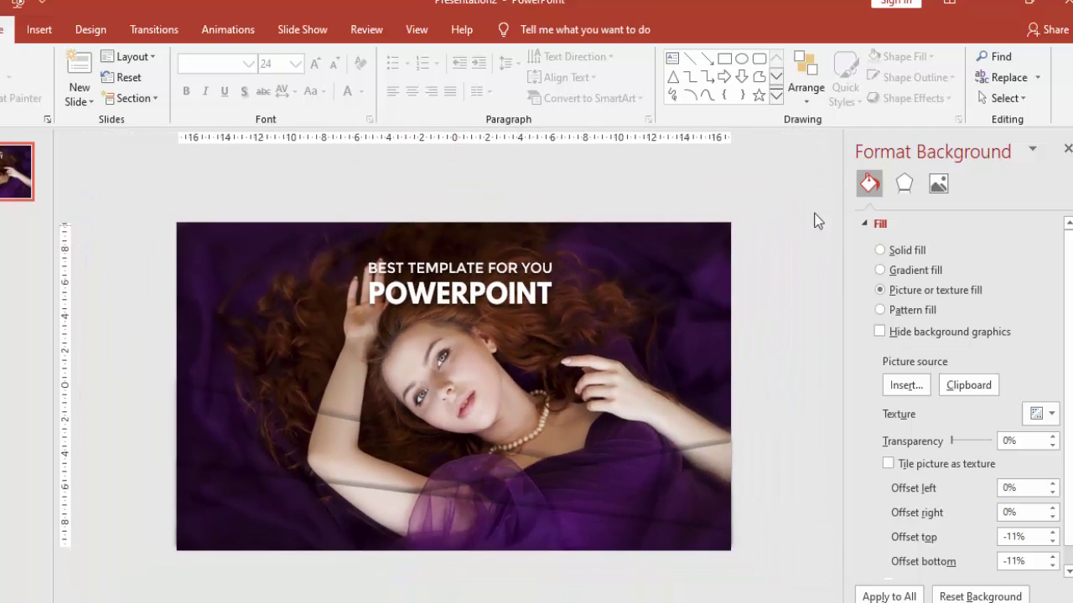
Step: Close the Format Background pane and show the Animation Pane
click(1067, 149)
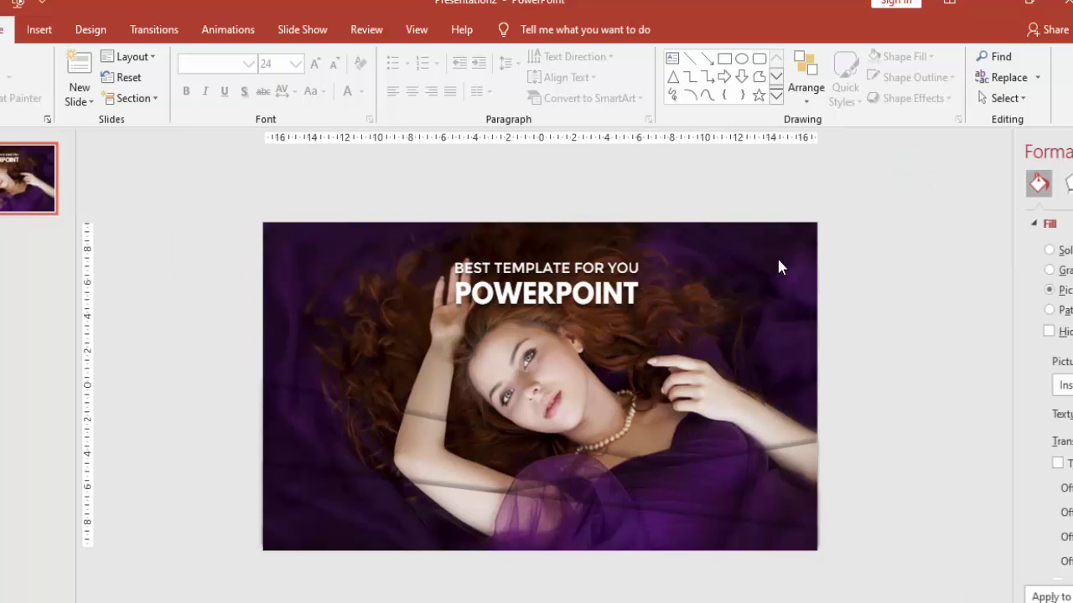
click(665, 294)
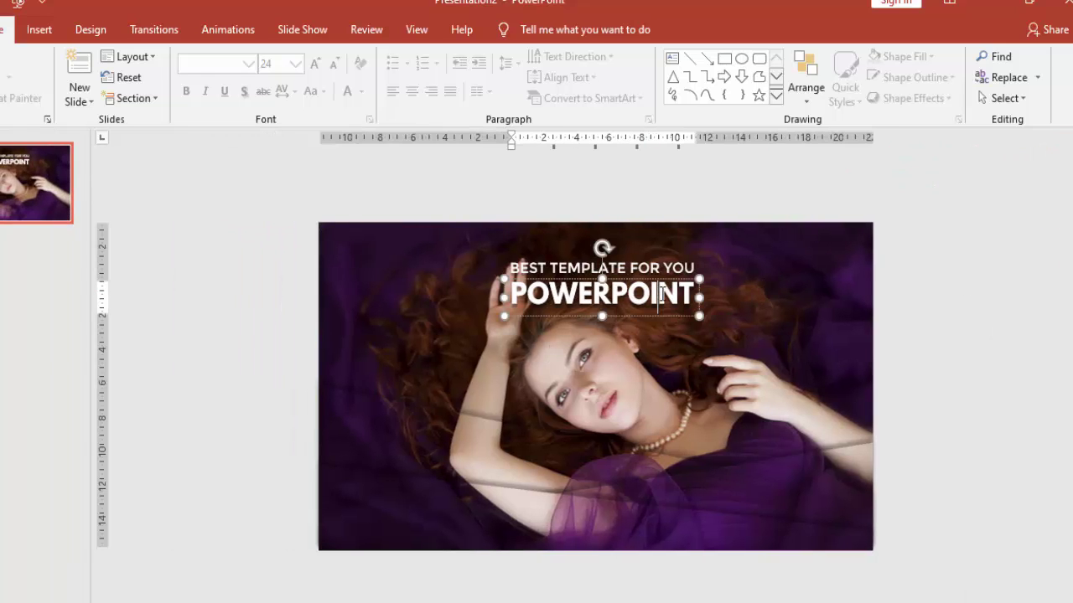
click(755, 280)
click(886, 269)
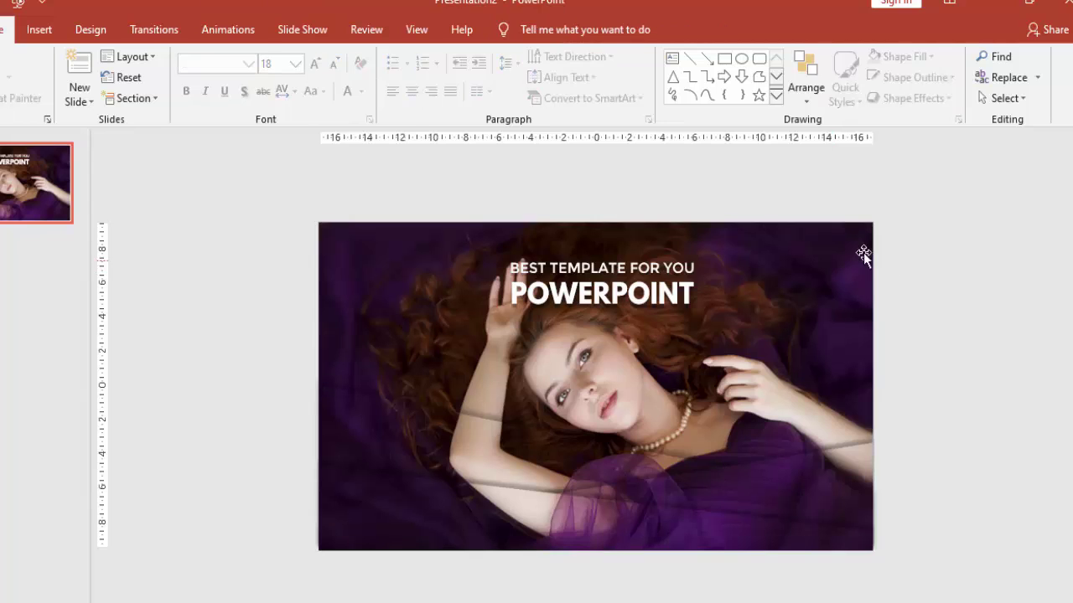
click(226, 30)
click(712, 58)
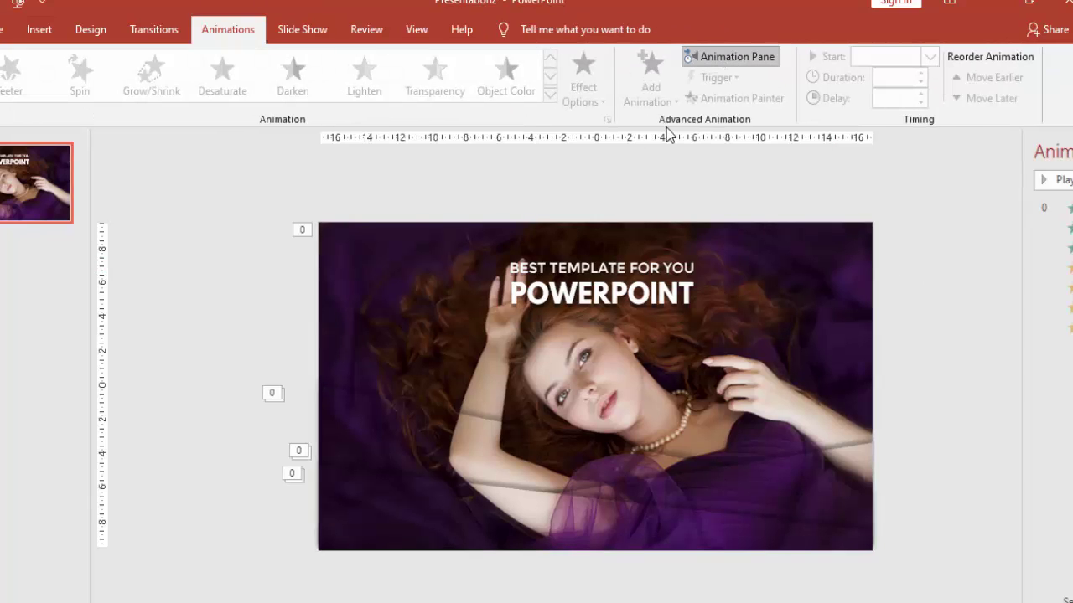
Step: Give BEST TEMPLATE FOR YOU a Fly In entrance, With Previous, duration 2 seconds
click(464, 258)
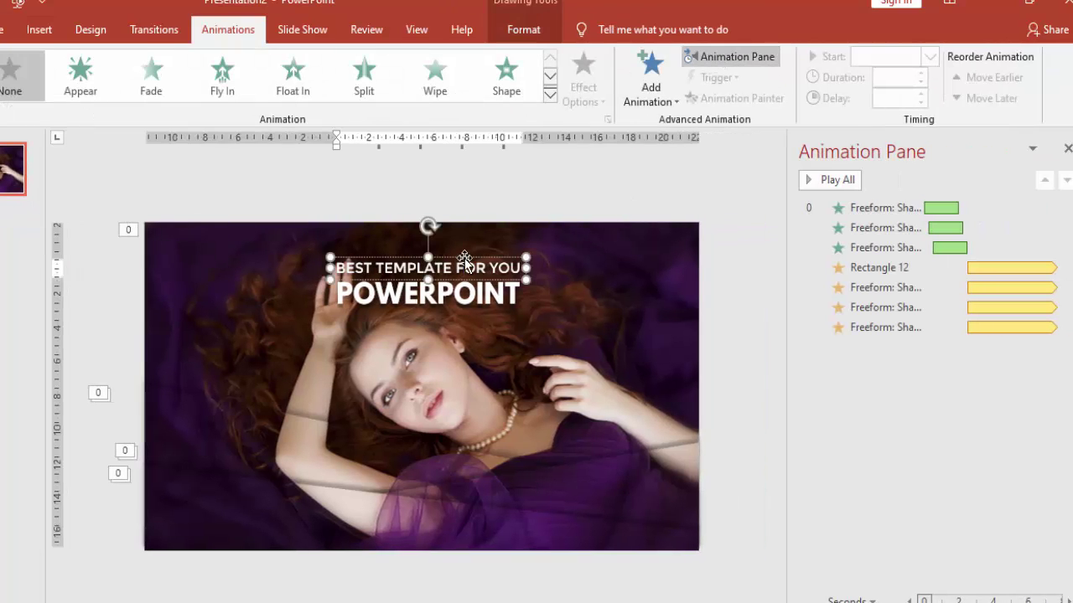
click(654, 88)
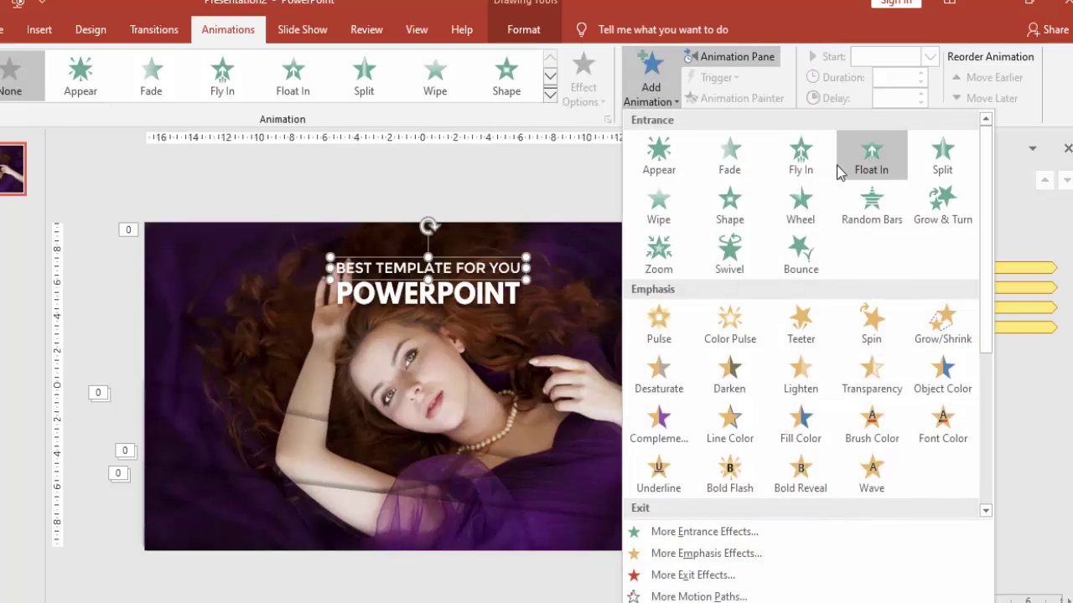
click(807, 157)
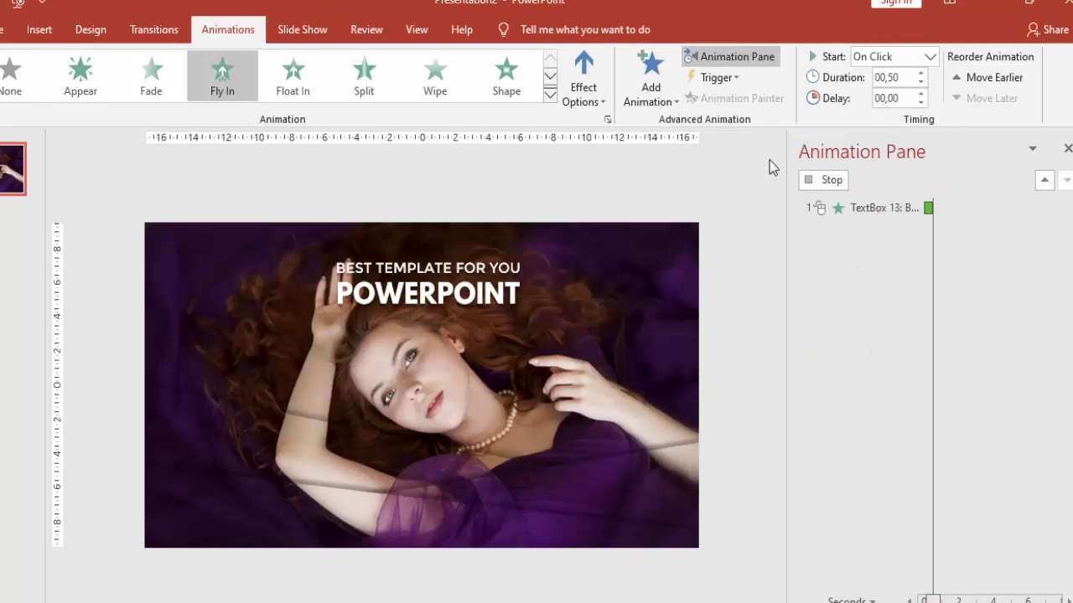
click(930, 56)
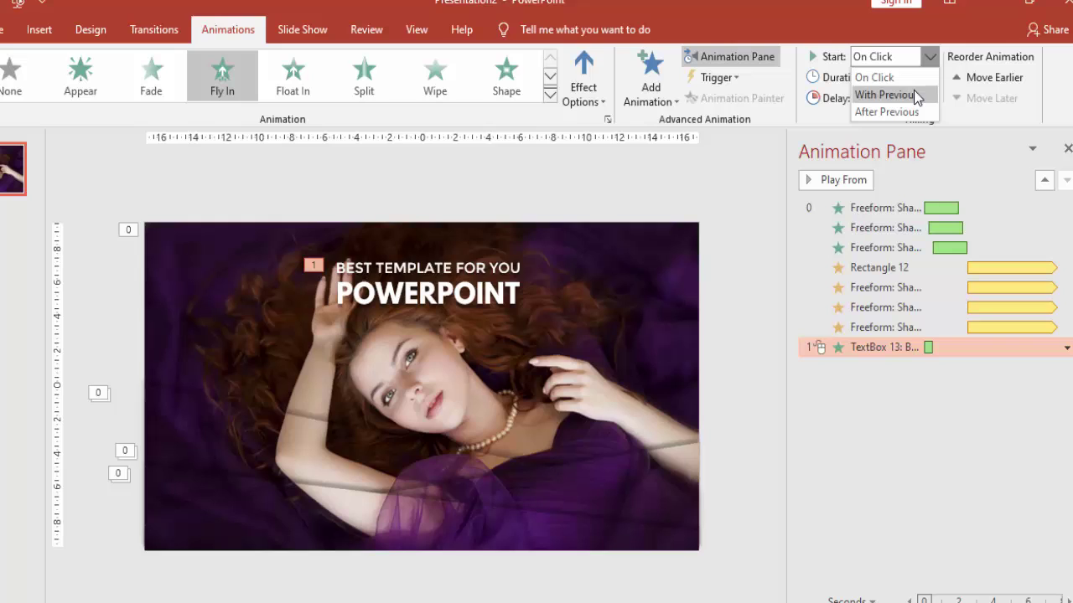
click(916, 94)
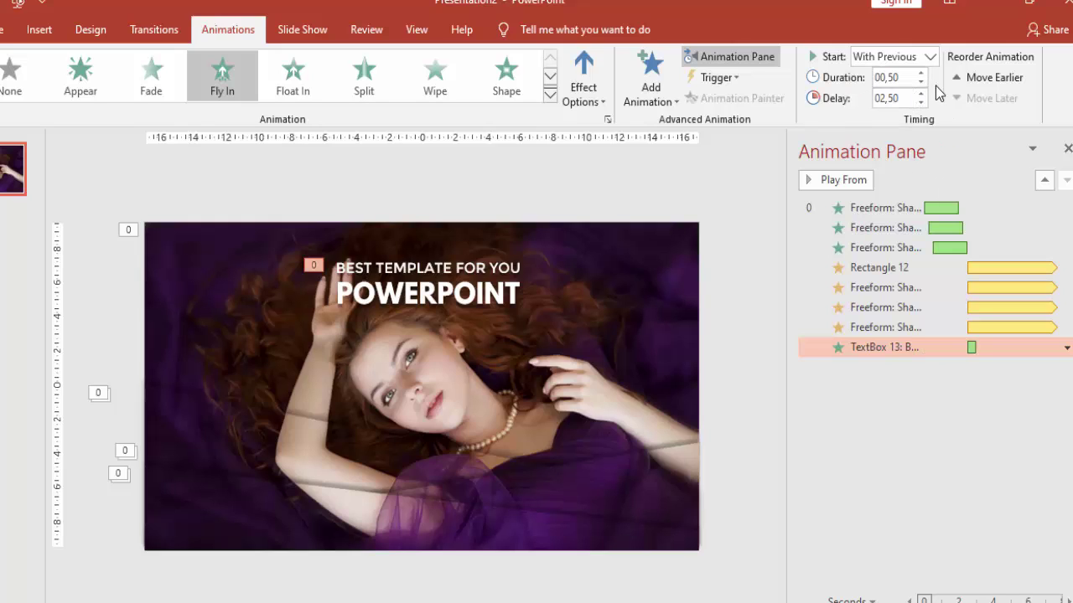
click(904, 78)
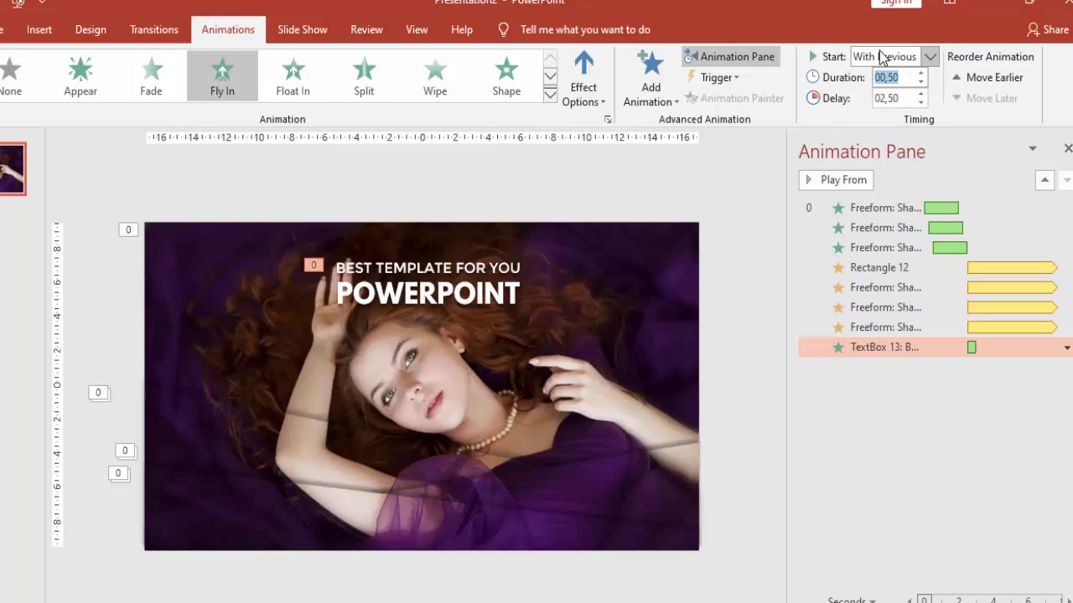
text(2)
click(887, 98)
Step: Set the fly-in's smooth end to 1 second in Effect Options and apply it
double_click(976, 345)
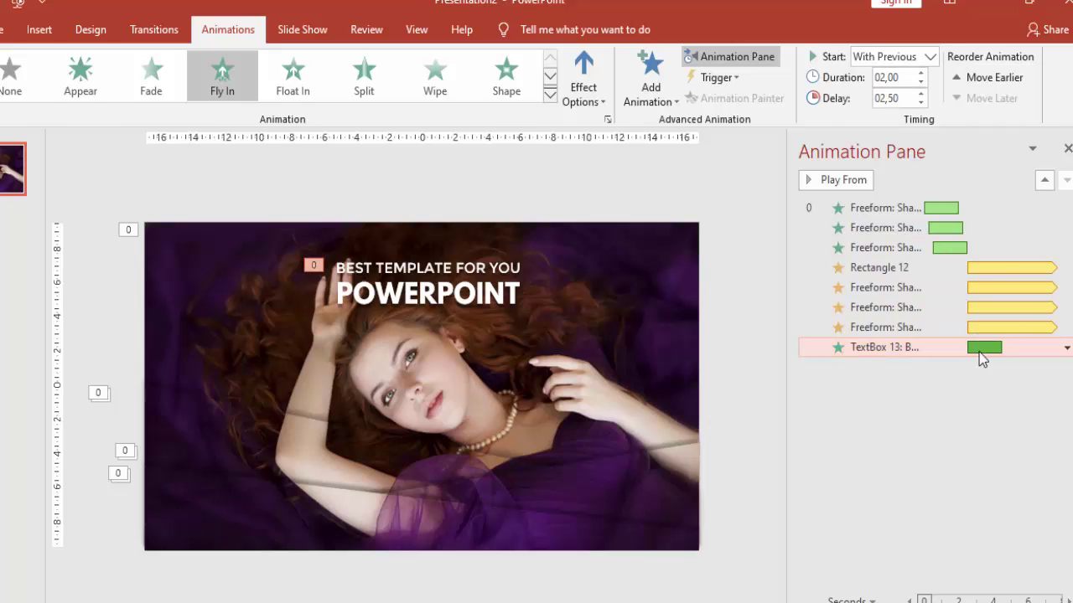
click(374, 191)
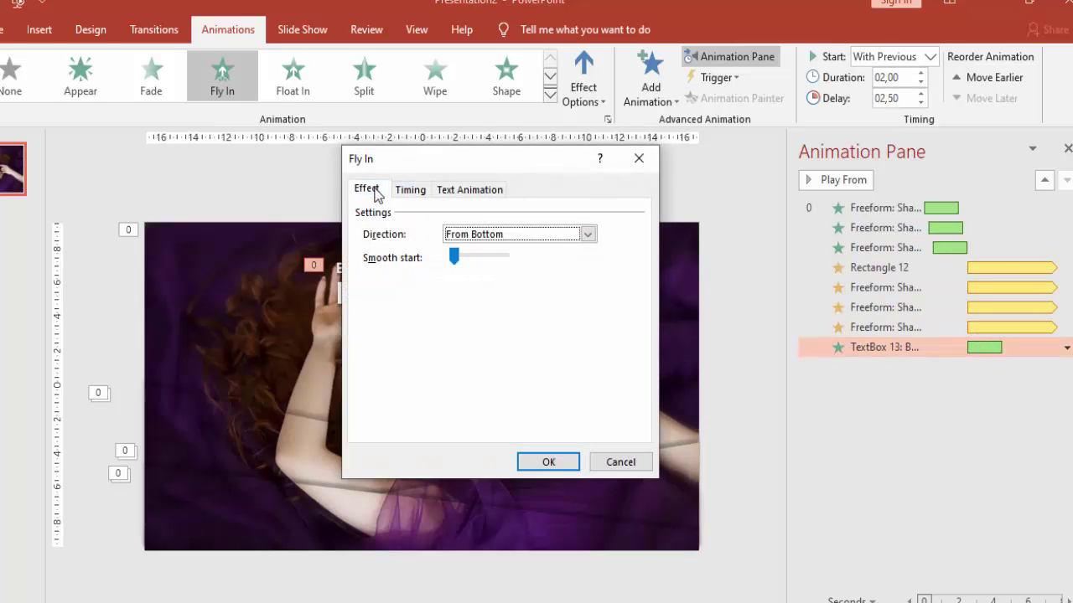
drag(558, 278, 505, 281)
text(1)
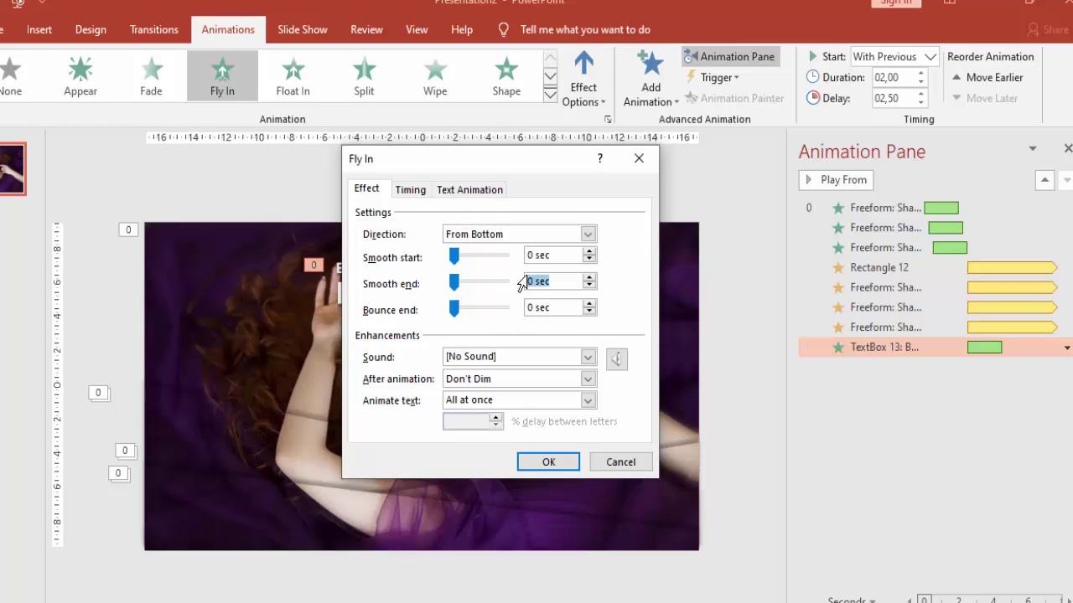
click(548, 463)
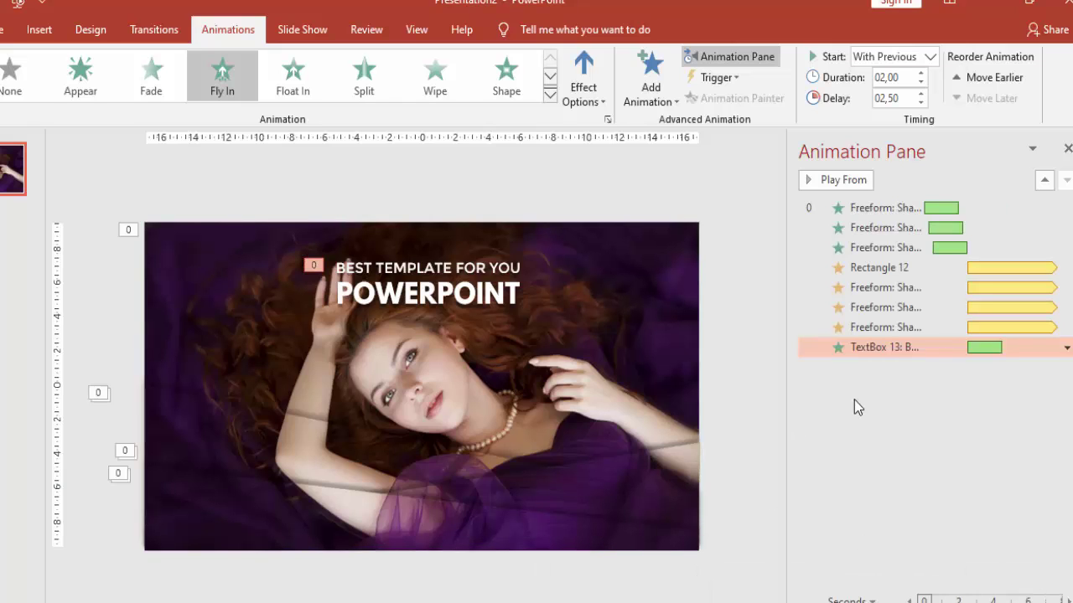
click(475, 277)
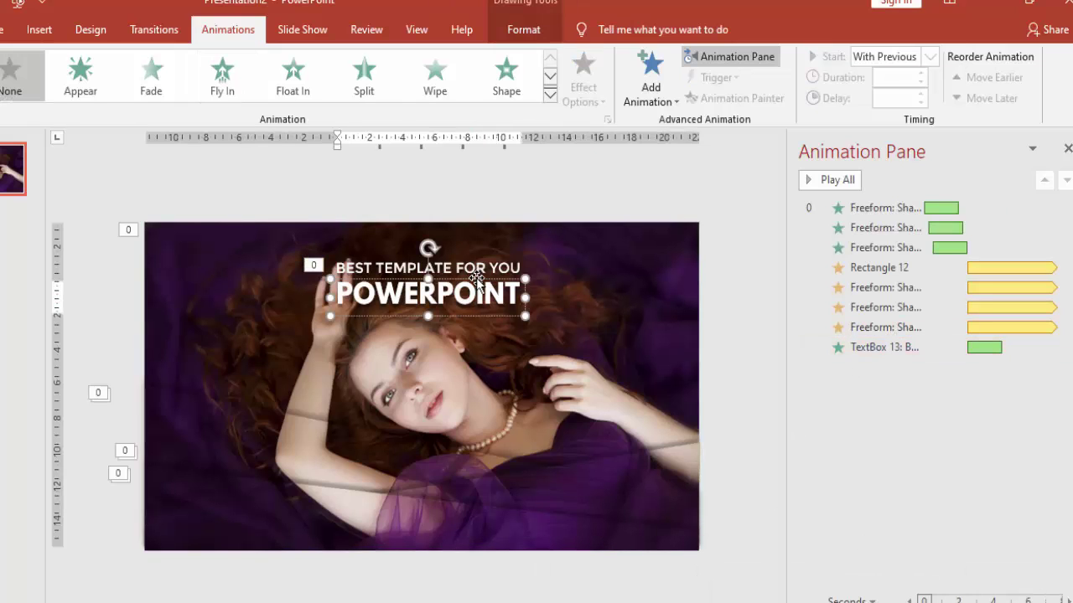
Step: Give POWERPOINT a Fly In entrance, With Previous, duration 2 seconds
click(648, 87)
click(798, 155)
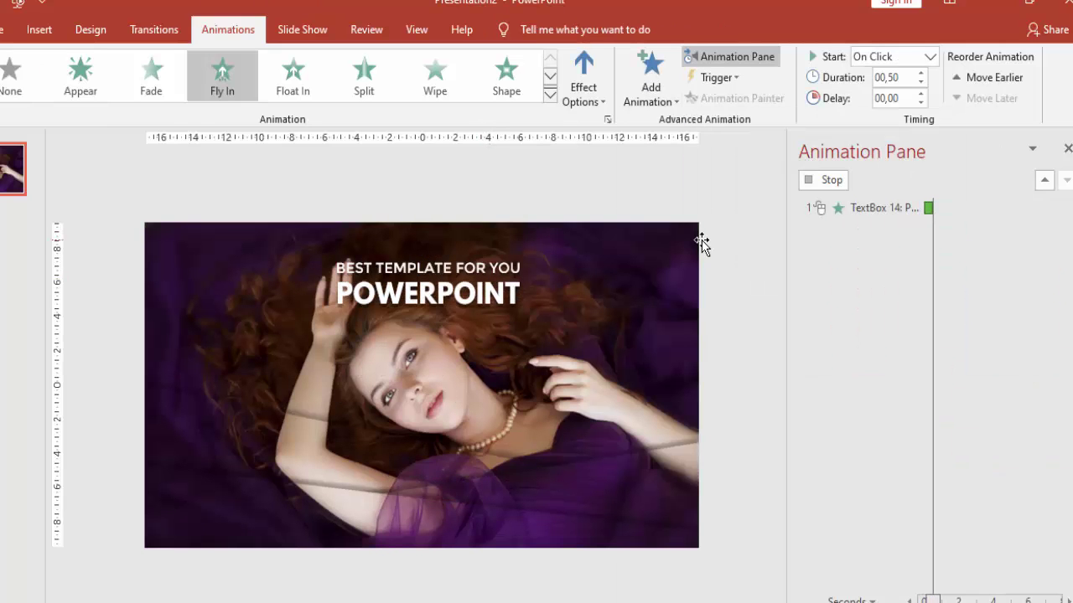
click(929, 57)
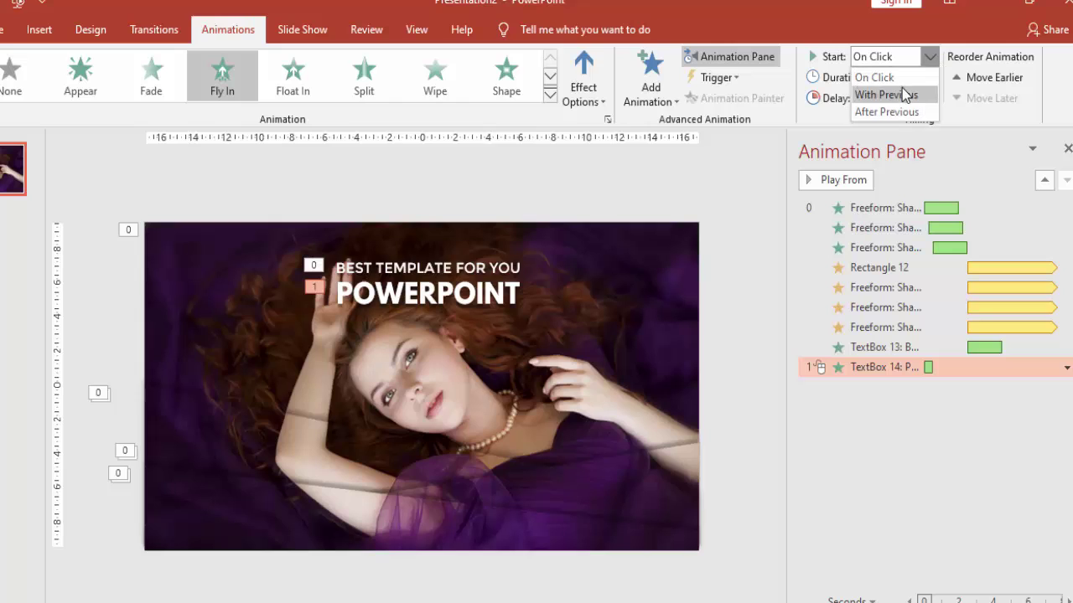
click(902, 91)
click(906, 78)
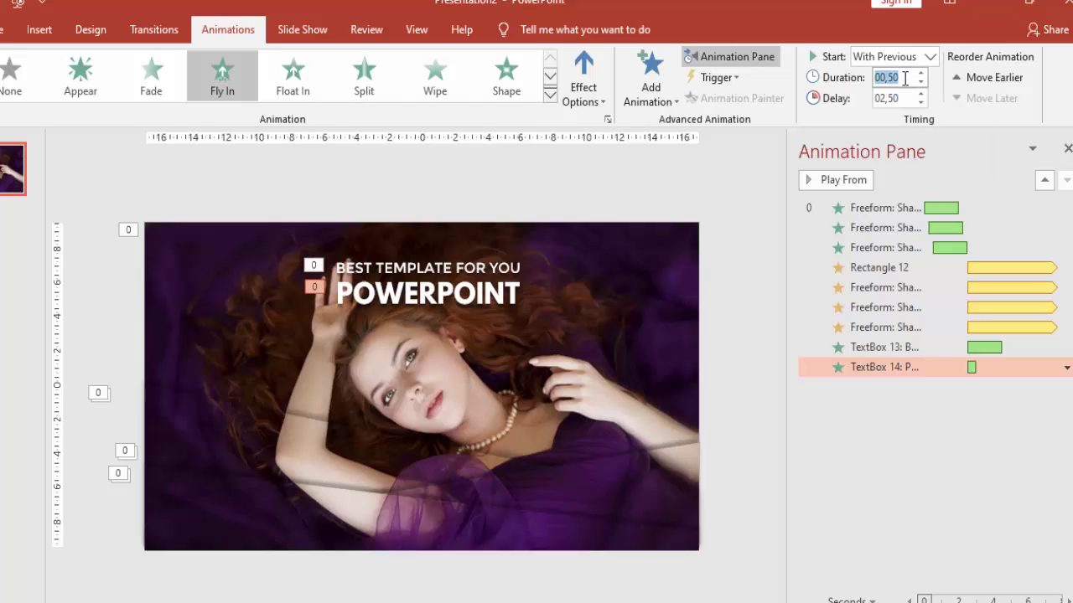
text(02)
key(Return)
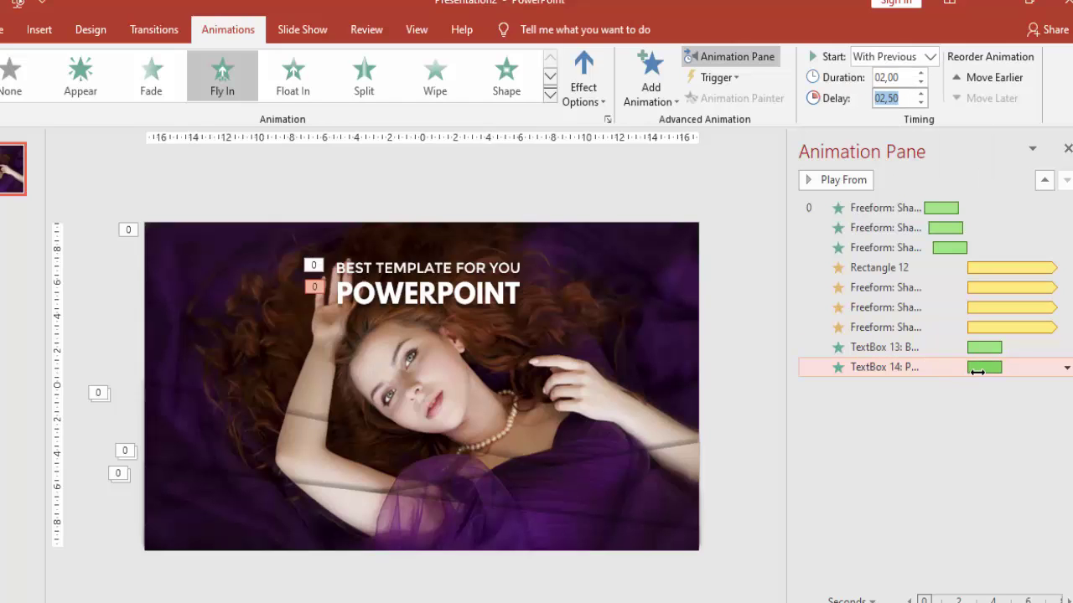
Step: Set the POWERPOINT fly-in's smooth end to 1 second
double_click(982, 367)
click(367, 190)
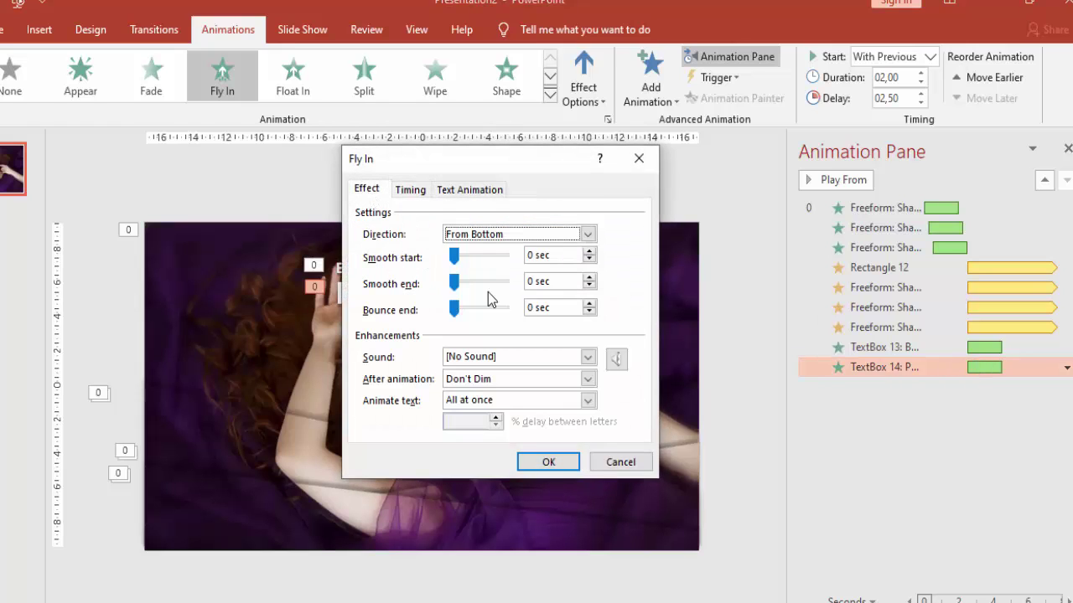
drag(557, 280, 505, 279)
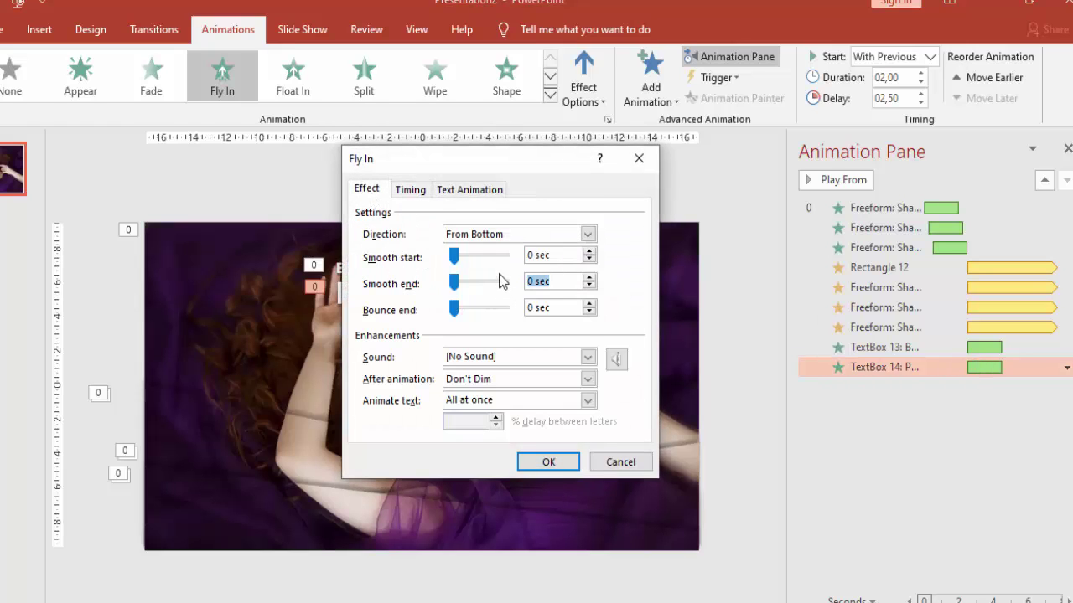
text(1)
click(548, 462)
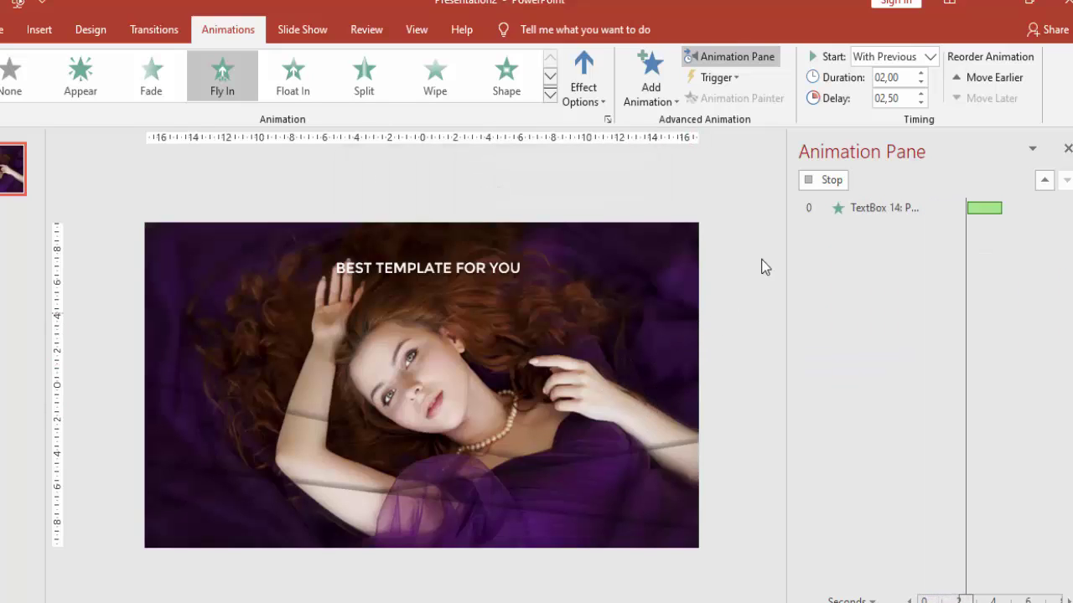
Step: Select both the POWERPOINT and BEST TEMPLATE FOR YOU text boxes
click(827, 181)
click(490, 305)
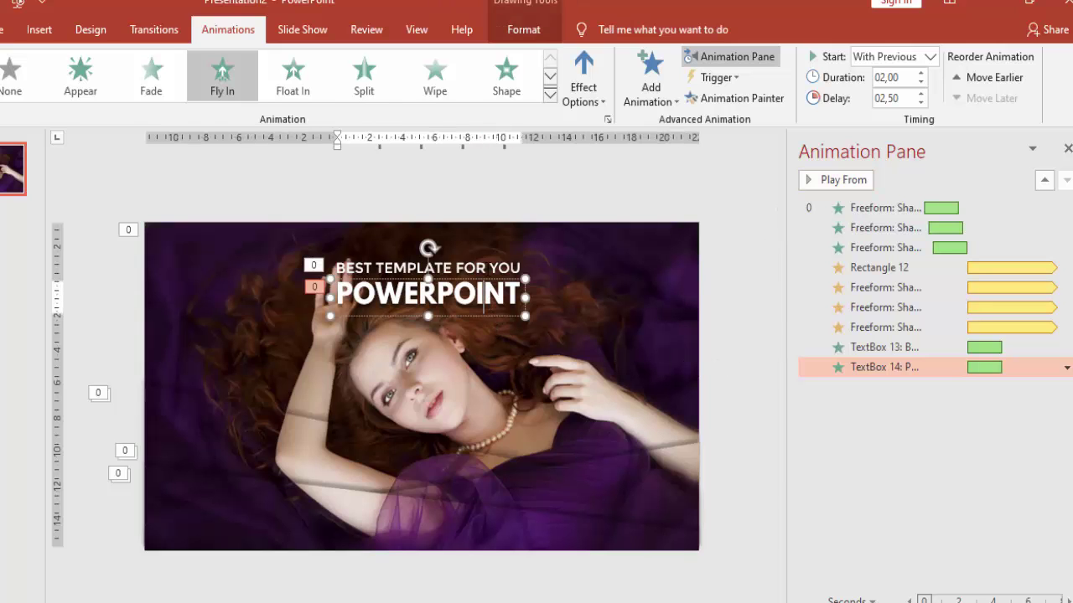
shift+click(428, 268)
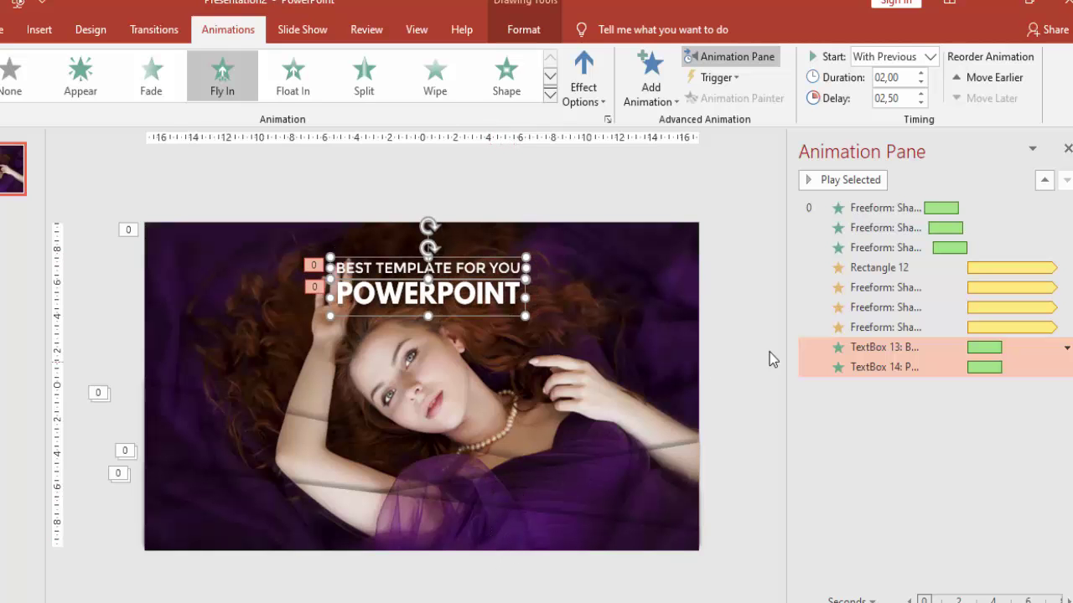
Step: Send both text boxes back three layers behind the strips via the Selection Pane
click(3, 32)
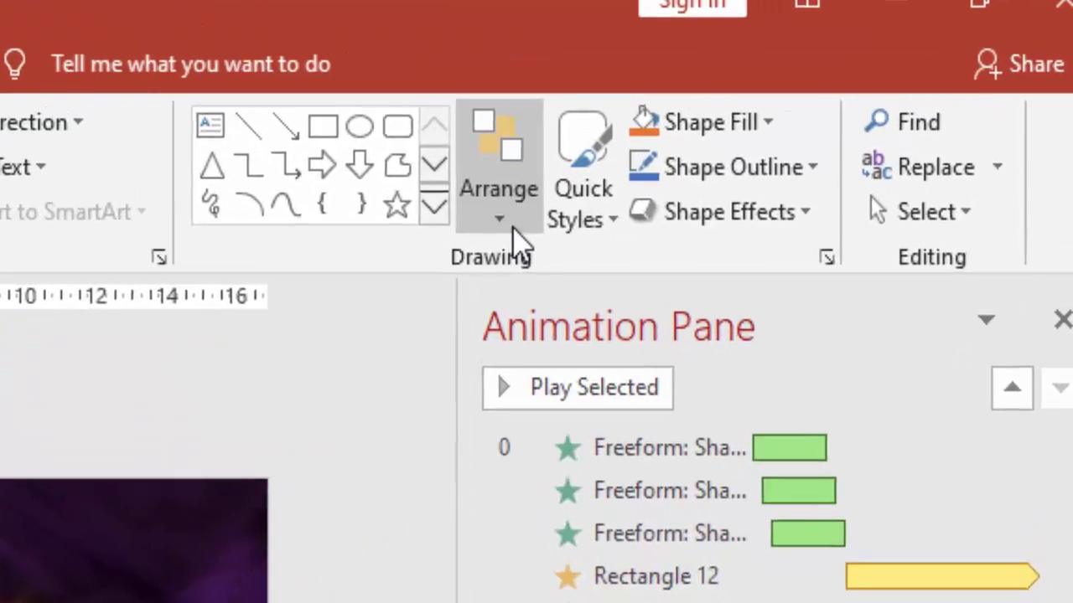
click(806, 100)
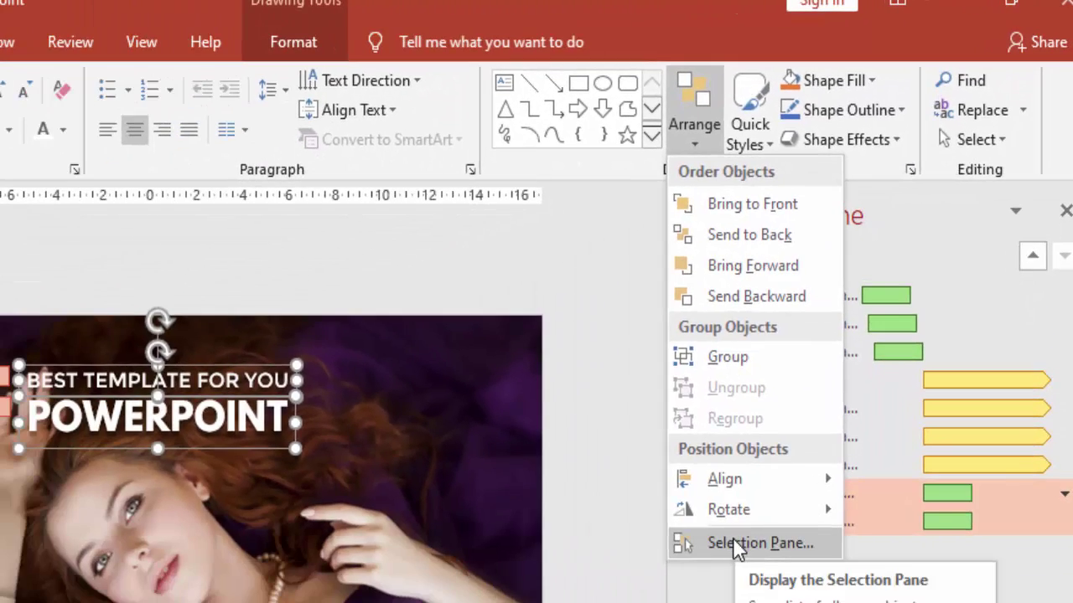
click(734, 544)
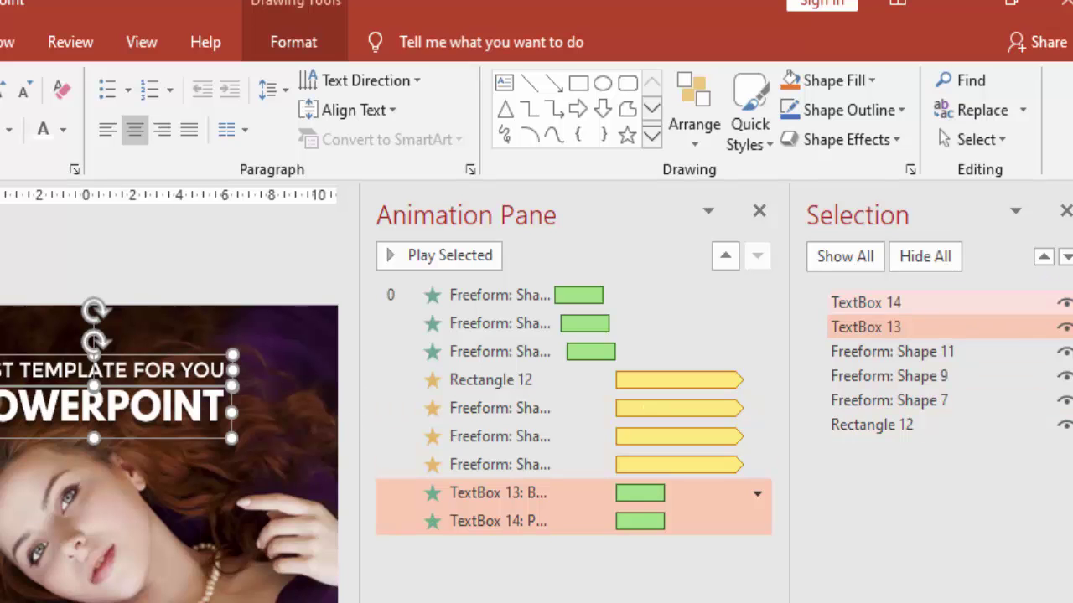
click(1047, 266)
click(1046, 267)
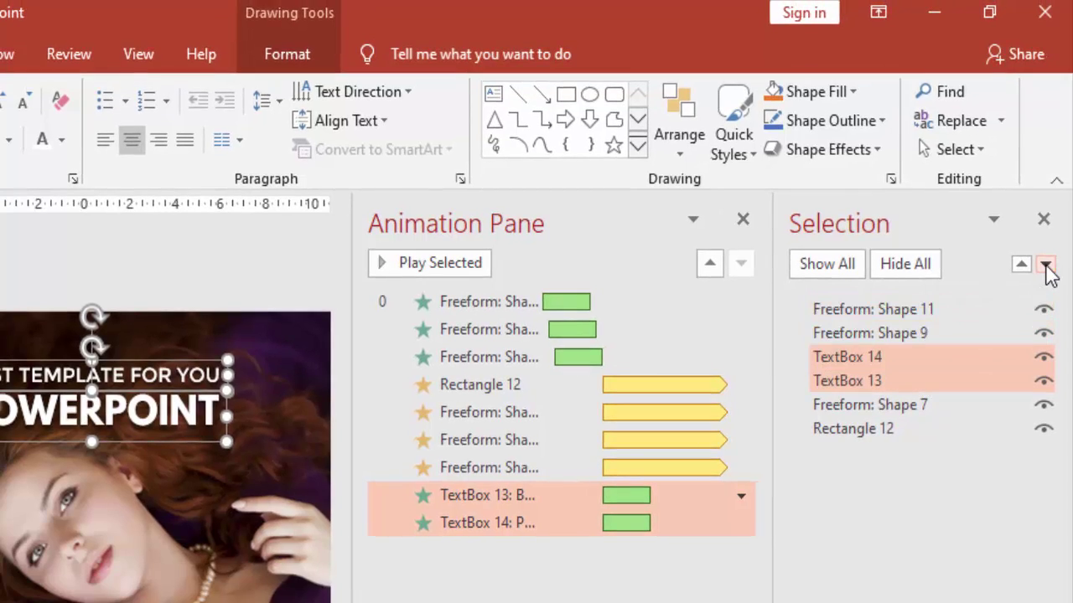
click(1046, 267)
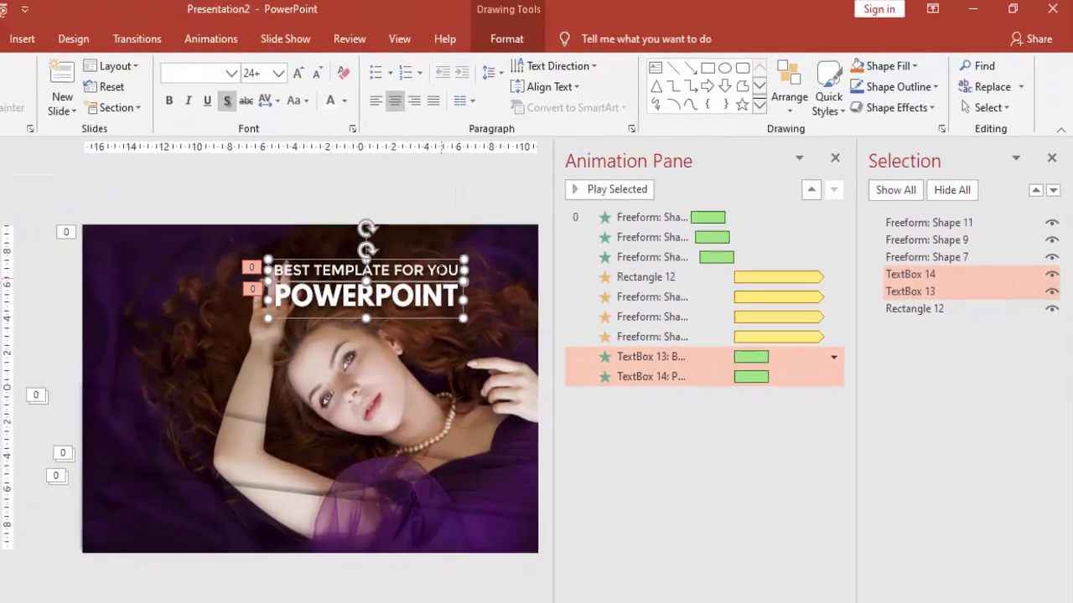
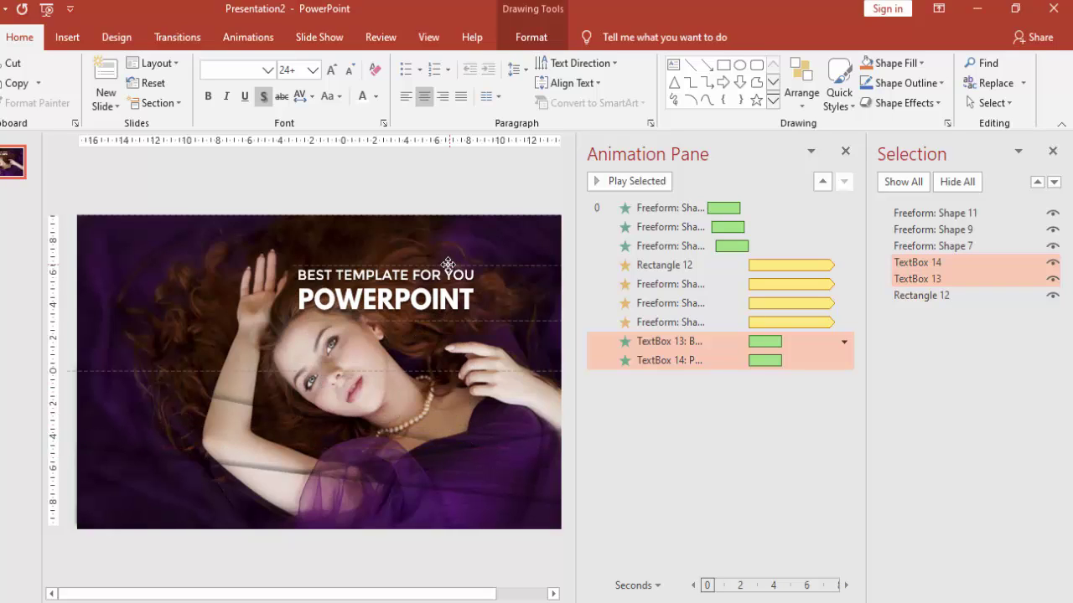
Step: Close the Selection pane and raise the POWERPOINT fly-in delay from 2.50 to 3.00 seconds
click(1054, 152)
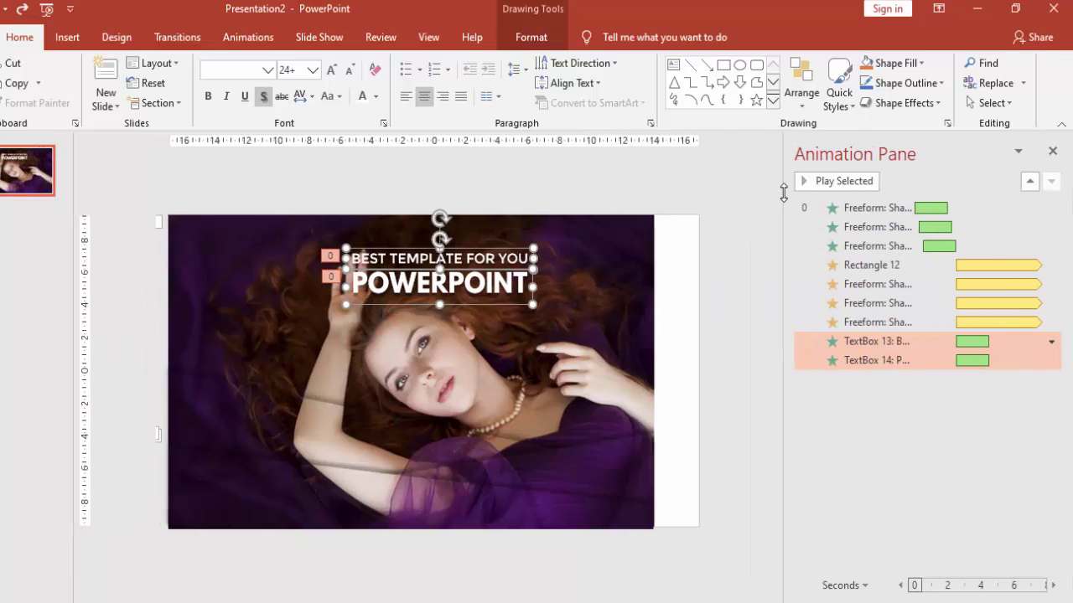
click(700, 185)
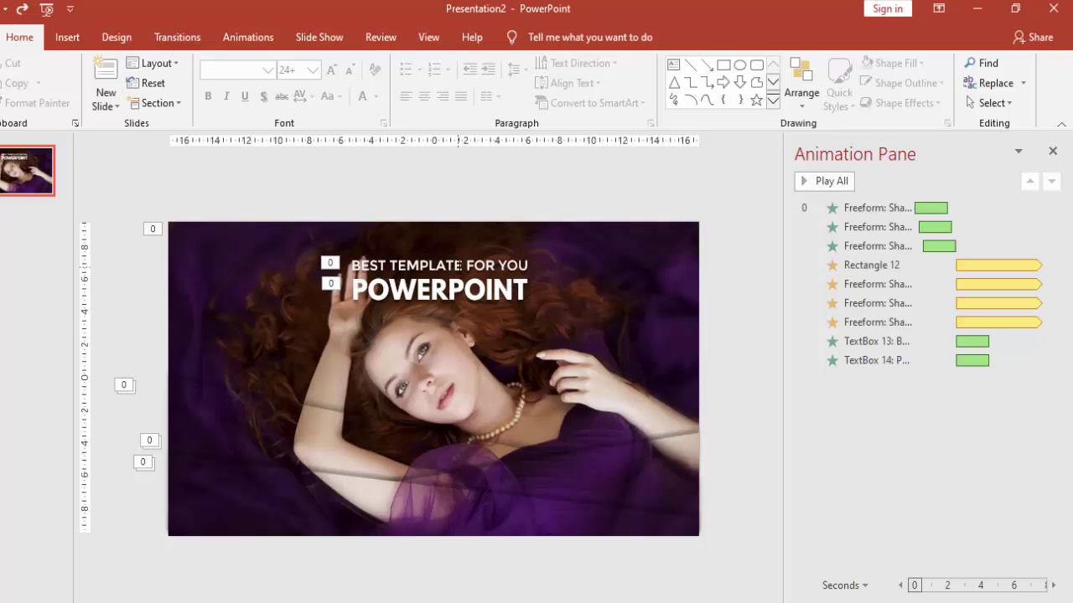
click(467, 254)
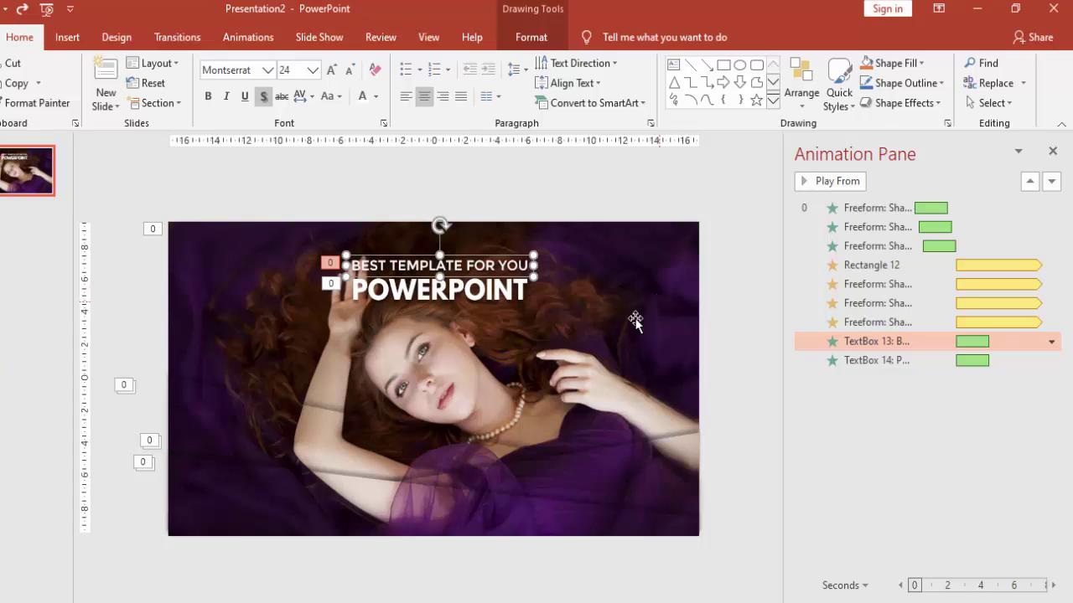
click(437, 298)
click(492, 279)
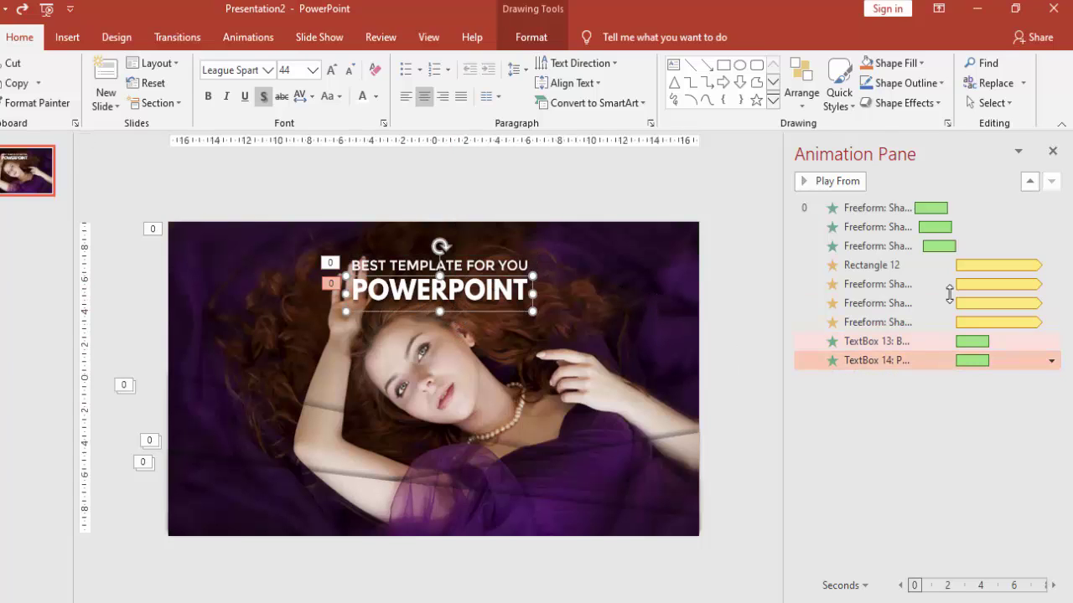
click(277, 38)
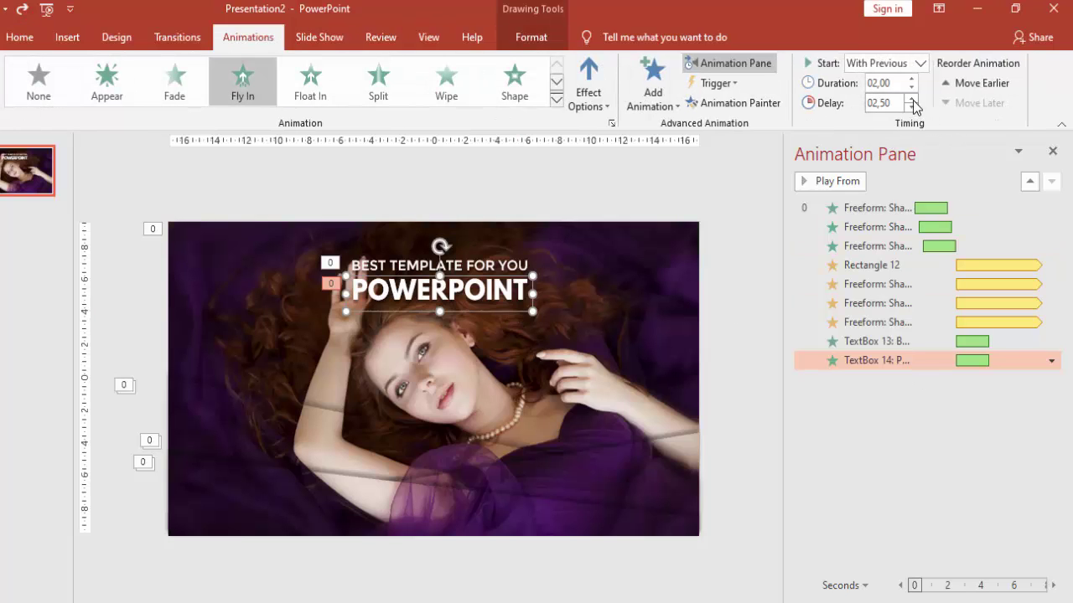
click(910, 98)
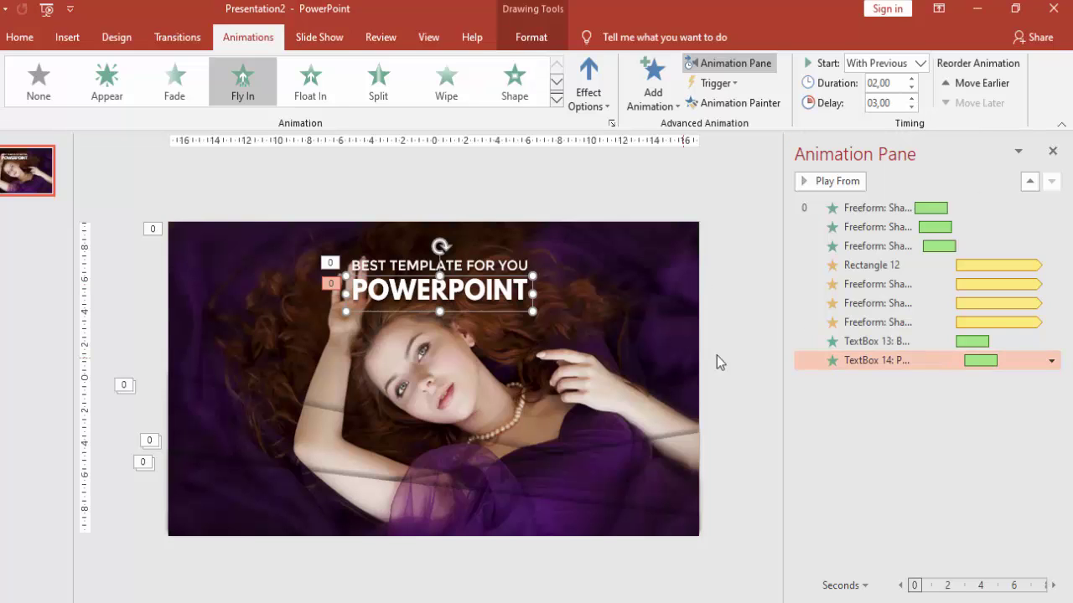
Step: Reselect the tagline and POWERPOINT boxes to compare timings, ending on the BEST TEMPLATE FOR YOU box
click(462, 265)
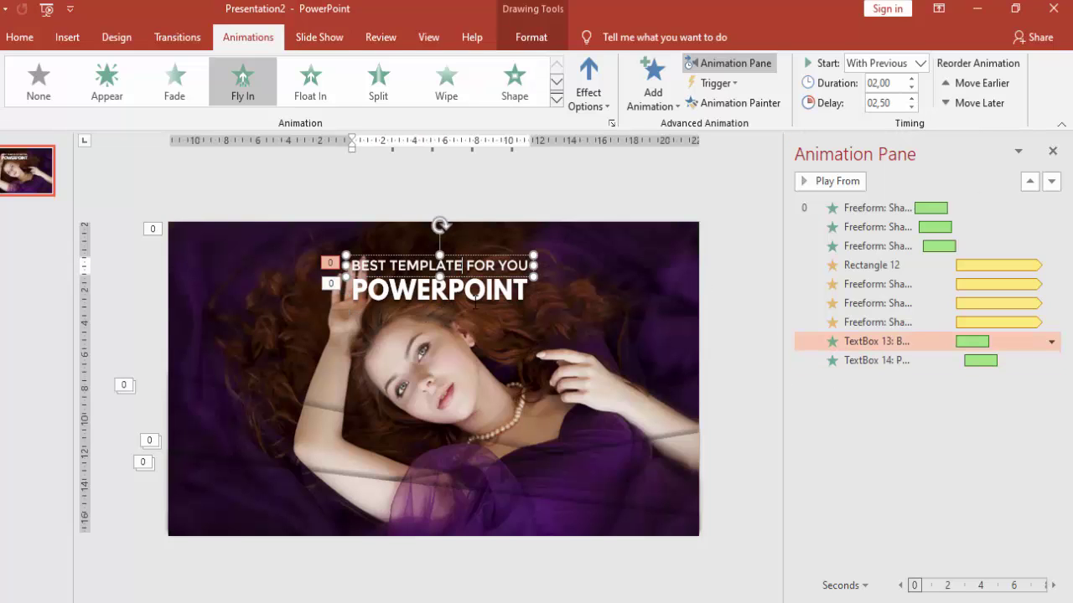
click(478, 255)
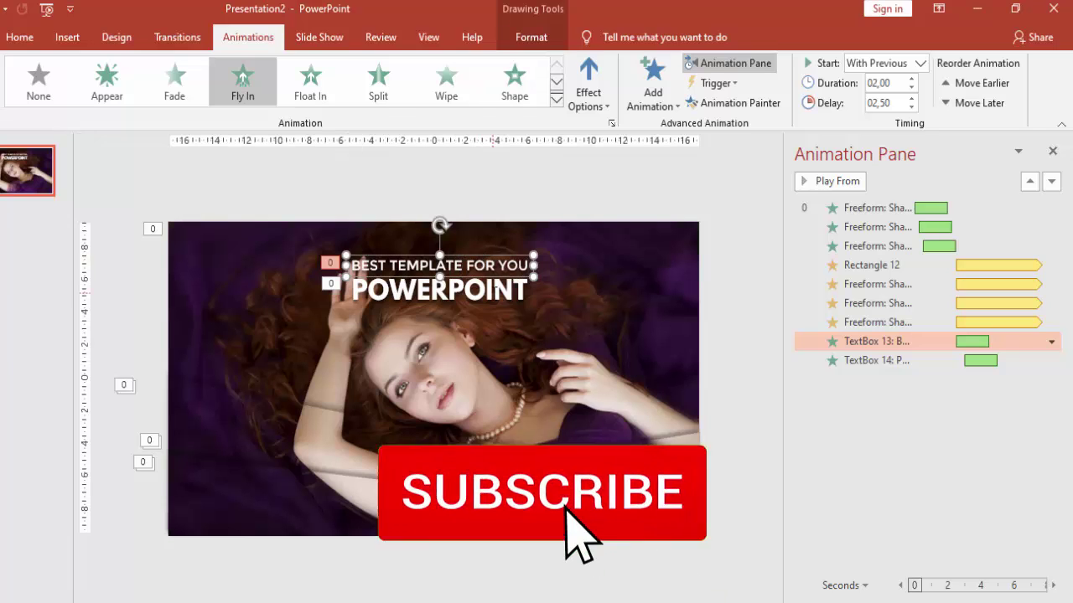
click(513, 283)
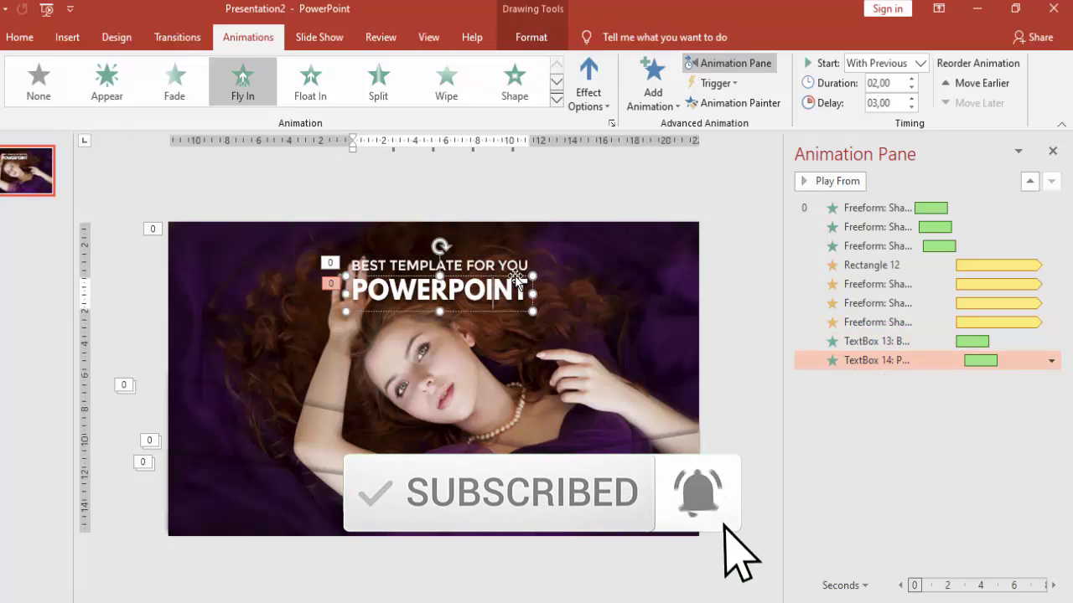
click(515, 279)
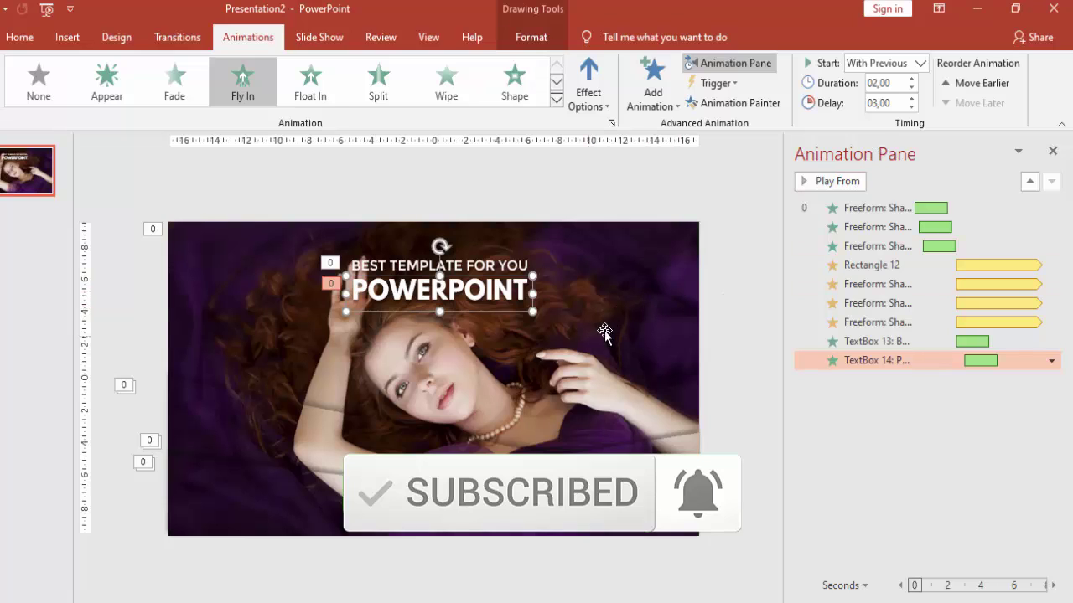
click(506, 253)
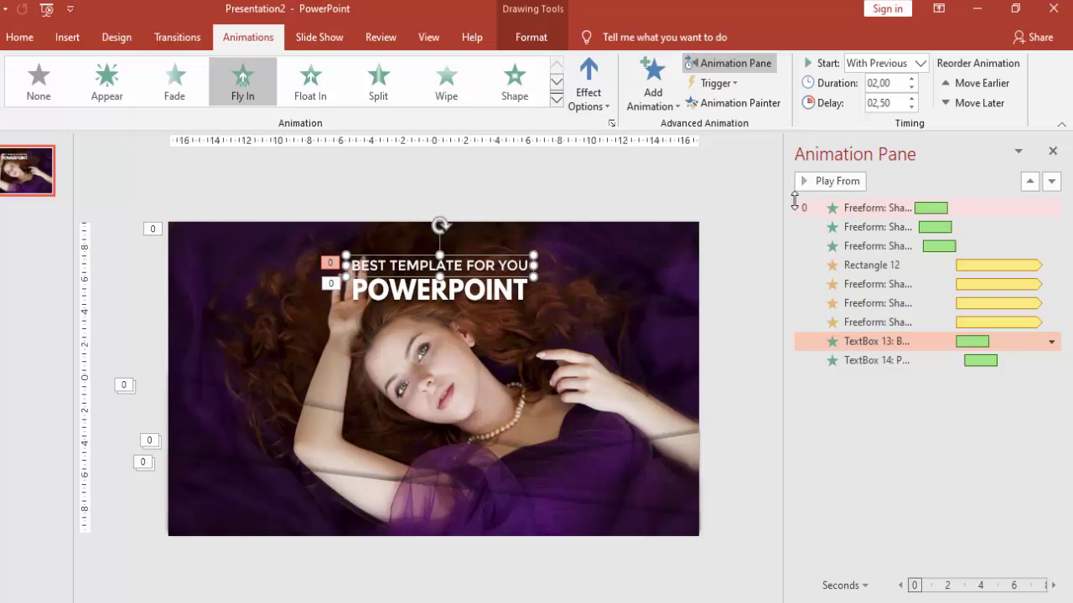
Step: Add a Grow With Color emphasis to the BEST TEMPLATE FOR YOU tagline after previewing Color Pulse
click(668, 84)
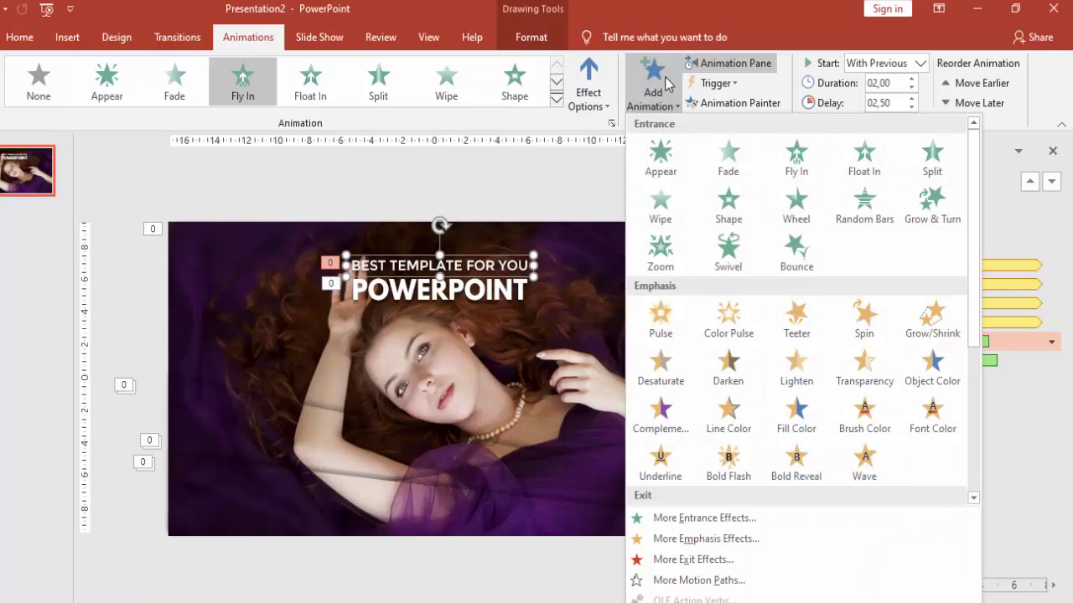
click(723, 545)
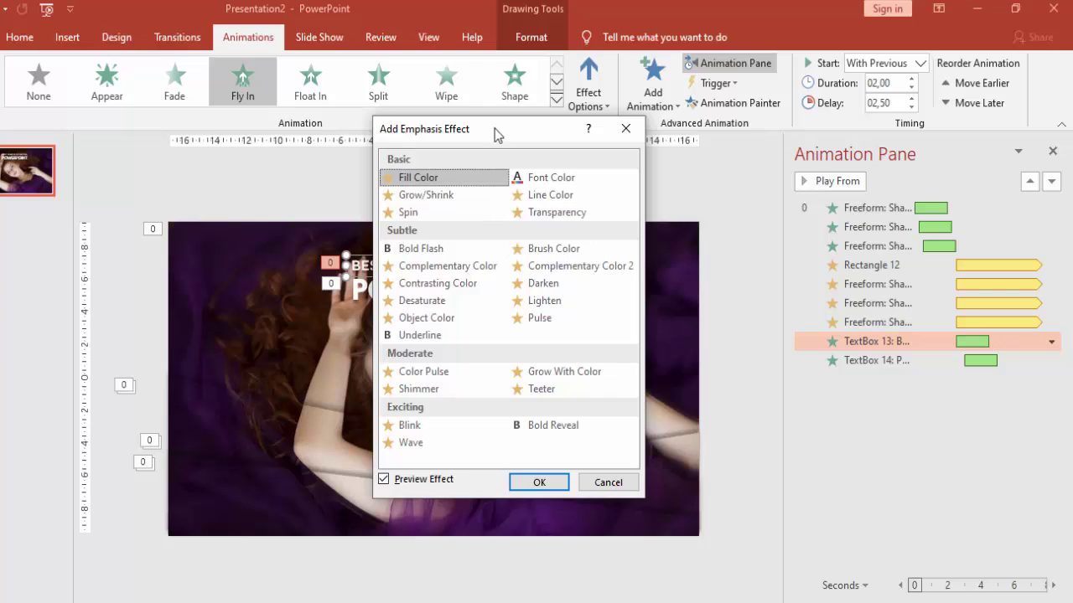
drag(496, 129, 683, 127)
click(633, 371)
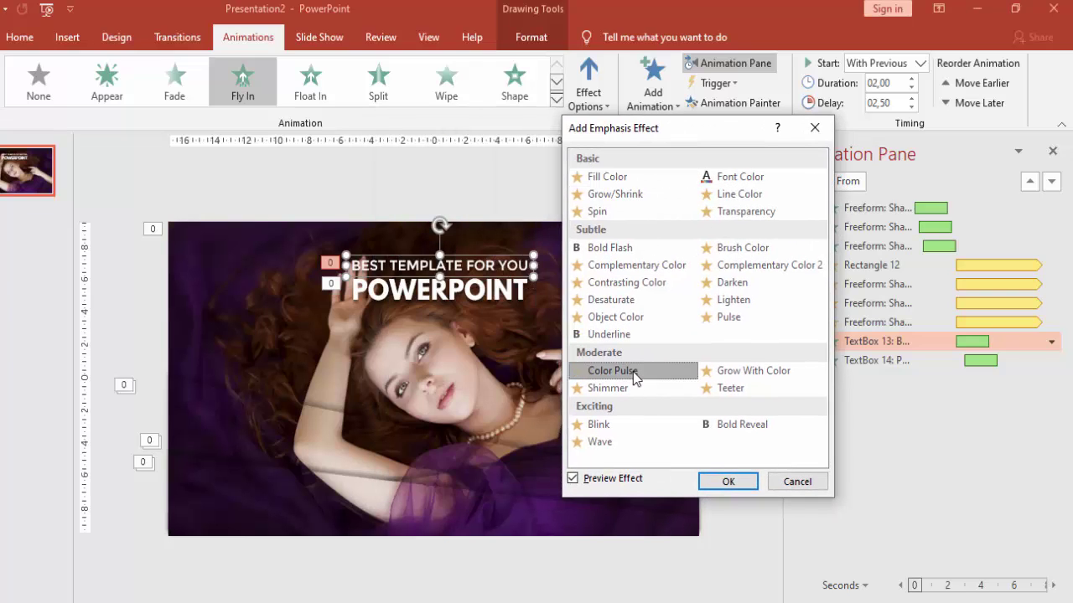
click(720, 374)
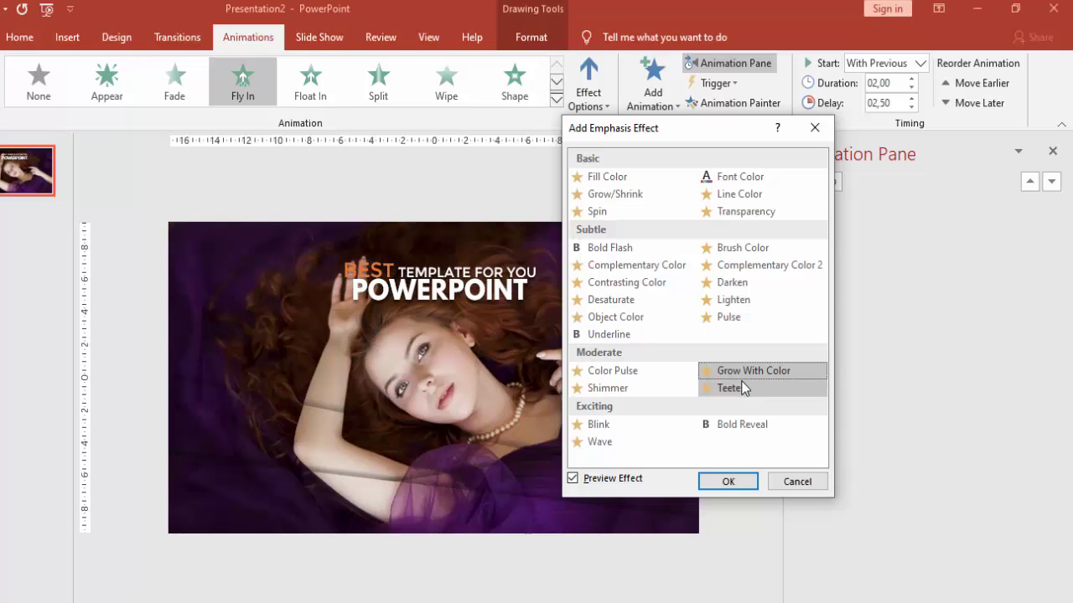
click(725, 481)
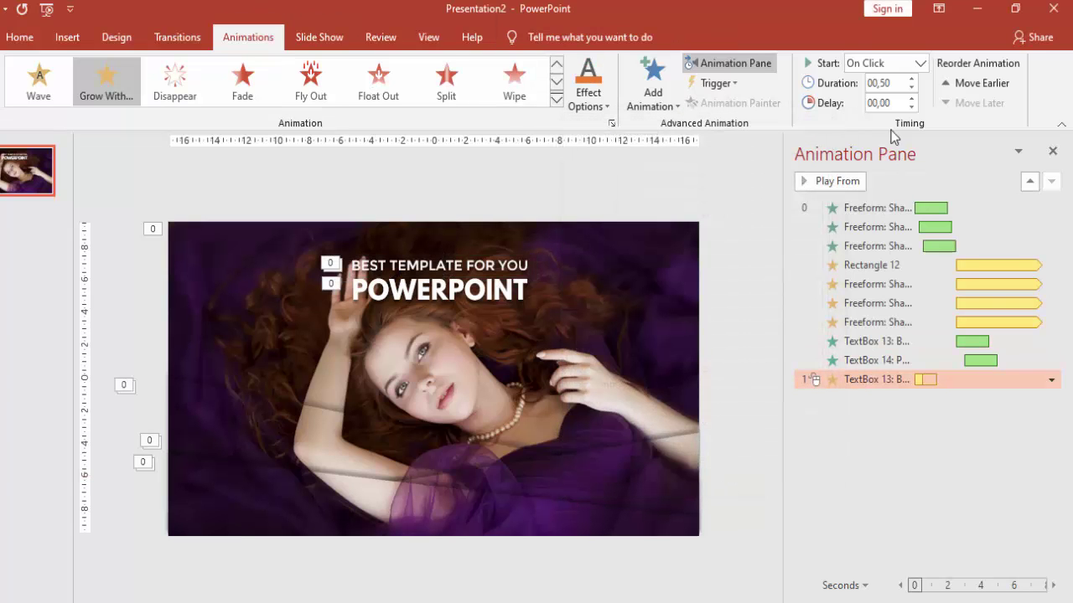
Step: Start the tagline emphasis With Previous, move it before the POWERPOINT fly-in, and delay it 4.5 seconds
click(919, 64)
click(902, 98)
click(911, 99)
text(03)
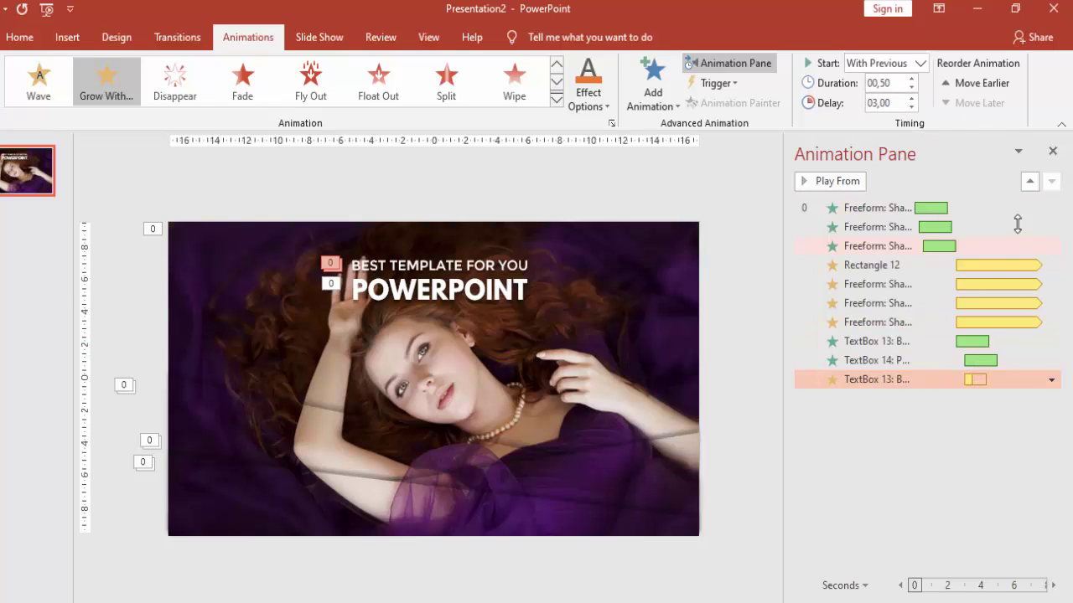
click(1030, 182)
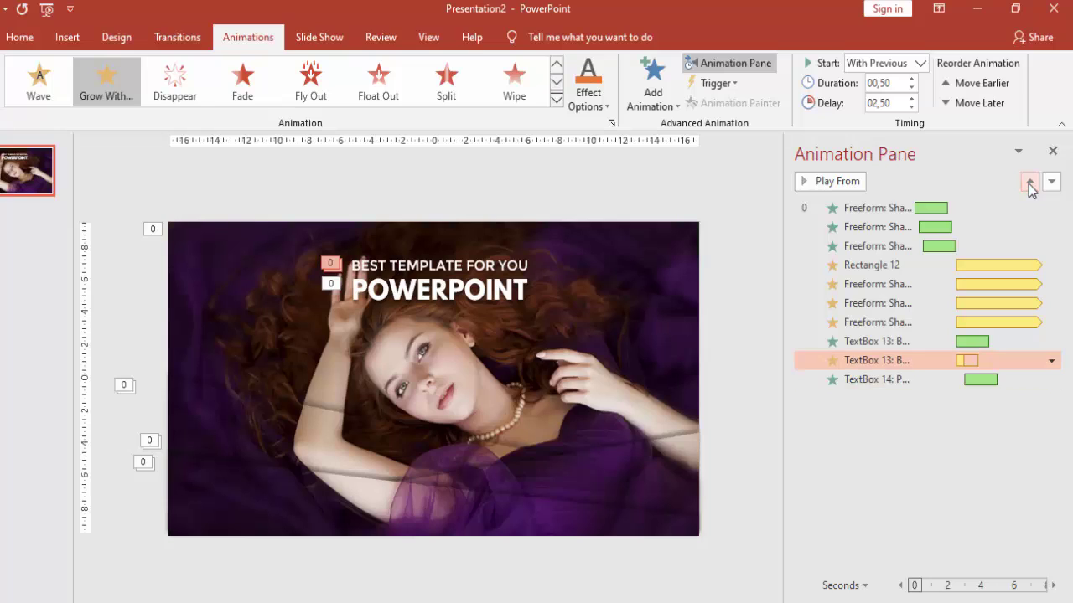
click(911, 99)
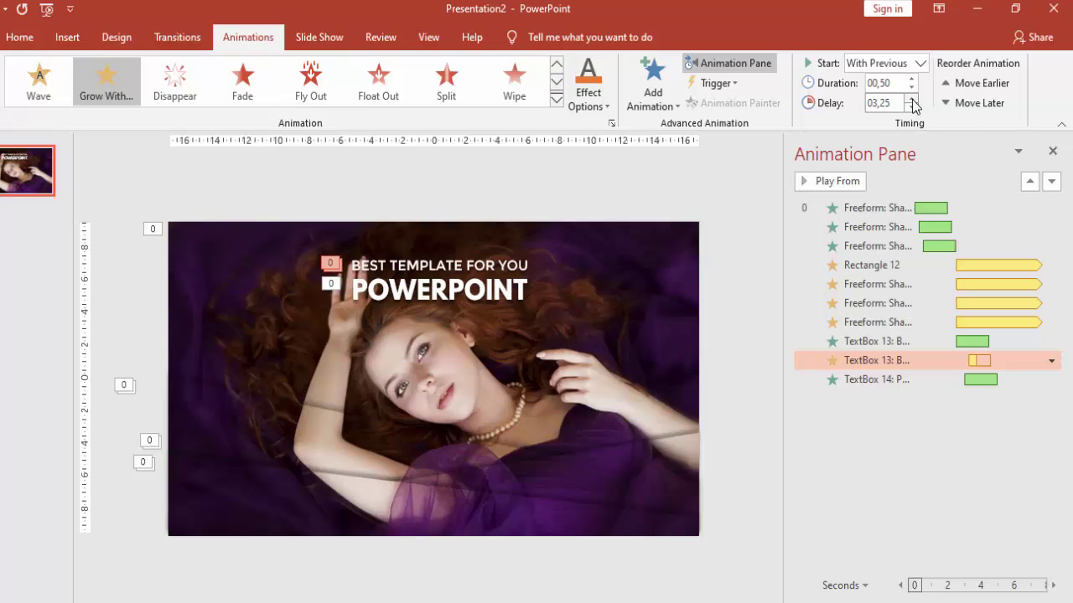
click(912, 99)
click(912, 99)
click(912, 99)
shift+click(877, 341)
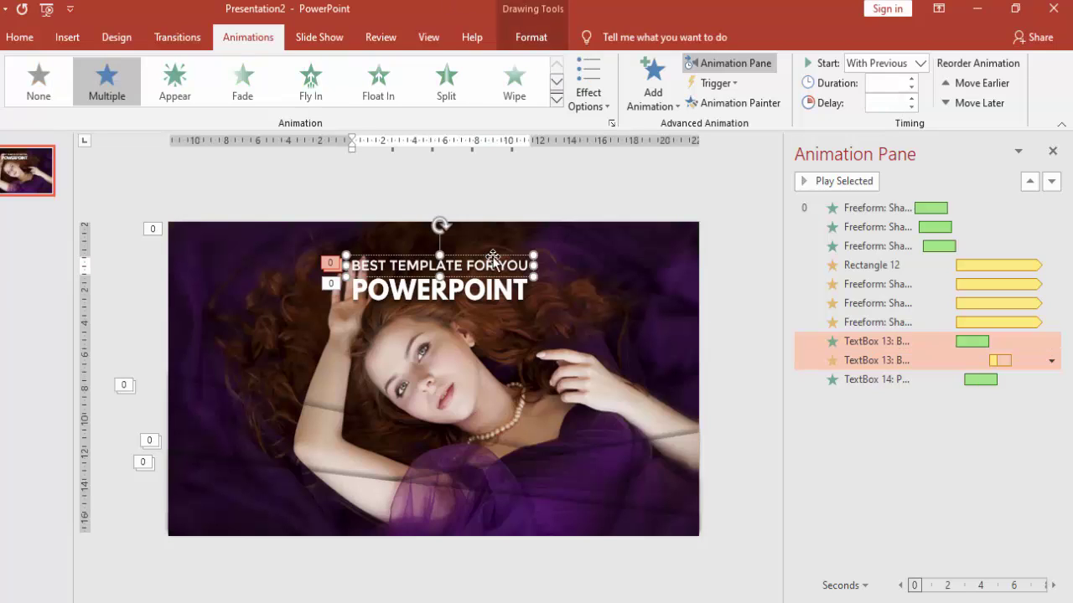
click(947, 358)
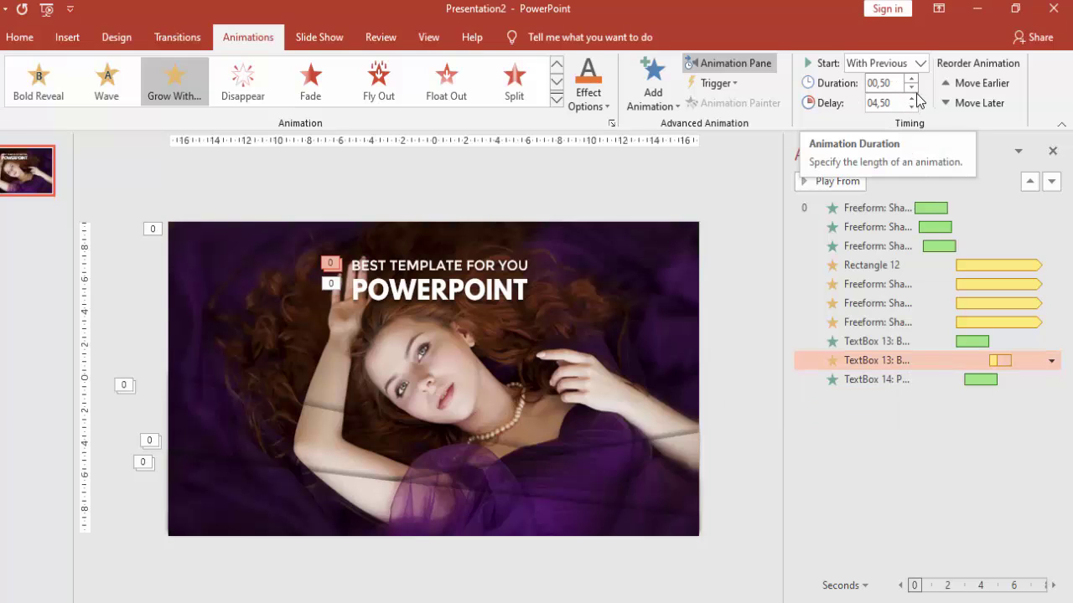
Step: Set the Grow With Color effect's colour to purple and confirm
double_click(1000, 361)
click(381, 211)
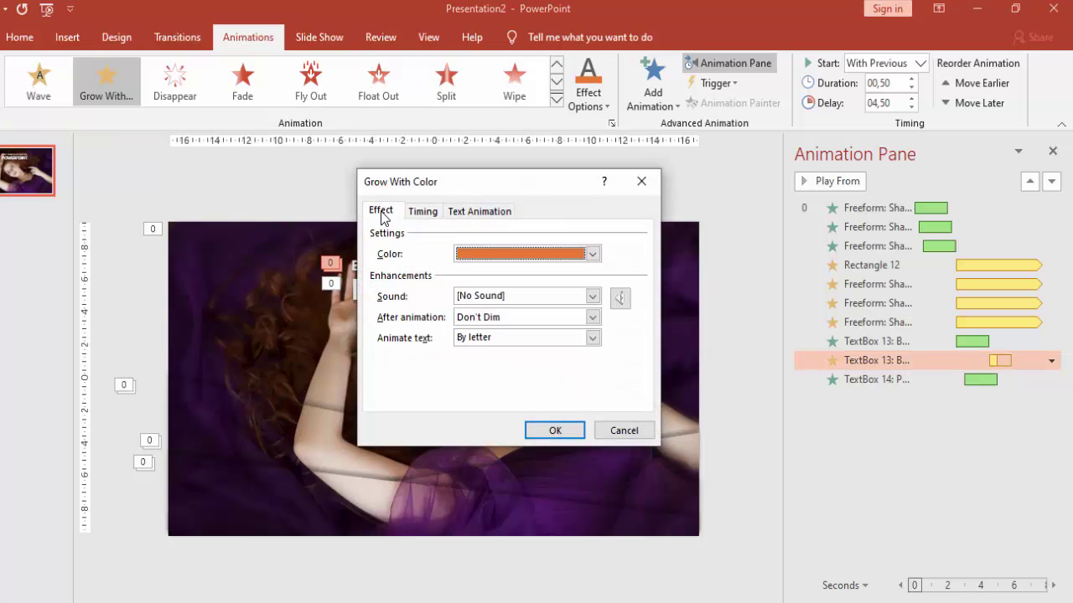
drag(529, 182, 647, 205)
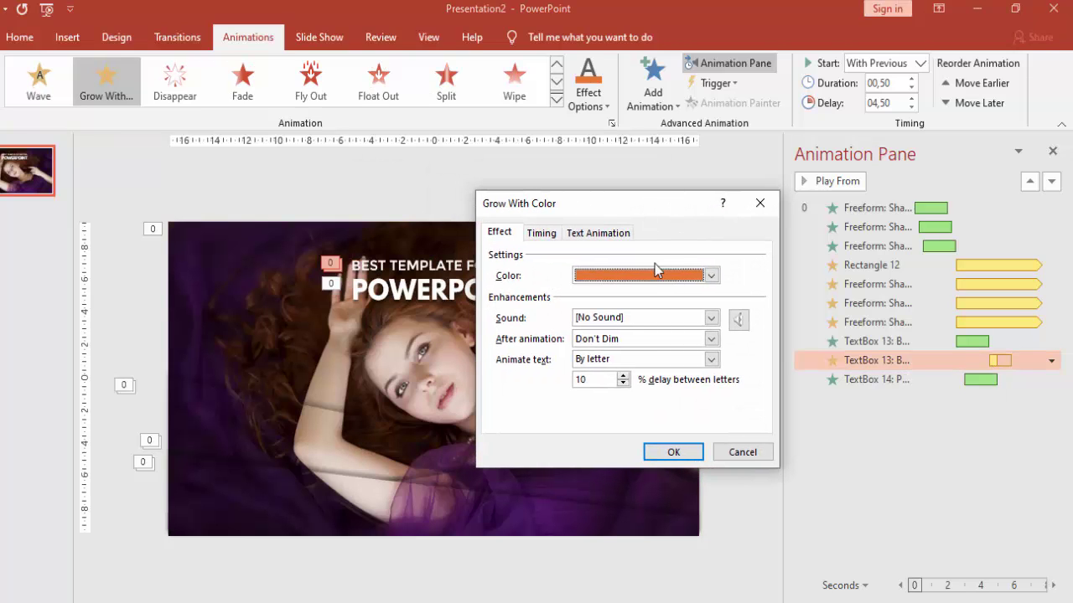
click(710, 276)
click(710, 296)
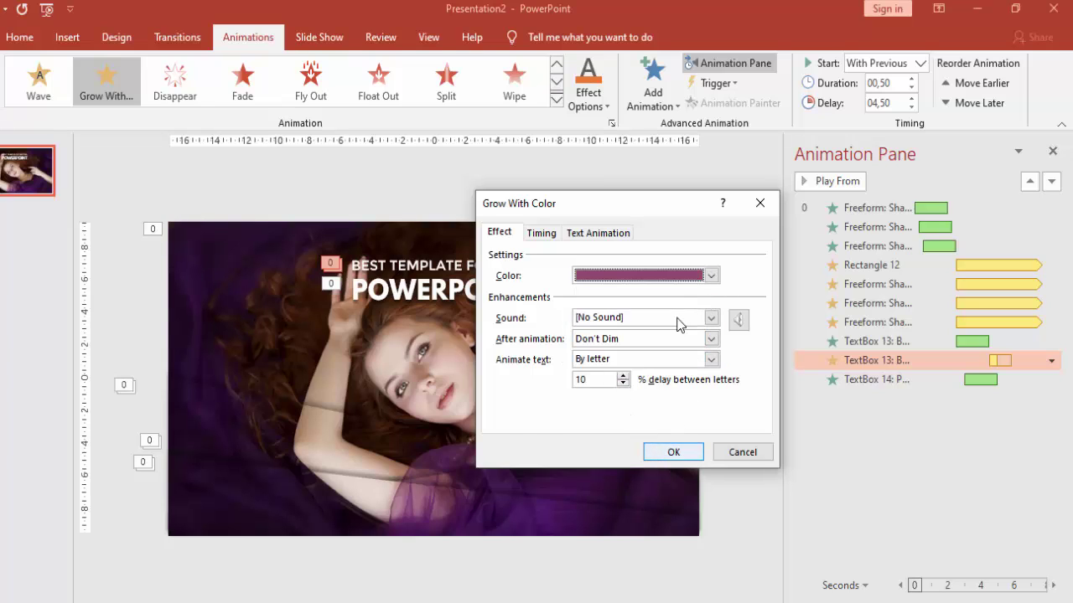
click(675, 453)
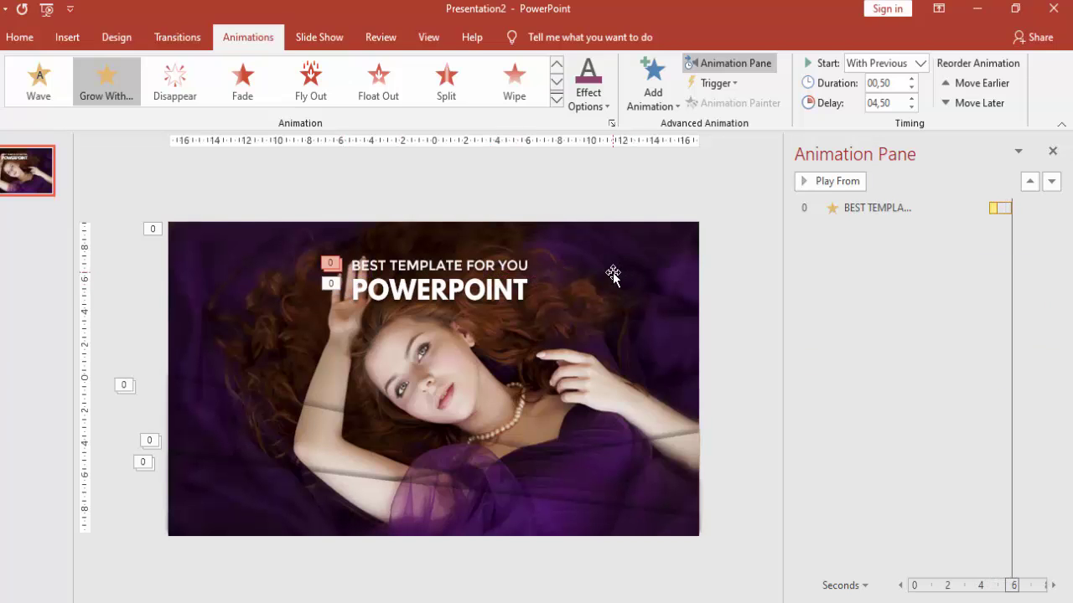
click(473, 285)
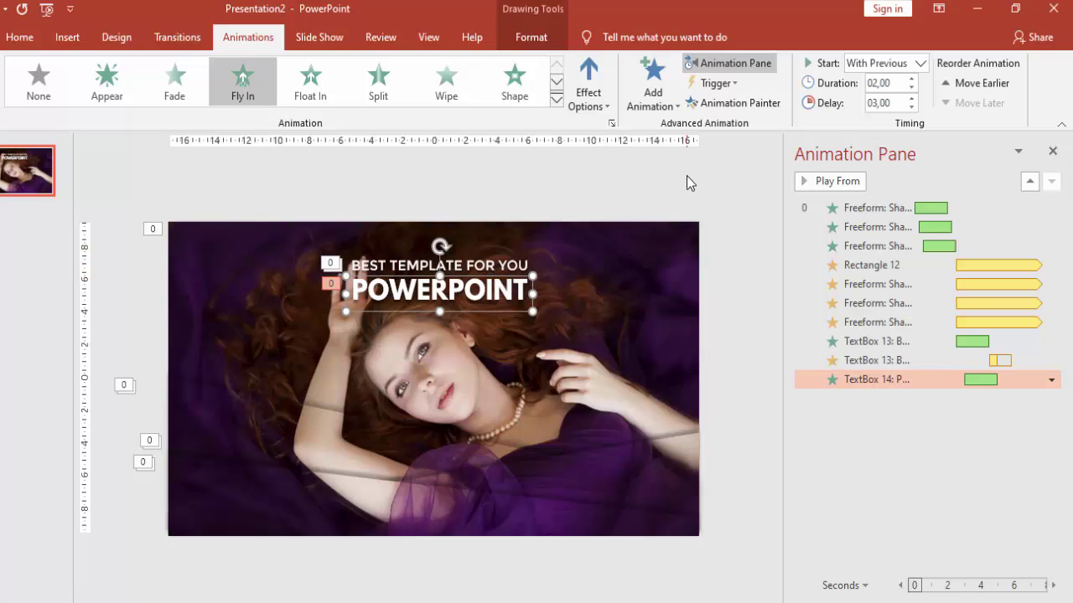
Step: Add a Grow/Shrink emphasis to POWERPOINT, starting With Previous after a 5-second delay
click(661, 88)
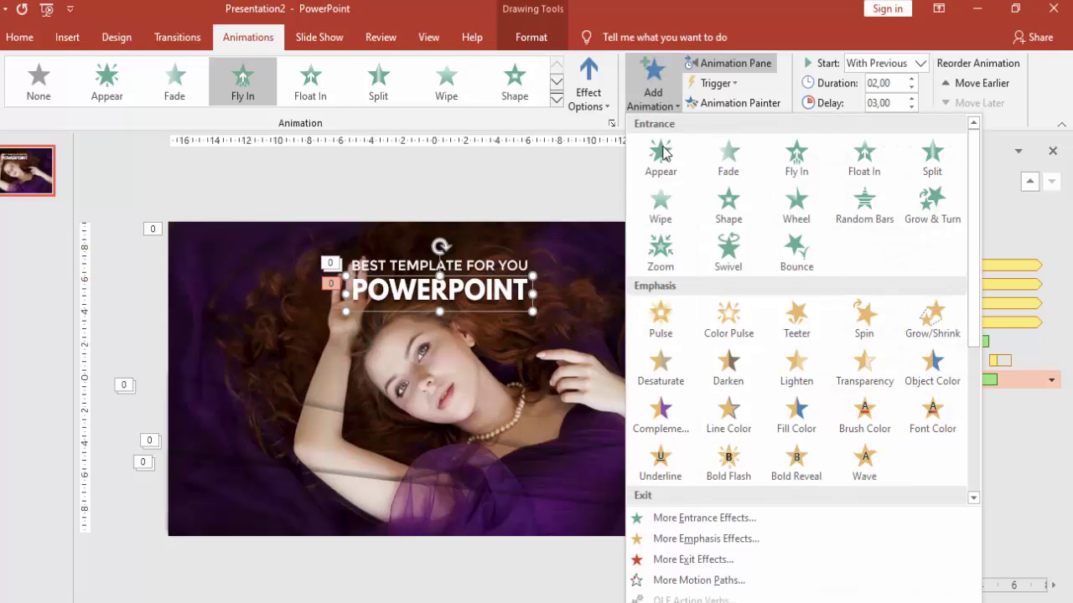
click(932, 318)
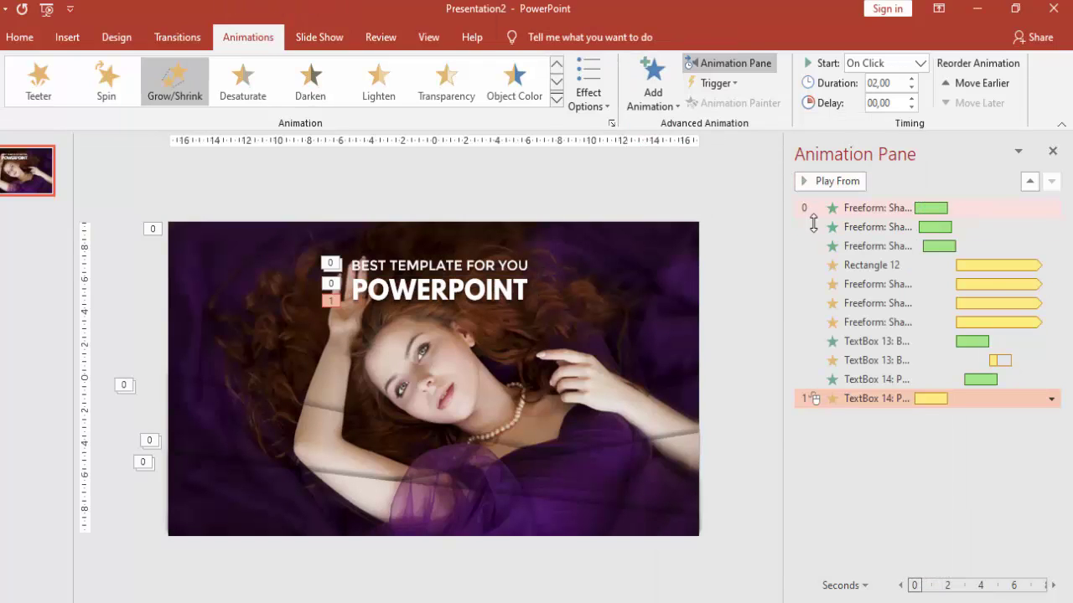
click(920, 64)
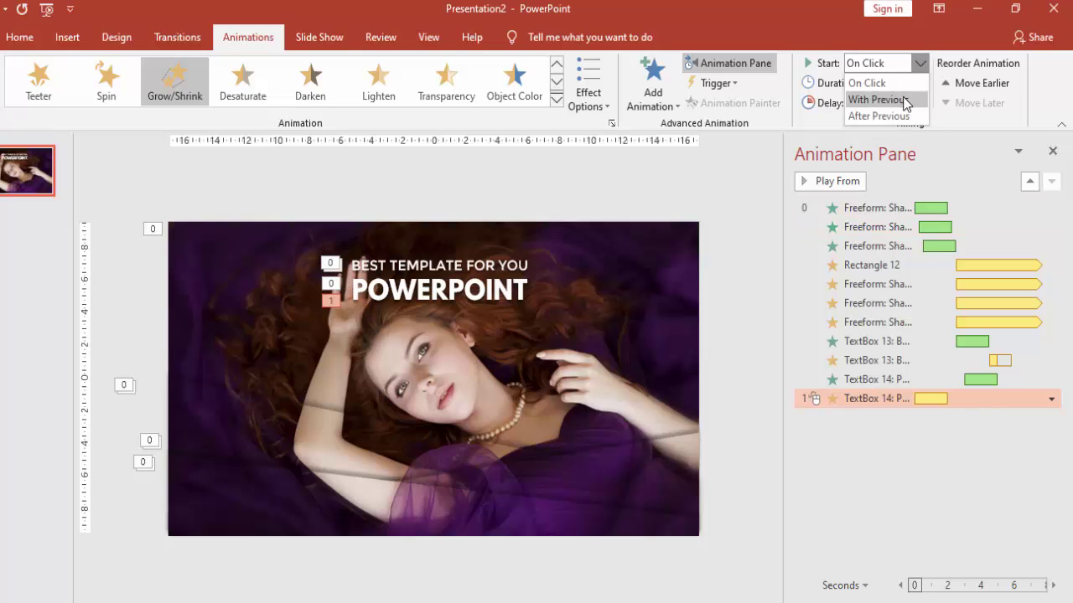
click(905, 101)
text(03,75)
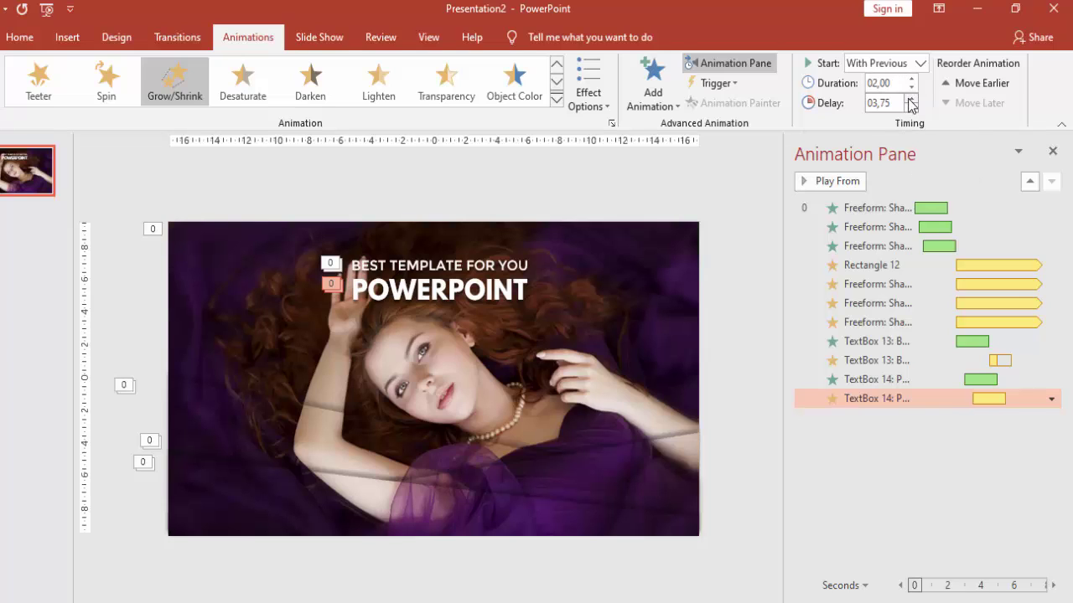
click(910, 98)
click(911, 98)
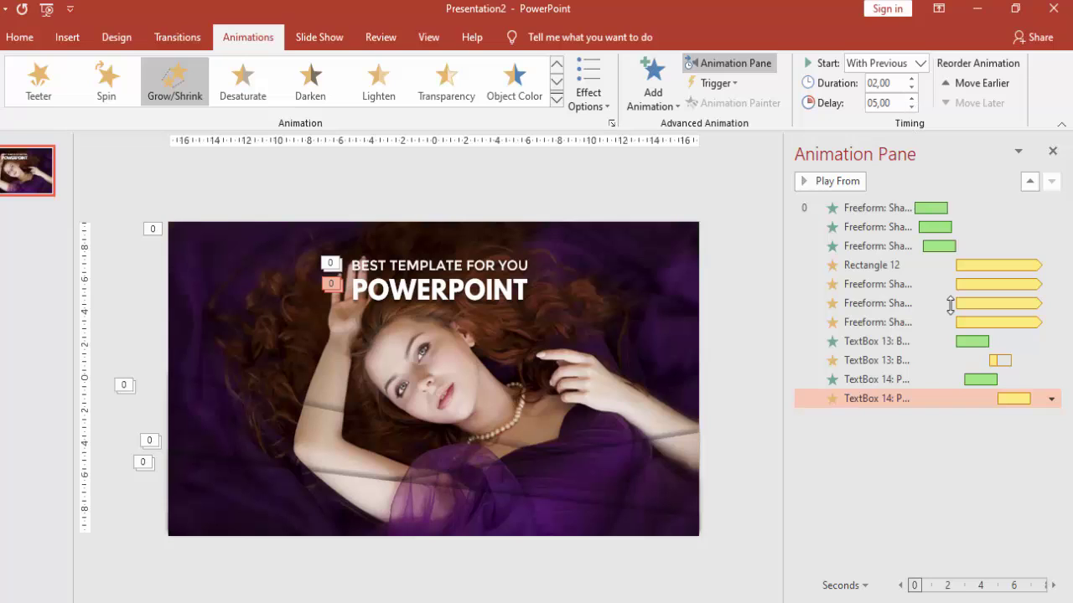
Step: Make the 150% Grow/Shrink emphasis repeat Until End of Slide, then stop the preview
click(493, 302)
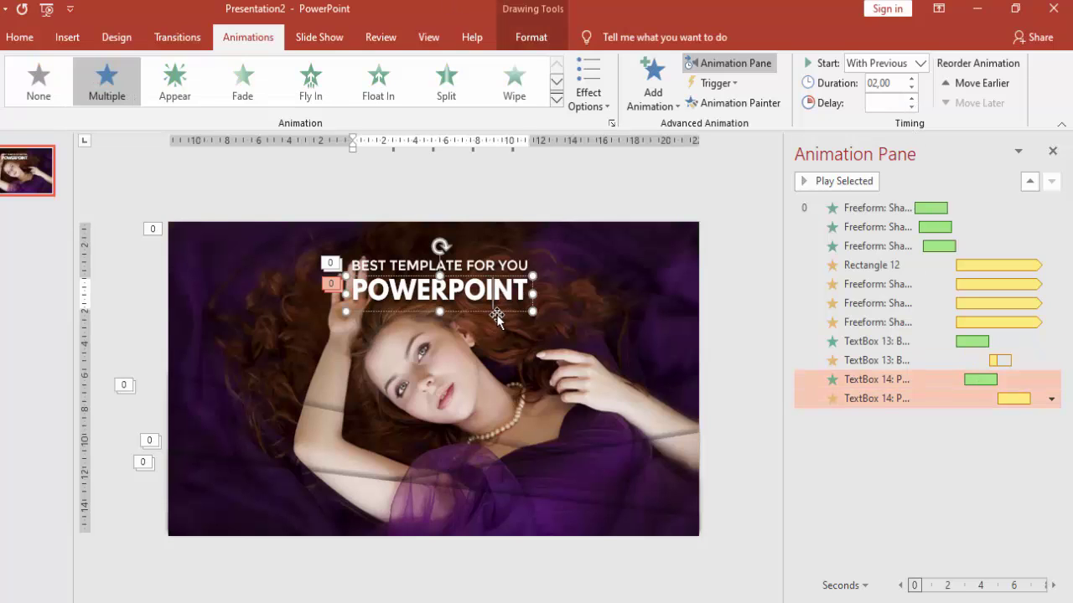
click(496, 315)
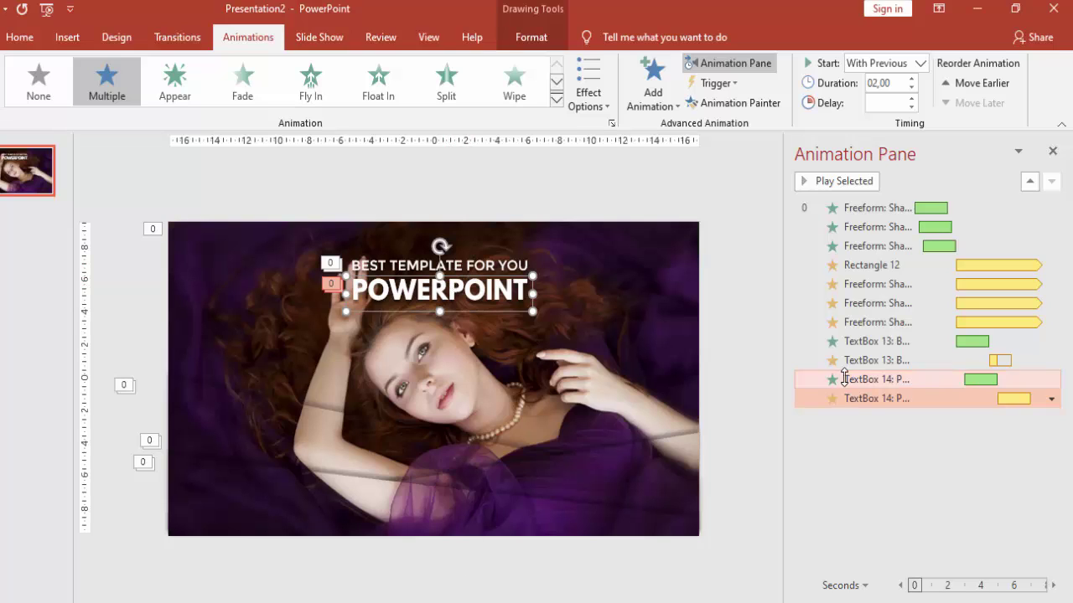
click(976, 402)
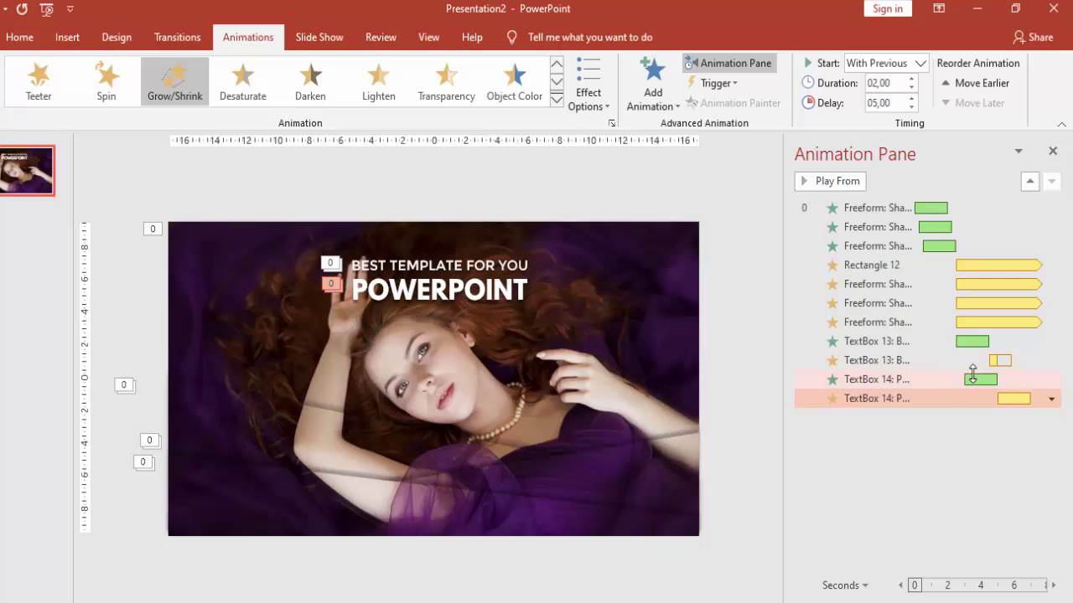
double_click(1008, 399)
click(498, 204)
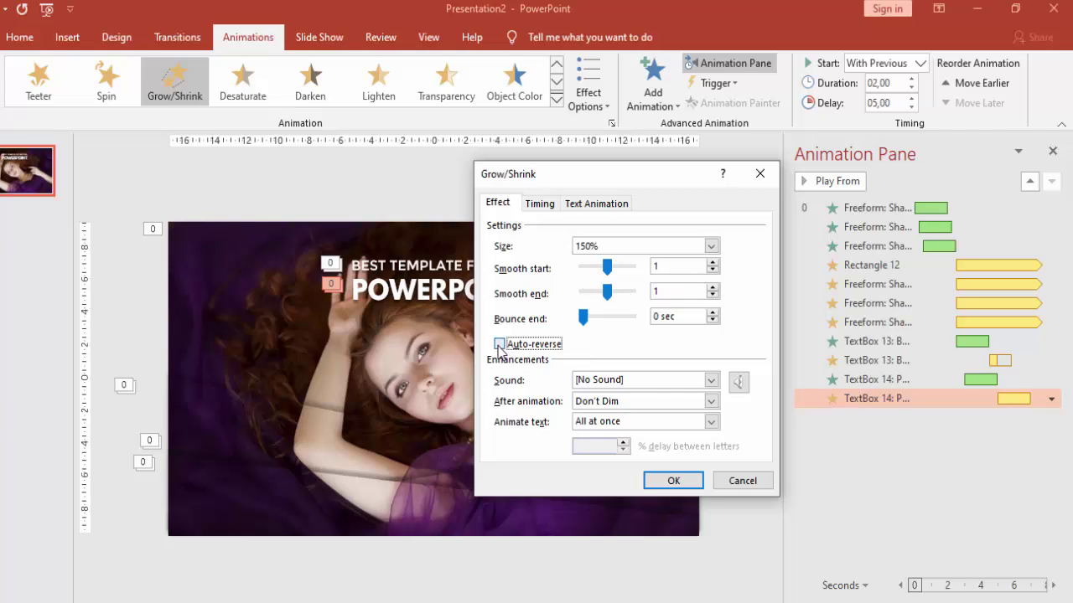
click(540, 205)
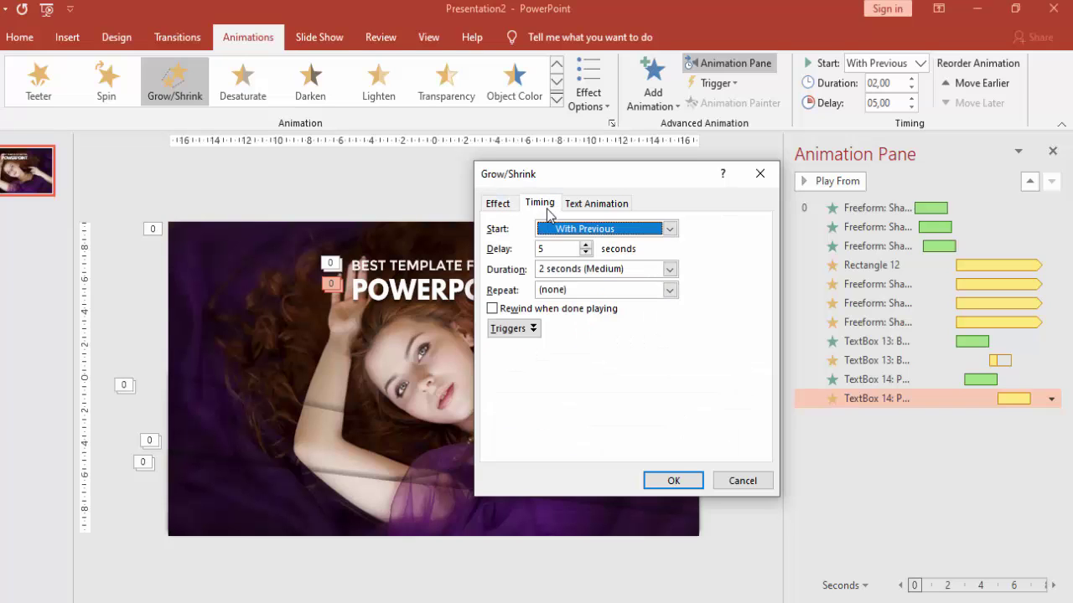
click(670, 290)
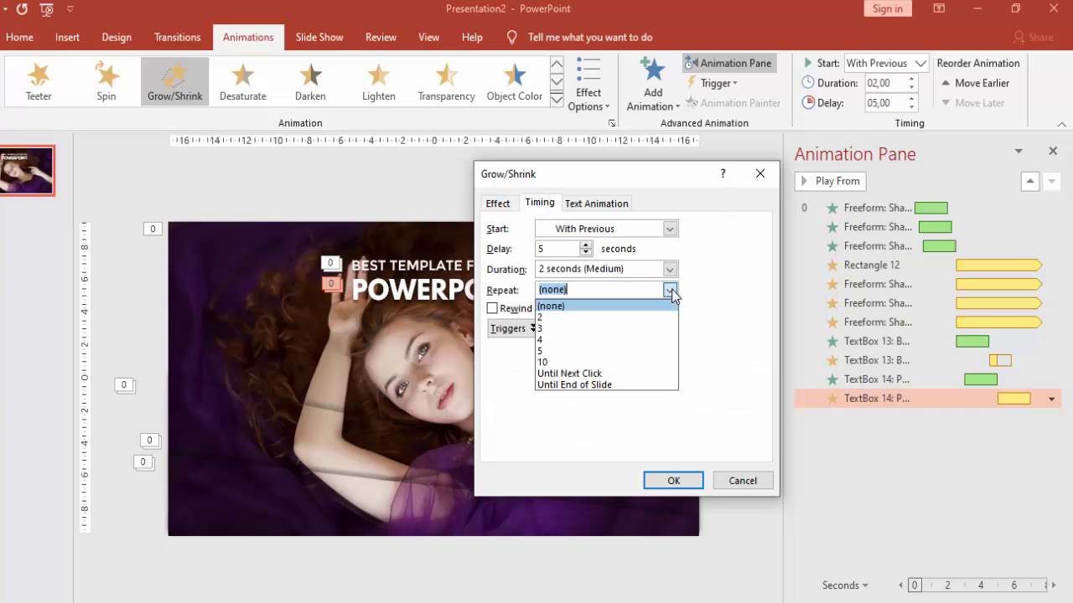
click(620, 385)
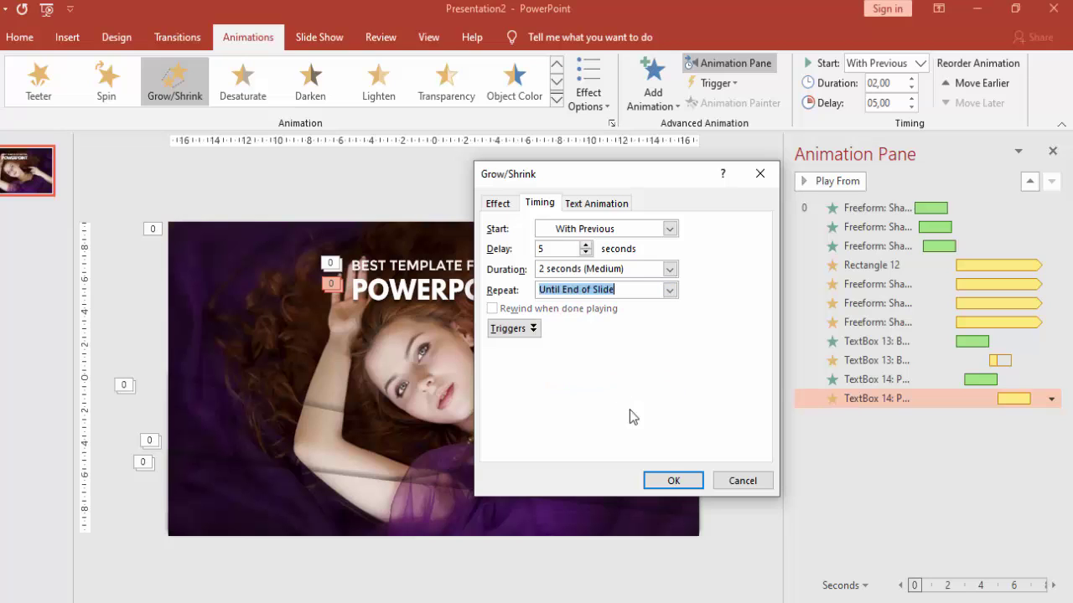
click(671, 480)
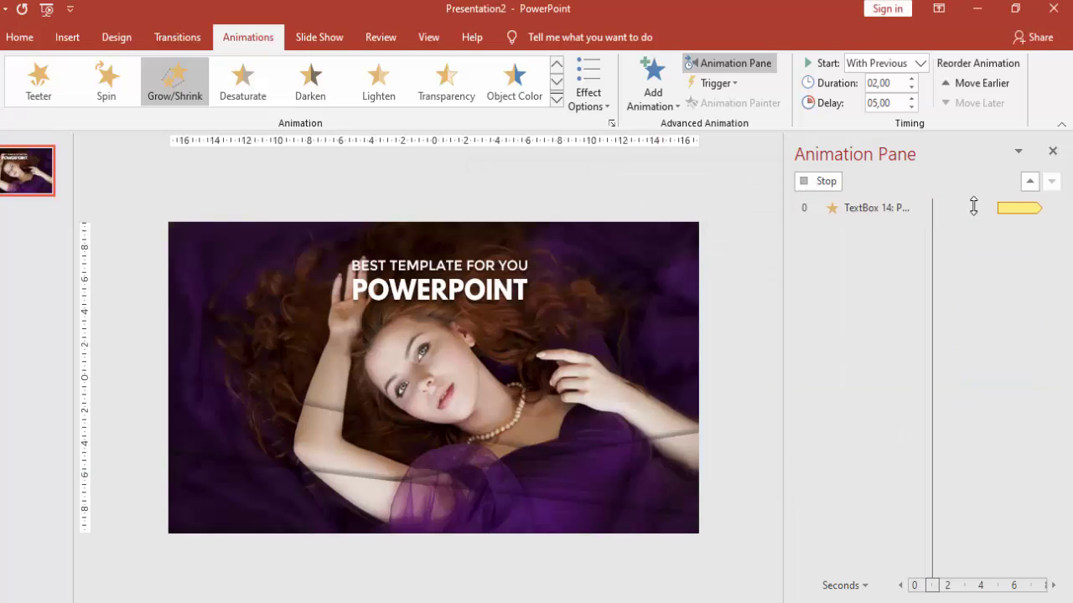
click(827, 181)
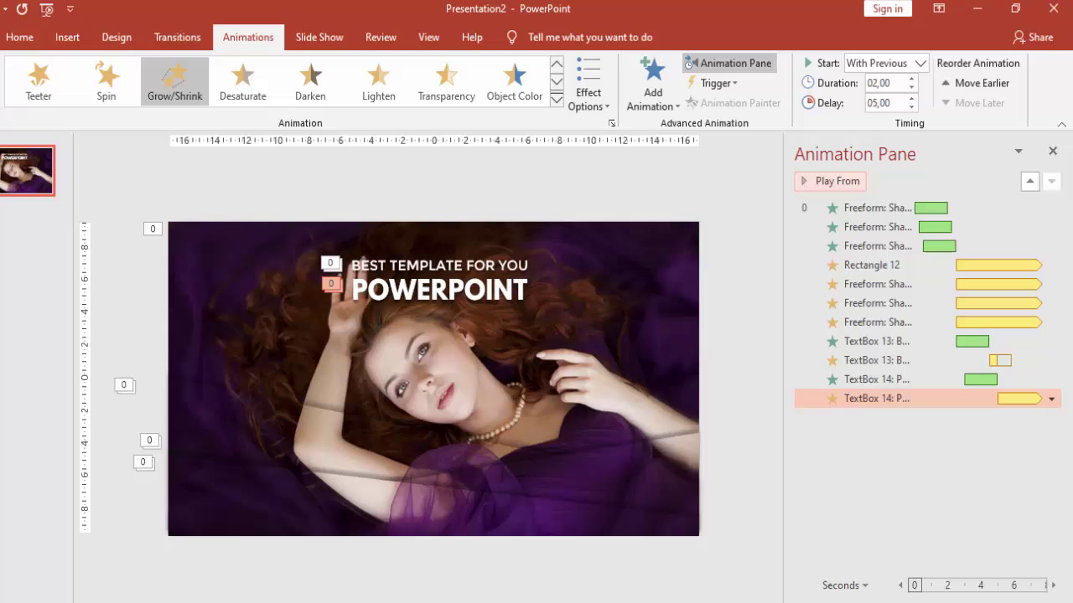
Step: Preview the slide show, nudge the tagline higher above POWERPOINT, then replay it with F5
key(F5)
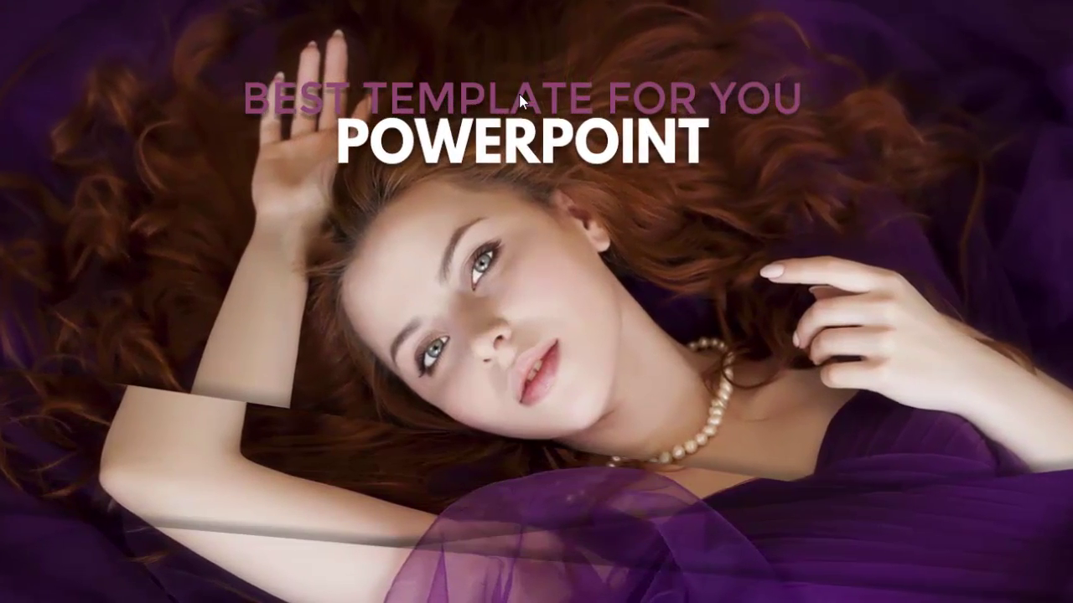
key(Escape)
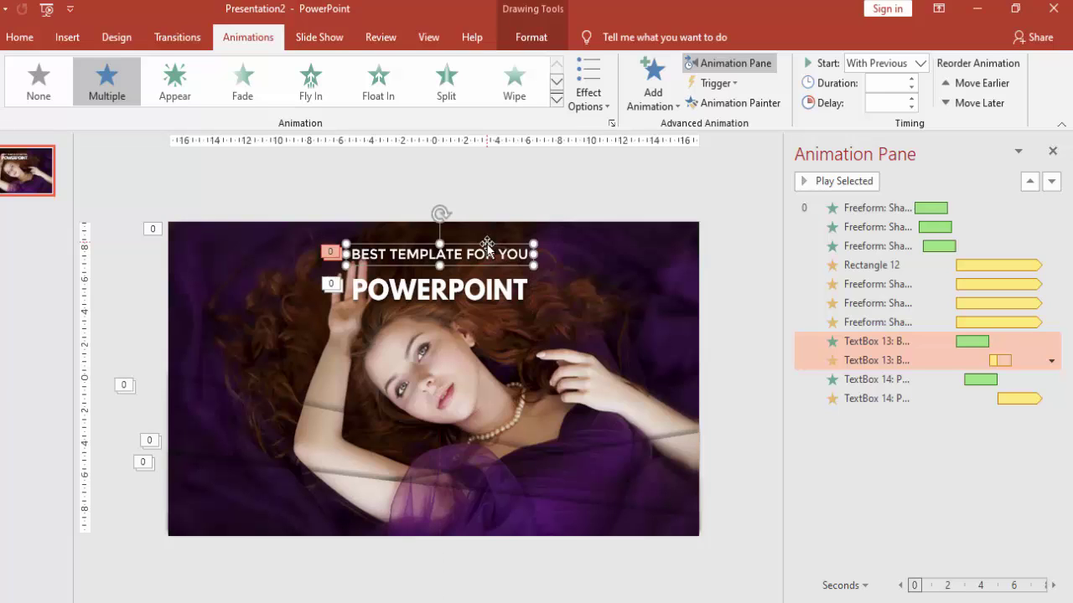
click(459, 286)
drag(469, 279, 469, 278)
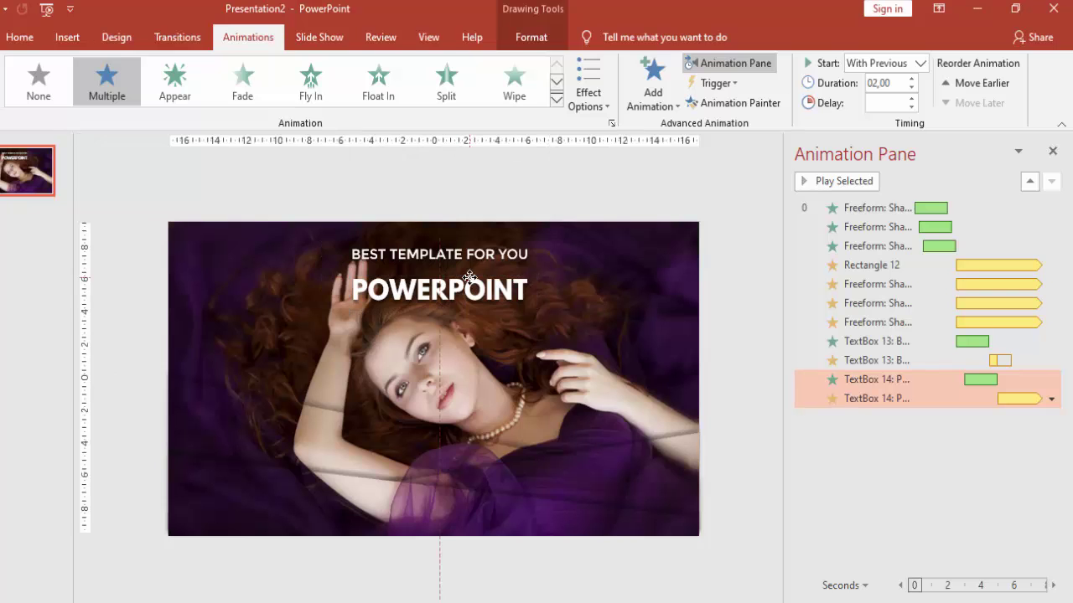
click(727, 269)
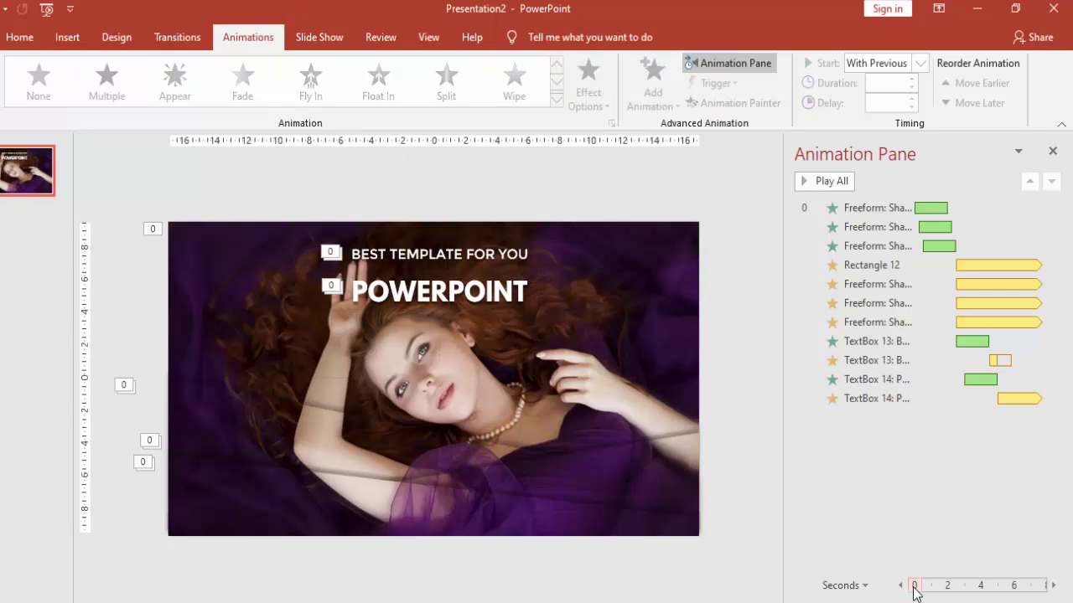
key(F5)
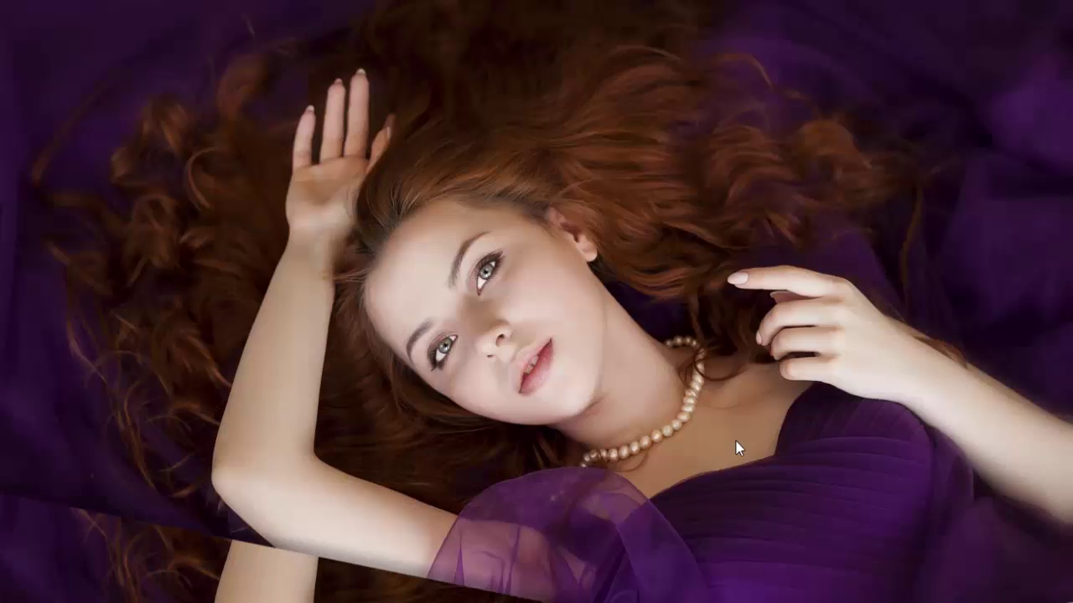